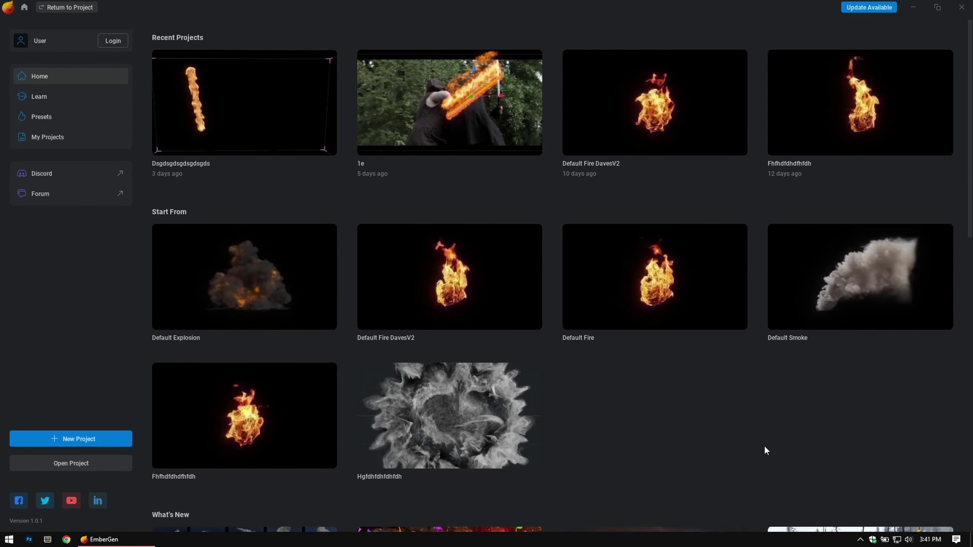
# Step: Create a new project, play its default fire simulation briefly and pause it
pyautogui.click(80, 445)
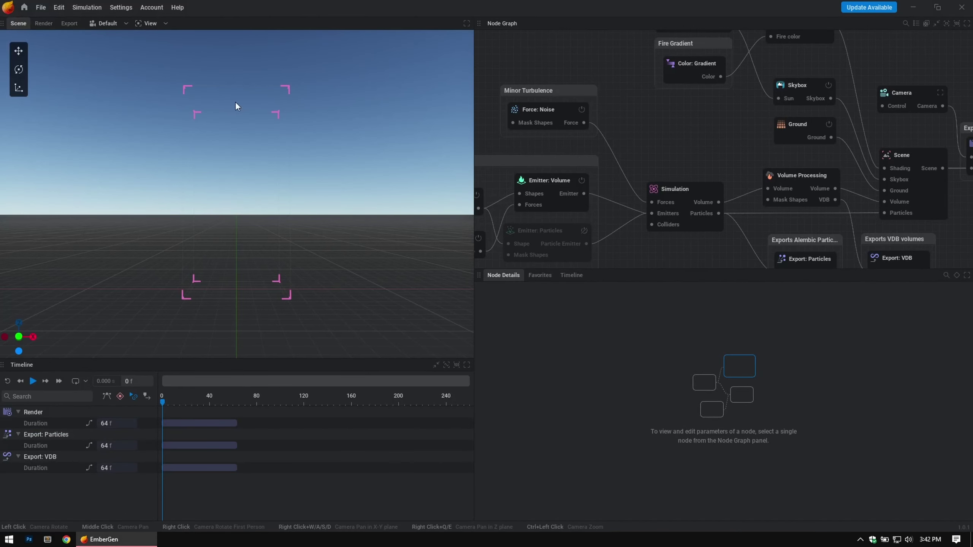
pyautogui.scroll(2, 196, 210)
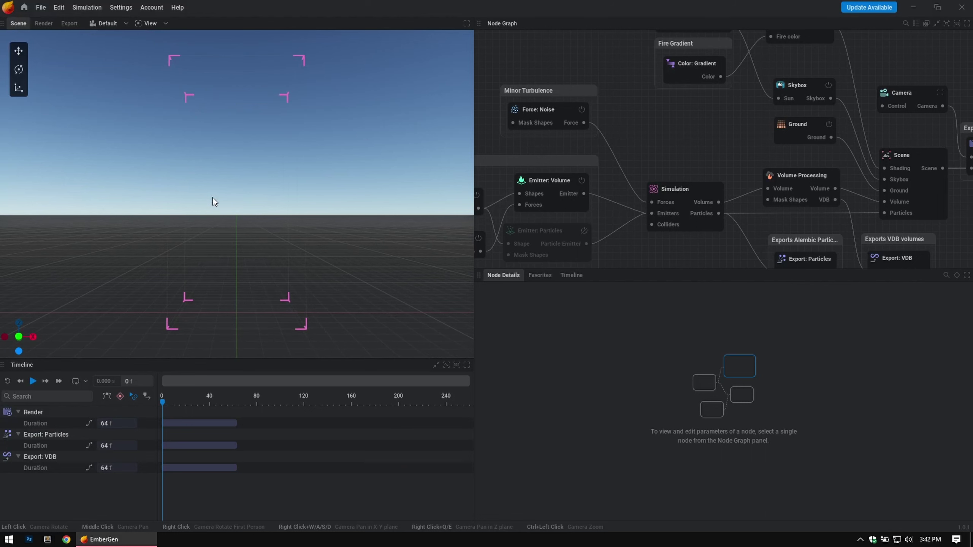
pyautogui.moveTo(230, 262); pyautogui.dragTo(117, 272)
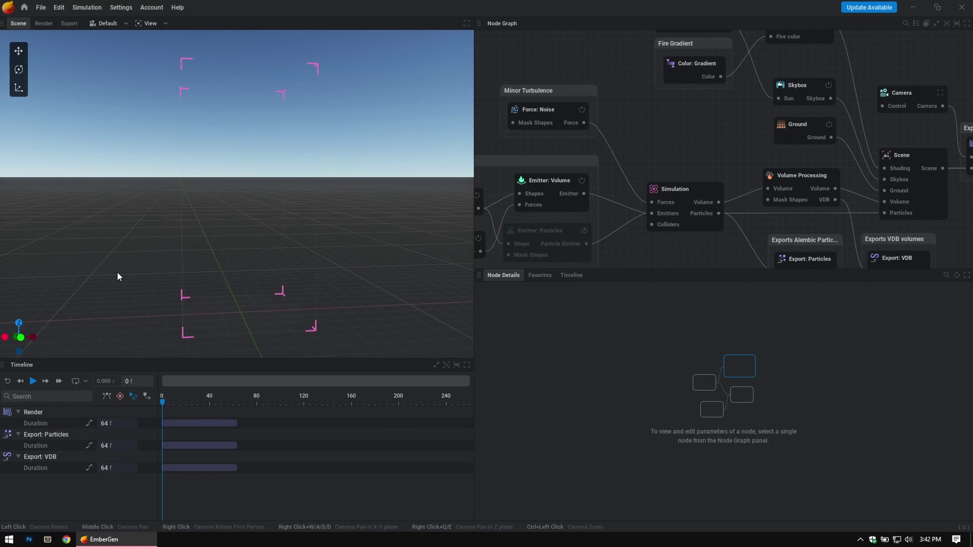
pyautogui.click(32, 382)
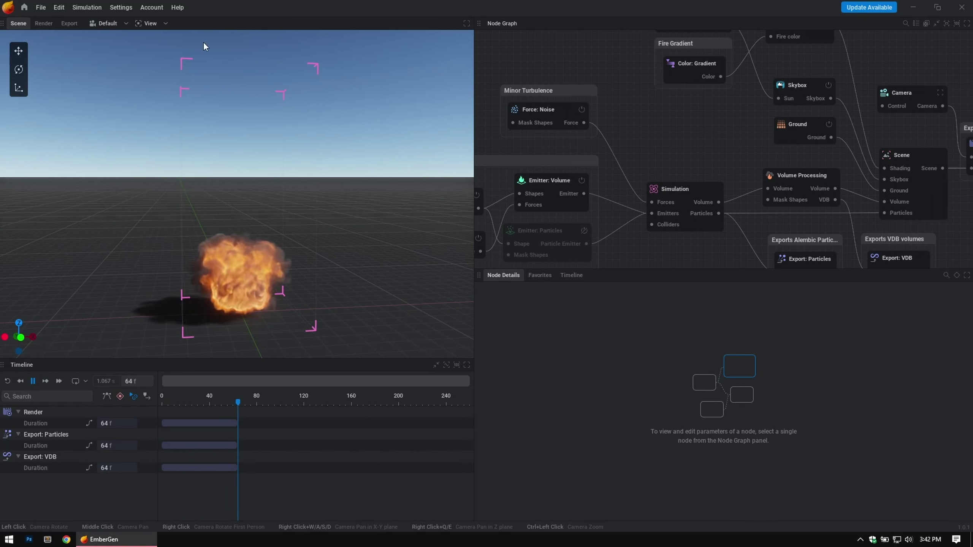
pyautogui.click(33, 381)
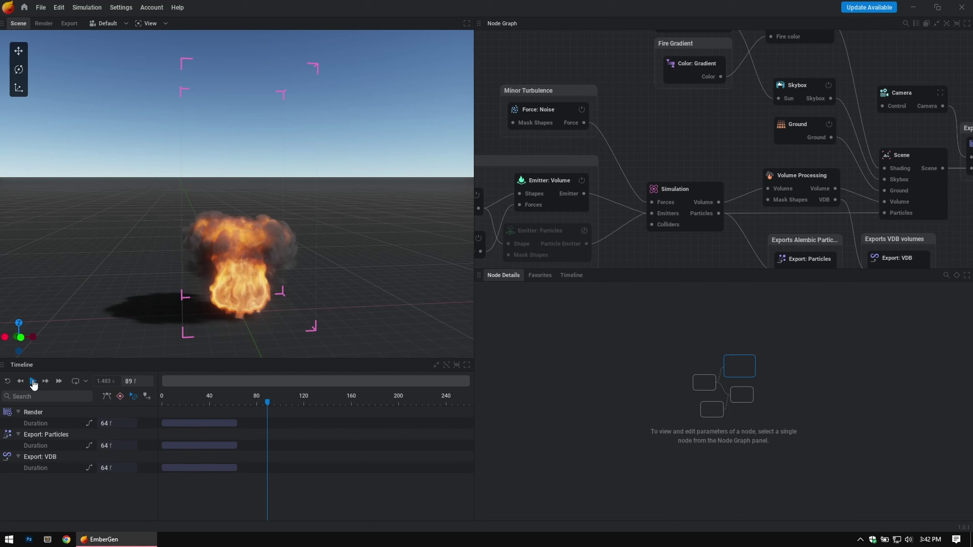
# Step: Set the scene view's render quality to Low and resume the simulation
pyautogui.click(152, 23)
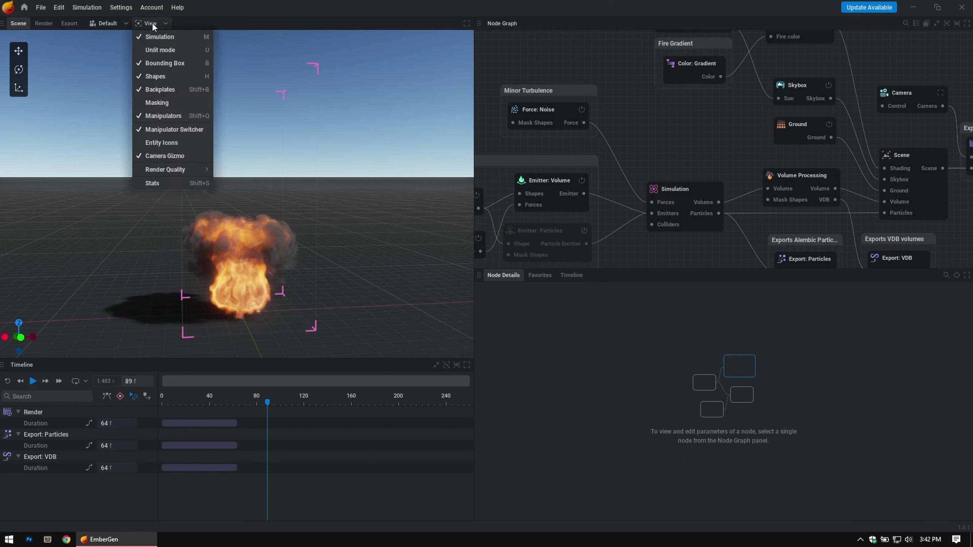
pyautogui.moveTo(191, 173)
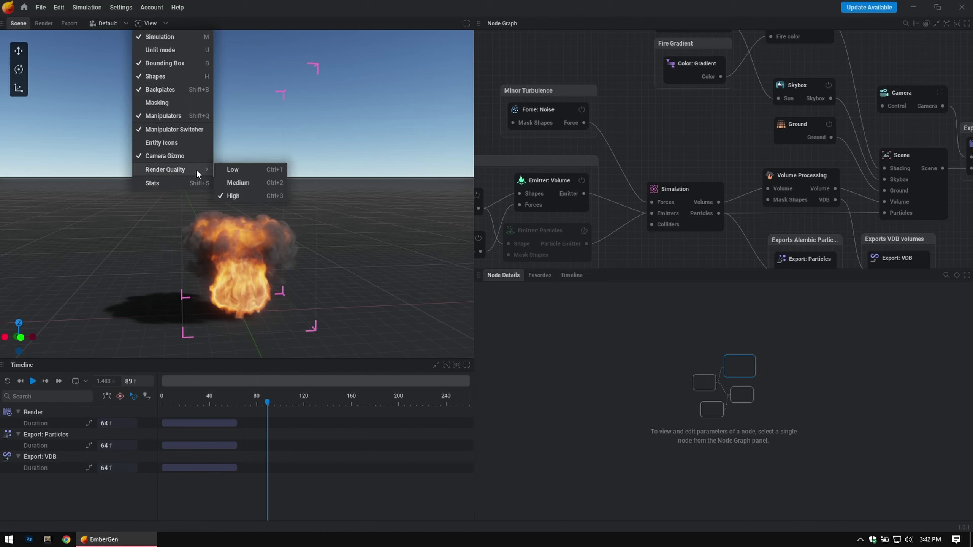
pyautogui.click(232, 174)
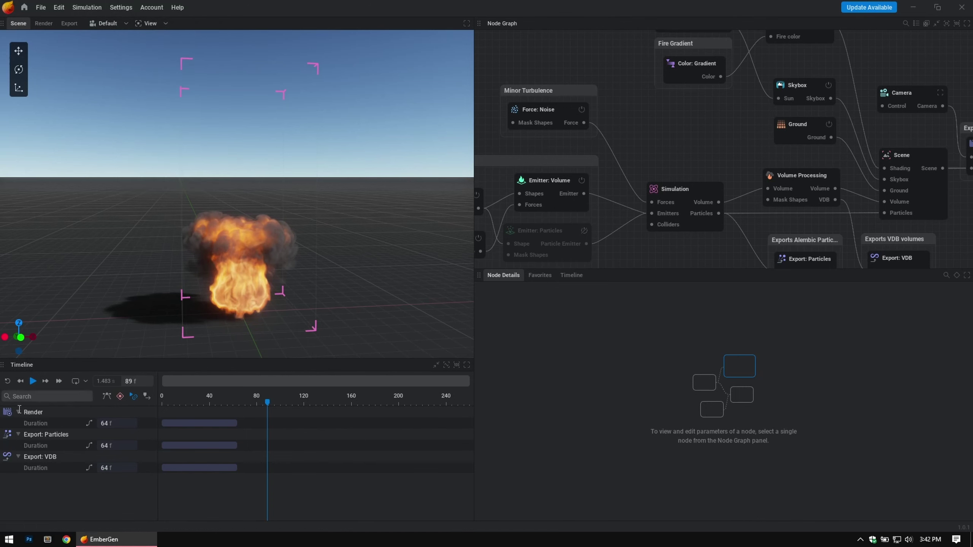
pyautogui.click(33, 381)
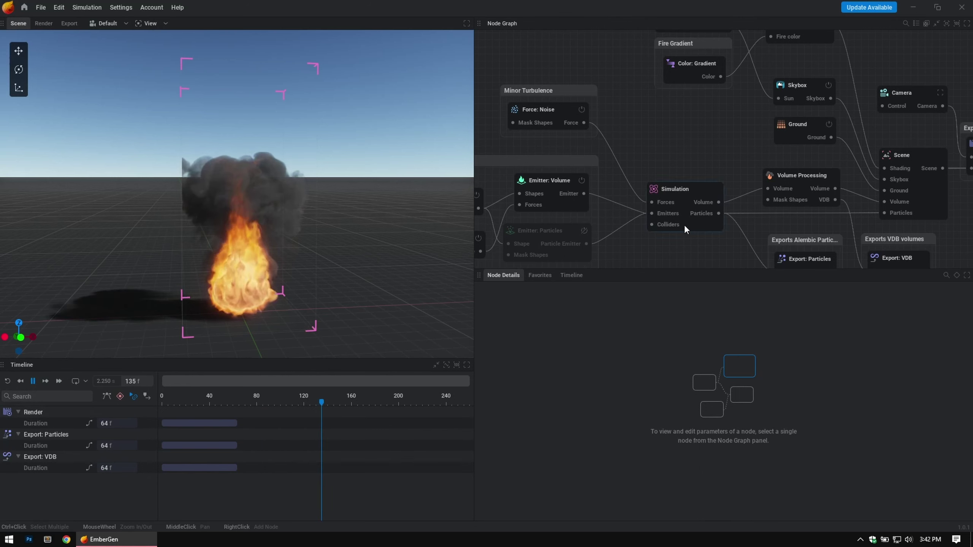
# Step: Review the scene's display options, including render quality and the bounding box, and view the whole fire inside its simulation bounds
pyautogui.click(155, 26)
pyautogui.moveTo(178, 166)
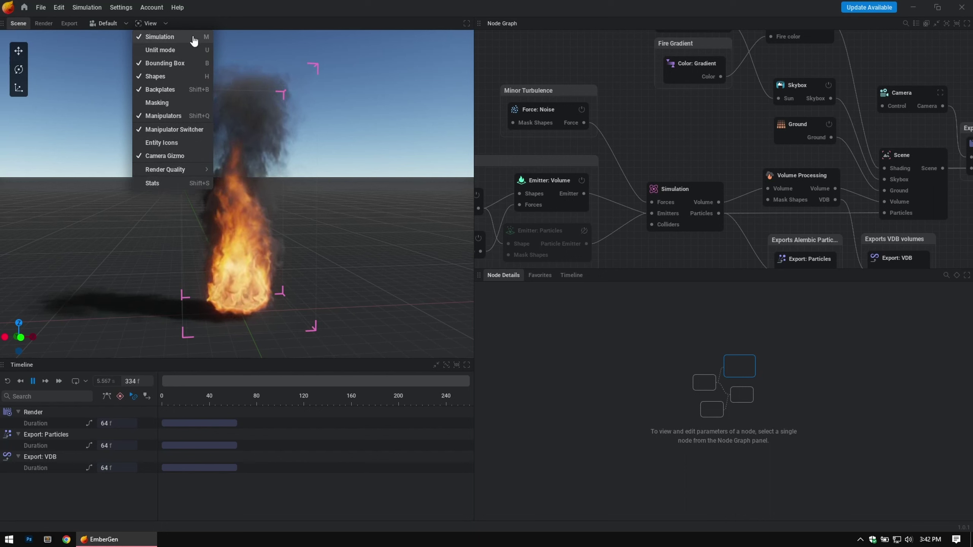
pyautogui.click(153, 64)
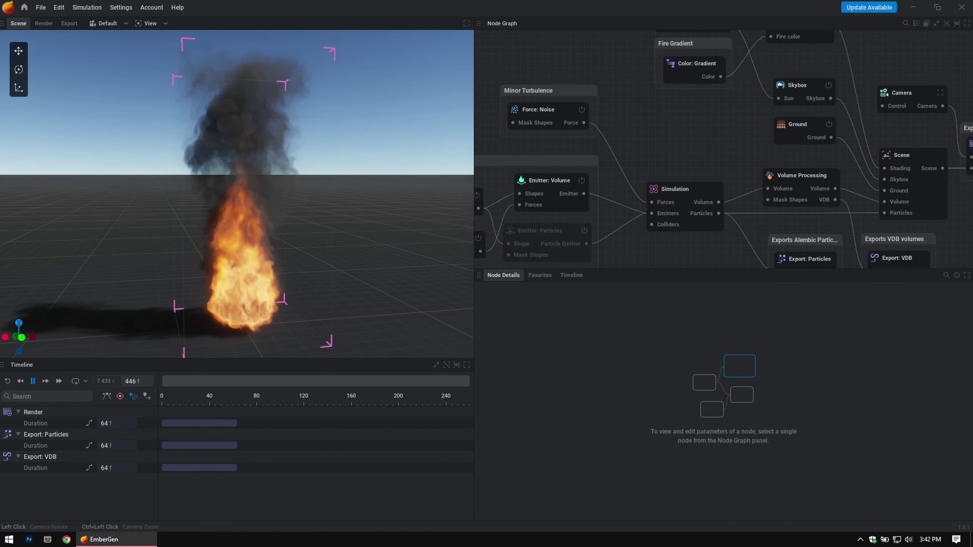
pyautogui.scroll(-3, 298, 274)
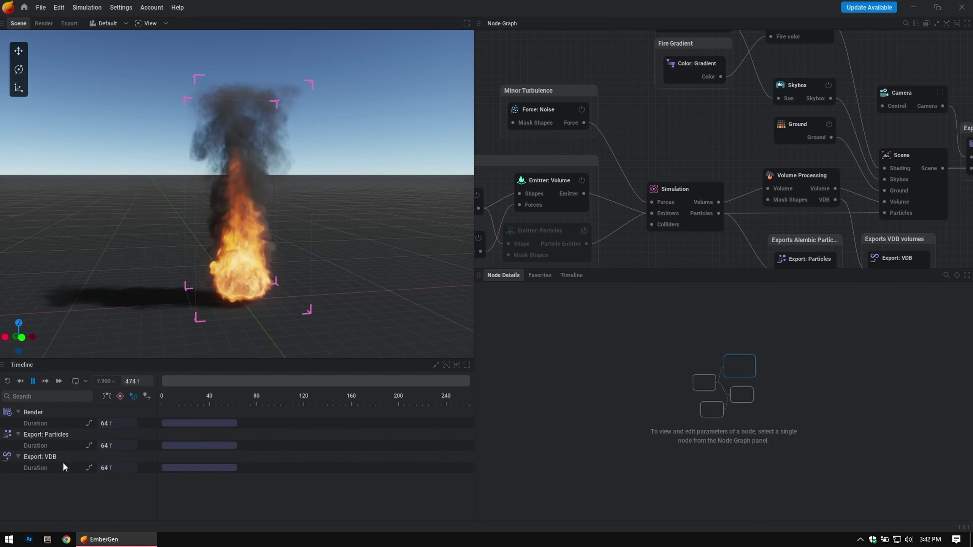
# Step: Delete all the default nodes from the node graph and reset the simulation to its start
pyautogui.scroll(-6, 718, 111)
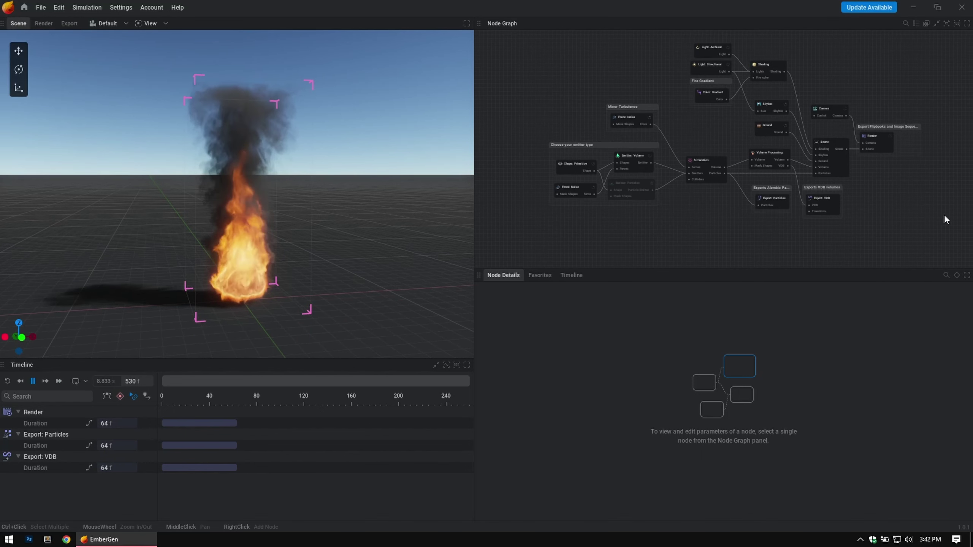
pyautogui.moveTo(945, 221); pyautogui.dragTo(508, 34)
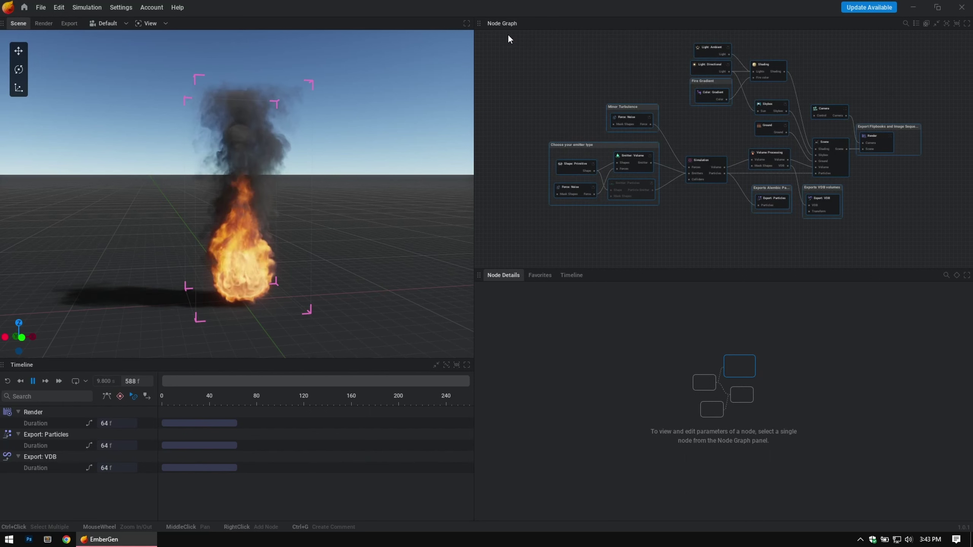
pyautogui.click(601, 67)
pyautogui.hotkey('ctrl', 'a')
pyautogui.press('Delete')
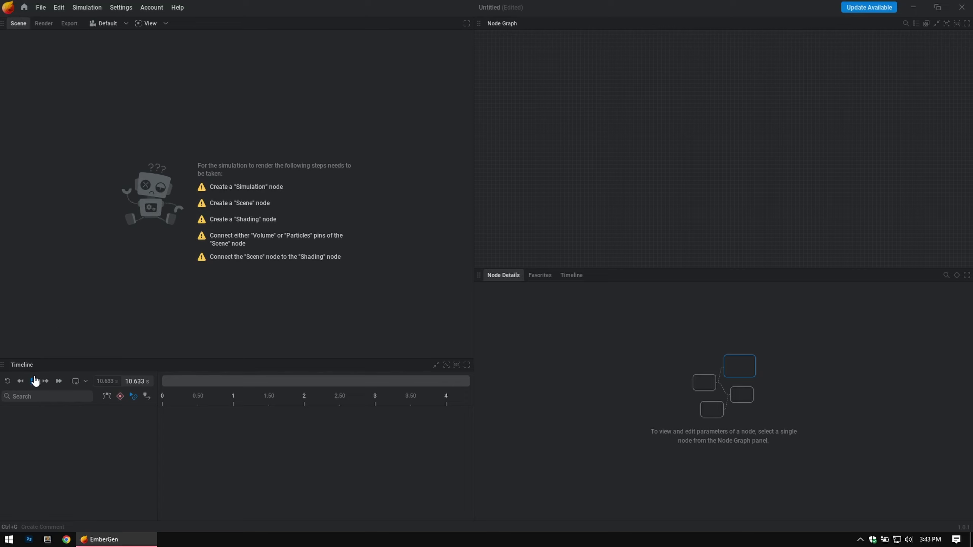
pyautogui.click(8, 382)
# Step: Add a Shape: Primitive node to the empty node graph and set its type to Torus
pyautogui.moveTo(599, 267); pyautogui.dragTo(600, 299)
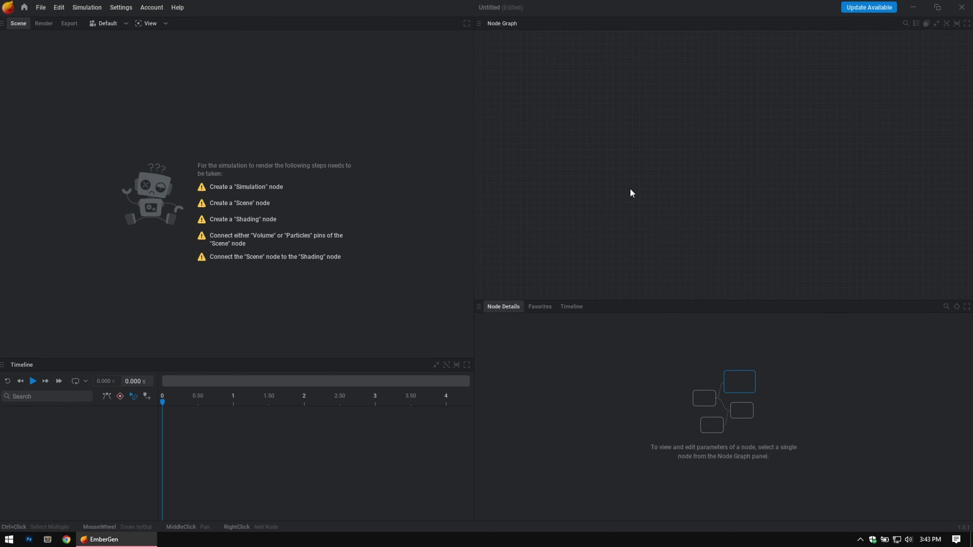
pyautogui.rightClick(572, 145)
pyautogui.moveTo(597, 203)
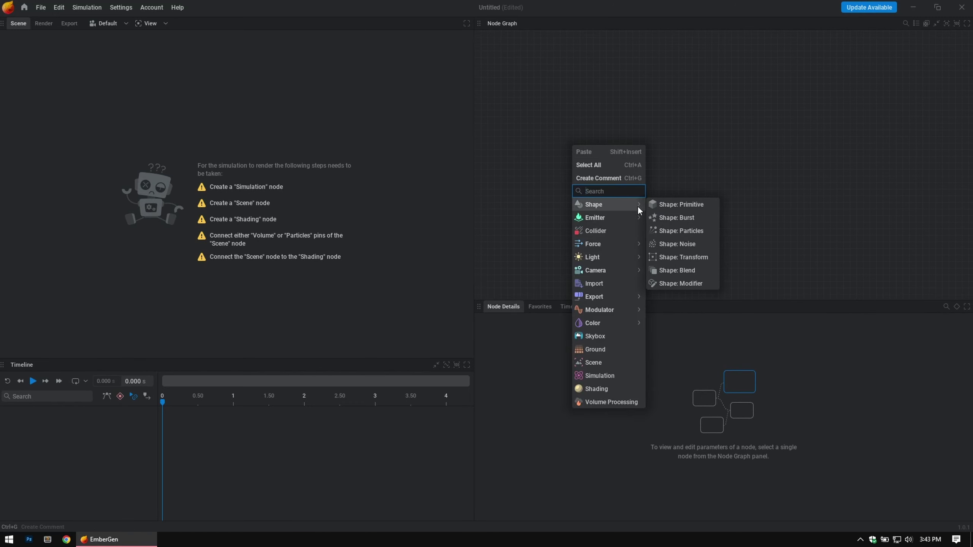
pyautogui.click(674, 205)
pyautogui.moveTo(627, 159); pyautogui.dragTo(568, 136)
pyautogui.scroll(2, 567, 136)
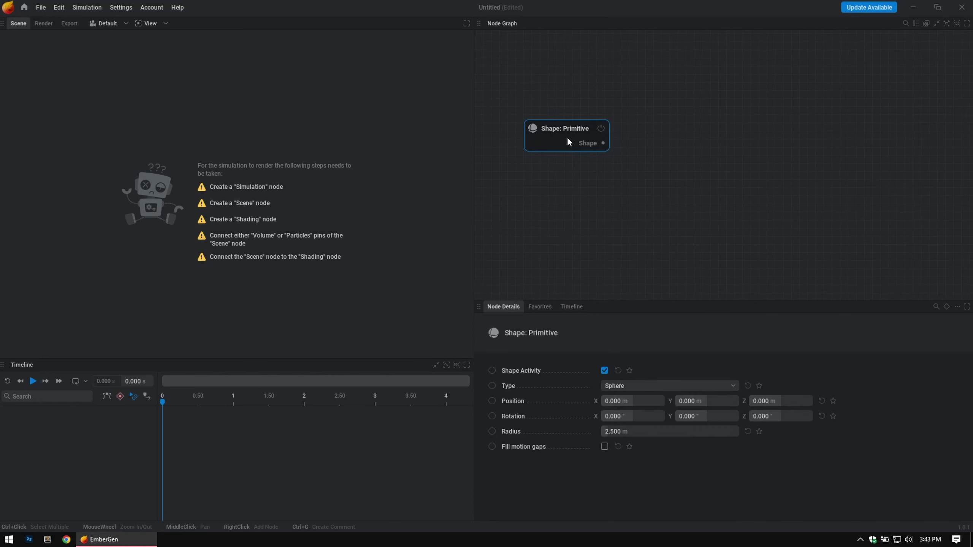
pyautogui.click(631, 387)
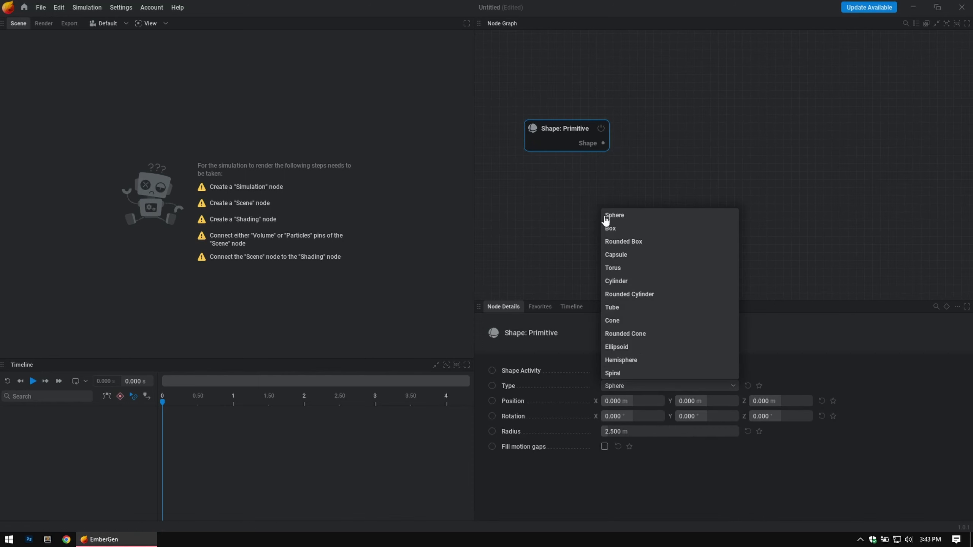
pyautogui.click(615, 268)
pyautogui.moveTo(572, 129); pyautogui.dragTo(568, 134)
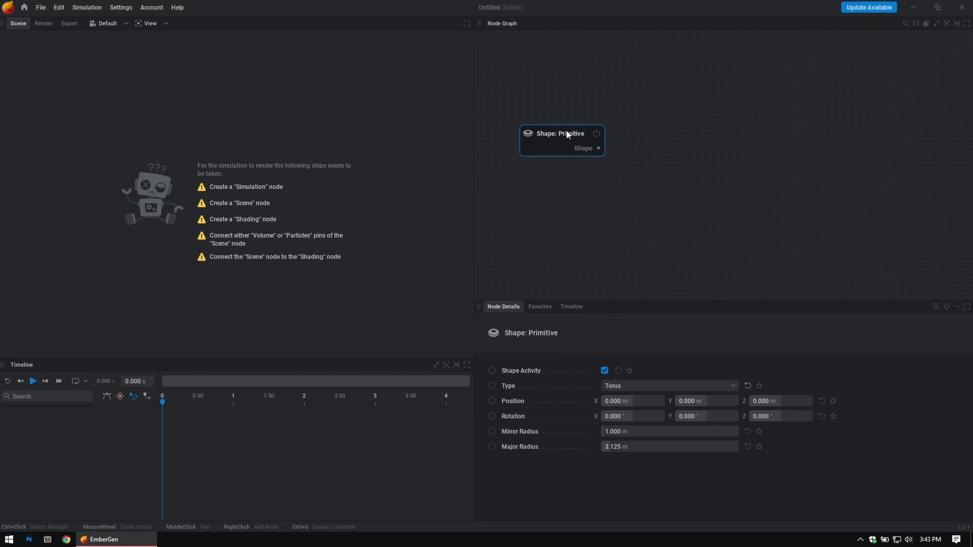
# Step: Set the torus's major radius to 2 m and its minor radius to 0.2 m
pyautogui.doubleClick(635, 446)
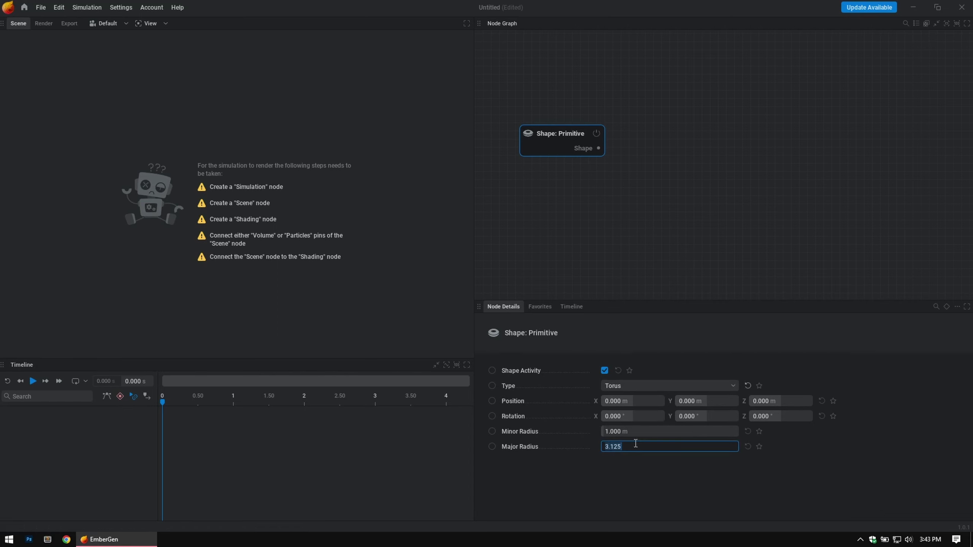
pyautogui.write('2')
pyautogui.press('Return')
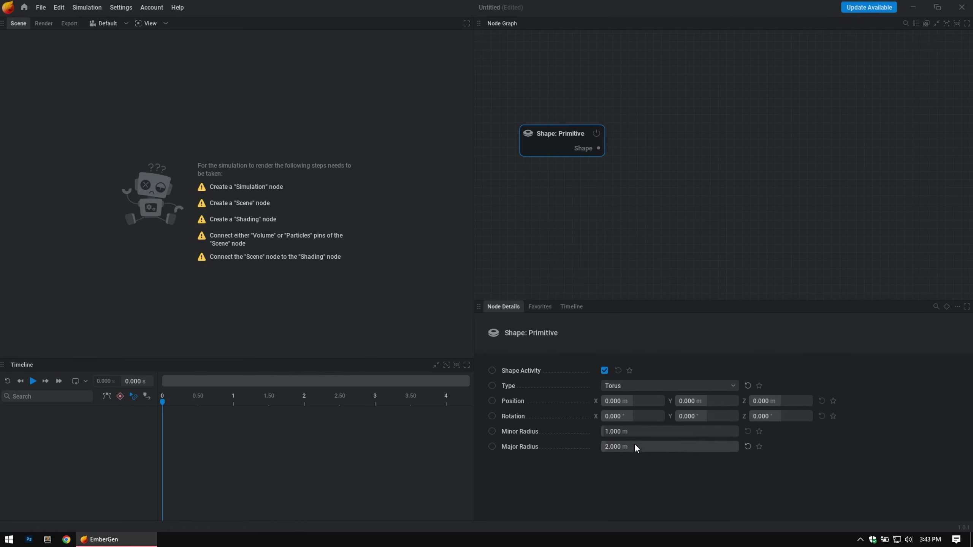
pyautogui.doubleClick(641, 432)
pyautogui.write('0.2')
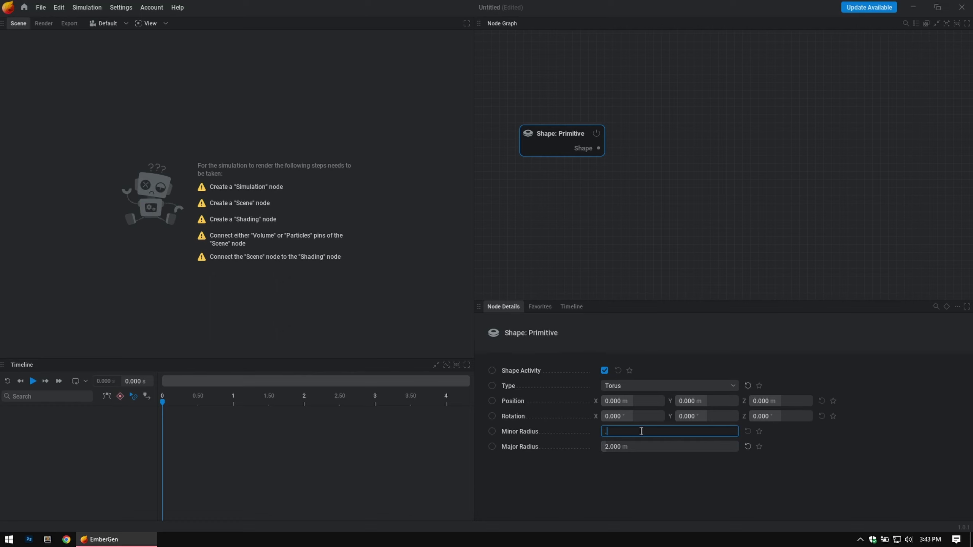
pyautogui.press('Return')
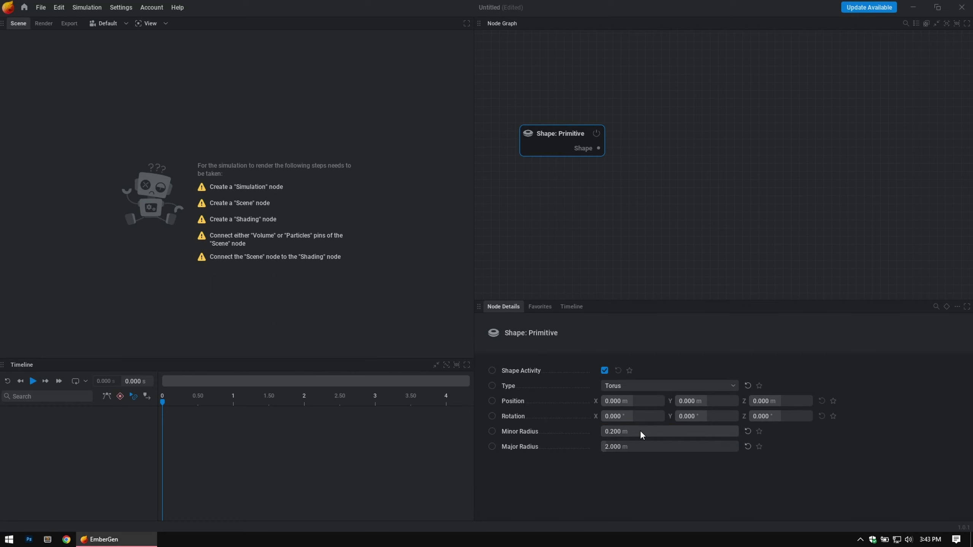
# Step: Add an Emitter: Volume node fed by the torus's Shape output and place it beside the shape node
pyautogui.moveTo(560, 138); pyautogui.dragTo(548, 130)
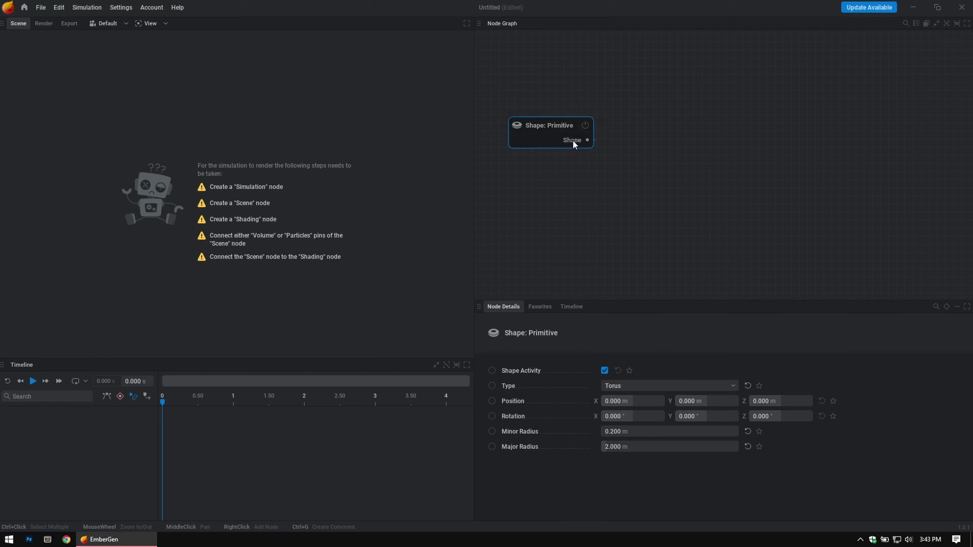
pyautogui.moveTo(664, 142); pyautogui.dragTo(566, 133)
pyautogui.moveTo(656, 140)
pyautogui.mouseDown()
pyautogui.moveTo(659, 178)
pyautogui.moveTo(652, 155)
pyautogui.mouseUp()
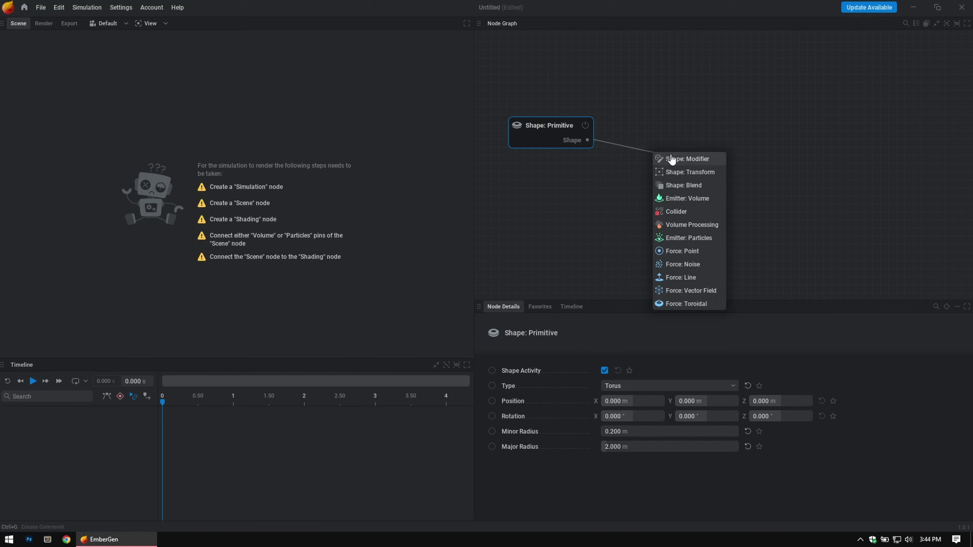
pyautogui.click(684, 199)
pyautogui.moveTo(688, 138); pyautogui.dragTo(653, 147)
# Step: Add a Simulation node connected to the Emitter output of the volume emitter
pyautogui.moveTo(699, 161)
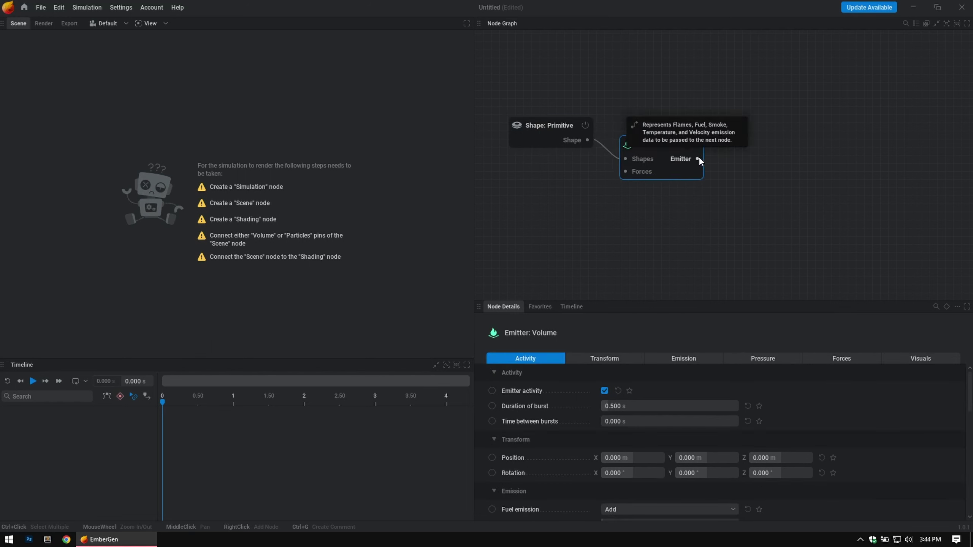
pyautogui.moveTo(697, 158); pyautogui.dragTo(767, 124)
pyautogui.click(795, 153)
# Step: Add a Volume Processing node connected to the Simulation node's Volume output and place it beside that node
pyautogui.moveTo(824, 207); pyautogui.dragTo(701, 220, button='middle')
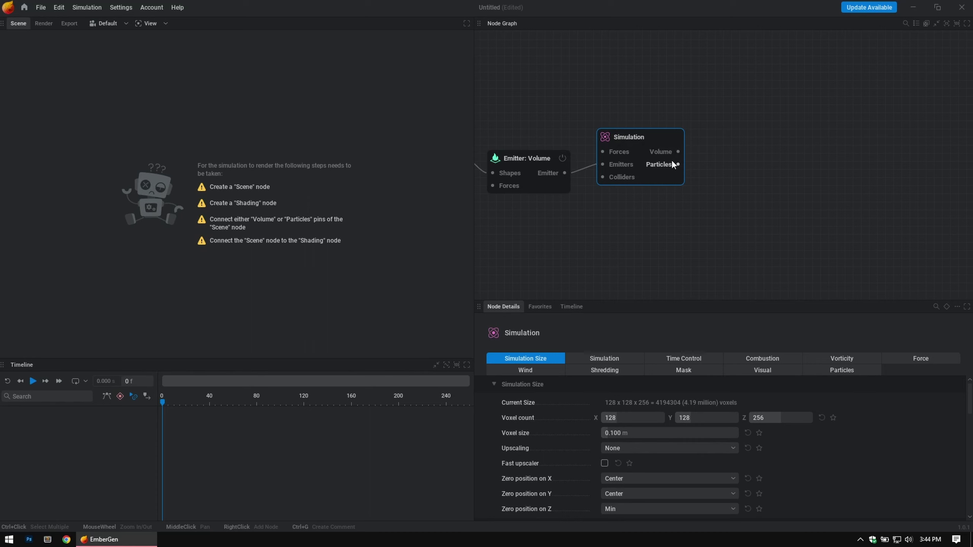
pyautogui.moveTo(678, 151); pyautogui.dragTo(736, 152)
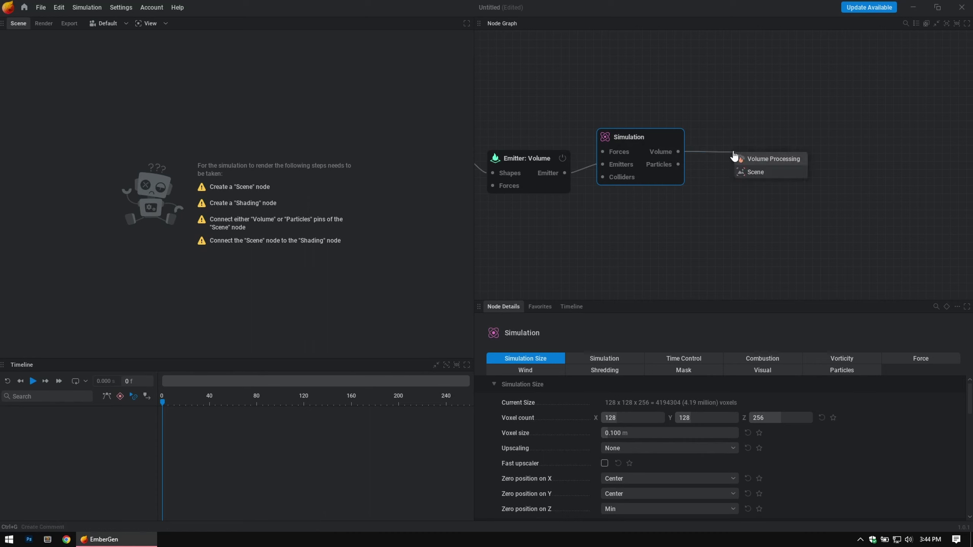
pyautogui.click(765, 163)
pyautogui.moveTo(772, 133); pyautogui.dragTo(739, 133)
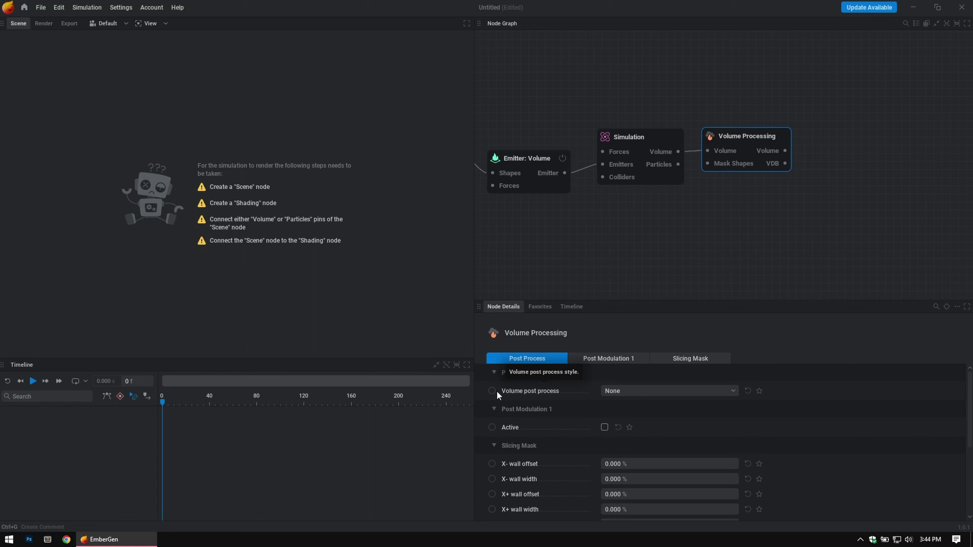
# Step: Examine the Volume Processing node's post process choices and its slicing mask settings
pyautogui.click(639, 391)
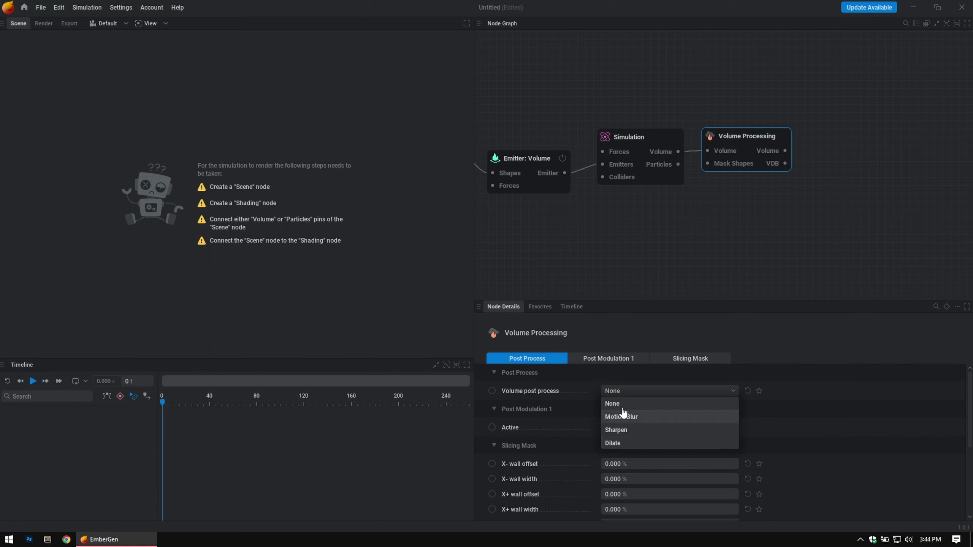
pyautogui.click(681, 227)
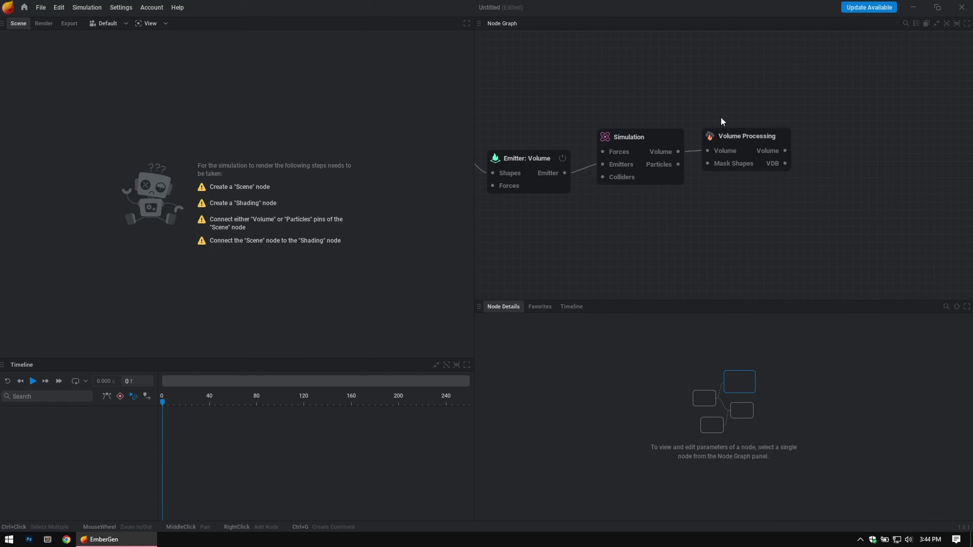
pyautogui.click(731, 166)
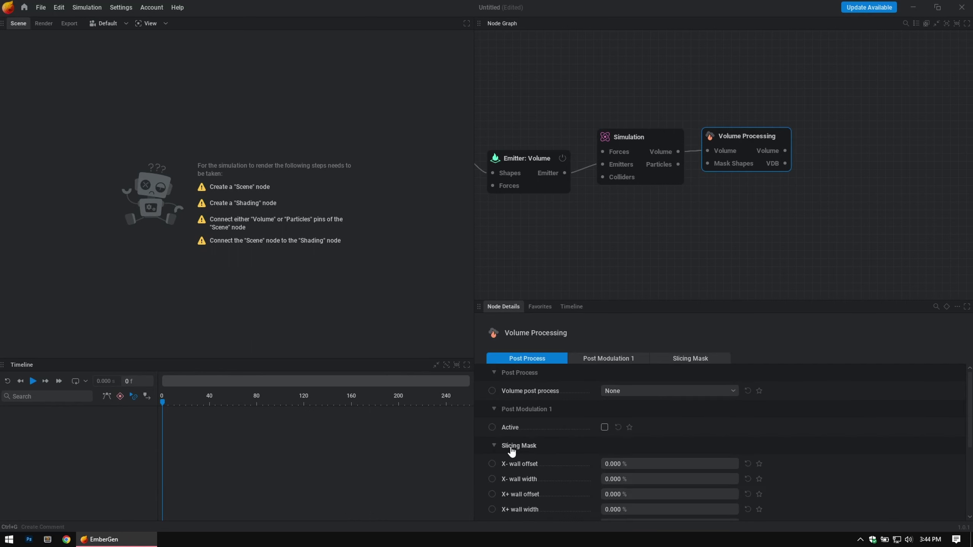
pyautogui.scroll(-2, 803, 467)
pyautogui.scroll(-3, 801, 462)
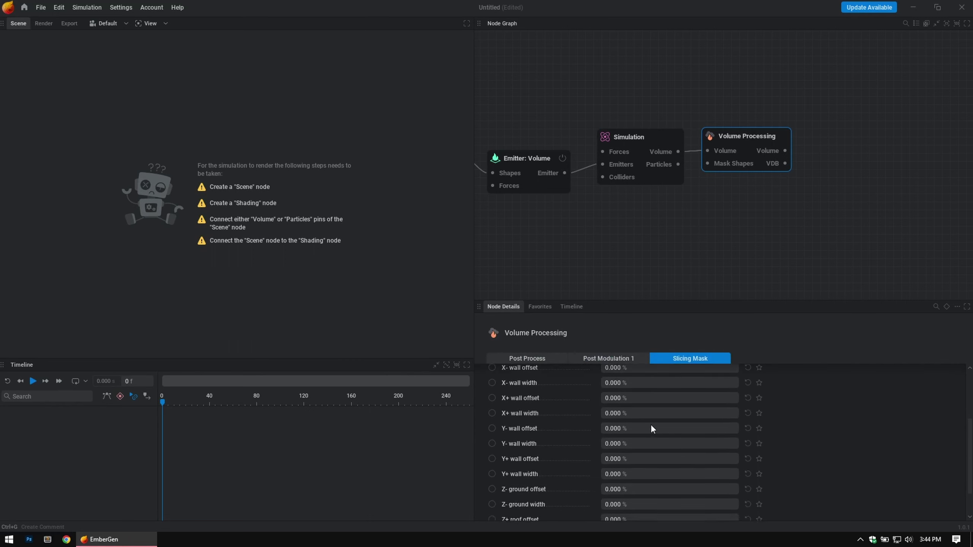
pyautogui.scroll(5, 846, 450)
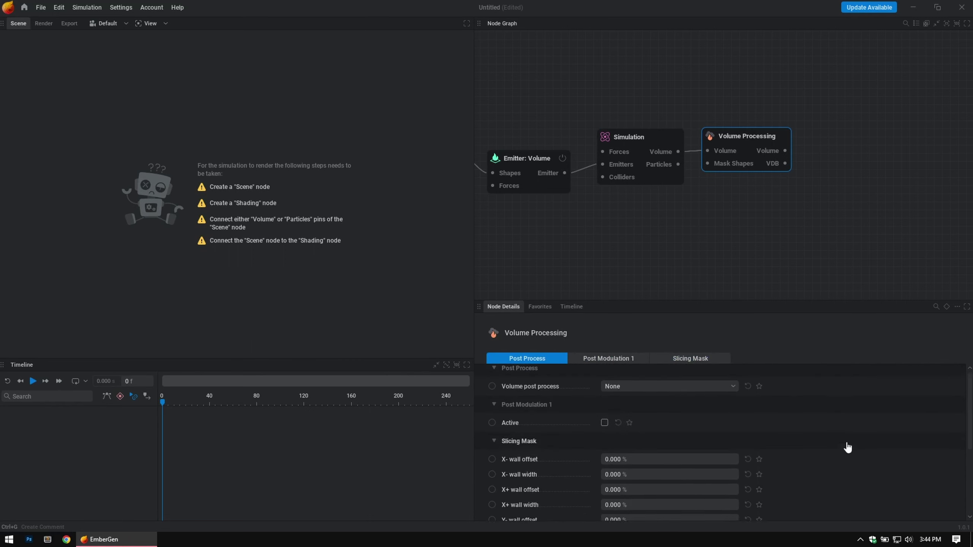
# Step: Add a Scene node connected to the Volume Processing node's Volume output and place it beside that node
pyautogui.moveTo(740, 143)
pyautogui.mouseDown(button='middle')
pyautogui.moveTo(730, 180)
pyautogui.moveTo(738, 144)
pyautogui.mouseUp(button='middle')
pyautogui.moveTo(731, 154); pyautogui.dragTo(773, 152)
pyautogui.write('sce')
pyautogui.press('Return')
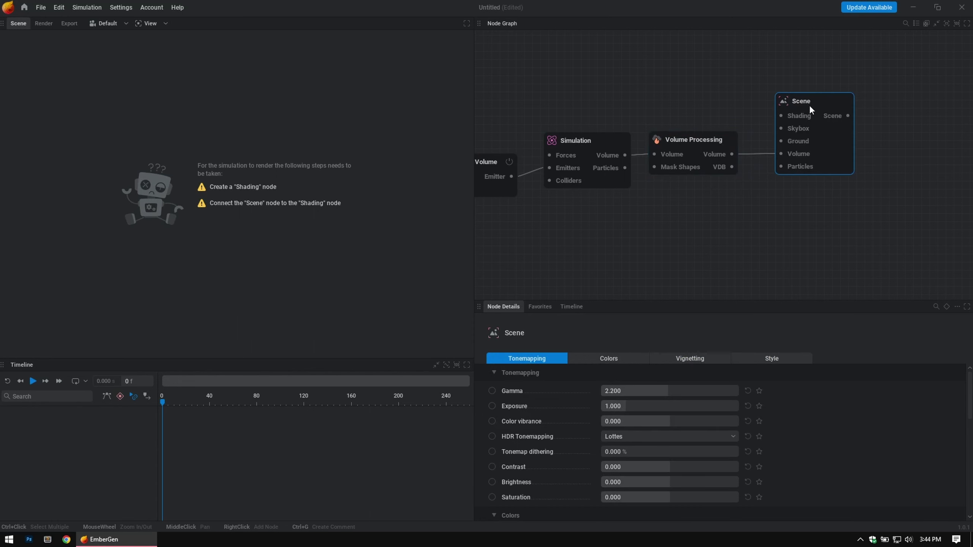
pyautogui.moveTo(809, 105); pyautogui.dragTo(805, 116)
pyautogui.moveTo(785, 224); pyautogui.dragTo(828, 235, button='middle')
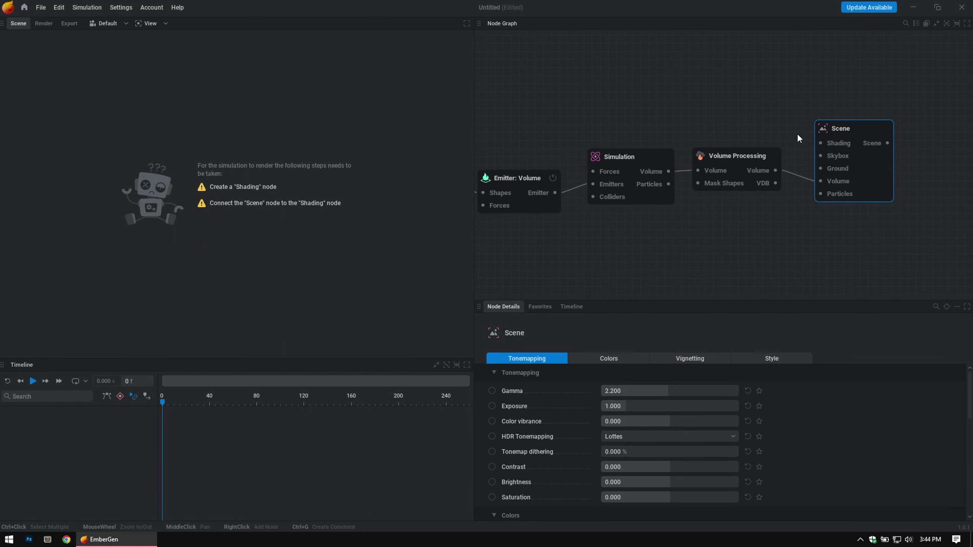
# Step: Add a Shading node connected to the Scene node's Shading input and place it above the Volume Processing node
pyautogui.moveTo(820, 143); pyautogui.dragTo(748, 81)
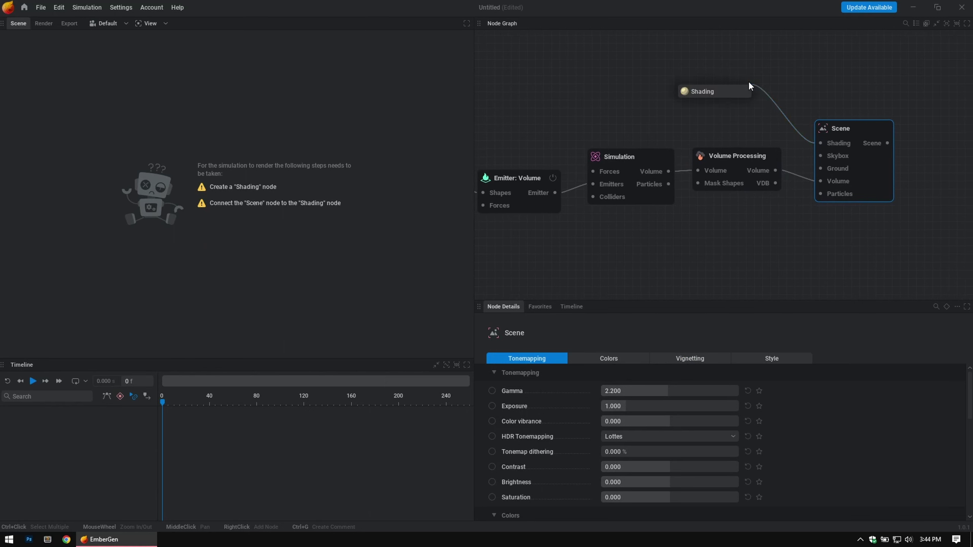
pyautogui.click(713, 94)
pyautogui.moveTo(713, 77); pyautogui.dragTo(742, 88)
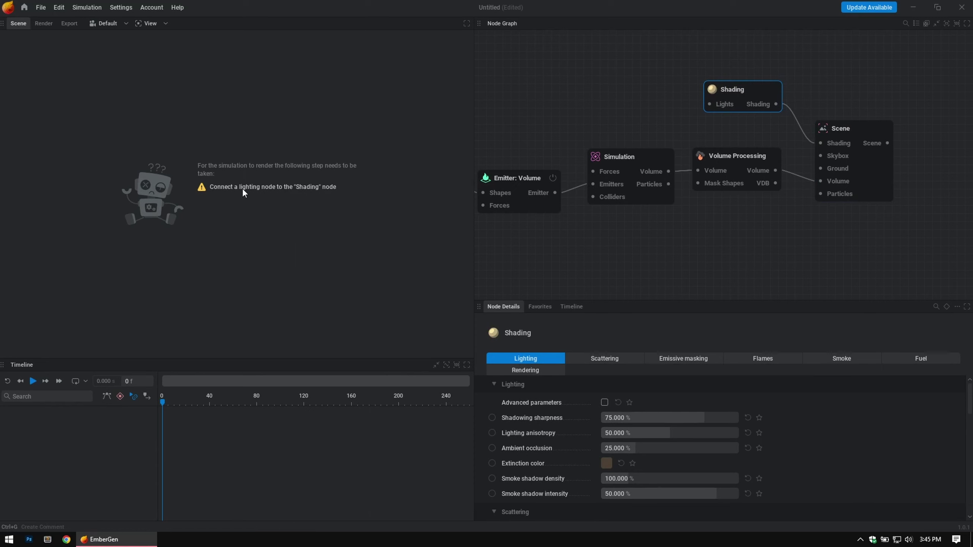
# Step: Add a Light: Directional node connected to the Shading node's Lights input and place it beside the Shading node
pyautogui.moveTo(709, 104)
pyautogui.mouseDown()
pyautogui.moveTo(667, 118)
pyautogui.moveTo(640, 67)
pyautogui.mouseUp()
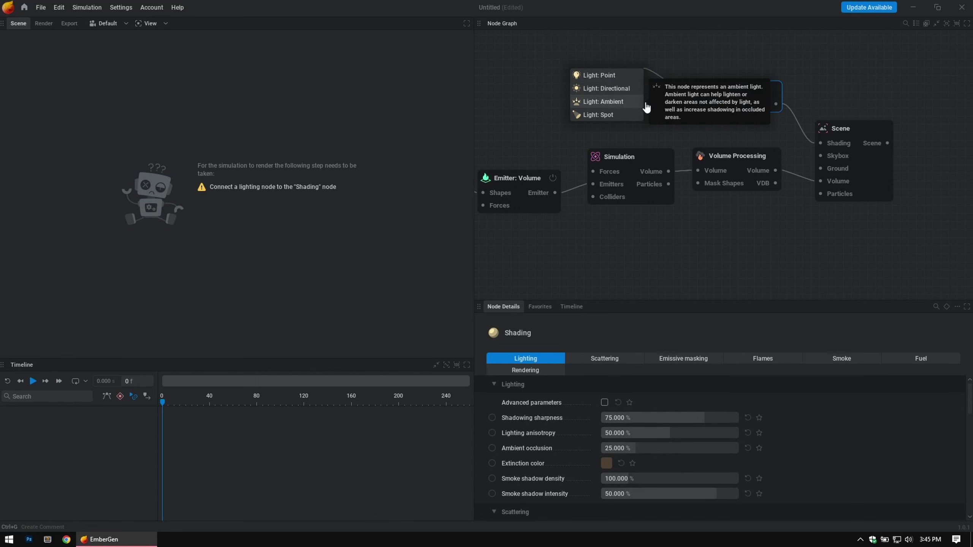
pyautogui.click(607, 94)
pyautogui.moveTo(638, 66)
pyautogui.mouseDown()
pyautogui.moveTo(620, 64)
pyautogui.moveTo(644, 65)
pyautogui.mouseUp()
# Step: Examine the simulation bounding box and the directional light in the viewport from several angles and distances
pyautogui.moveTo(327, 188); pyautogui.dragTo(342, 221, button='middle')
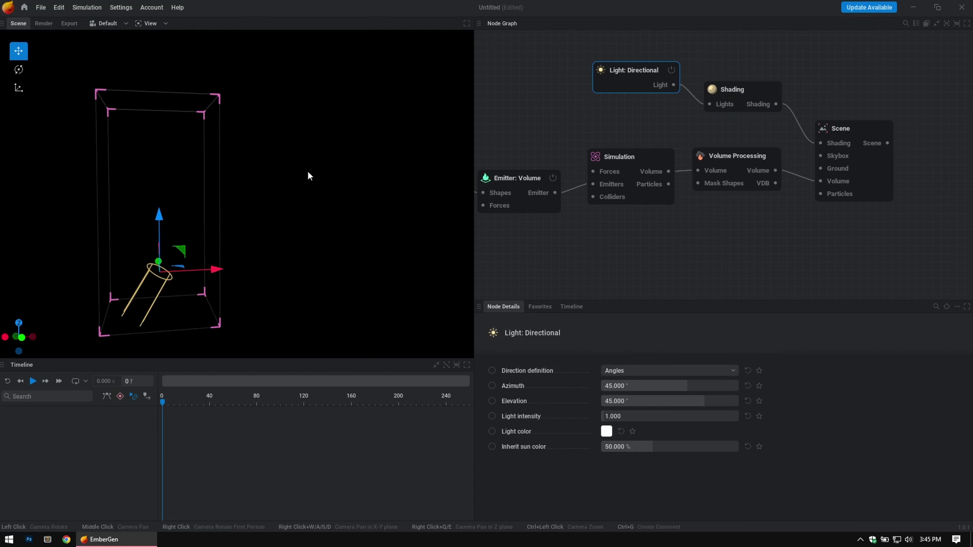
pyautogui.moveTo(310, 176); pyautogui.dragTo(285, 143)
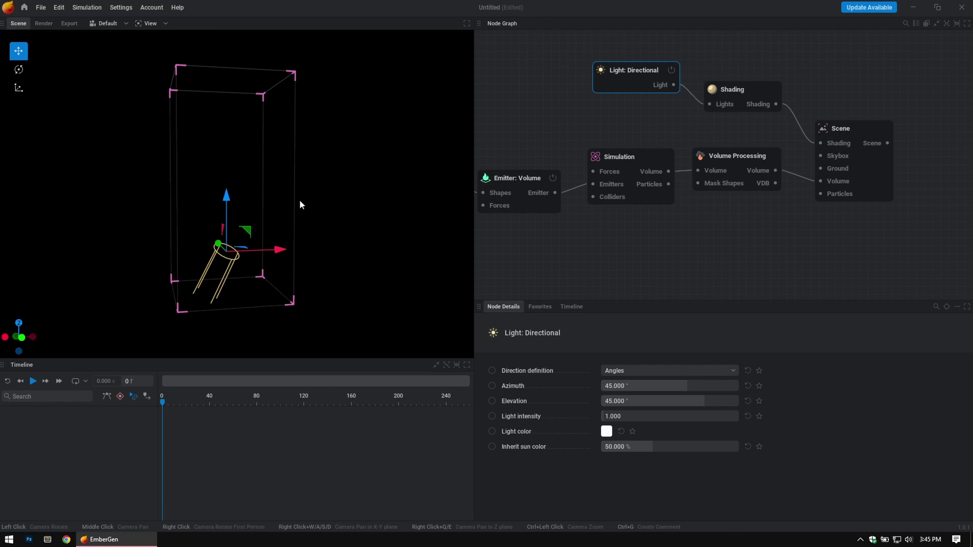
pyautogui.moveTo(309, 200); pyautogui.dragTo(336, 195)
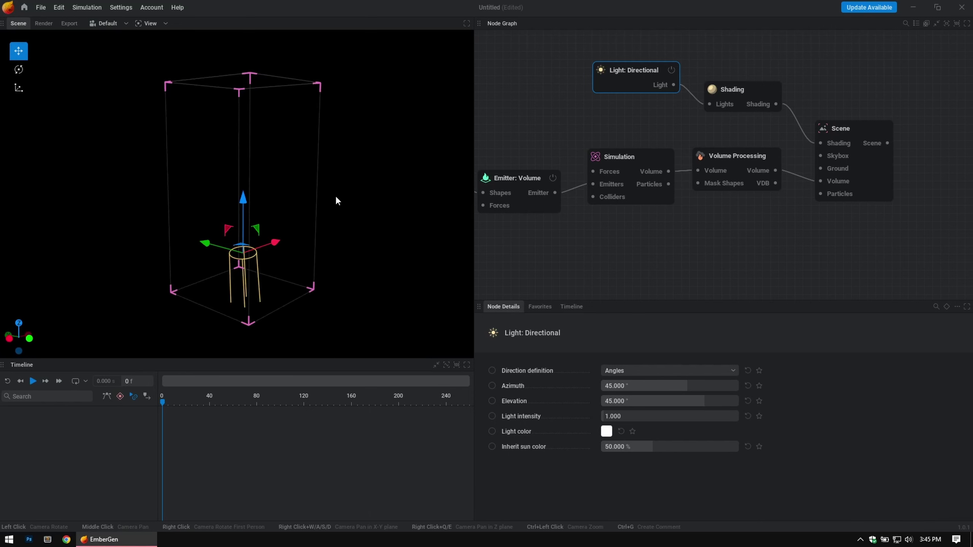
pyautogui.scroll(5, 336, 195)
pyautogui.scroll(-5, 351, 217)
pyautogui.scroll(8, 360, 211)
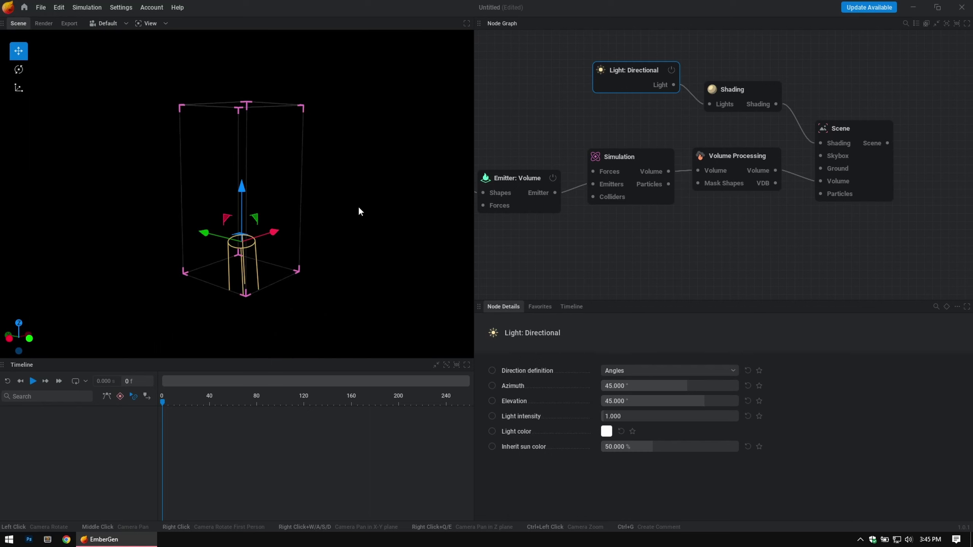
pyautogui.scroll(-5, 361, 197)
pyautogui.scroll(6, 359, 200)
pyautogui.scroll(-2, 363, 207)
pyautogui.scroll(-4, 367, 206)
pyautogui.scroll(3, 367, 208)
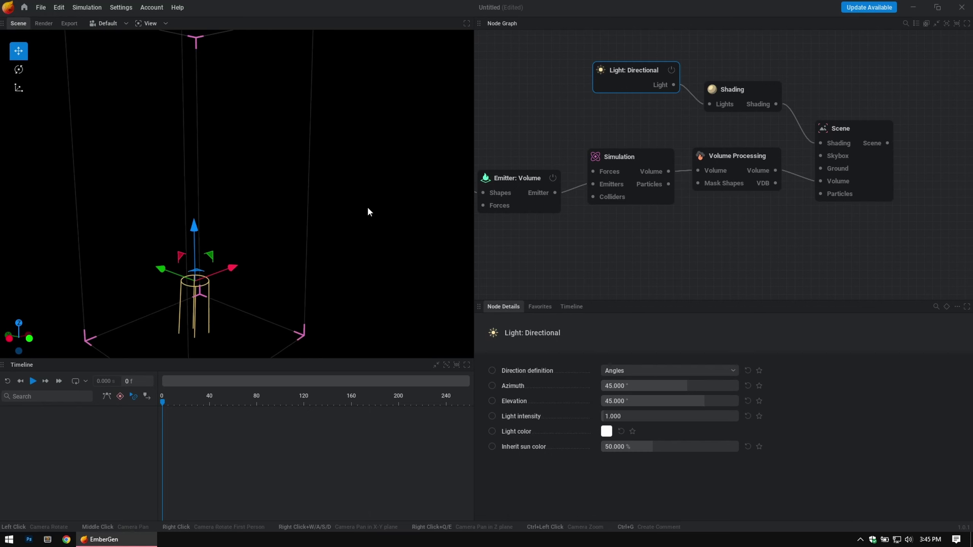
# Step: Move the directional light in the viewport outside the bounding box, high up beside its upper part
pyautogui.scroll(-1, 367, 200)
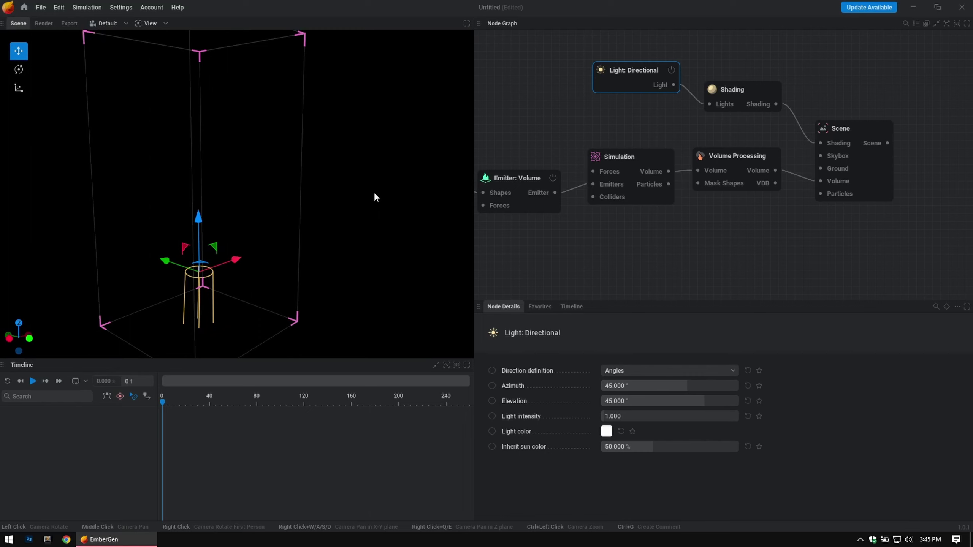
pyautogui.moveTo(375, 197); pyautogui.dragTo(389, 204, button='middle')
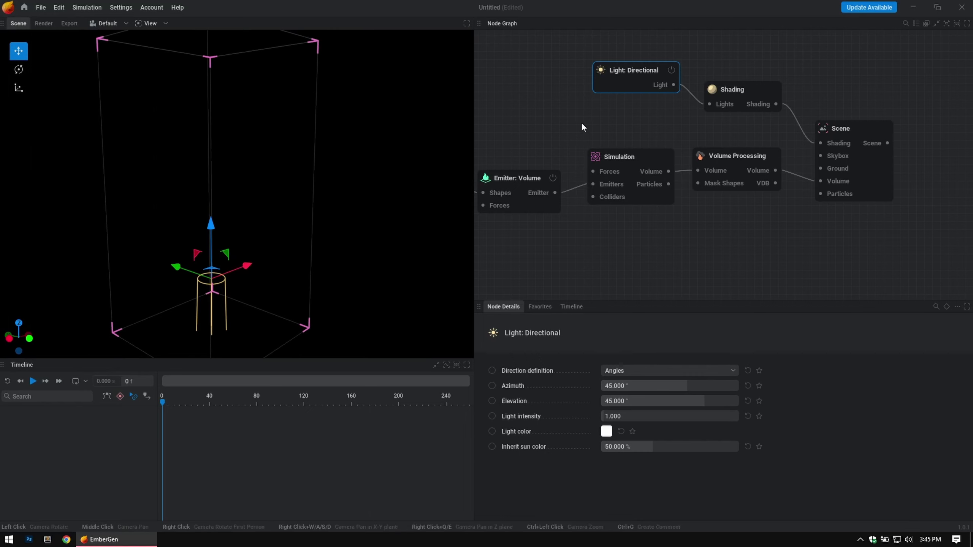
pyautogui.moveTo(376, 246); pyautogui.dragTo(453, 50)
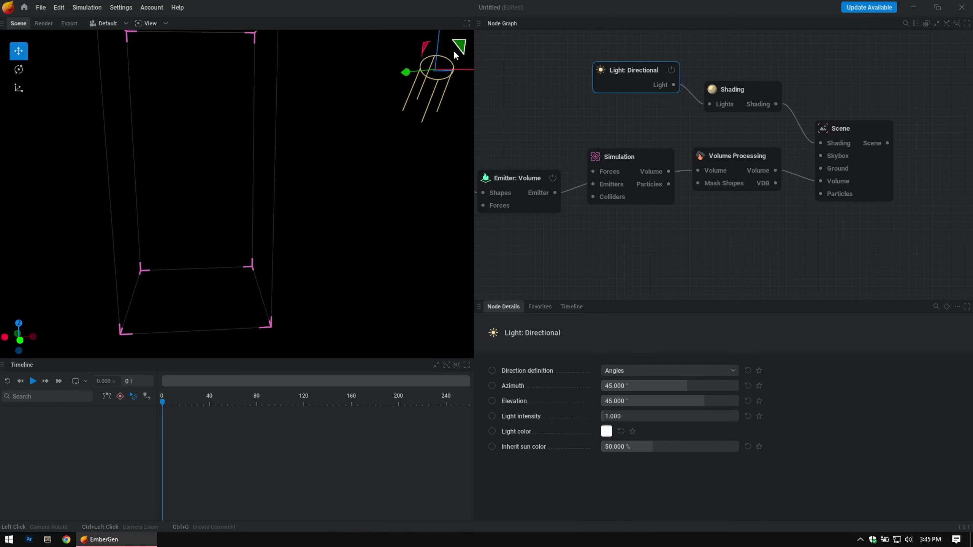
pyautogui.moveTo(382, 124); pyautogui.dragTo(399, 102, button='middle')
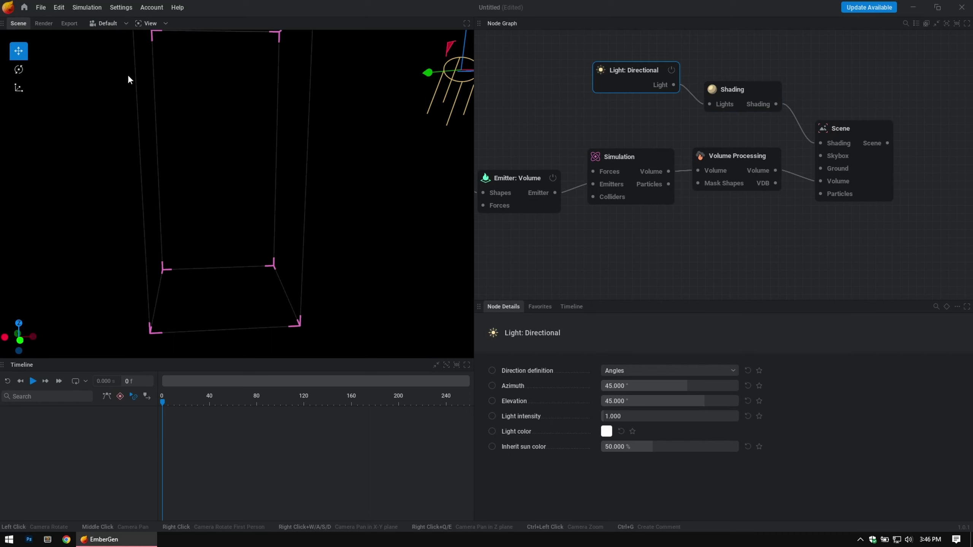
# Step: Add a Light: Ambient node to the Shading node's Lights input, with the directional light node placed below it
pyautogui.moveTo(654, 74)
pyautogui.mouseDown()
pyautogui.moveTo(647, 89)
pyautogui.moveTo(666, 110)
pyautogui.mouseUp()
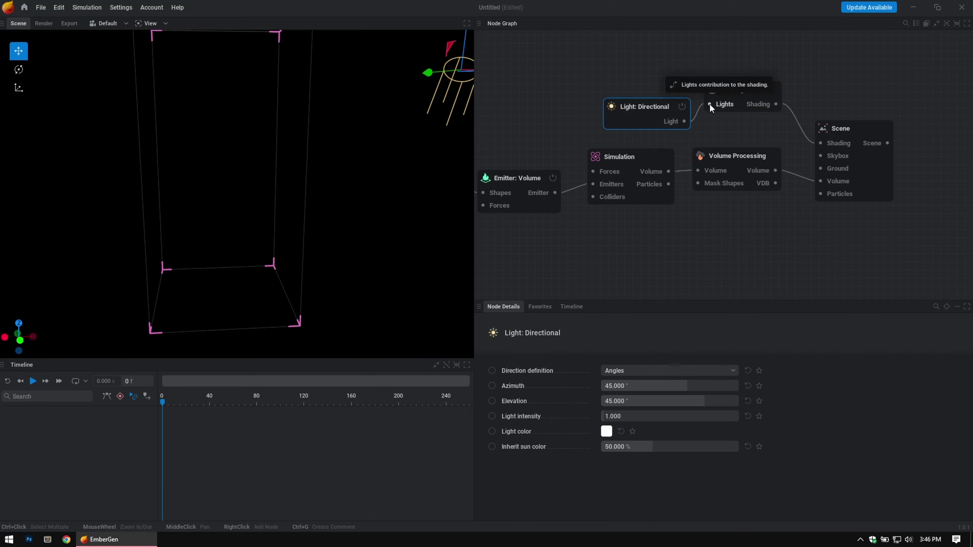
pyautogui.moveTo(666, 65); pyautogui.dragTo(669, 63)
pyautogui.click(643, 97)
pyautogui.moveTo(644, 101); pyautogui.dragTo(641, 92)
# Step: Set the ambient light's Ambient intensity to 0.25
pyautogui.click(648, 56)
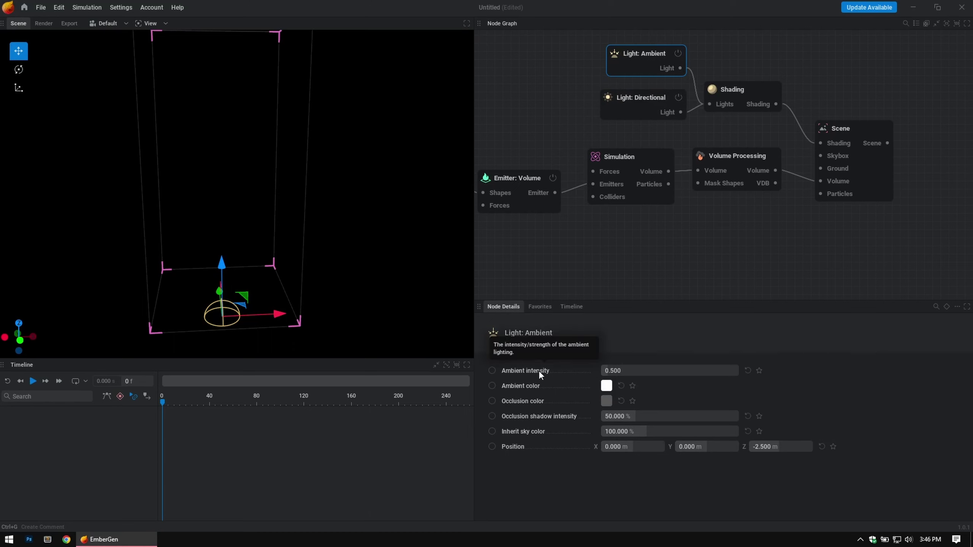
pyautogui.doubleClick(631, 369)
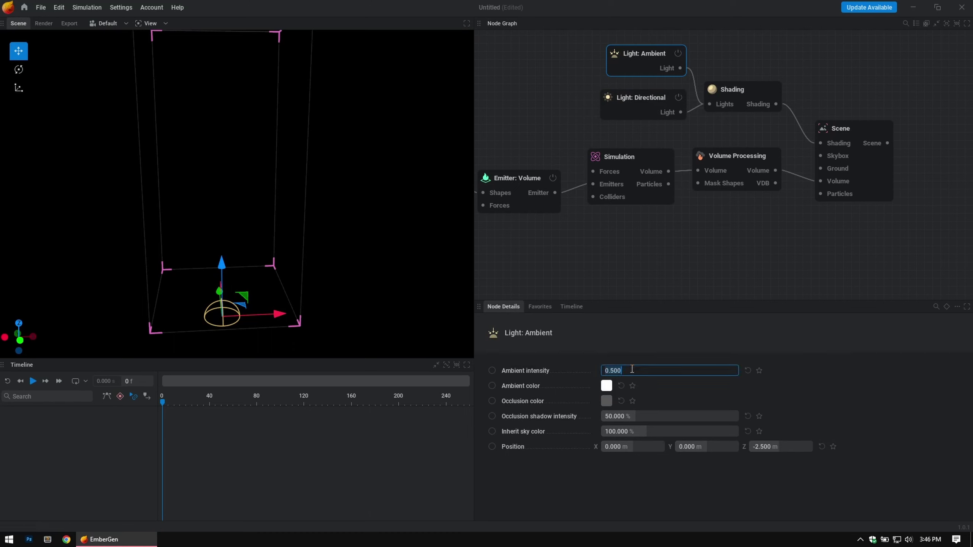
pyautogui.write('0.25')
pyautogui.press('Return')
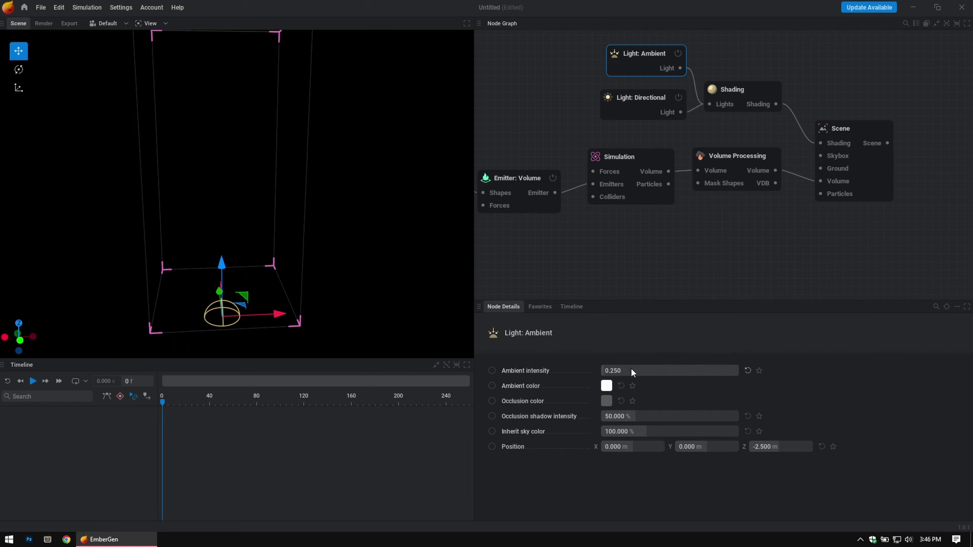
# Step: Set the directional light's Light intensity to 0.6
pyautogui.click(649, 100)
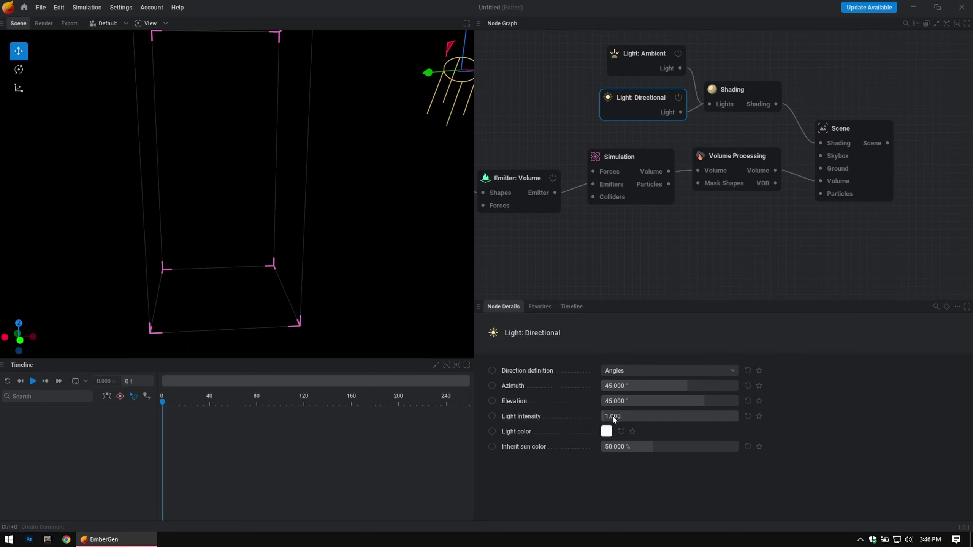
pyautogui.click(642, 416)
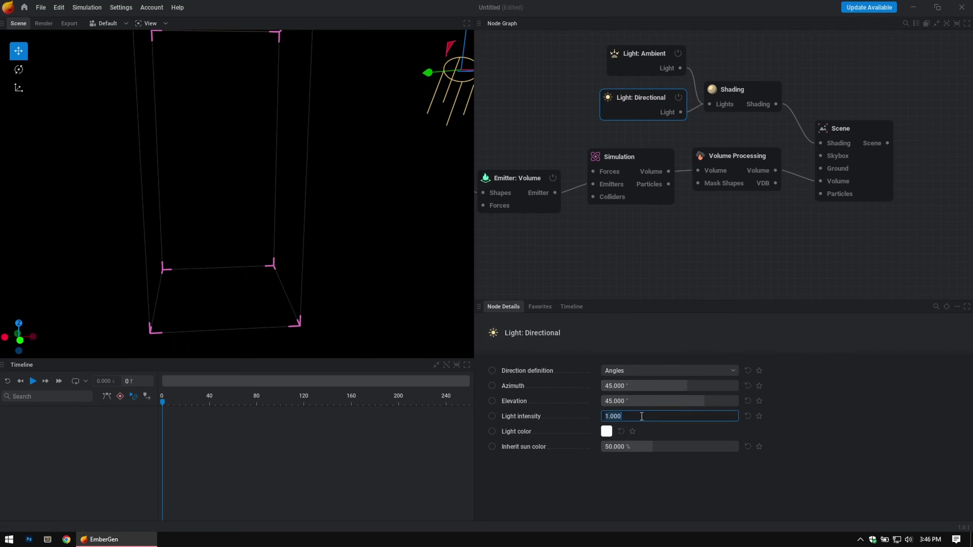
pyautogui.write('.6')
pyautogui.press('Return')
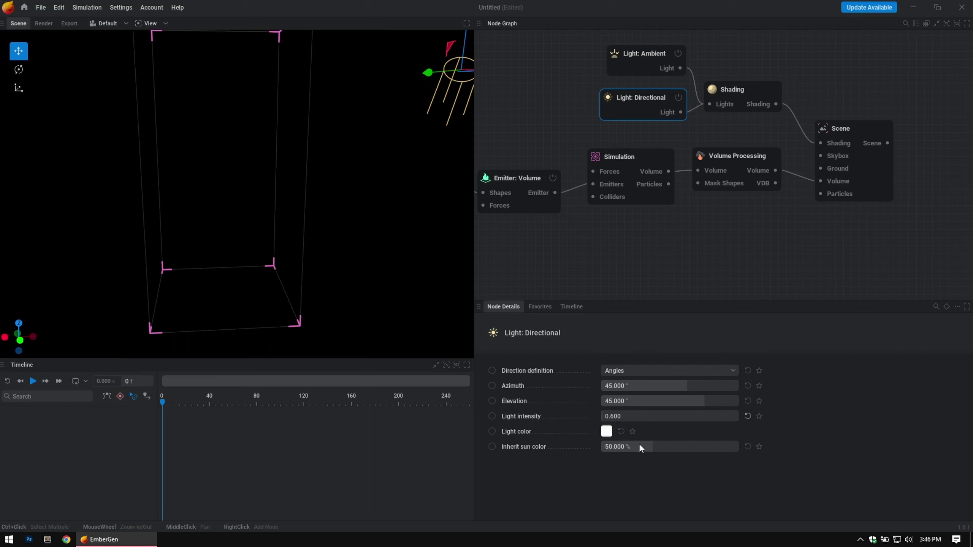
# Step: Scatter the ambient light, Shading, Volume Processing, volume emitter and shape nodes into a messy layout across the graph
pyautogui.moveTo(691, 124); pyautogui.dragTo(761, 127, button='middle')
pyautogui.scroll(-2, 756, 128)
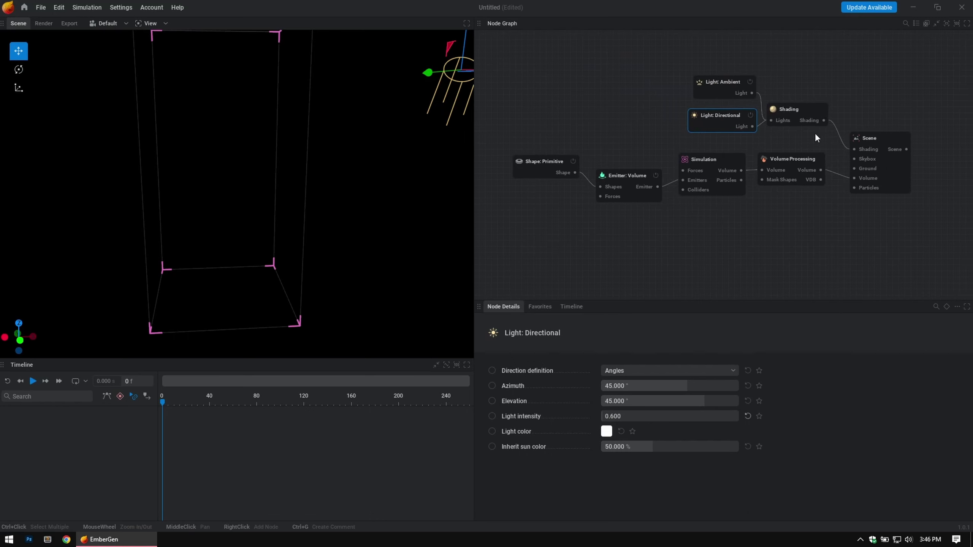
pyautogui.moveTo(713, 239); pyautogui.dragTo(744, 256, button='middle')
pyautogui.click(715, 92)
pyautogui.moveTo(715, 91); pyautogui.dragTo(651, 72)
pyautogui.moveTo(834, 130)
pyautogui.mouseDown()
pyautogui.moveTo(857, 85)
pyautogui.moveTo(827, 107)
pyautogui.moveTo(832, 48)
pyautogui.moveTo(803, 57)
pyautogui.mouseUp()
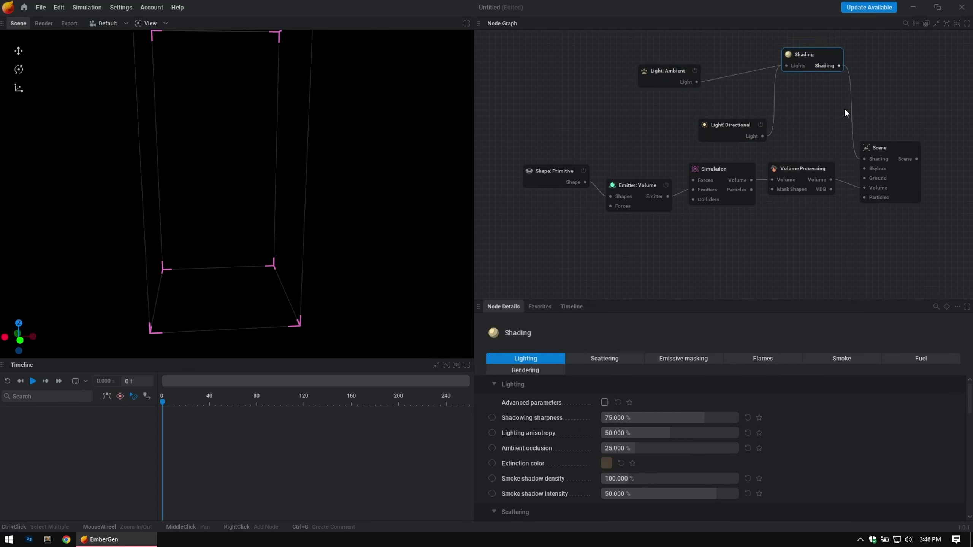
pyautogui.moveTo(811, 177)
pyautogui.mouseDown()
pyautogui.moveTo(795, 229)
pyautogui.moveTo(822, 249)
pyautogui.mouseUp()
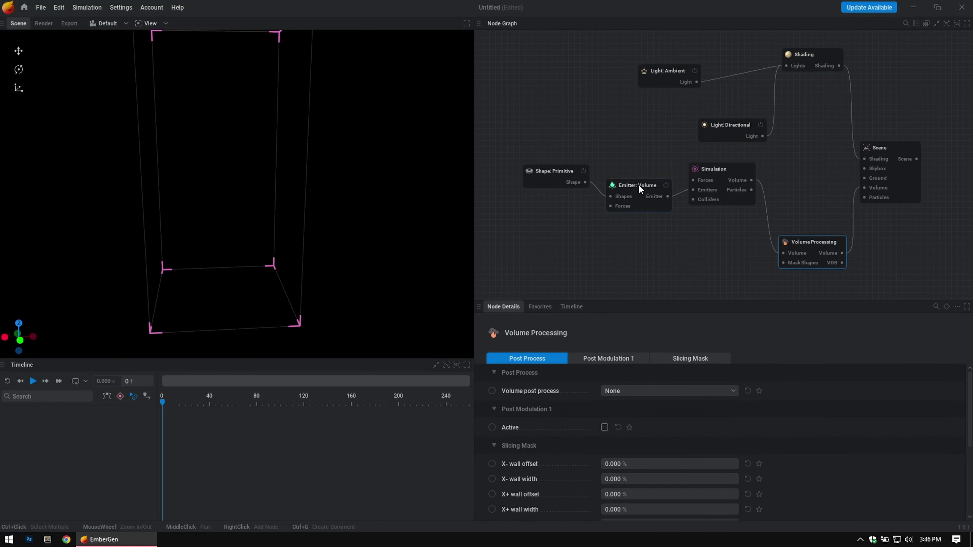
pyautogui.moveTo(638, 184); pyautogui.dragTo(629, 109)
pyautogui.moveTo(568, 174); pyautogui.dragTo(564, 208)
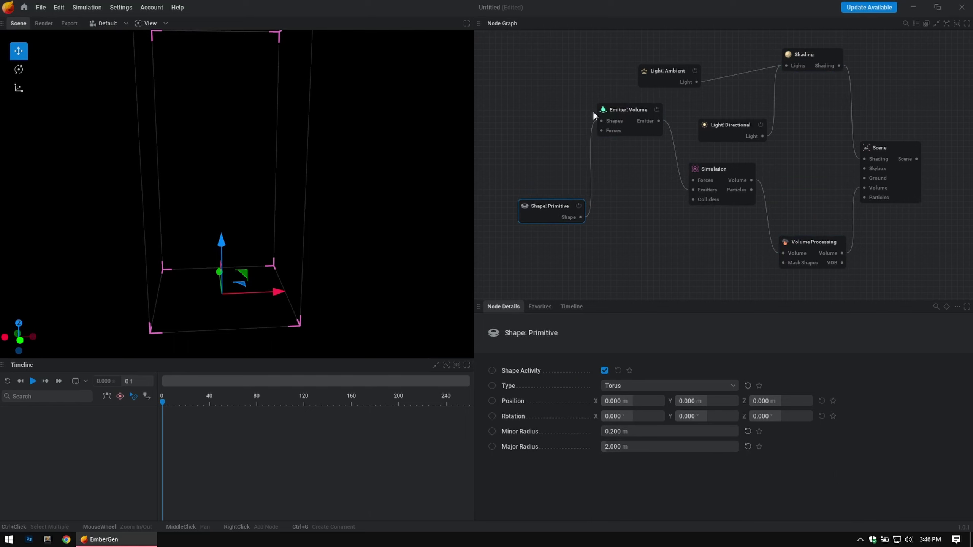
# Step: Auto-arrange all nodes of the graph into a tidy layout and clear the selection
pyautogui.moveTo(489, 41); pyautogui.dragTo(932, 280)
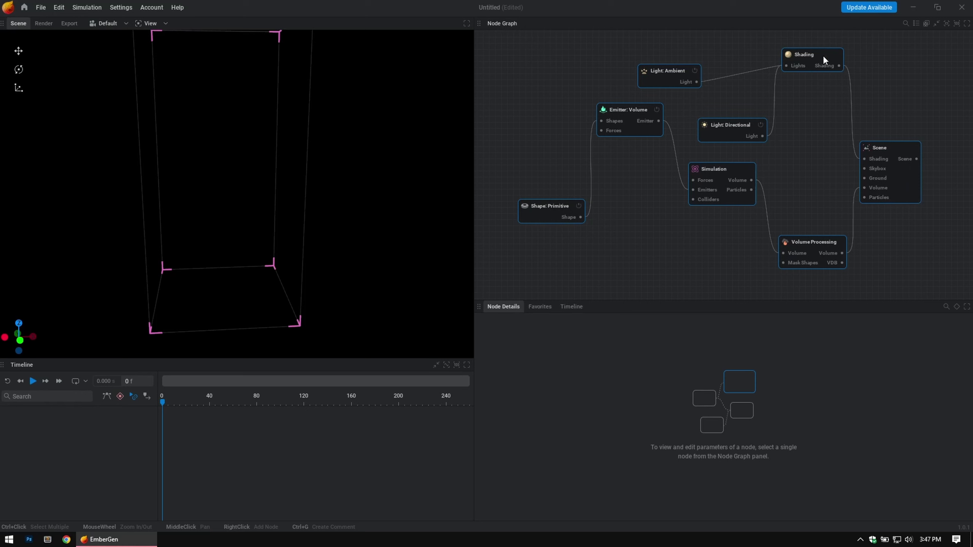
pyautogui.rightClick(815, 169)
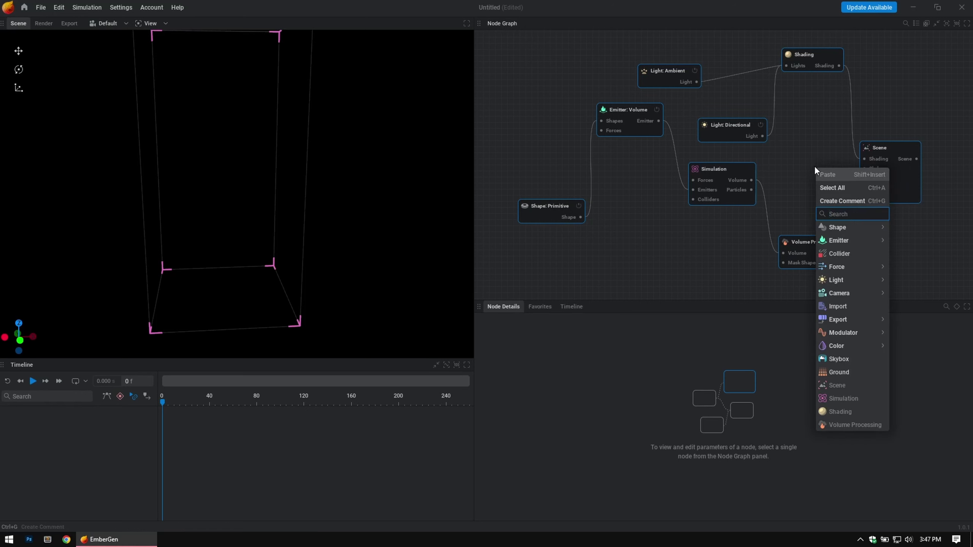
pyautogui.rightClick(915, 186)
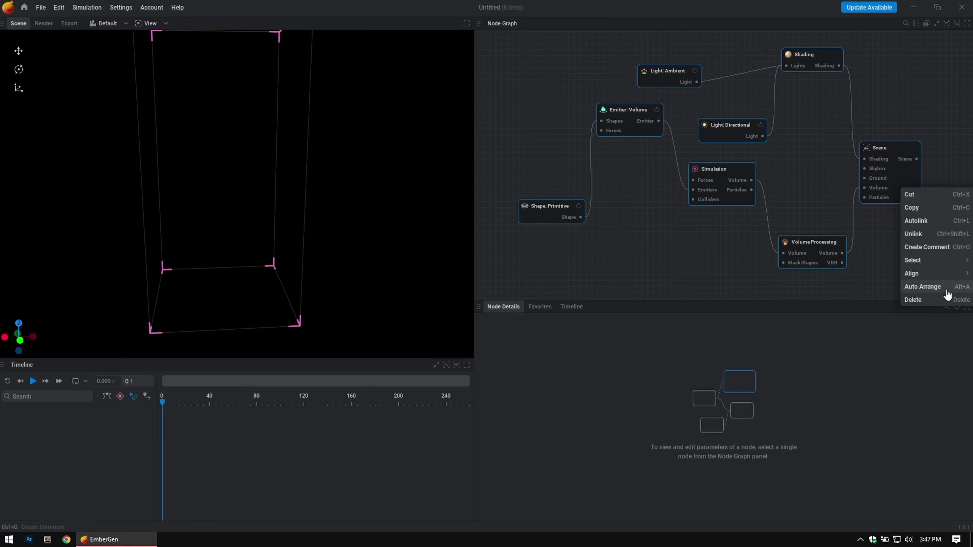
pyautogui.click(685, 248)
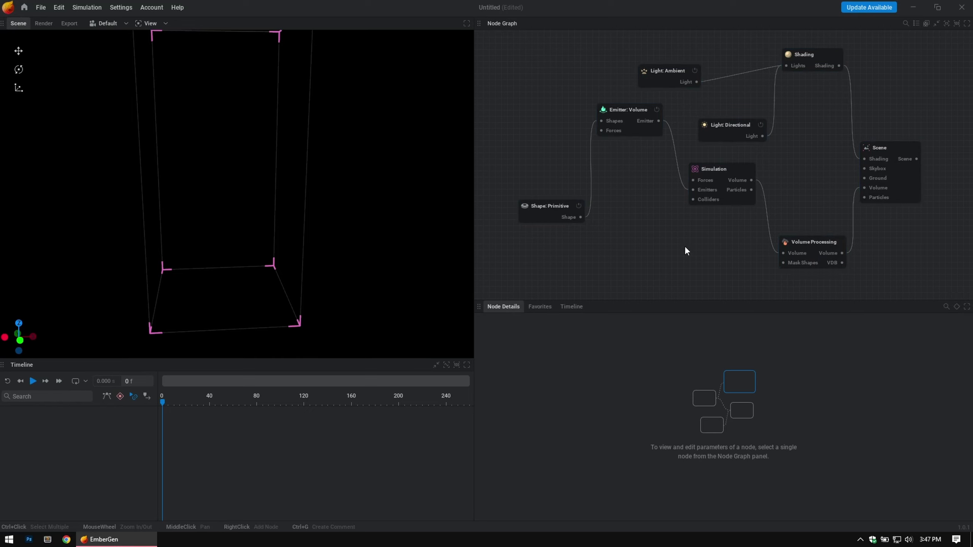
pyautogui.hotkey('ctrl', 'a')
pyautogui.hotkey('ctrl', 'l')
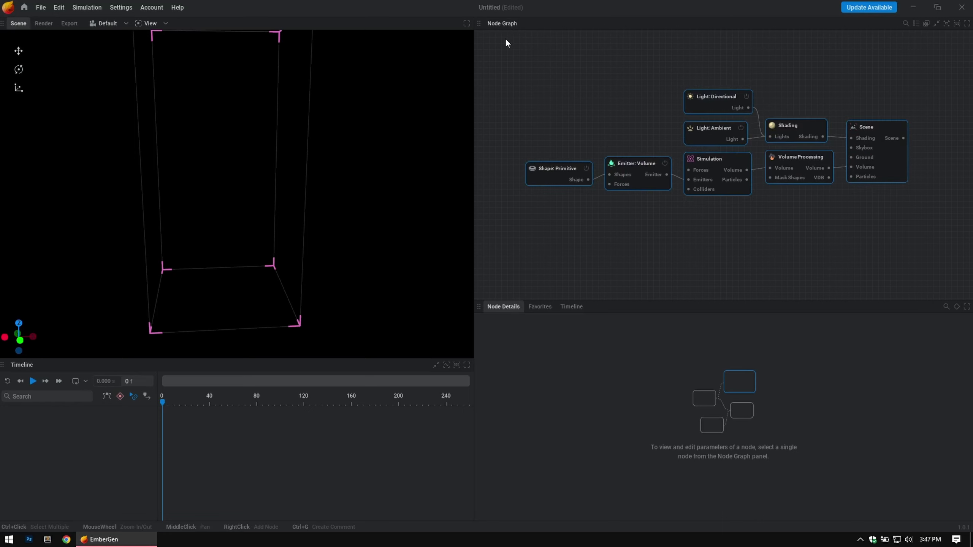
pyautogui.scroll(2, 701, 116)
pyautogui.scroll(-4, 704, 121)
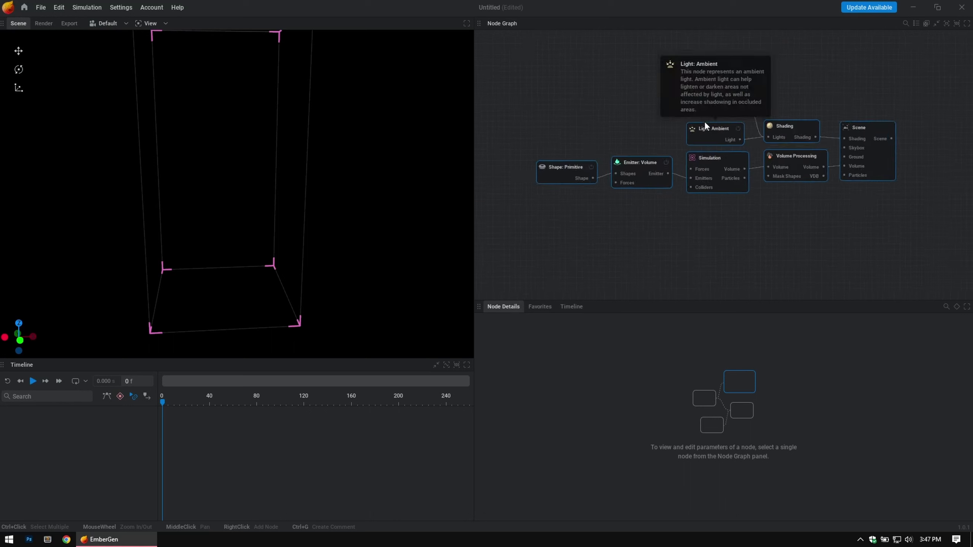
pyautogui.click(777, 219)
pyautogui.scroll(2, 645, 168)
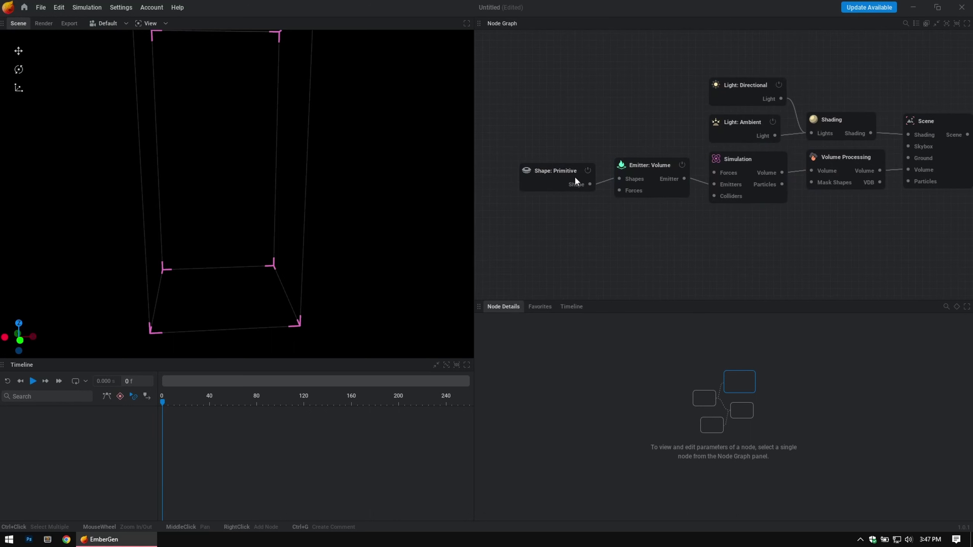
pyautogui.moveTo(808, 228); pyautogui.dragTo(793, 248, button='middle')
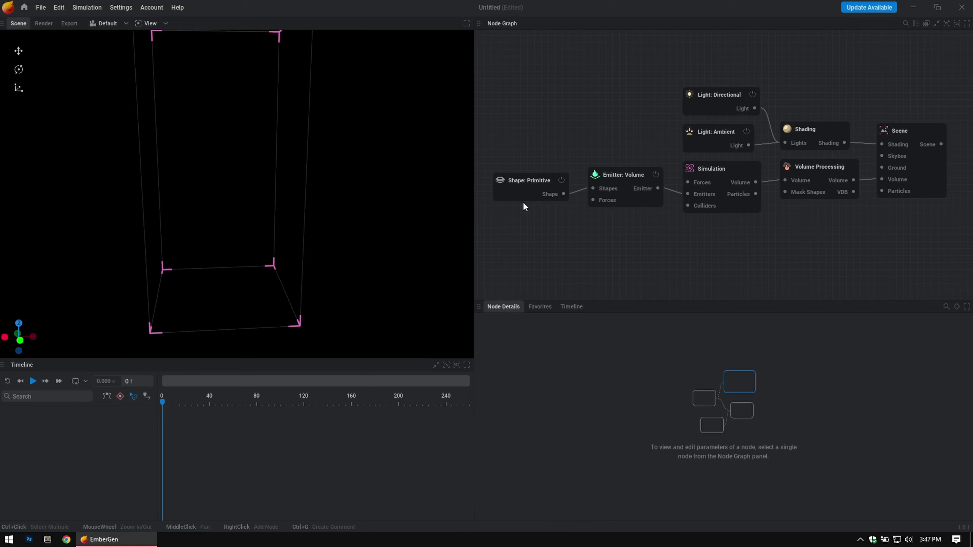
pyautogui.click(515, 185)
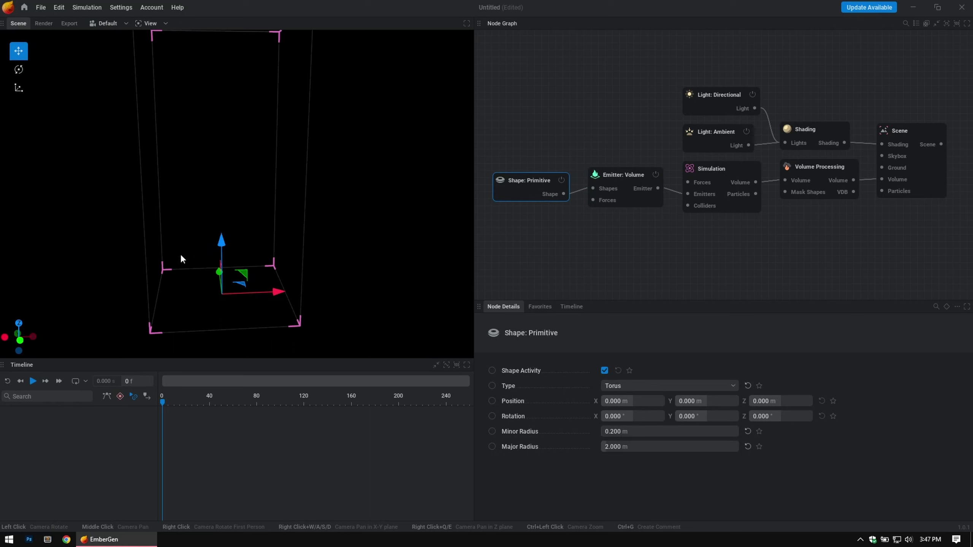
pyautogui.click(151, 24)
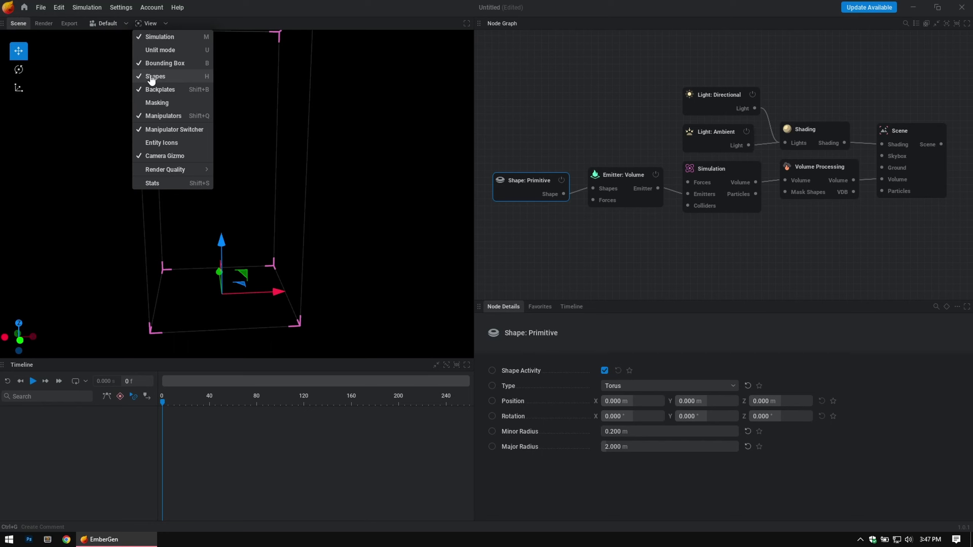
pyautogui.click(604, 78)
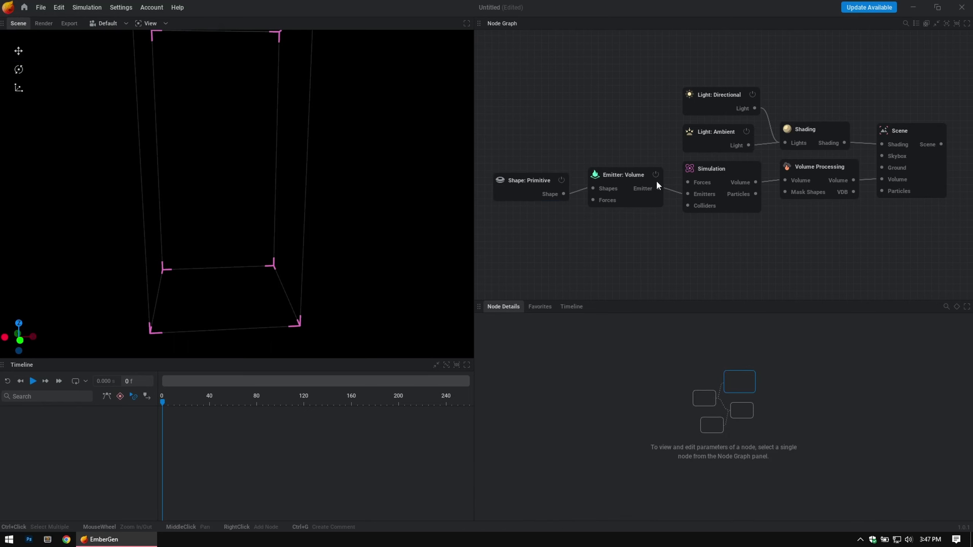
# Step: Turn on Show emitter for the volume emitter and raise it along the Z axis above the bounding box floor
pyautogui.click(635, 179)
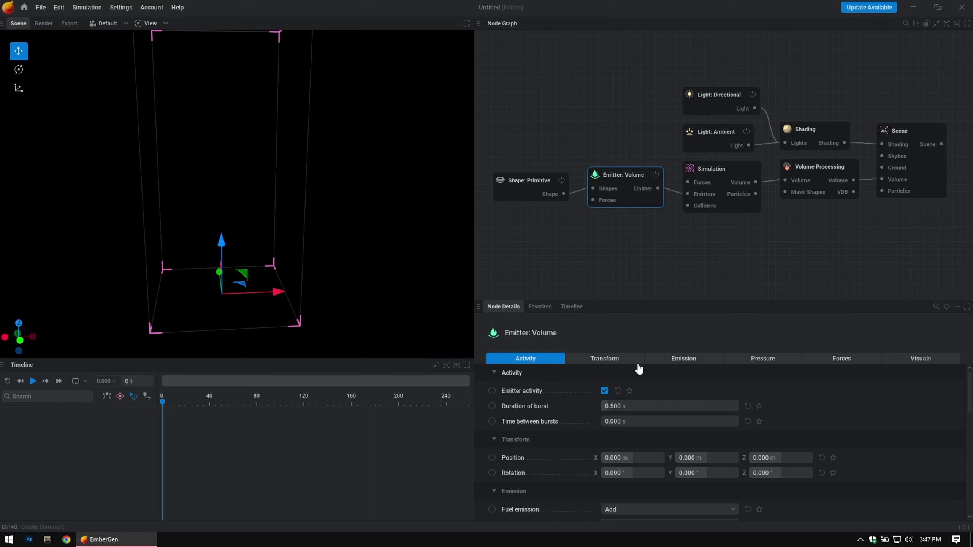
pyautogui.click(922, 359)
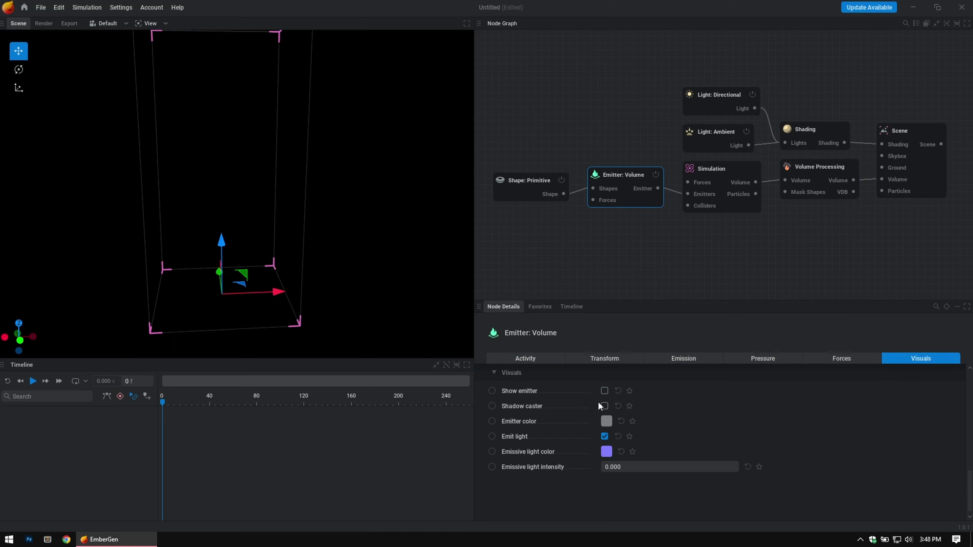
pyautogui.click(605, 392)
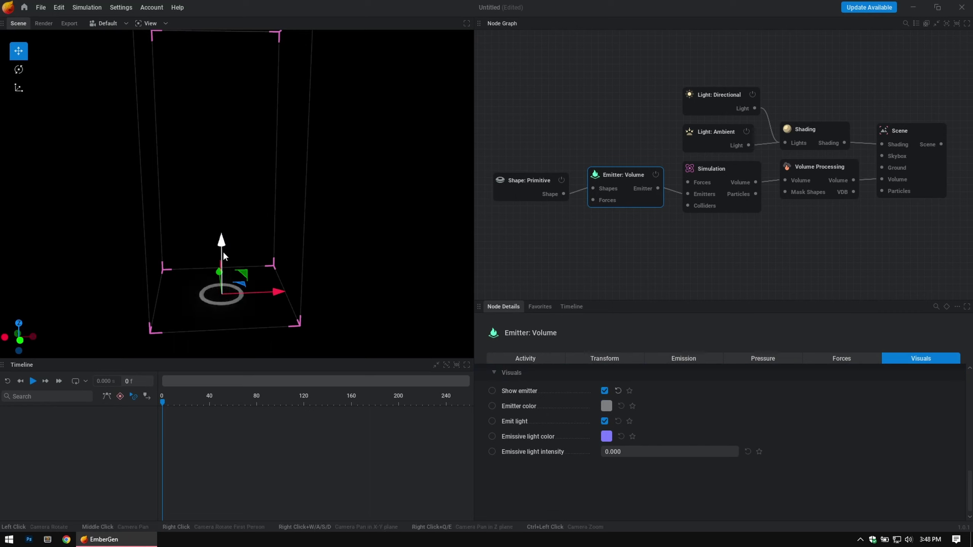
pyautogui.moveTo(222, 259); pyautogui.dragTo(299, 197)
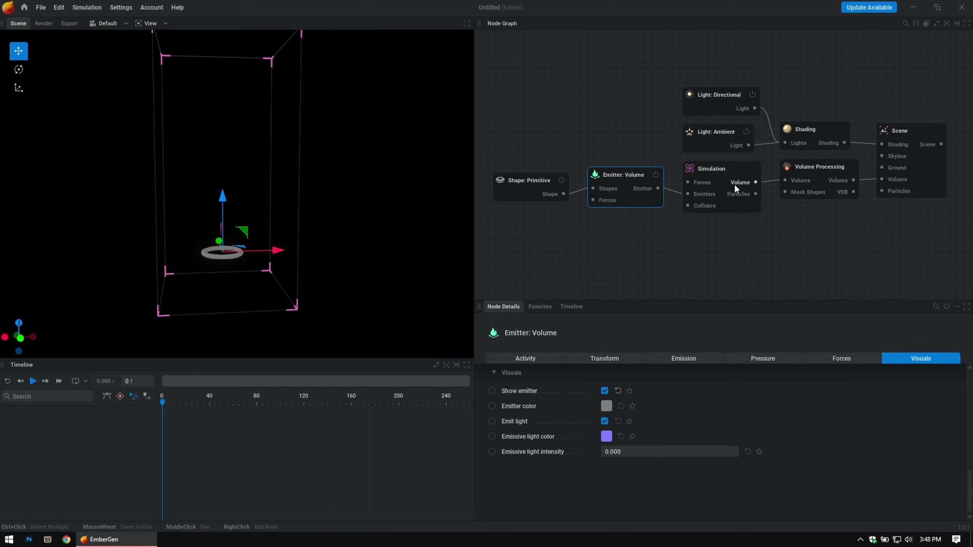
# Step: Set the Simulation node's voxel count to 200 in X, 200 in Y and 250 in Z, and apply the new resolution
pyautogui.click(719, 167)
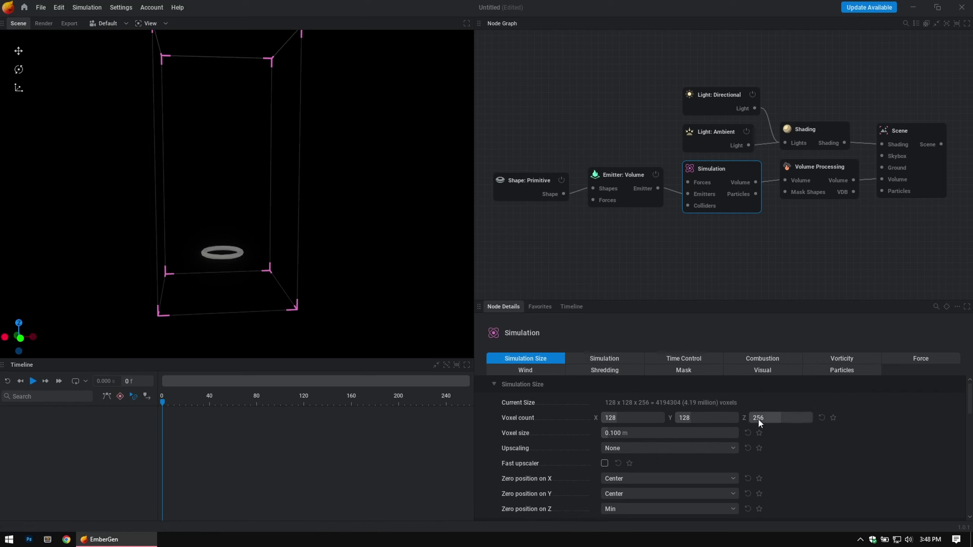
pyautogui.click(627, 417)
pyautogui.write('200')
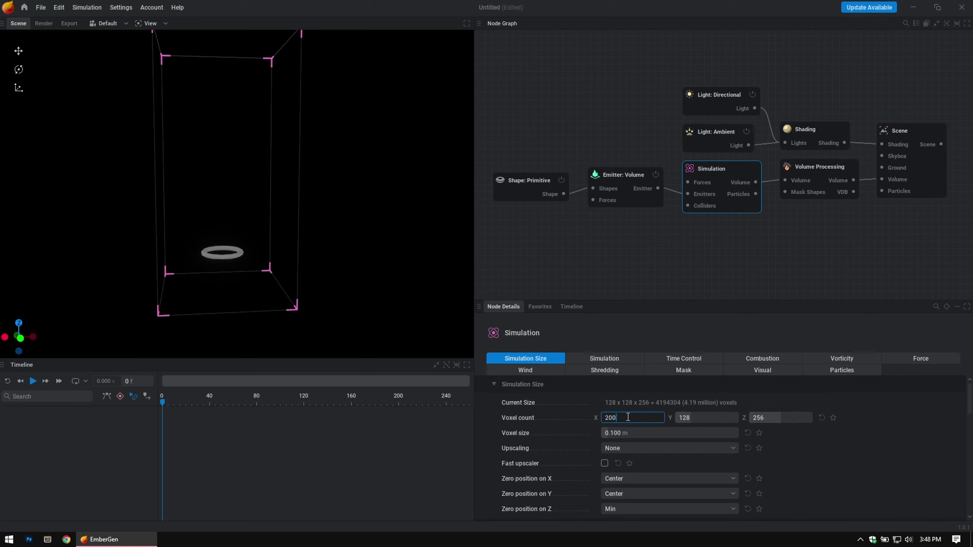
pyautogui.press('Tab')
pyautogui.write('200')
pyautogui.press('Tab')
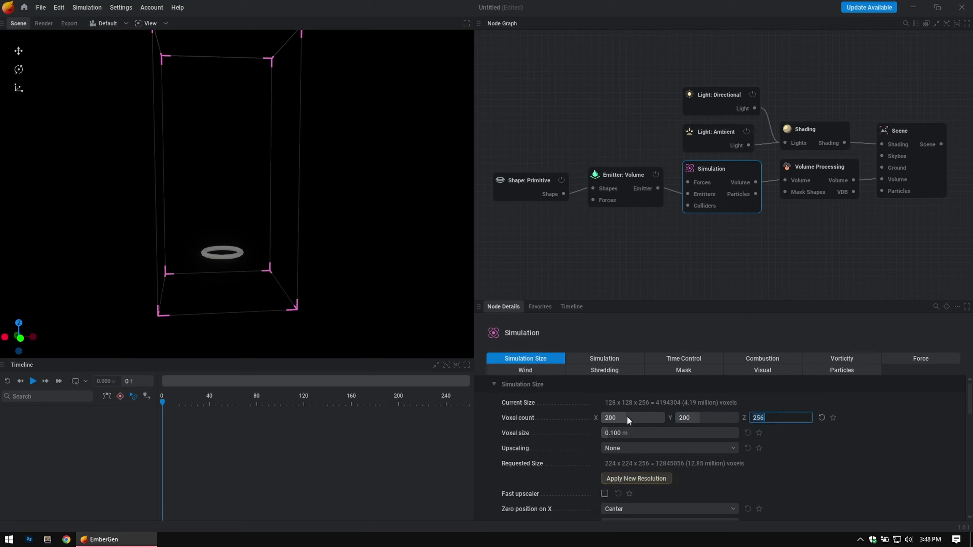
pyautogui.press('BackSpace')
pyautogui.write('0')
pyautogui.press('Return')
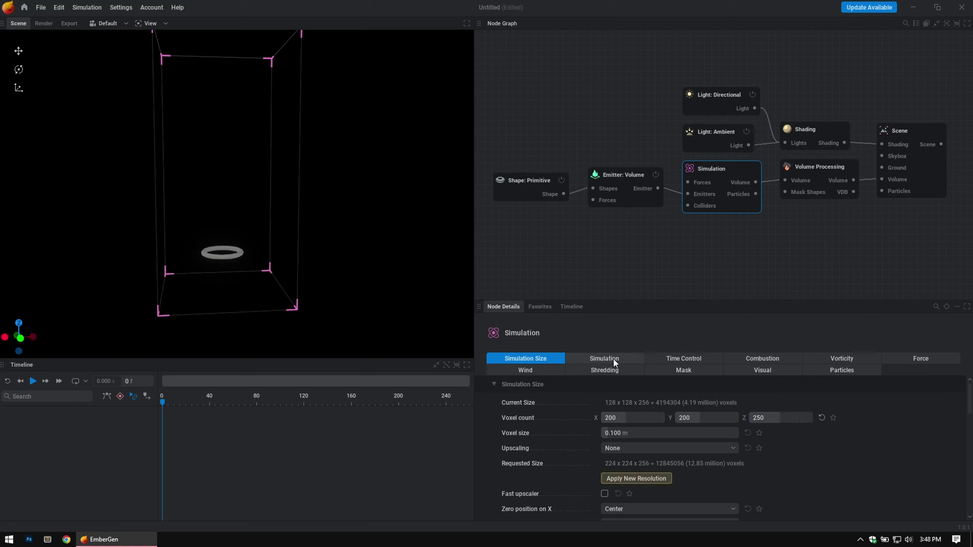
pyautogui.click(636, 479)
pyautogui.moveTo(282, 188); pyautogui.dragTo(238, 208)
# Step: Add a Ground node feeding the Scene's Ground input, and move the light and Shading nodes further up for space
pyautogui.moveTo(588, 150)
pyautogui.mouseDown(button='middle')
pyautogui.moveTo(626, 130)
pyautogui.moveTo(597, 111)
pyautogui.moveTo(585, 135)
pyautogui.moveTo(601, 152)
pyautogui.mouseUp(button='middle')
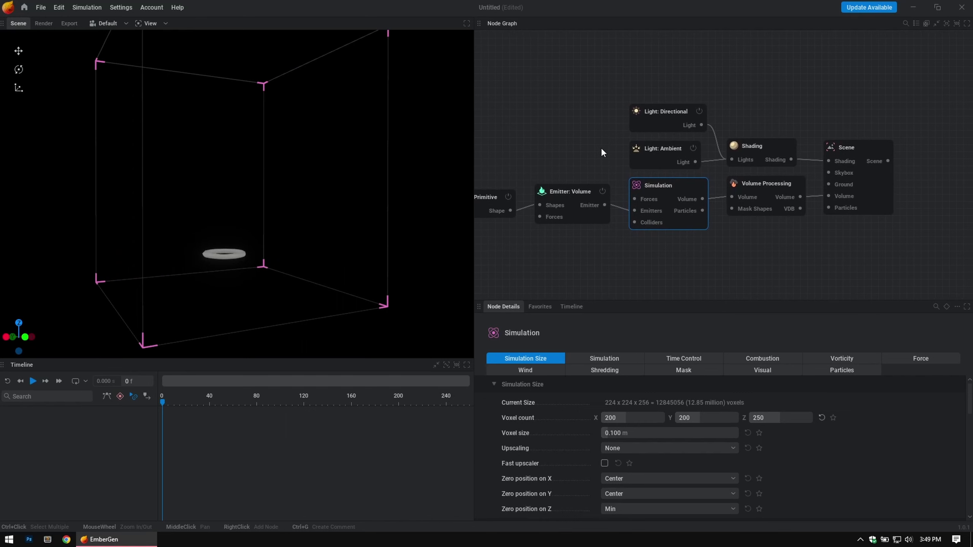
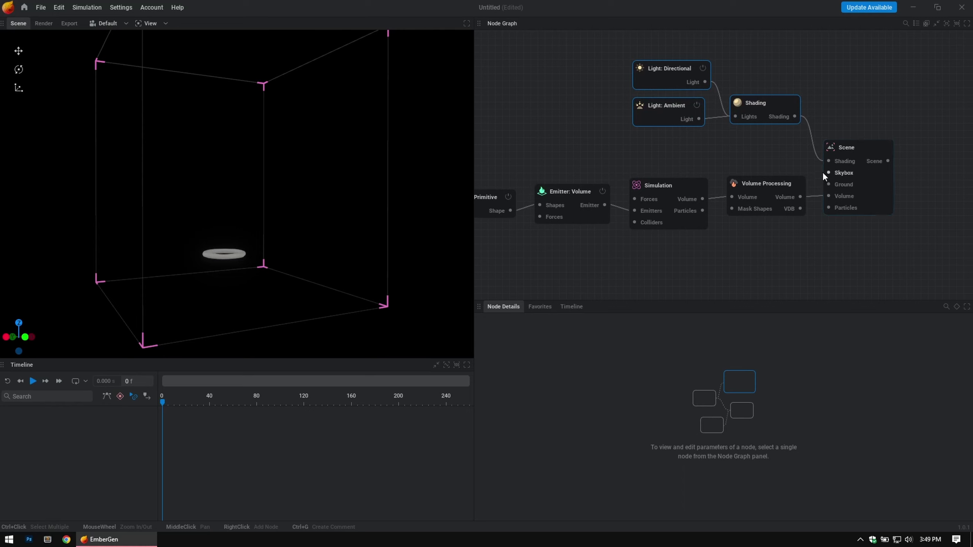
pyautogui.moveTo(828, 184); pyautogui.dragTo(770, 147)
pyautogui.click(729, 167)
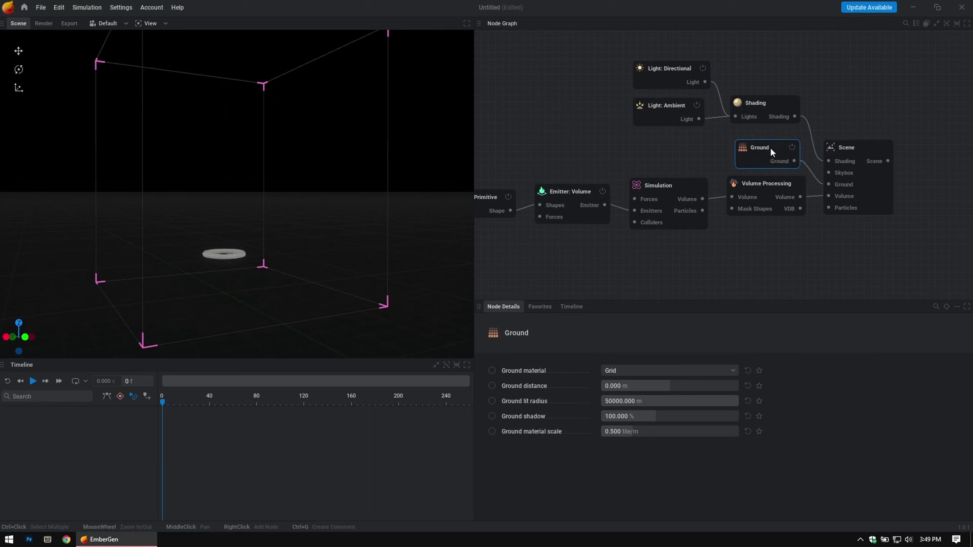
pyautogui.click(664, 74)
pyautogui.moveTo(628, 50)
pyautogui.mouseDown()
pyautogui.moveTo(772, 124)
pyautogui.moveTo(772, 75)
pyautogui.mouseUp()
# Step: Add a Skybox node feeding the Scene's Skybox input
pyautogui.moveTo(828, 173); pyautogui.dragTo(766, 108)
pyautogui.click(742, 115)
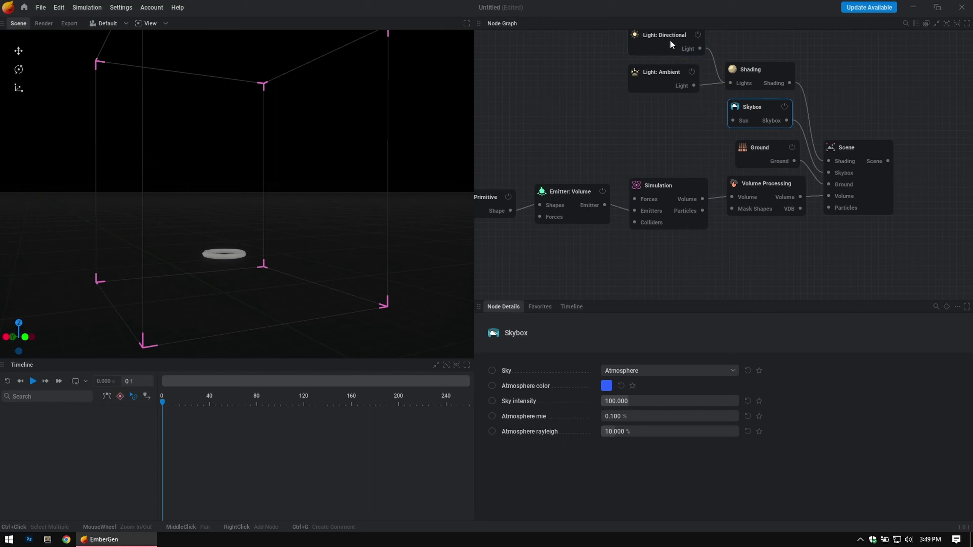
# Step: Rearrange the lights so the ambient light sits above the directional light beside the Shading node
pyautogui.moveTo(671, 44); pyautogui.dragTo(668, 124)
pyautogui.moveTo(669, 87); pyautogui.dragTo(667, 57)
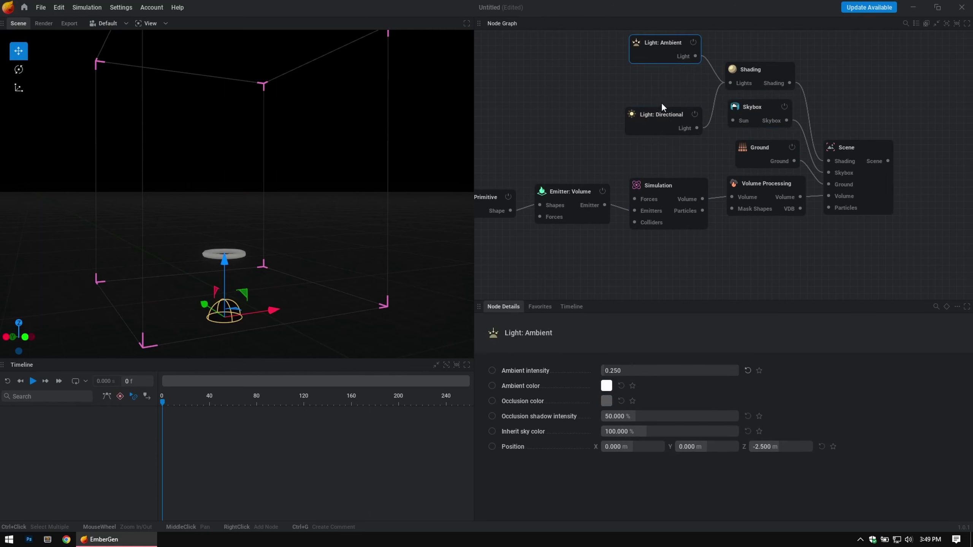
pyautogui.moveTo(663, 107); pyautogui.dragTo(659, 84)
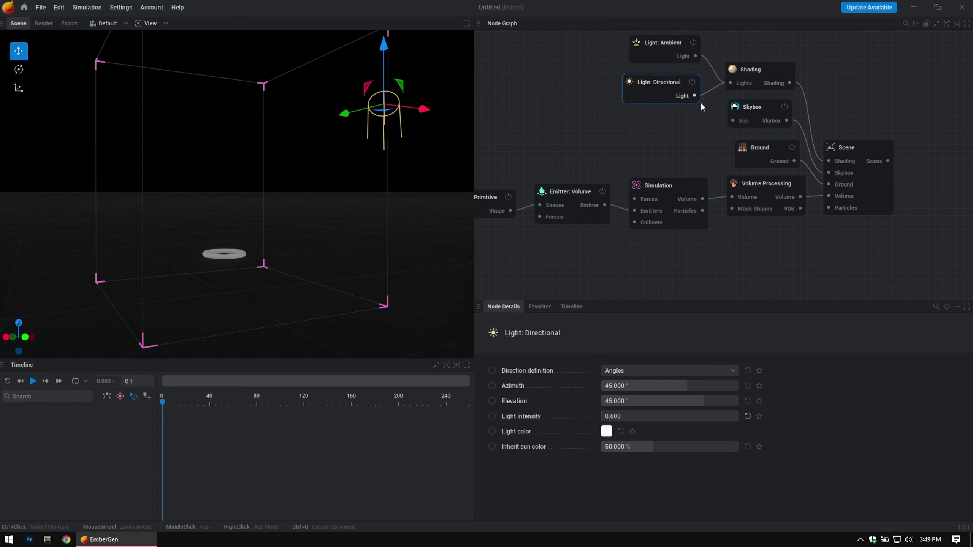
# Step: Connect the directional light to the Skybox's Sun input and look at the sky in the viewport
pyautogui.moveTo(732, 120); pyautogui.dragTo(689, 119)
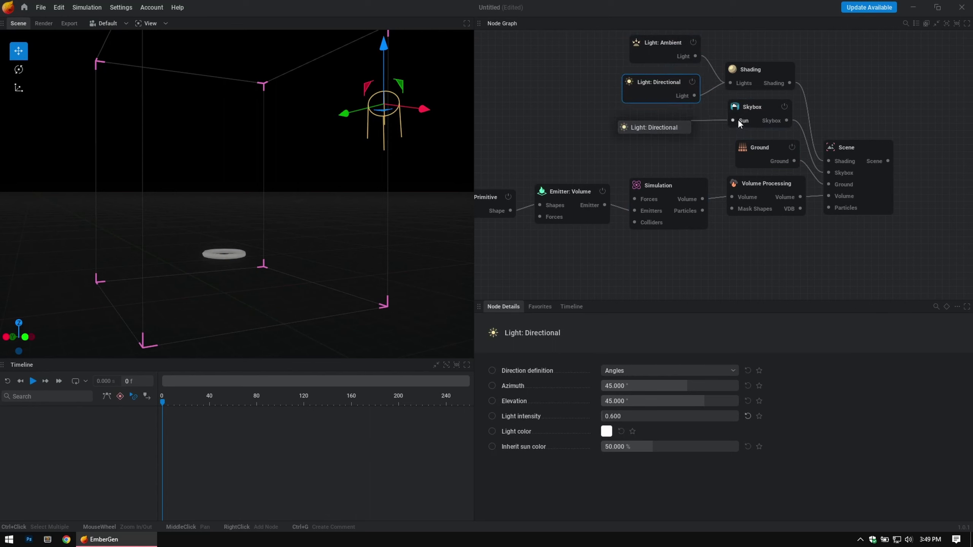
pyautogui.click(692, 148)
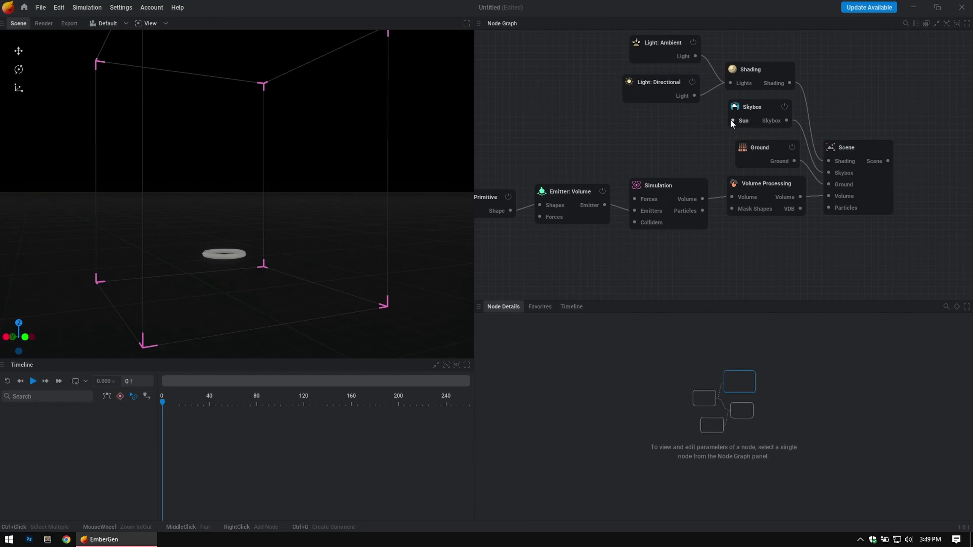
pyautogui.moveTo(731, 120); pyautogui.dragTo(694, 96)
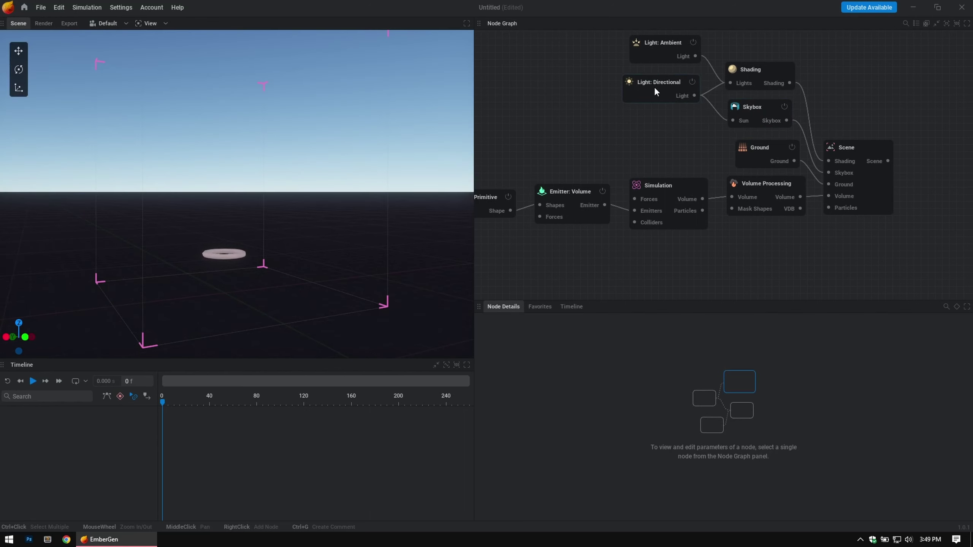
pyautogui.moveTo(267, 147); pyautogui.dragTo(314, 206)
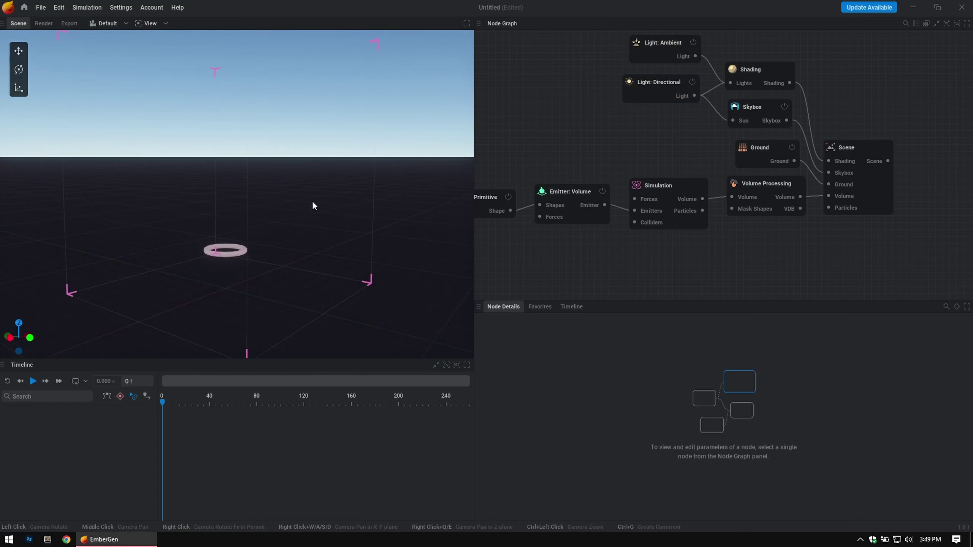
# Step: Delete the Skybox node from the graph
pyautogui.click(766, 109)
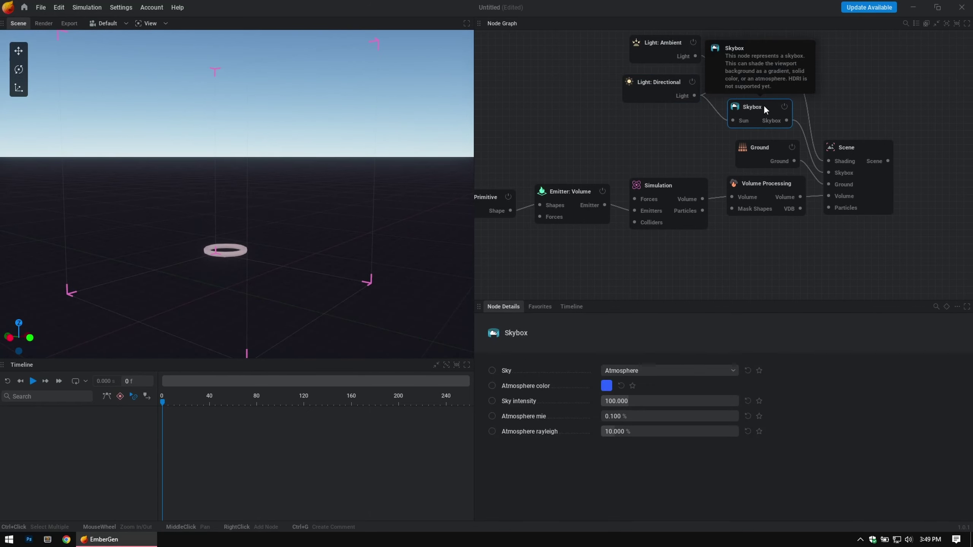
pyautogui.press('Delete')
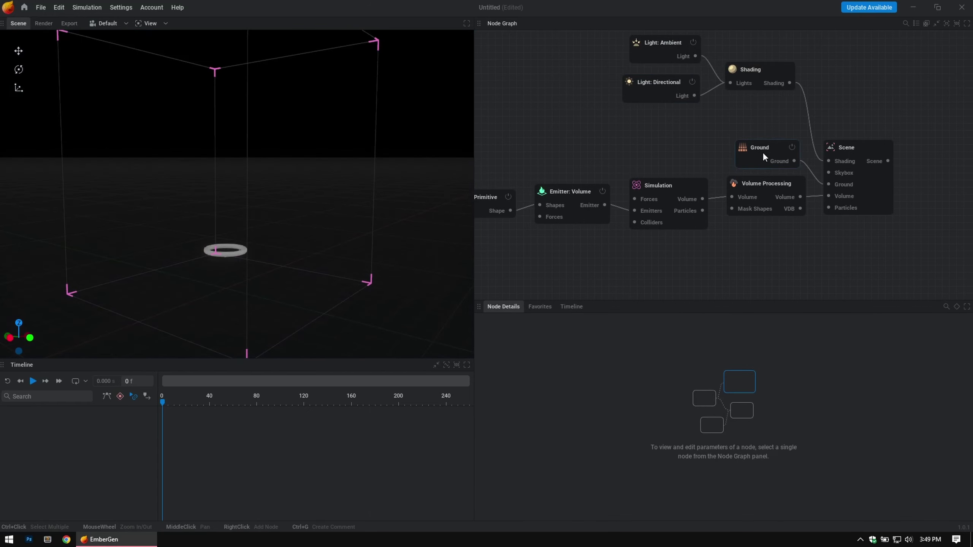
# Step: Set the Ground node's Ground lit radius to 100 m
pyautogui.moveTo(764, 155); pyautogui.dragTo(760, 151)
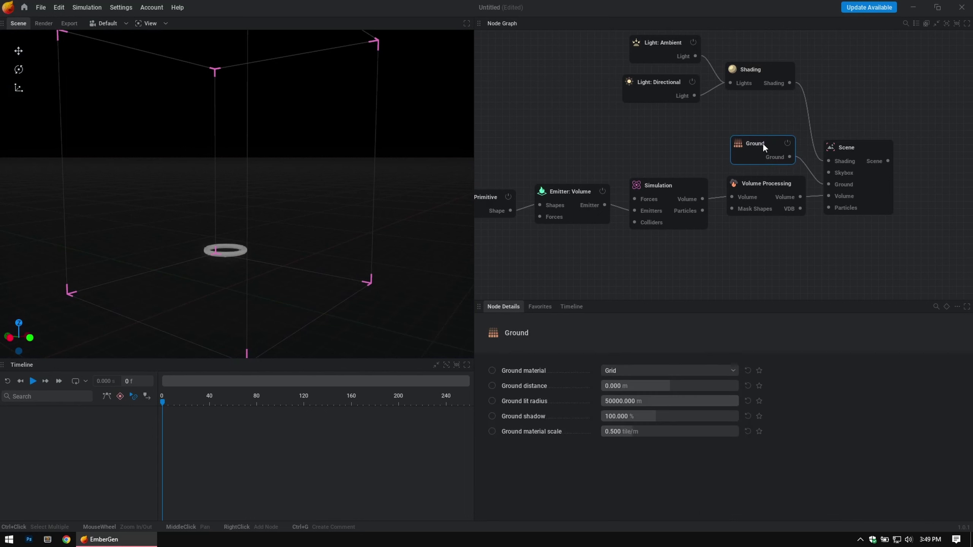
pyautogui.moveTo(294, 287); pyautogui.dragTo(353, 279)
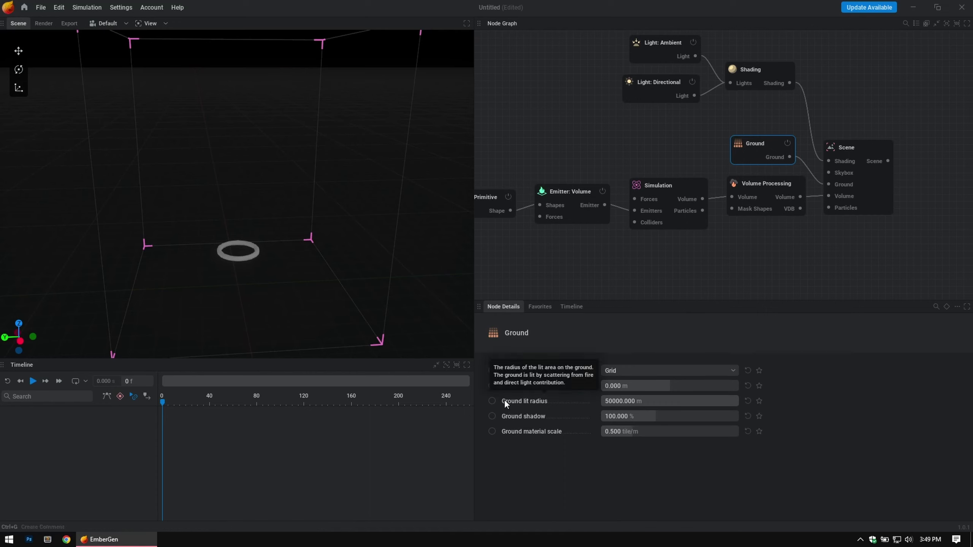
pyautogui.moveTo(503, 401)
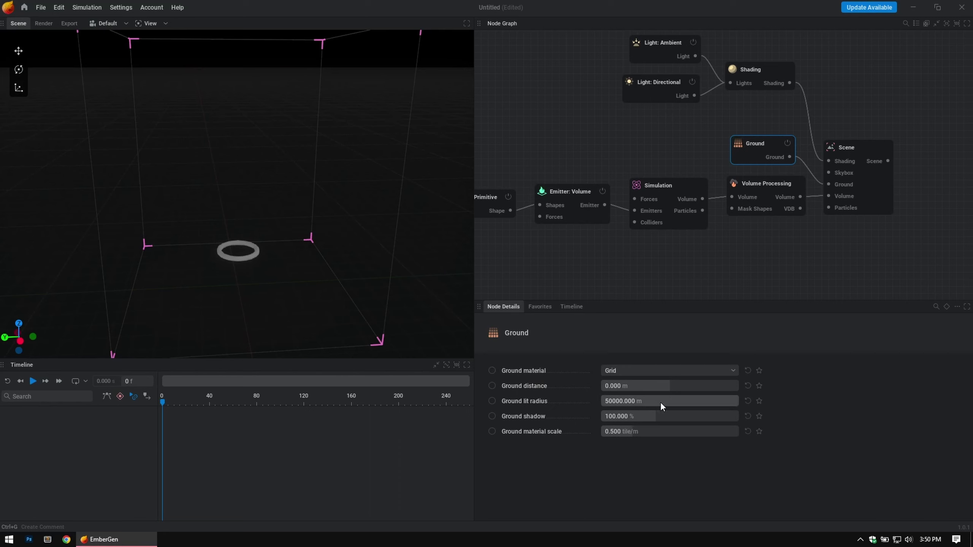
pyautogui.moveTo(660, 402); pyautogui.dragTo(629, 402)
pyautogui.scroll(-5, 399, 248)
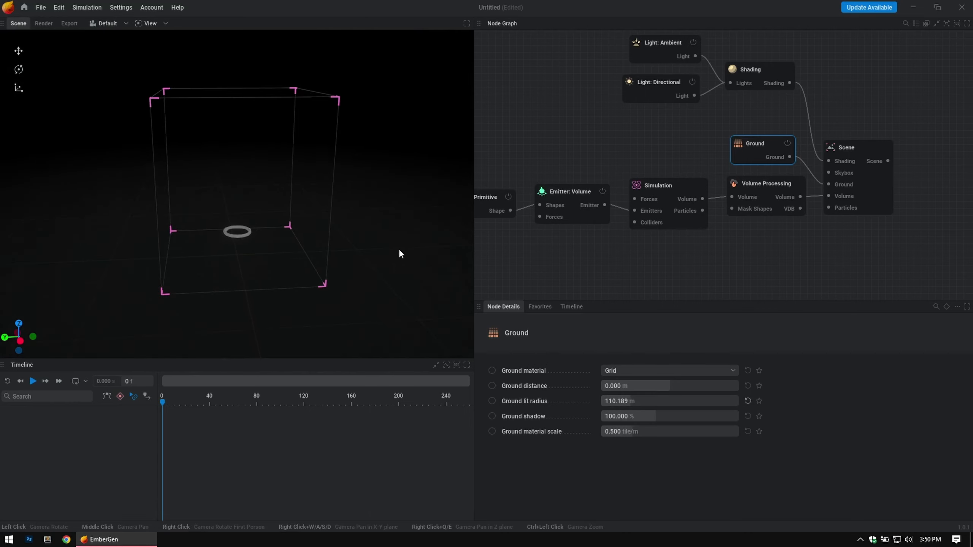
pyautogui.scroll(2, 368, 243)
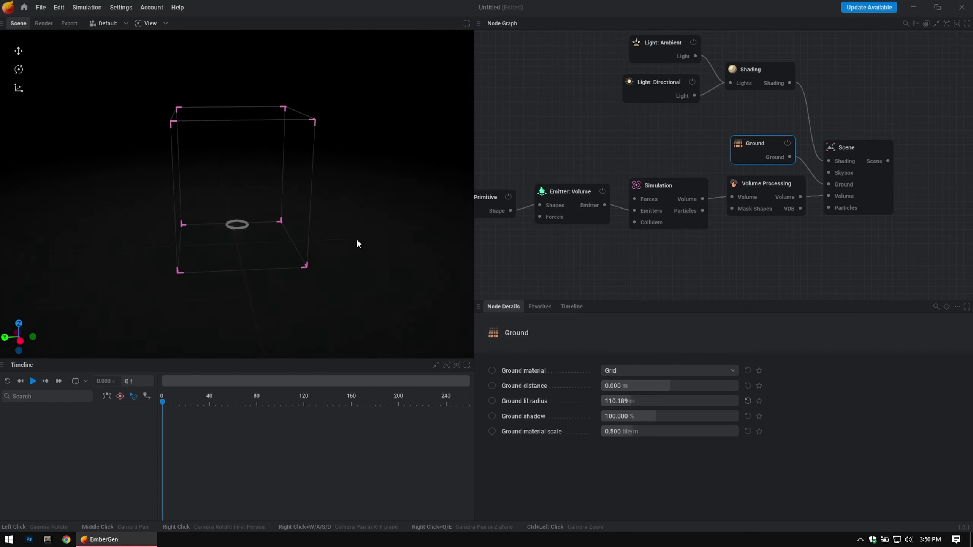
pyautogui.moveTo(356, 244); pyautogui.dragTo(447, 284)
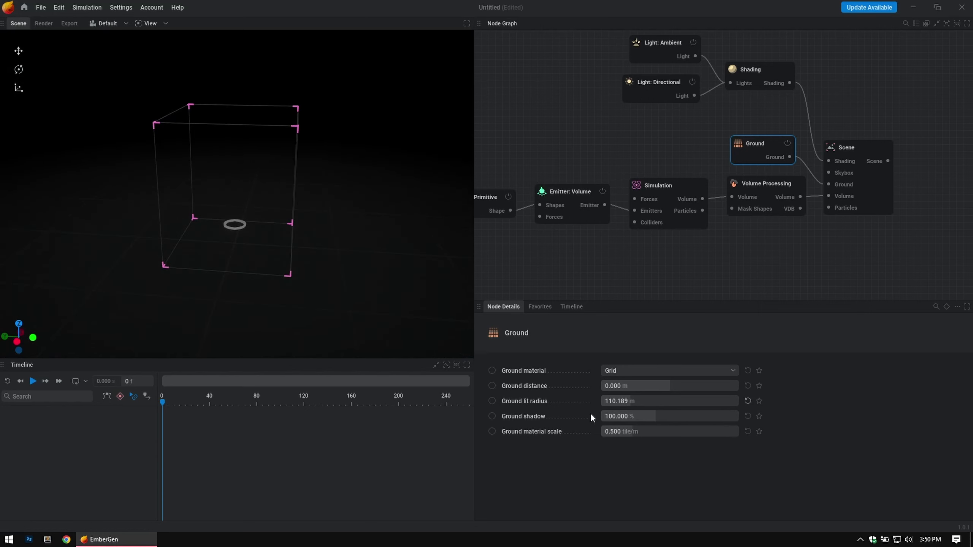
pyautogui.click(649, 405)
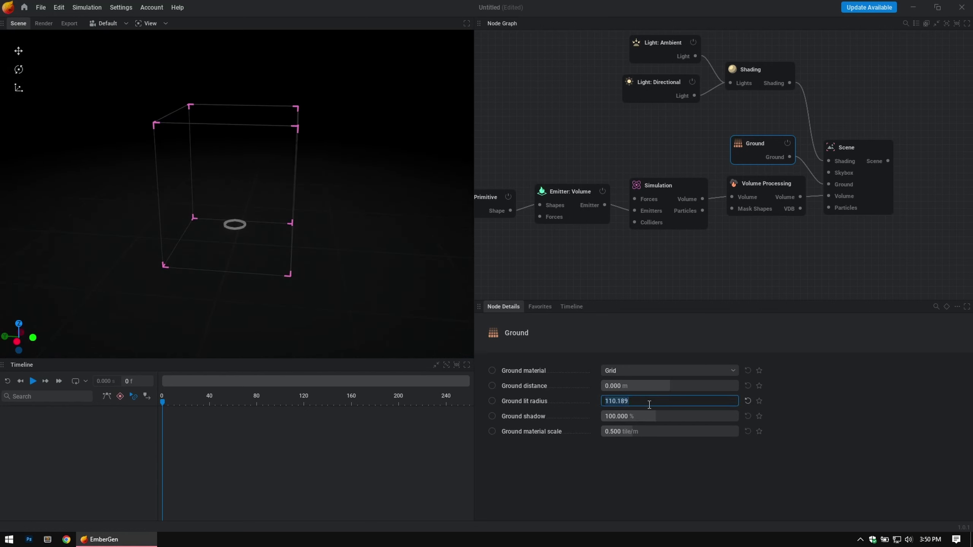
pyautogui.write('100')
pyautogui.press('Return')
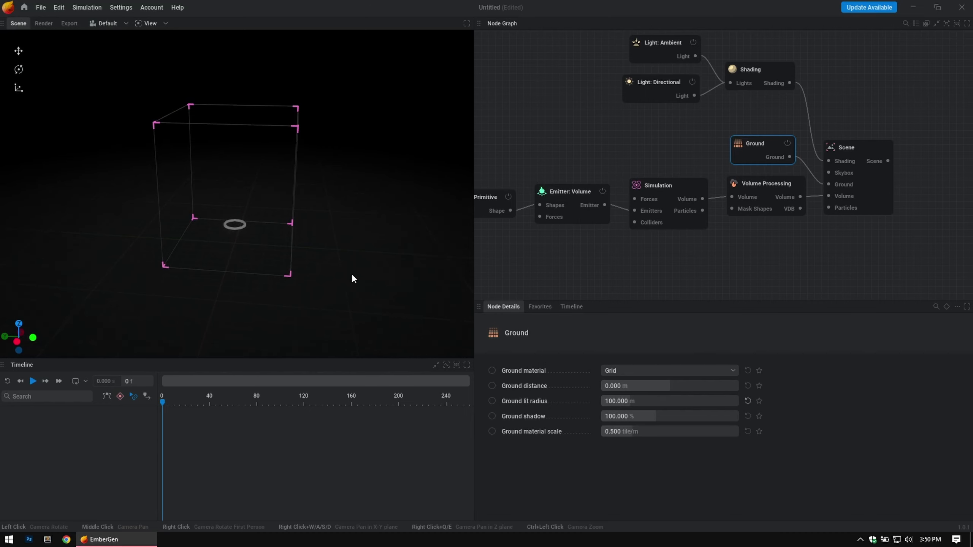
# Step: Try a Ground shadow of about 54% and reset it to its default
pyautogui.scroll(5, 353, 276)
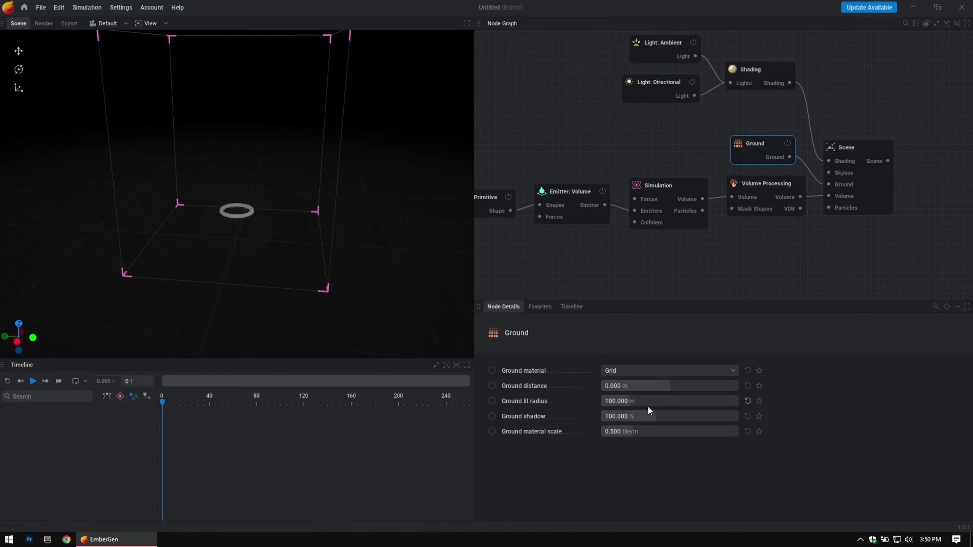
pyautogui.moveTo(635, 415); pyautogui.dragTo(573, 416)
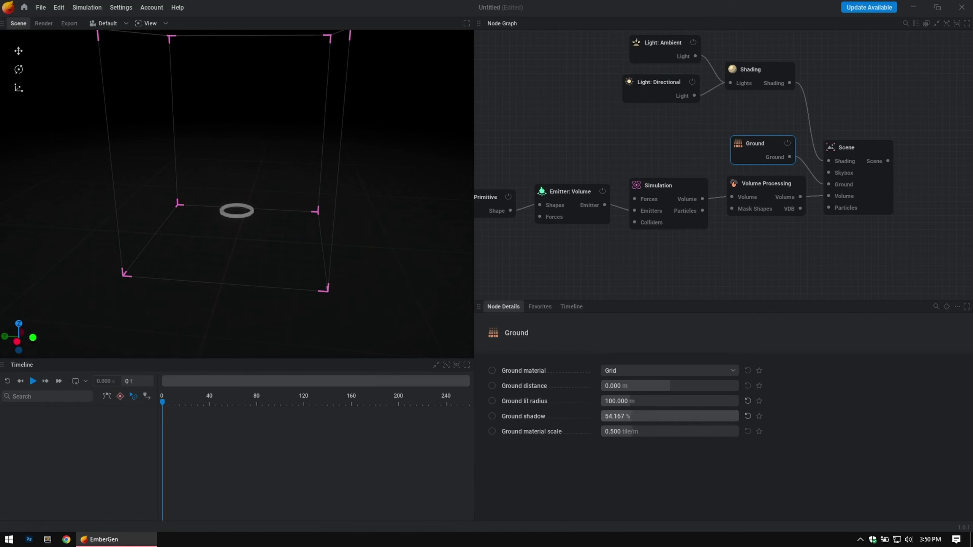
pyautogui.click(745, 416)
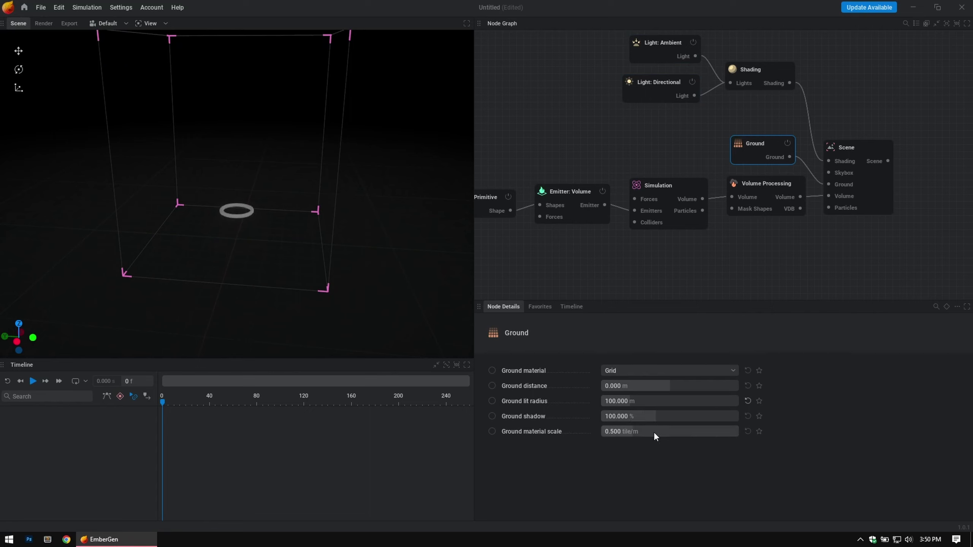
# Step: Try None as the ground material and switch it to Checkerboard
pyautogui.click(630, 371)
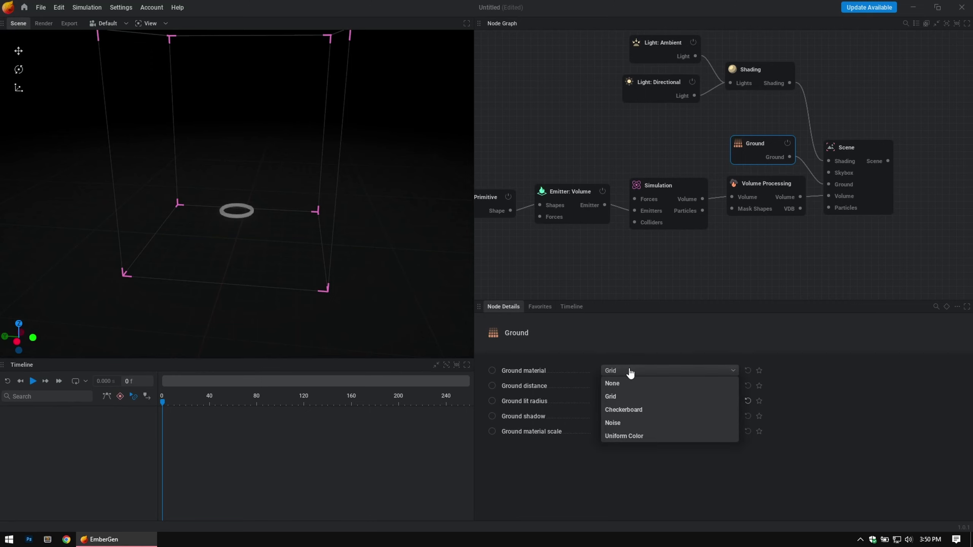
pyautogui.click(636, 383)
pyautogui.click(637, 371)
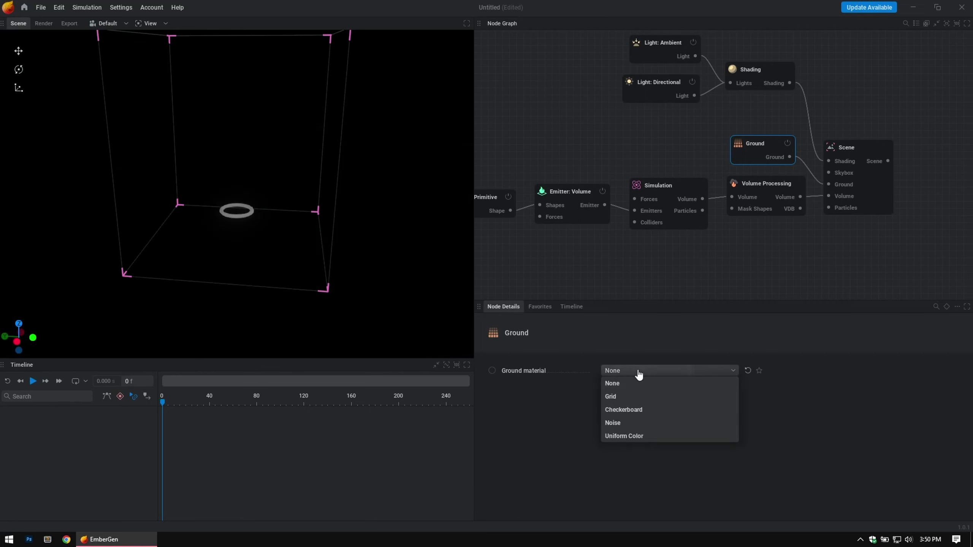
pyautogui.click(629, 410)
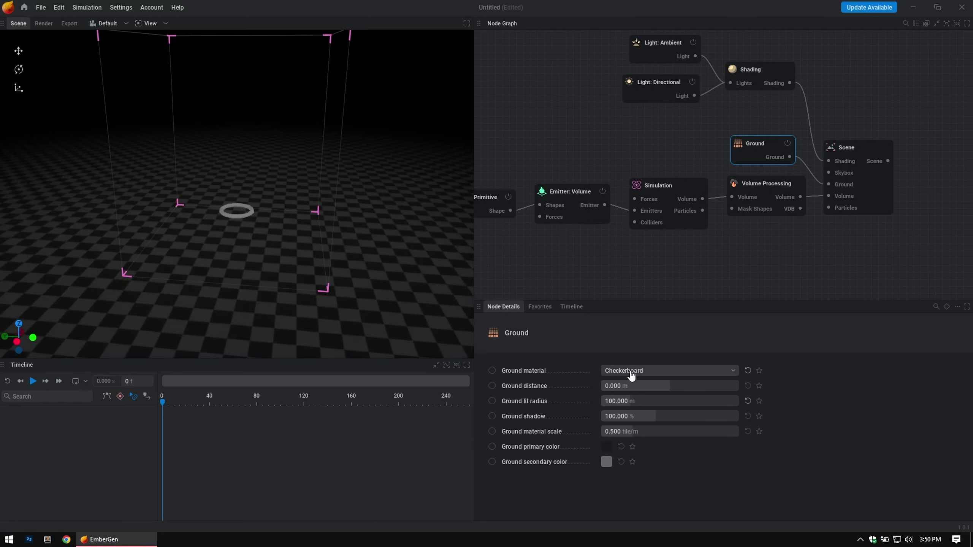
# Step: Darken the ground's secondary color to a deeper grey and lighten its primary color to about #373737
pyautogui.click(606, 463)
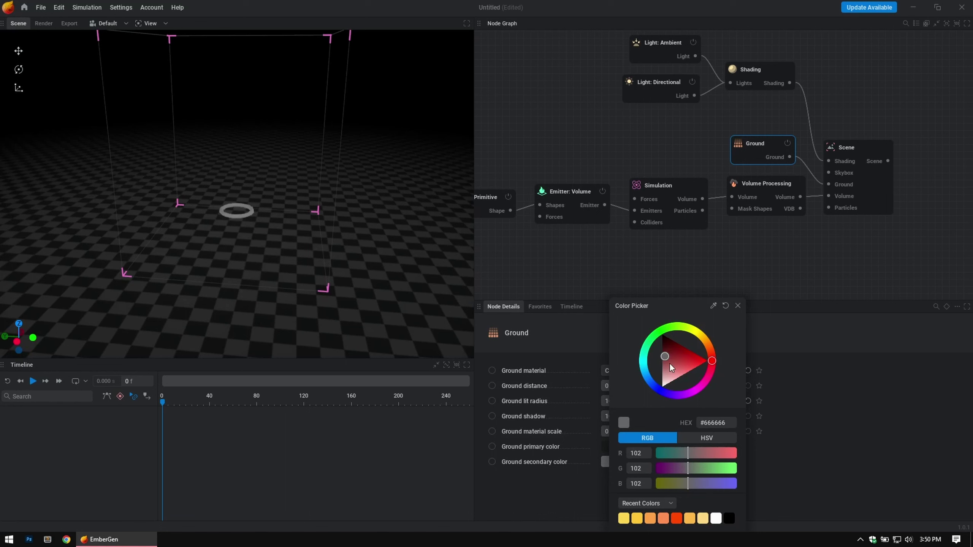
pyautogui.moveTo(670, 368); pyautogui.dragTo(643, 368)
pyautogui.click(800, 408)
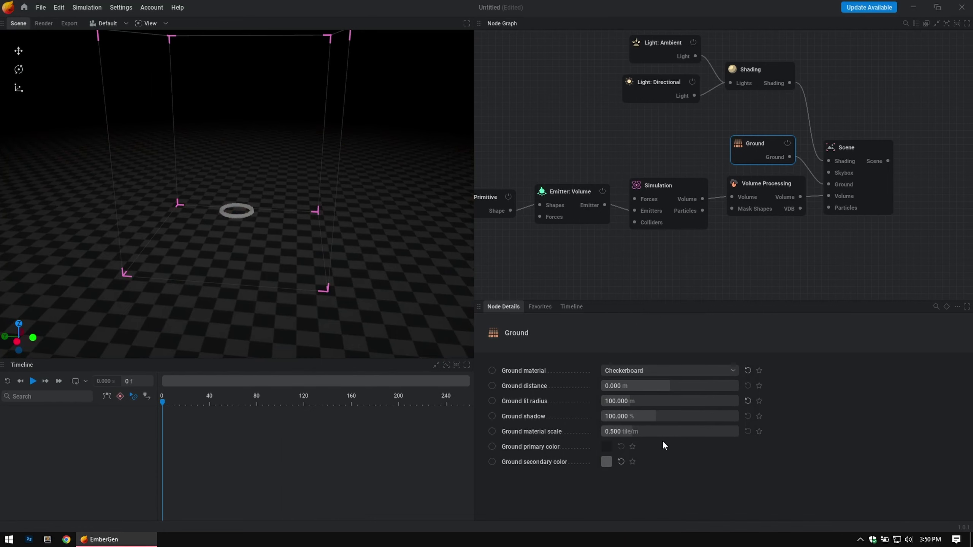
pyautogui.click(607, 448)
pyautogui.moveTo(680, 366); pyautogui.dragTo(701, 357)
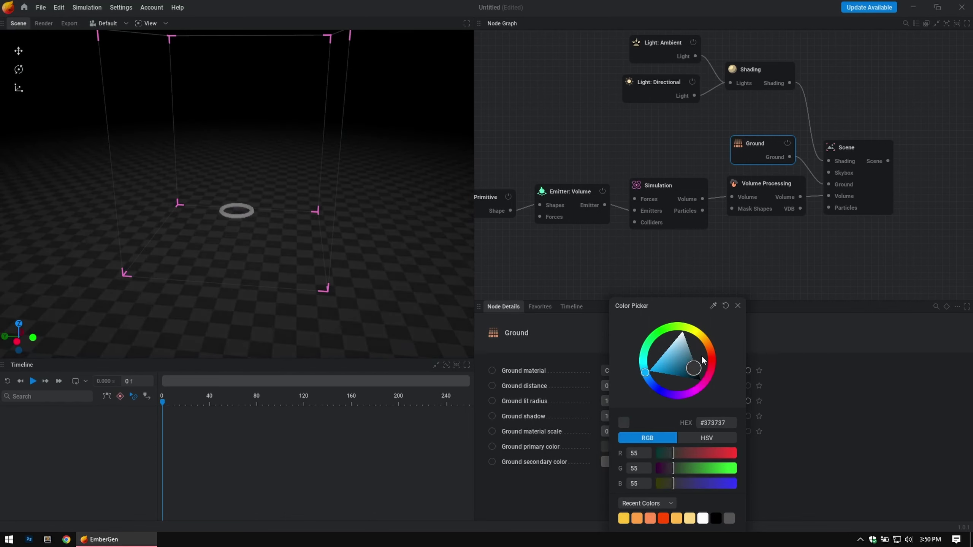
pyautogui.click(840, 458)
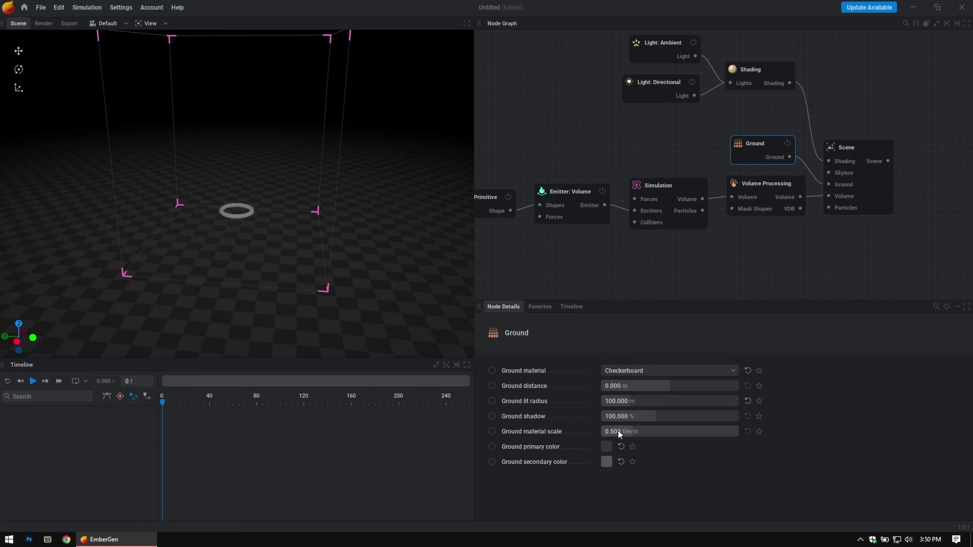
# Step: Set the Ground material scale to 0.1 tile/m
pyautogui.moveTo(617, 429)
pyautogui.mouseDown()
pyautogui.moveTo(737, 431)
pyautogui.moveTo(608, 431)
pyautogui.mouseUp()
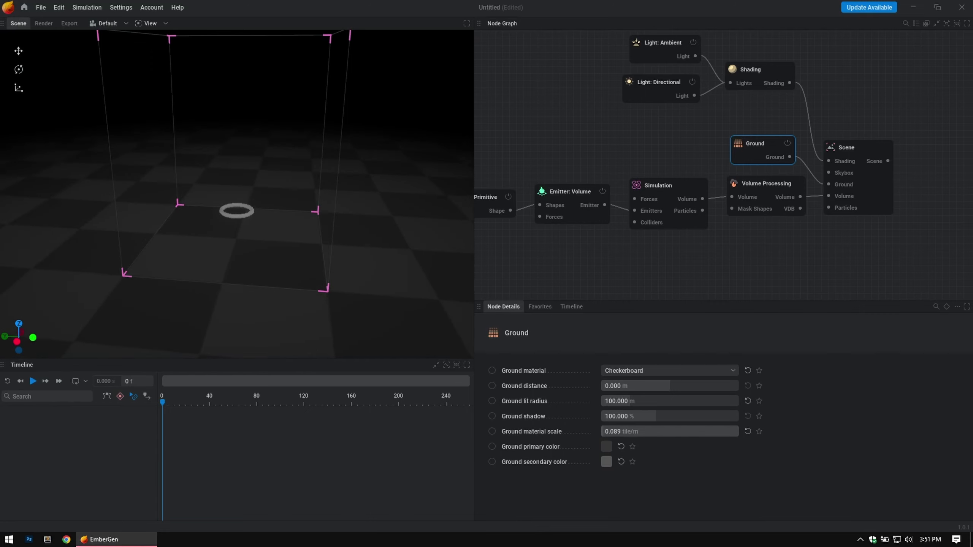
pyautogui.doubleClick(642, 432)
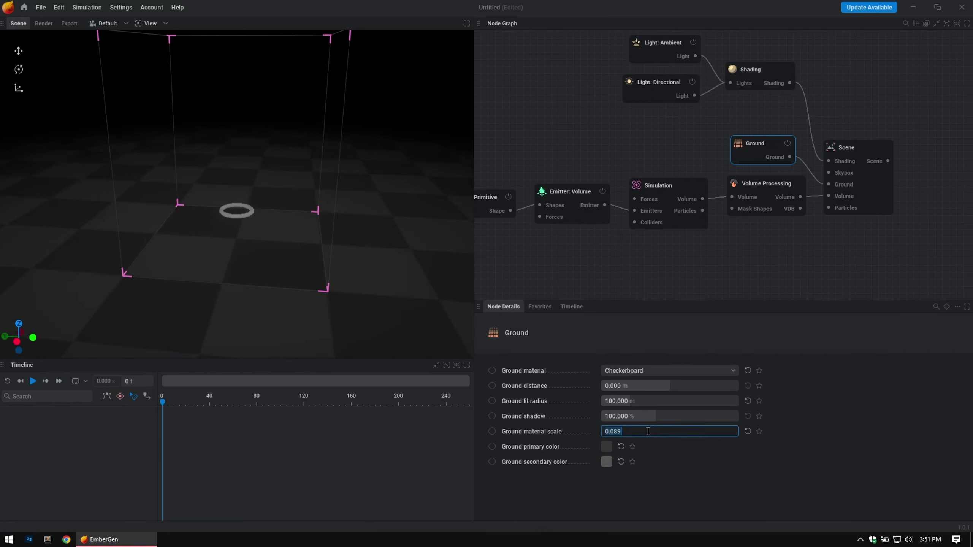
pyautogui.write('0.1')
pyautogui.press('Return')
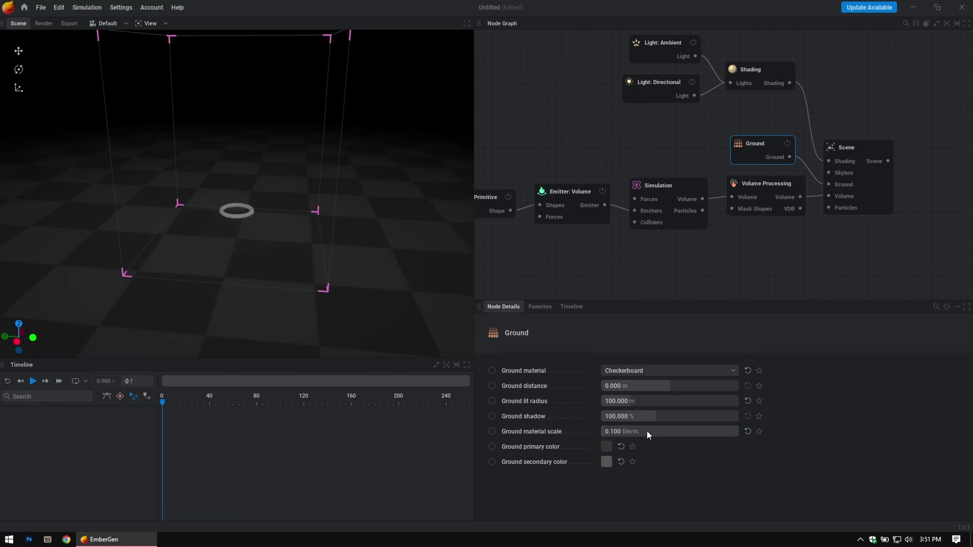
# Step: Try the Grid, Noise and Uniform Color ground materials and compare how they look in the viewport
pyautogui.moveTo(304, 262); pyautogui.dragTo(292, 288)
pyautogui.click(625, 371)
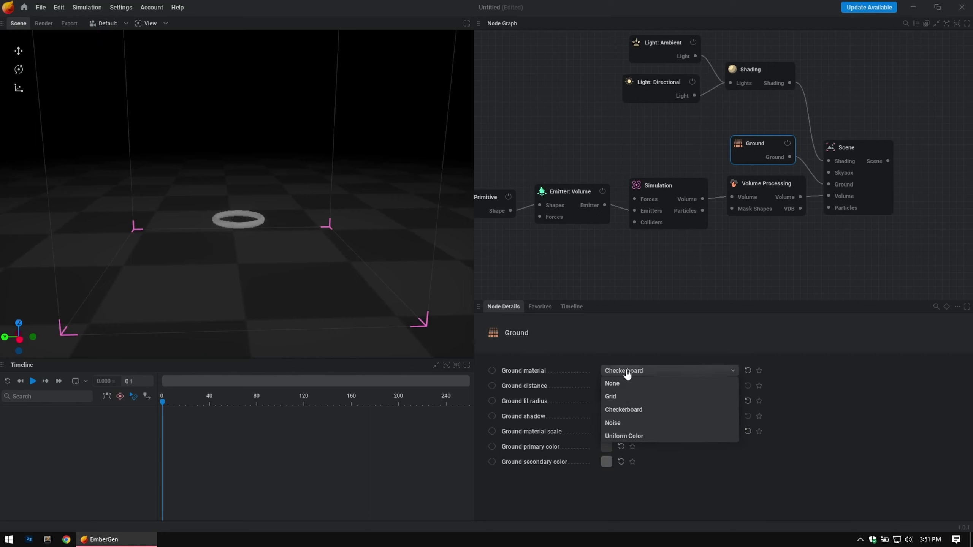
pyautogui.click(621, 396)
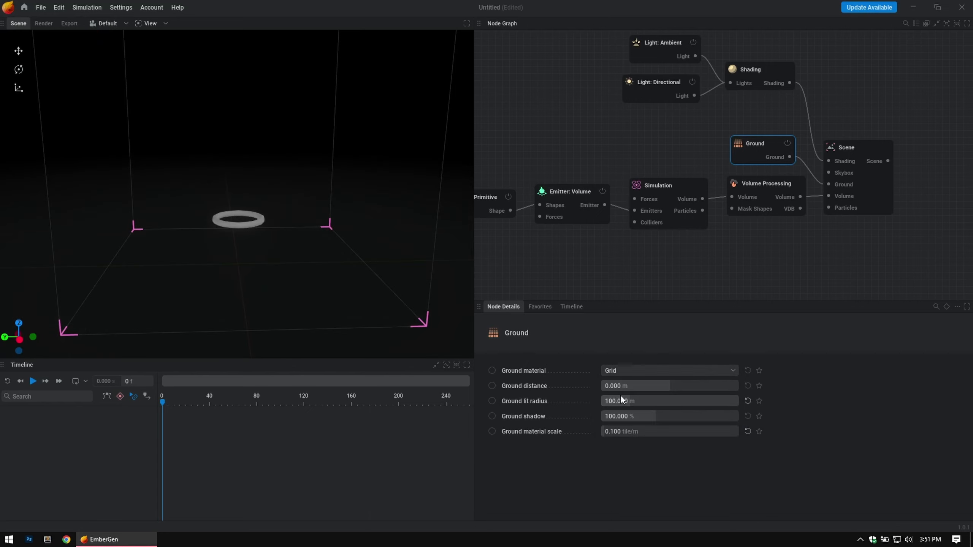
pyautogui.click(625, 374)
pyautogui.click(615, 422)
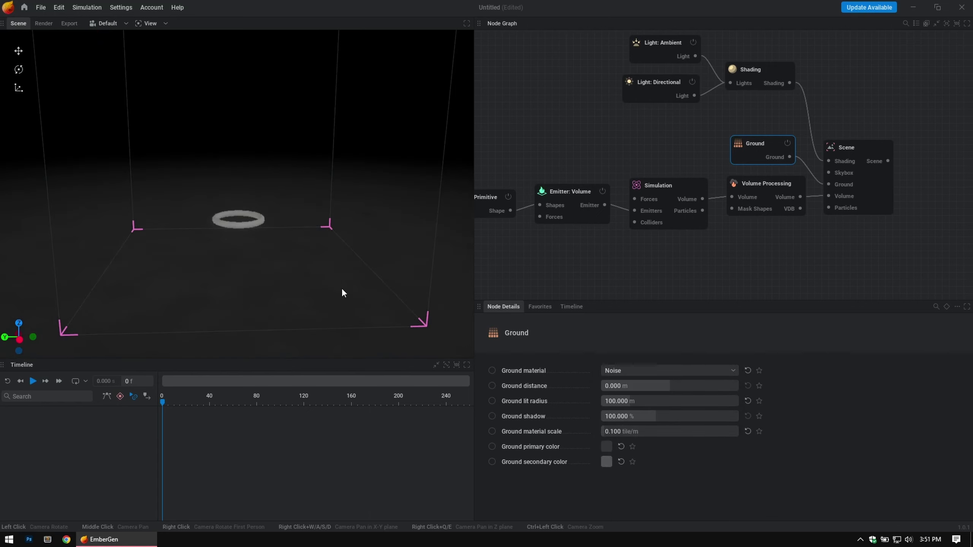
pyautogui.moveTo(342, 287)
pyautogui.mouseDown()
pyautogui.moveTo(339, 307)
pyautogui.moveTo(339, 276)
pyautogui.mouseUp()
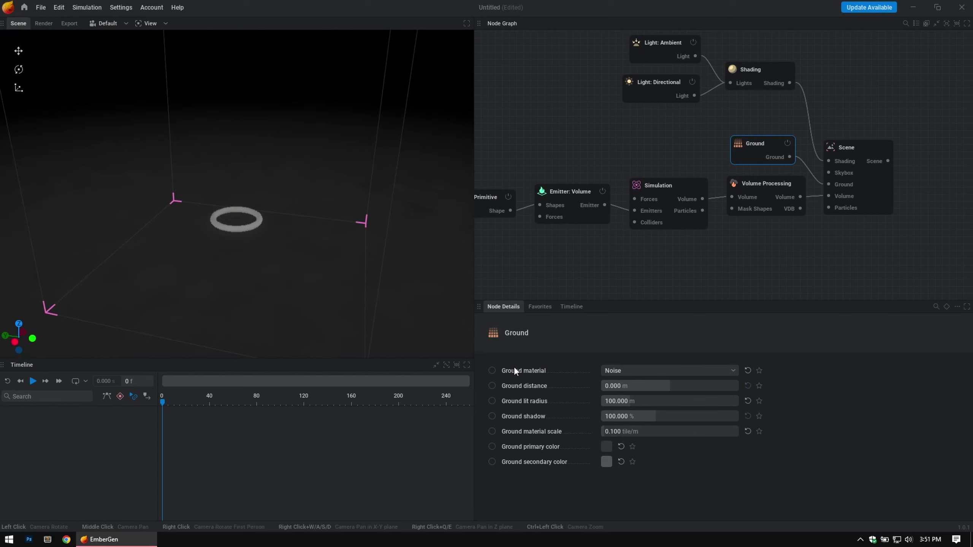
pyautogui.click(644, 371)
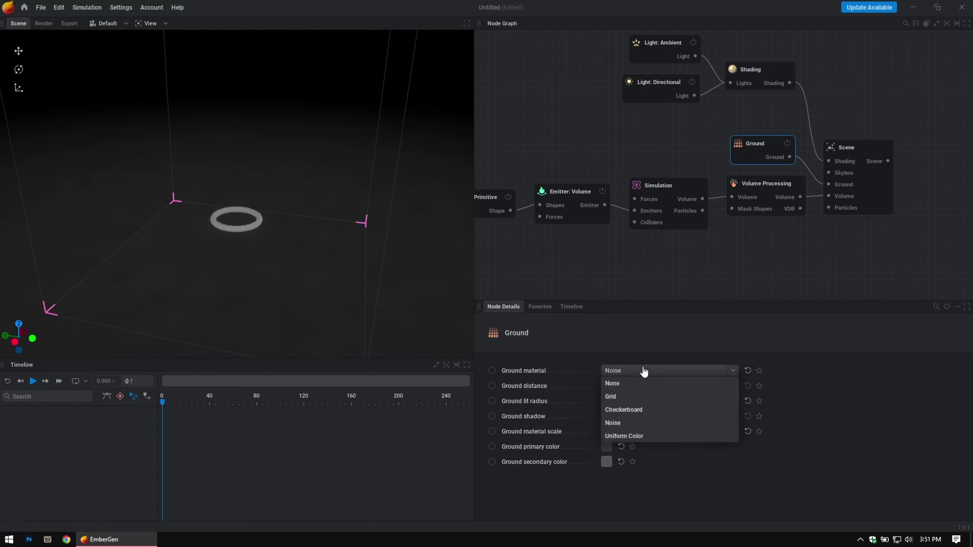
pyautogui.click(622, 436)
pyautogui.moveTo(471, 298); pyautogui.dragTo(440, 238)
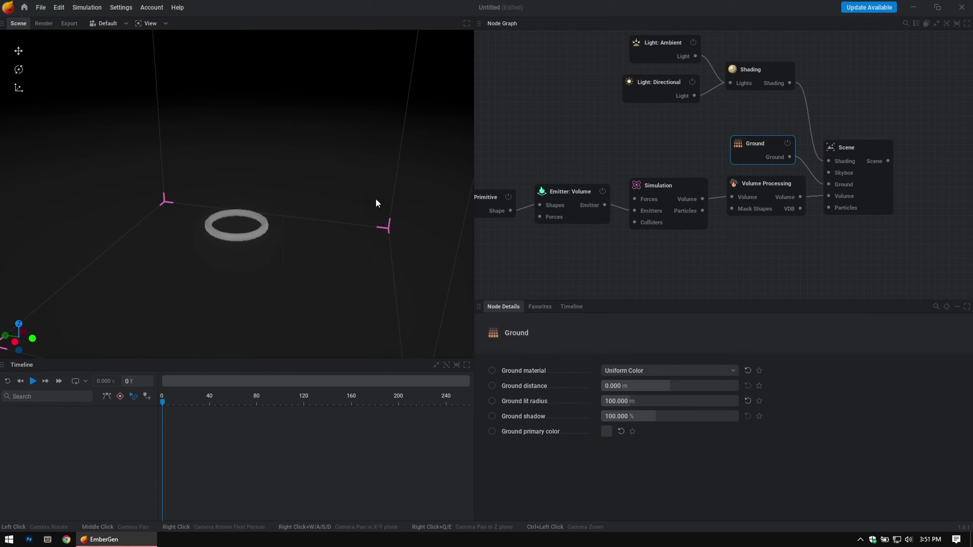
# Step: Switch the viewport's render quality to High and back to Low
pyautogui.click(157, 21)
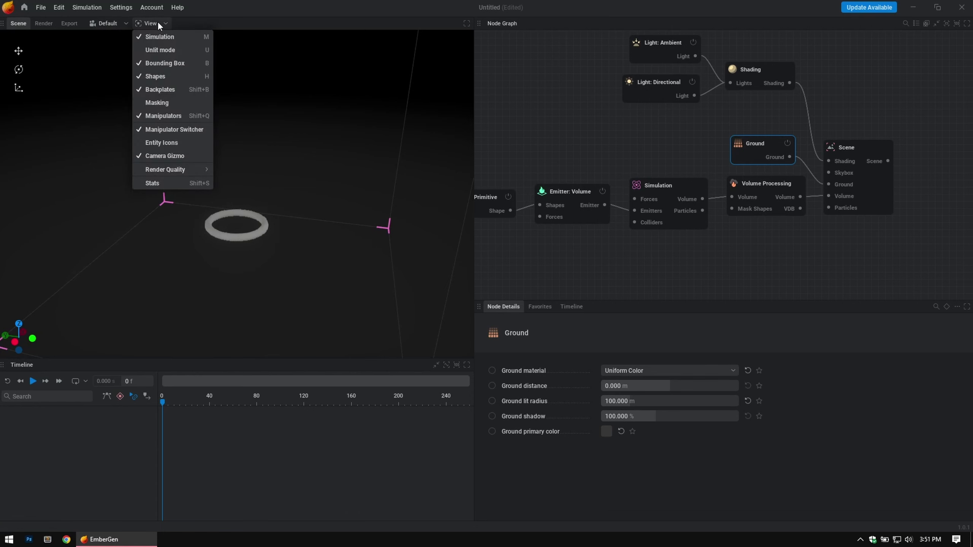
pyautogui.moveTo(173, 168)
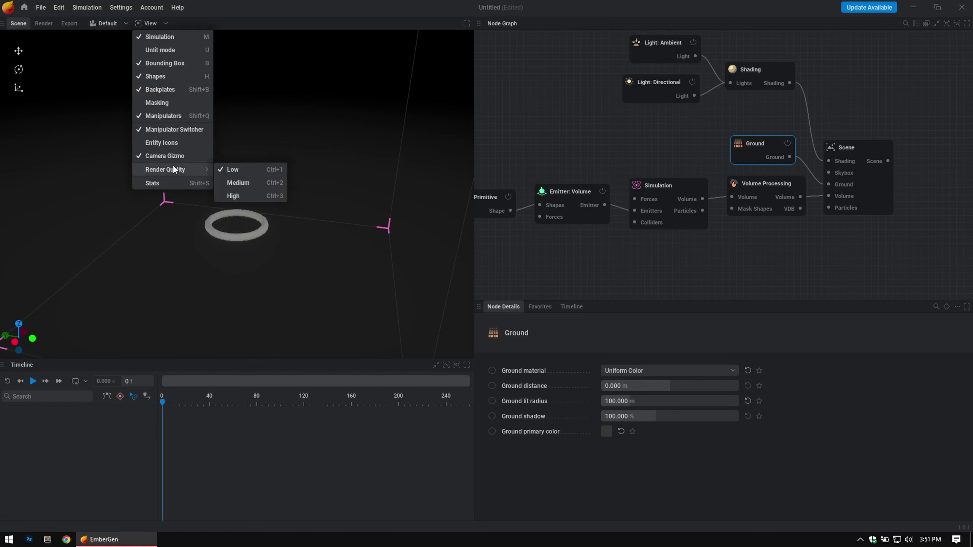
pyautogui.click(233, 196)
pyautogui.click(155, 22)
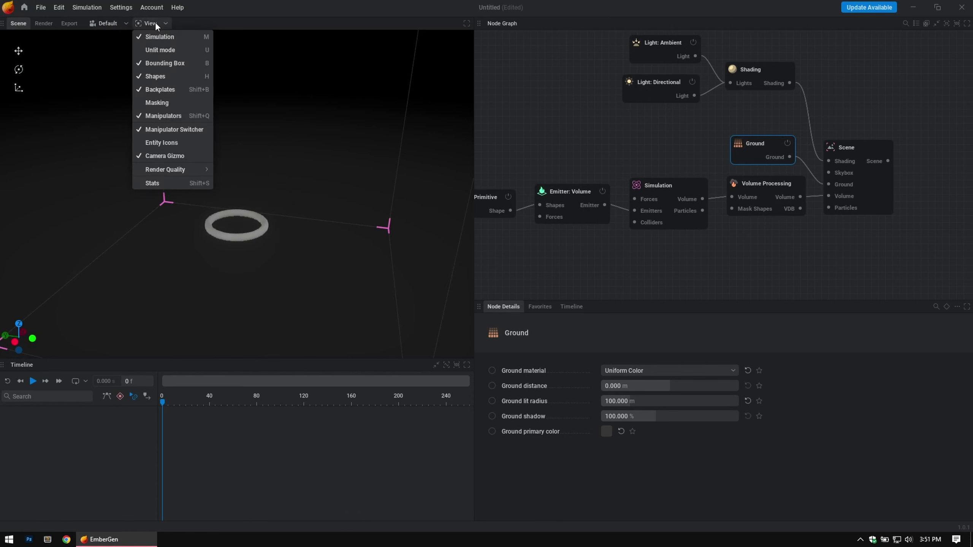
pyautogui.moveTo(192, 169)
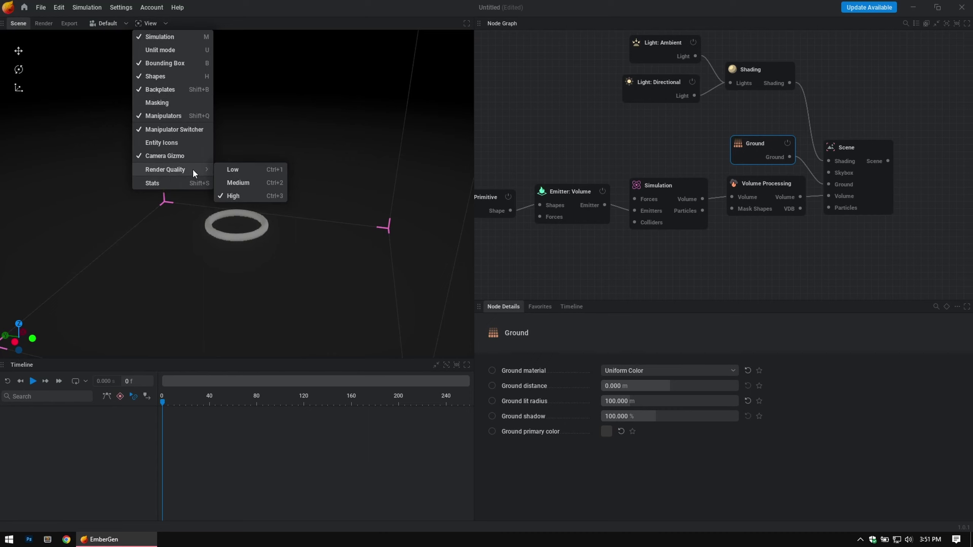
pyautogui.click(247, 172)
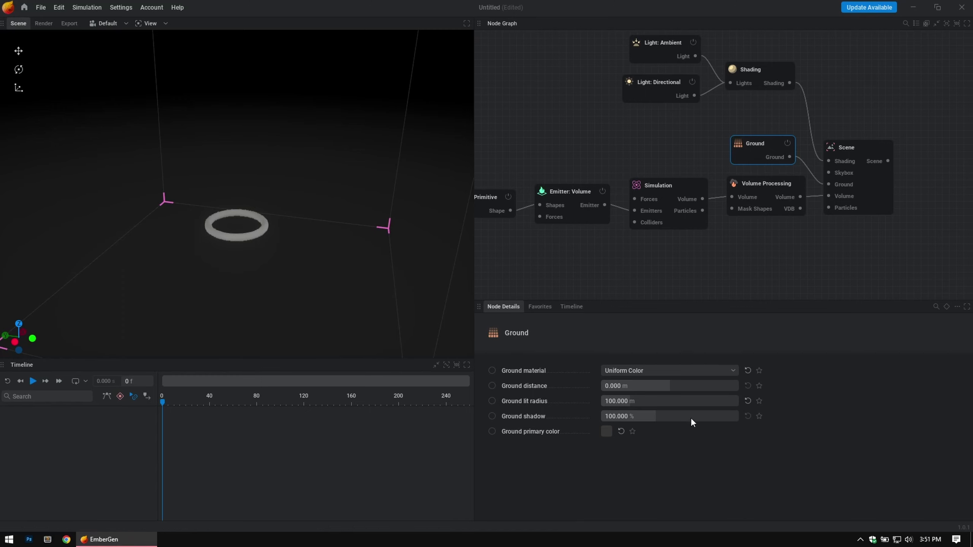
# Step: Set the ground material to Grid with a material scale of about 1.78 tile/m and check the grid in the viewport
pyautogui.click(634, 371)
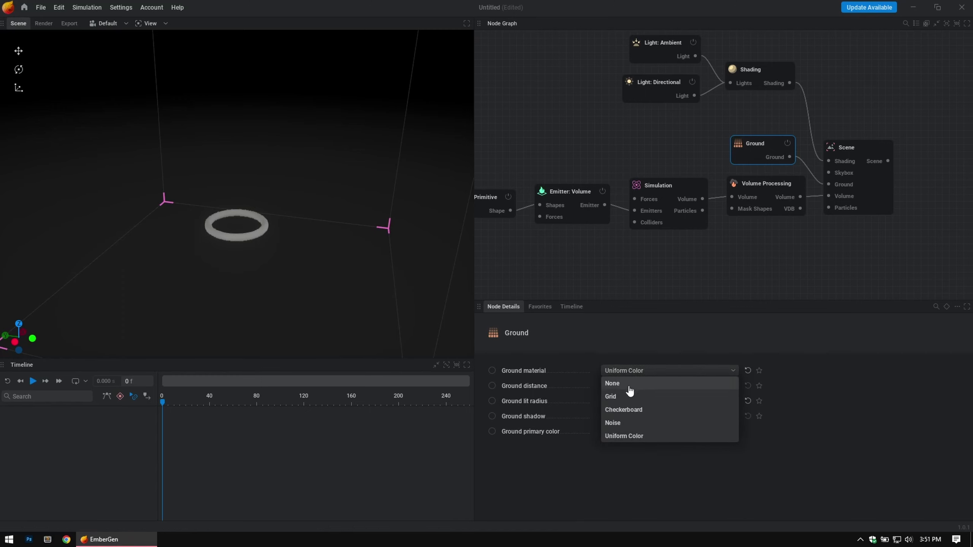
pyautogui.click(612, 398)
pyautogui.moveTo(422, 287); pyautogui.dragTo(311, 272)
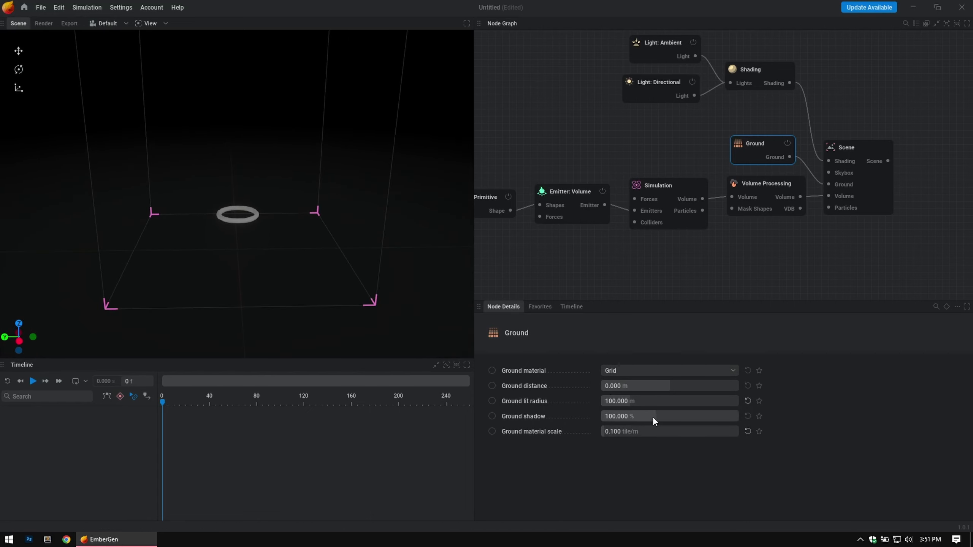
pyautogui.moveTo(655, 431); pyautogui.dragTo(723, 431)
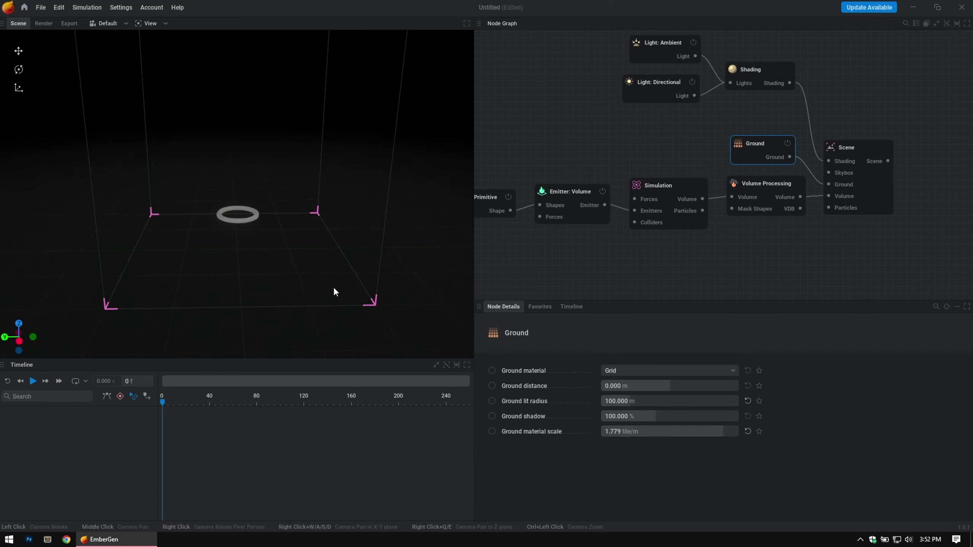
pyautogui.moveTo(333, 287); pyautogui.dragTo(383, 322, button='right')
pyautogui.scroll(-6, 294, 257)
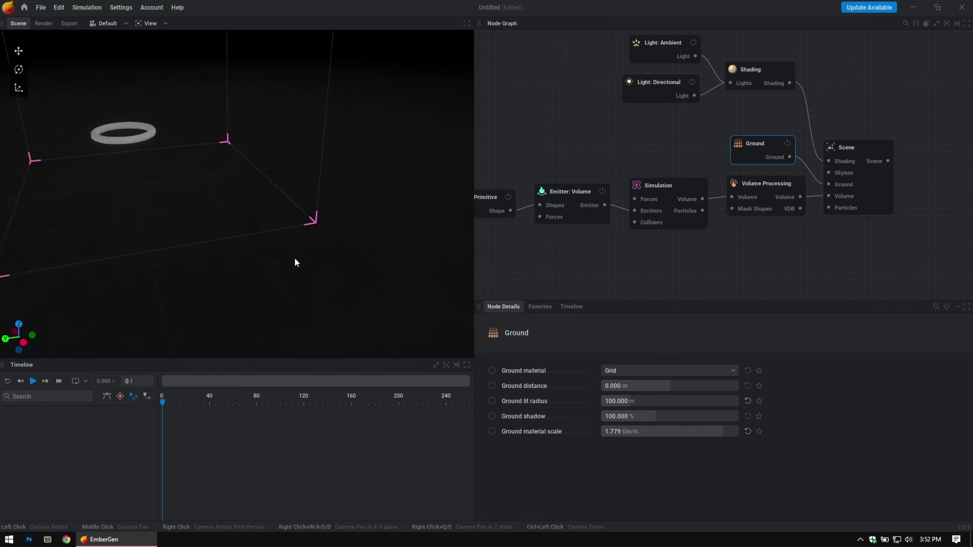
pyautogui.moveTo(252, 271); pyautogui.dragTo(273, 282)
pyautogui.moveTo(332, 273); pyautogui.dragTo(314, 196)
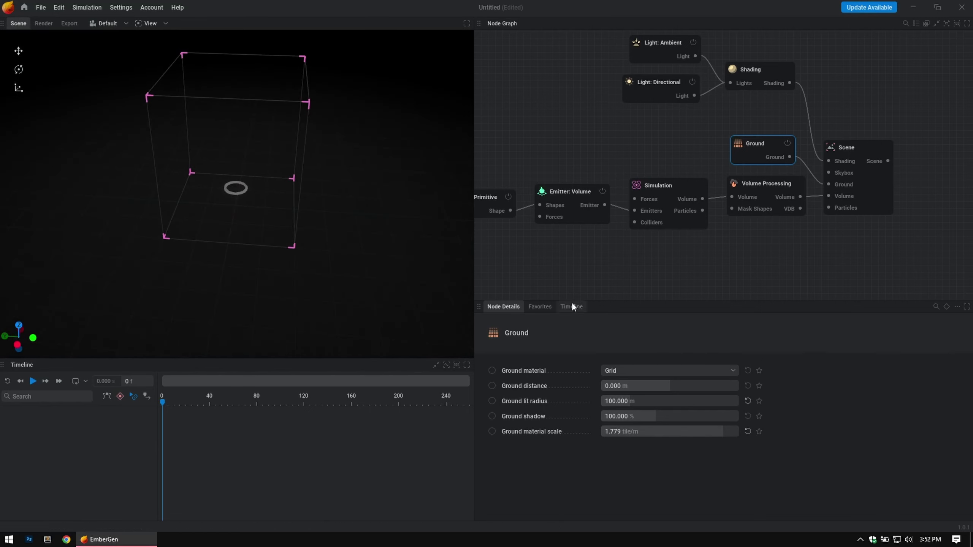
# Step: Select all nodes in the graph and lay them out automatically
pyautogui.click(684, 242)
pyautogui.press('f')
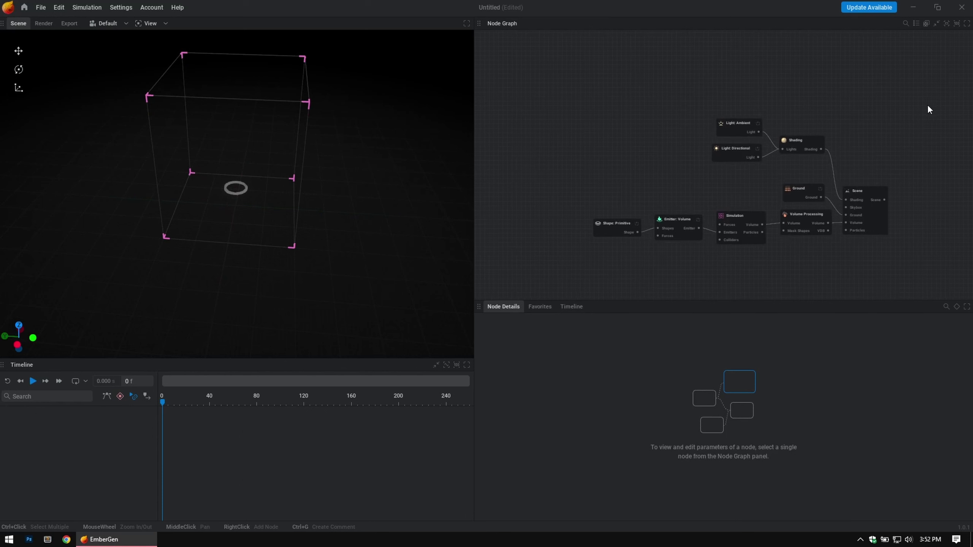
pyautogui.moveTo(934, 90); pyautogui.dragTo(527, 269)
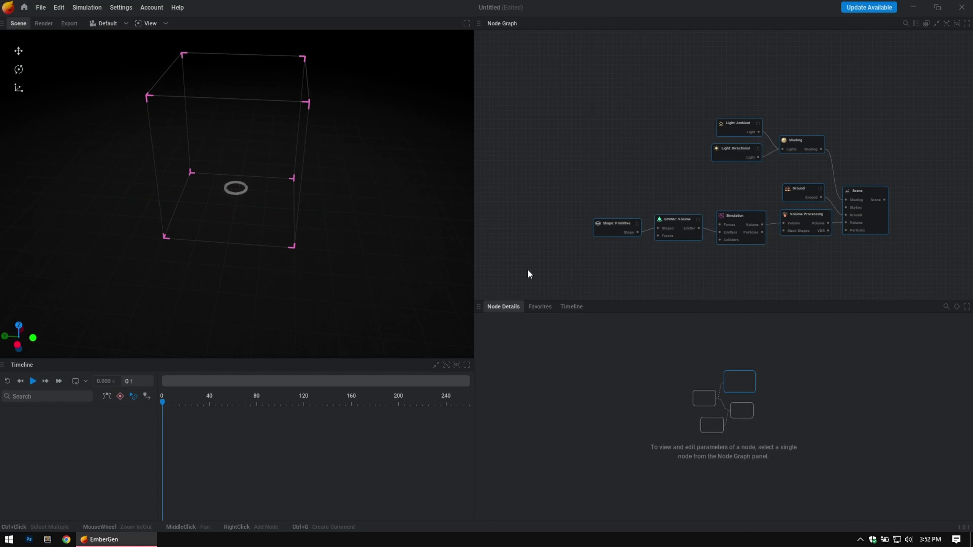
pyautogui.press('l')
pyautogui.scroll(3, 743, 184)
pyautogui.click(744, 186)
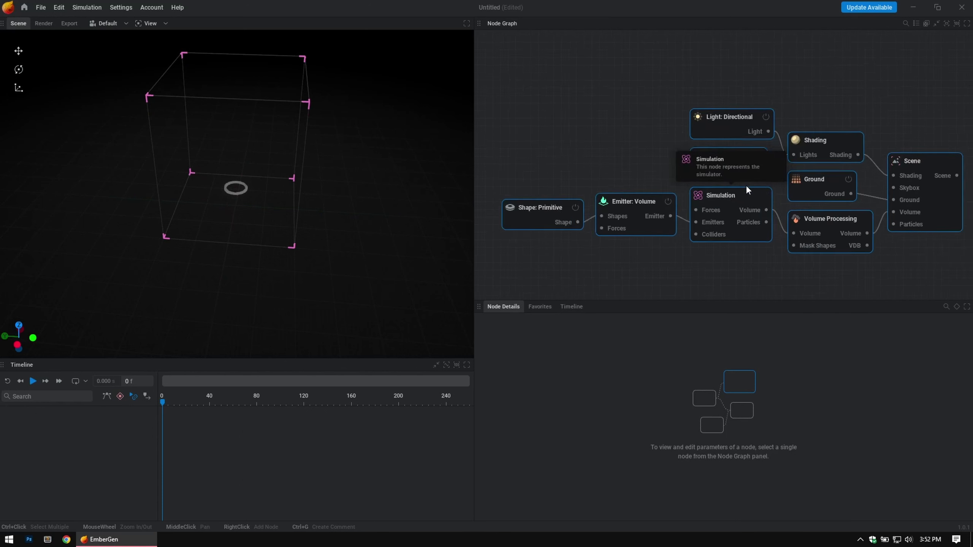
pyautogui.scroll(-3, 747, 192)
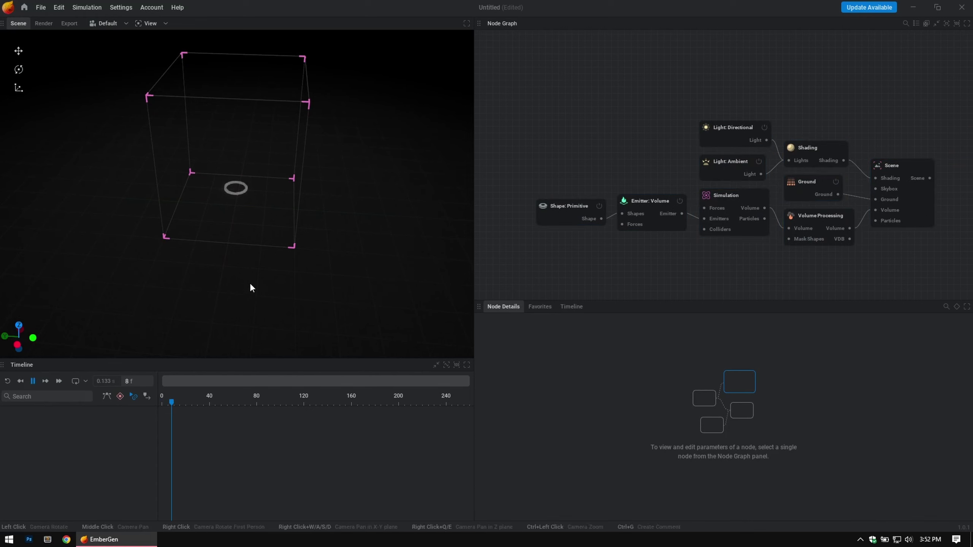
# Step: Examine the running simulation around the torus emitter up close in the viewport
pyautogui.moveTo(249, 286); pyautogui.dragTo(281, 213)
pyautogui.scroll(2, 282, 210)
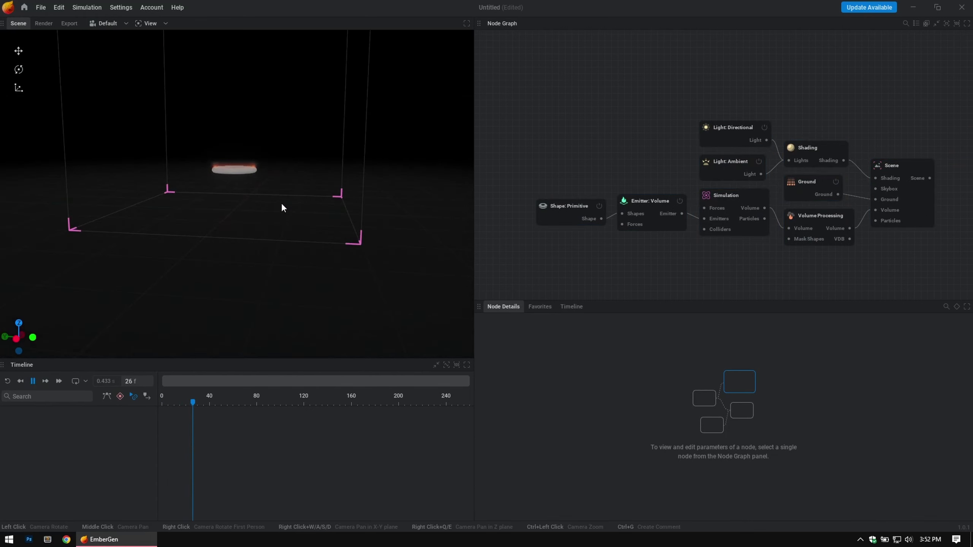
pyautogui.moveTo(300, 141); pyautogui.dragTo(288, 64)
pyautogui.scroll(2, 284, 172)
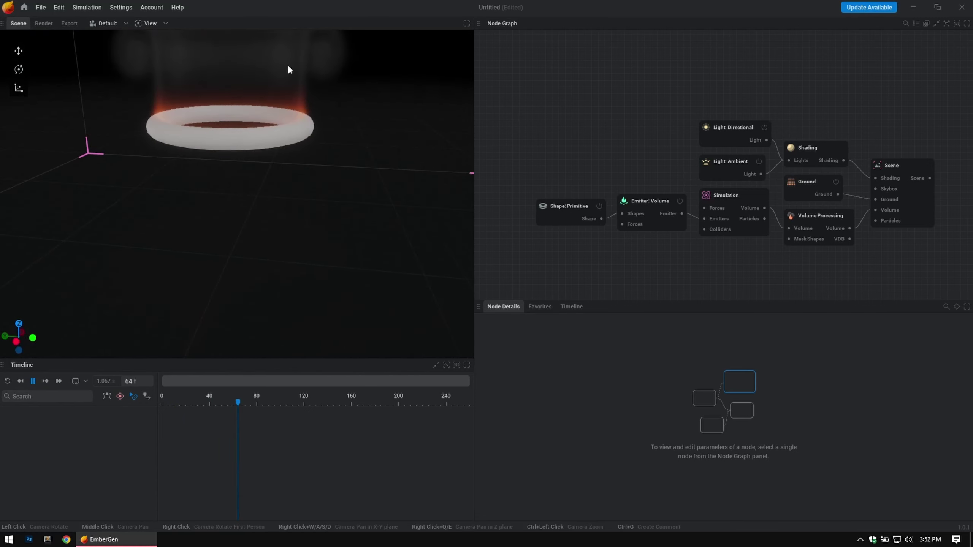
pyautogui.click(158, 22)
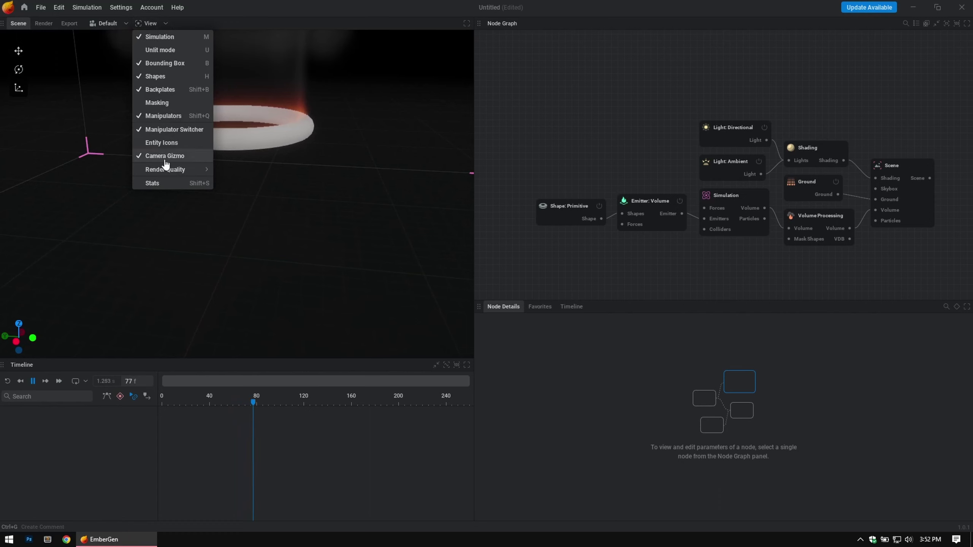
pyautogui.moveTo(166, 168)
pyautogui.click(370, 160)
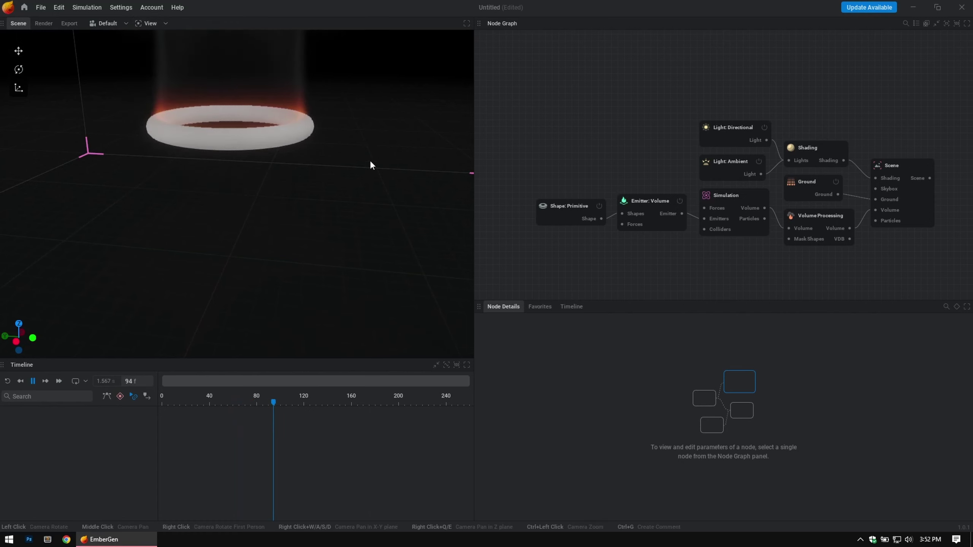
pyautogui.moveTo(369, 160)
pyautogui.mouseDown()
pyautogui.moveTo(361, 176)
pyautogui.moveTo(357, 167)
pyautogui.mouseUp()
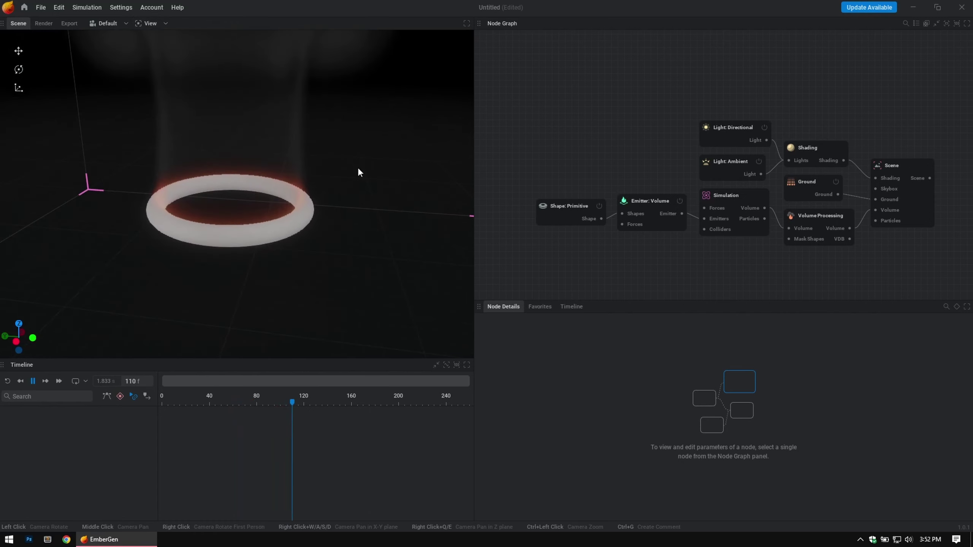
# Step: Set the fuel emission mode of the volume emitter to Replace
pyautogui.click(564, 206)
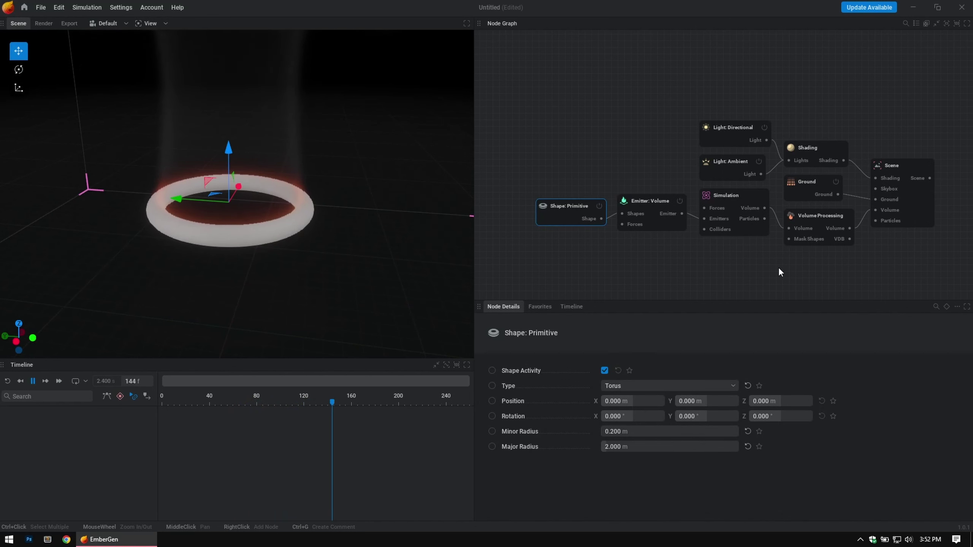
pyautogui.click(658, 203)
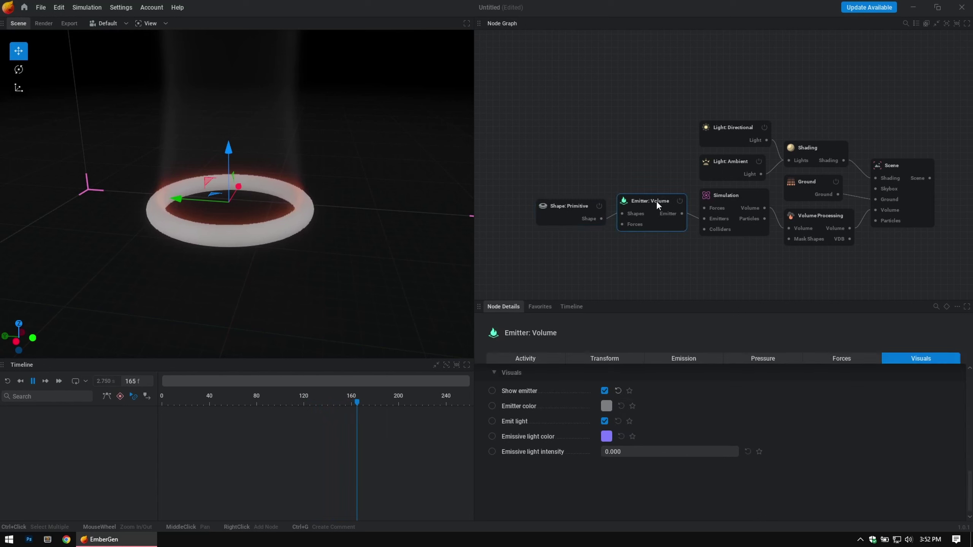
pyautogui.click(542, 358)
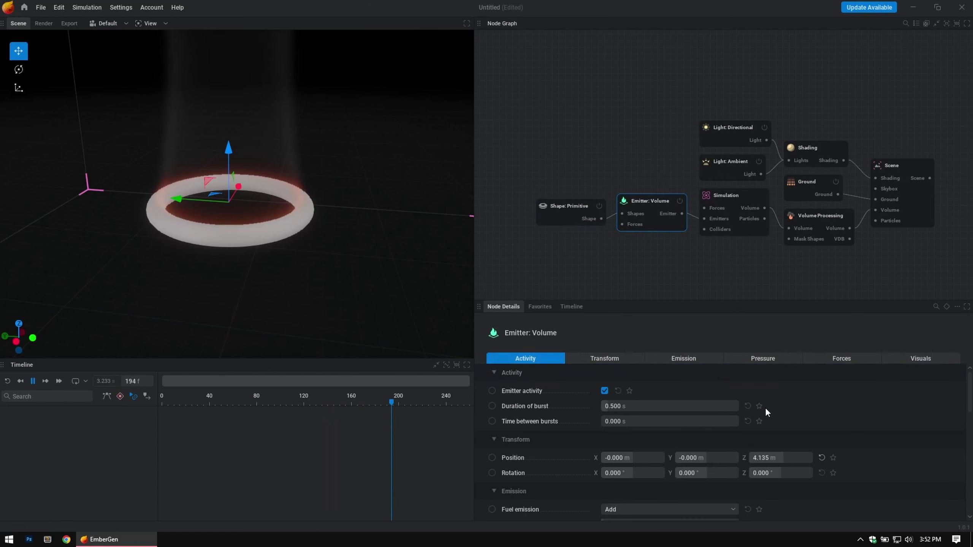
pyautogui.scroll(-1, 843, 423)
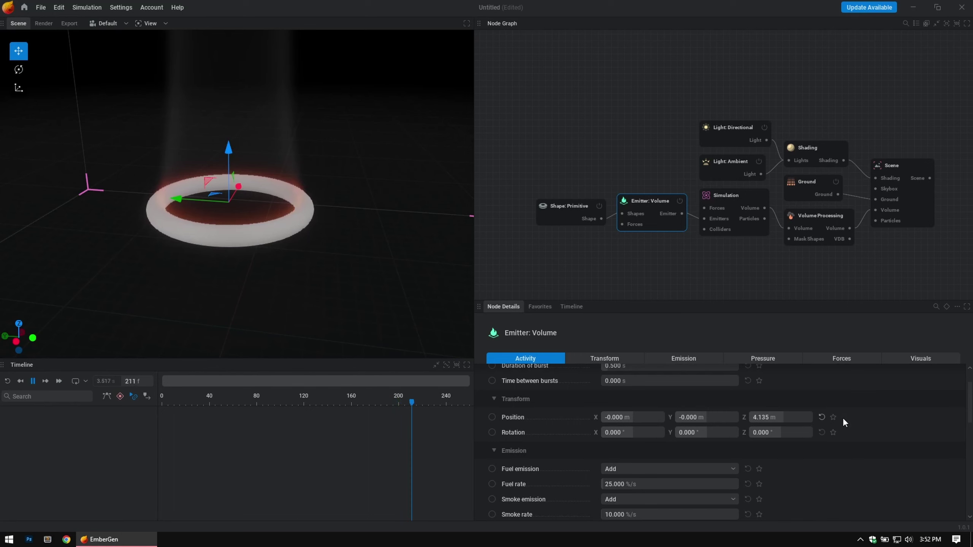
pyautogui.scroll(-2, 844, 422)
pyautogui.scroll(-2, 663, 439)
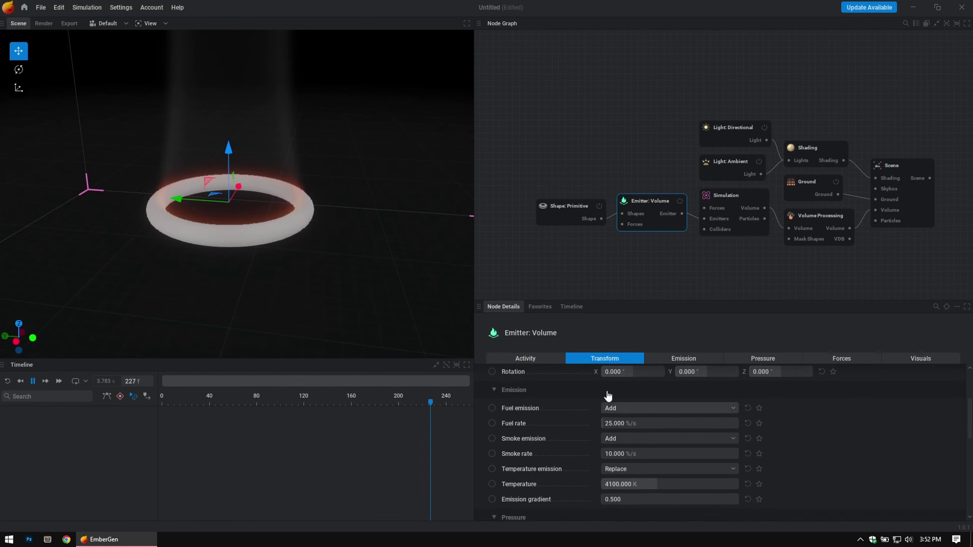
pyautogui.click(630, 407)
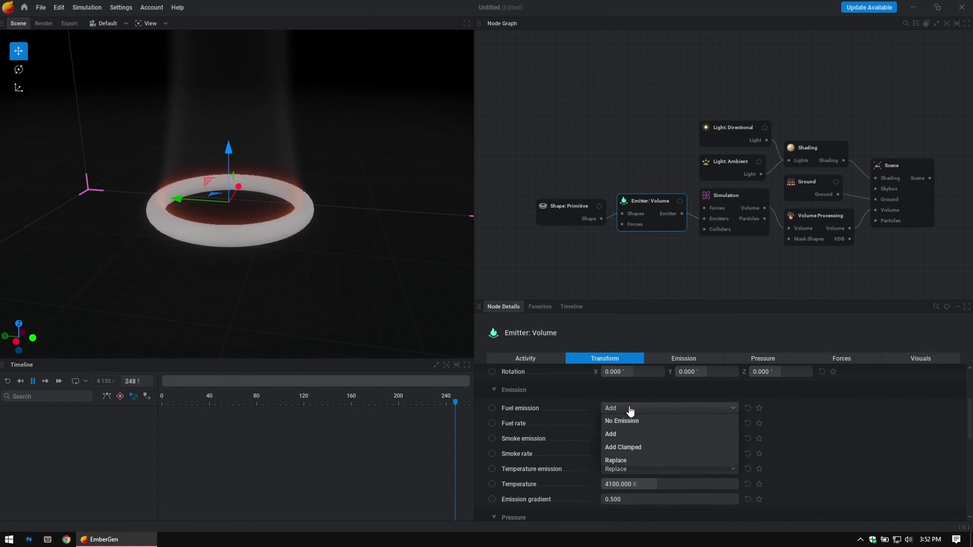
pyautogui.click(615, 461)
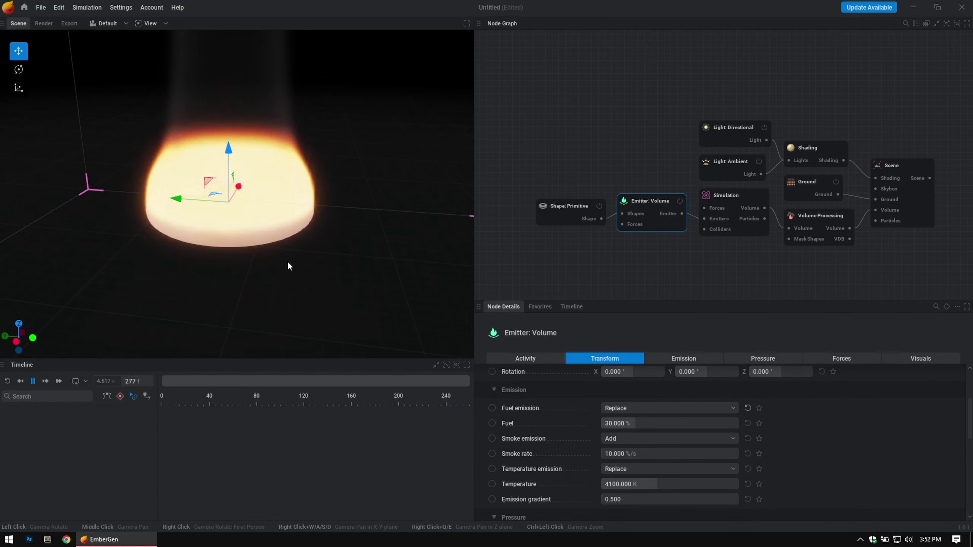
# Step: Try a fuel amount of 10 % on the volume emitter and settle on 20 %, checking the flame in the viewport
pyautogui.moveTo(287, 263); pyautogui.dragTo(305, 60)
pyautogui.scroll(-3, 322, 115)
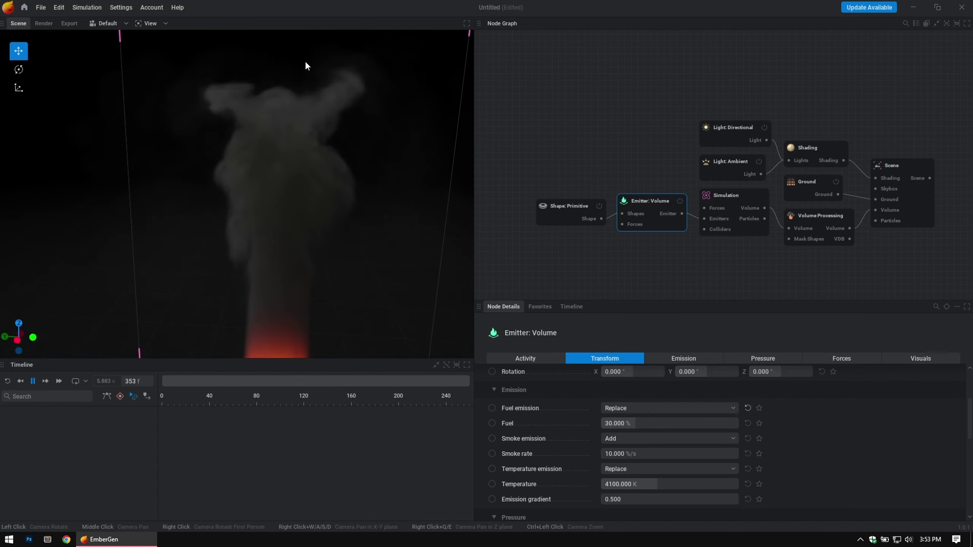
pyautogui.scroll(6, 303, 100)
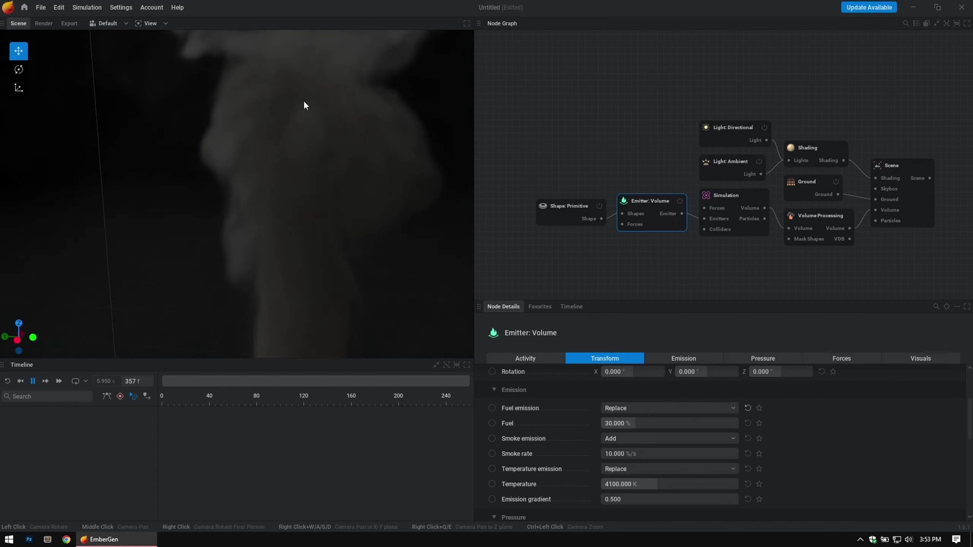
pyautogui.scroll(-5, 374, 232)
pyautogui.moveTo(380, 244); pyautogui.dragTo(333, 251)
pyautogui.scroll(4, 331, 253)
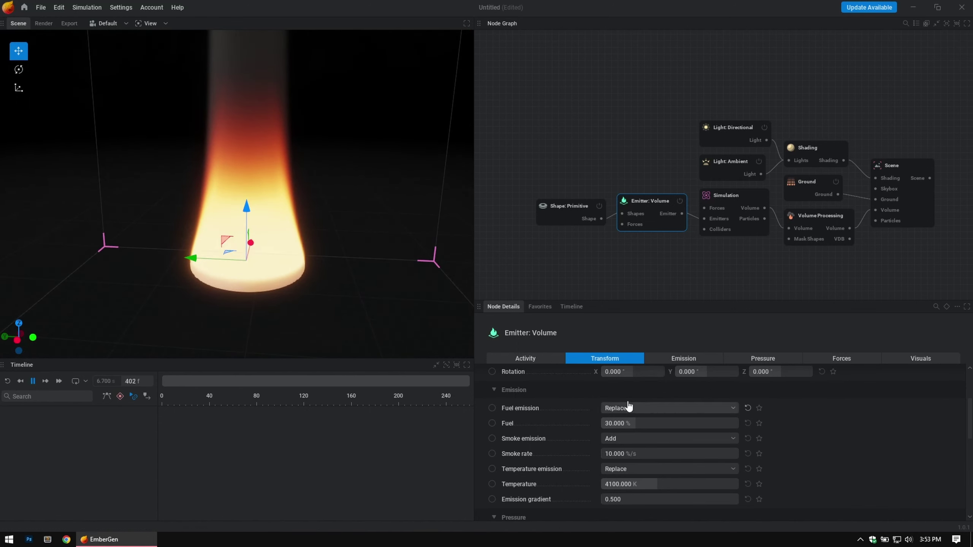
pyautogui.doubleClick(636, 423)
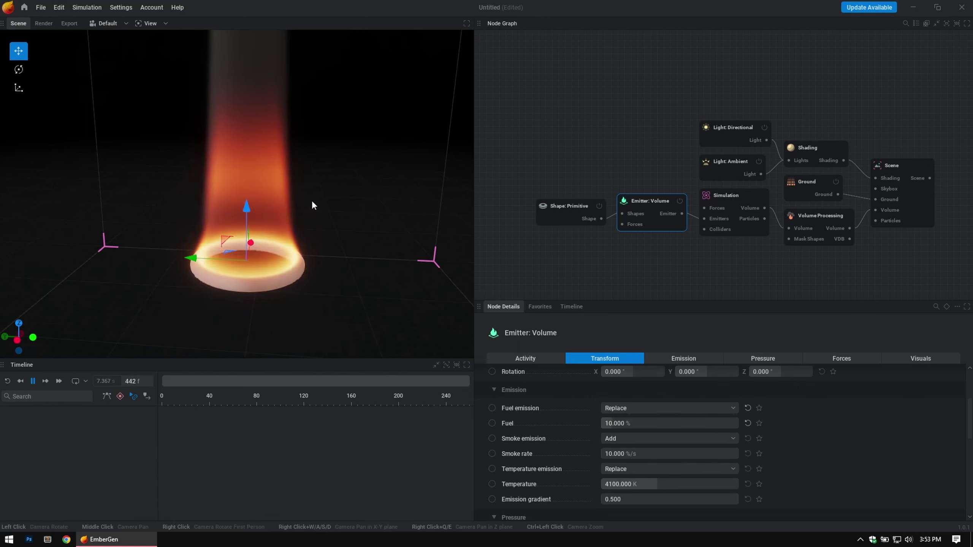
pyautogui.doubleClick(648, 424)
pyautogui.write('20')
pyautogui.press('Return')
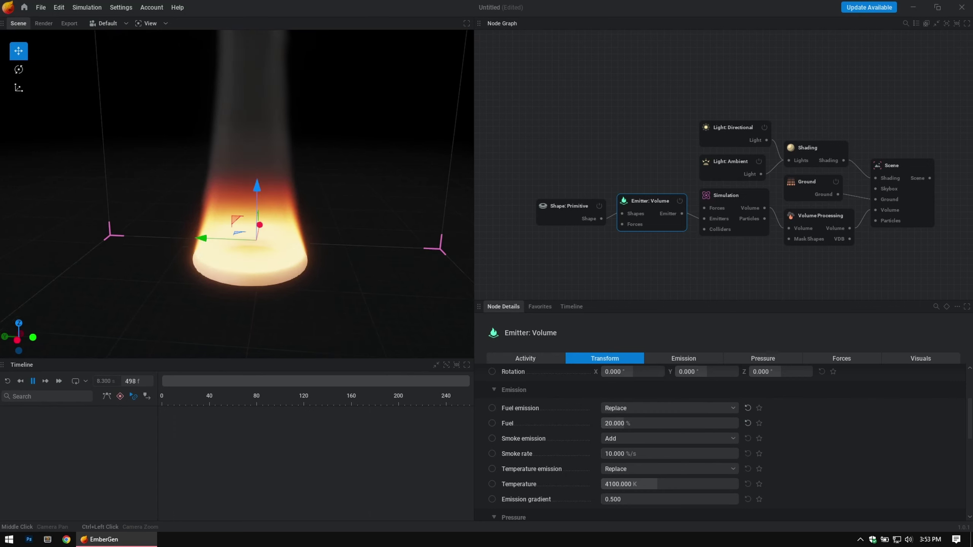
pyautogui.scroll(2, 302, 225)
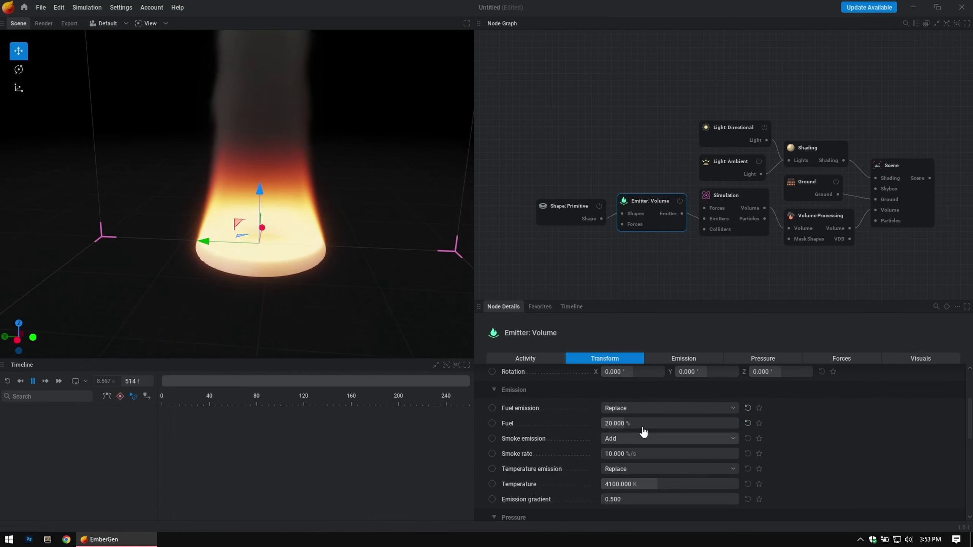
# Step: Set the volume emitter's smoke emission to No Emission and check the flame in the viewport
pyautogui.click(632, 440)
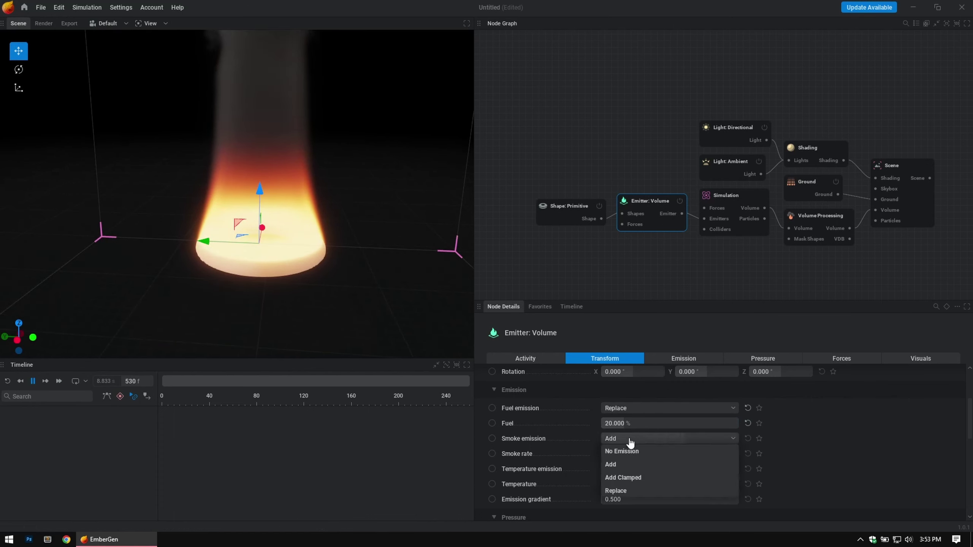
pyautogui.click(625, 452)
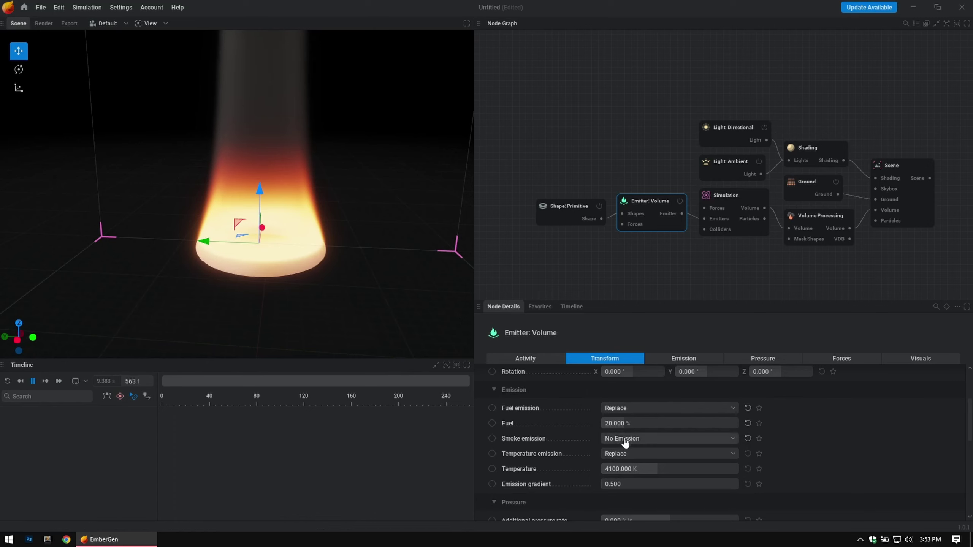
pyautogui.moveTo(424, 77)
pyautogui.mouseDown()
pyautogui.moveTo(425, 55)
pyautogui.moveTo(425, 79)
pyautogui.mouseUp()
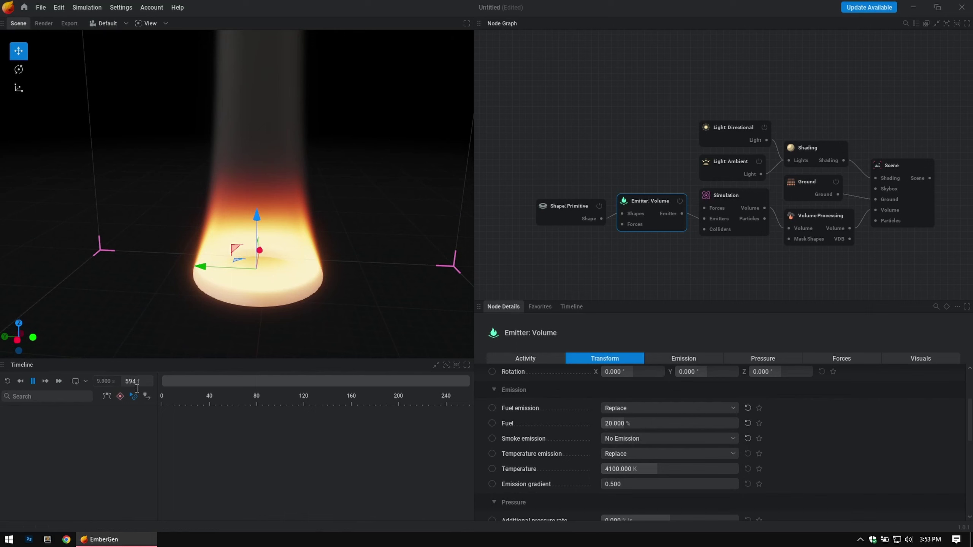
# Step: Raise the Simulation node's smoke dissipation to 100 % in its combustion settings and check the smoke column
pyautogui.click(744, 192)
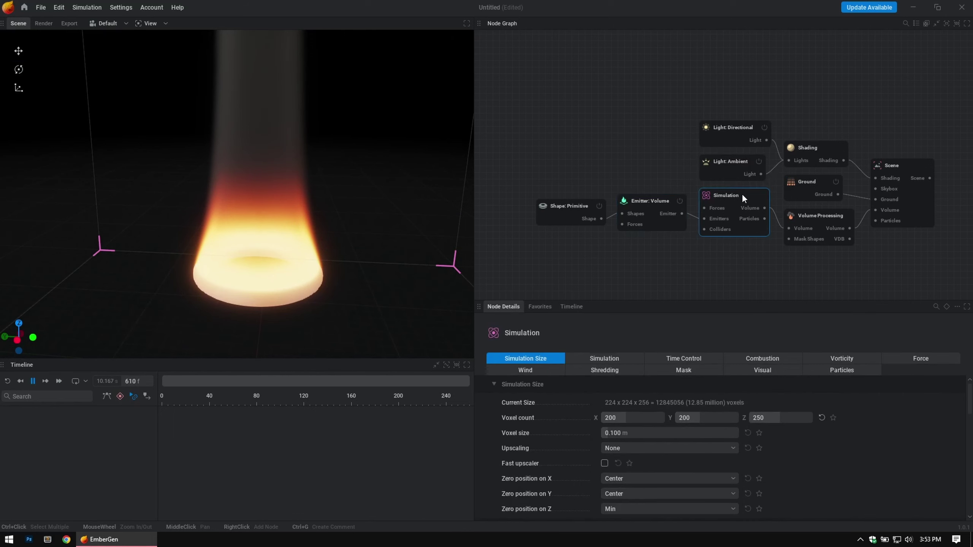
pyautogui.click(621, 358)
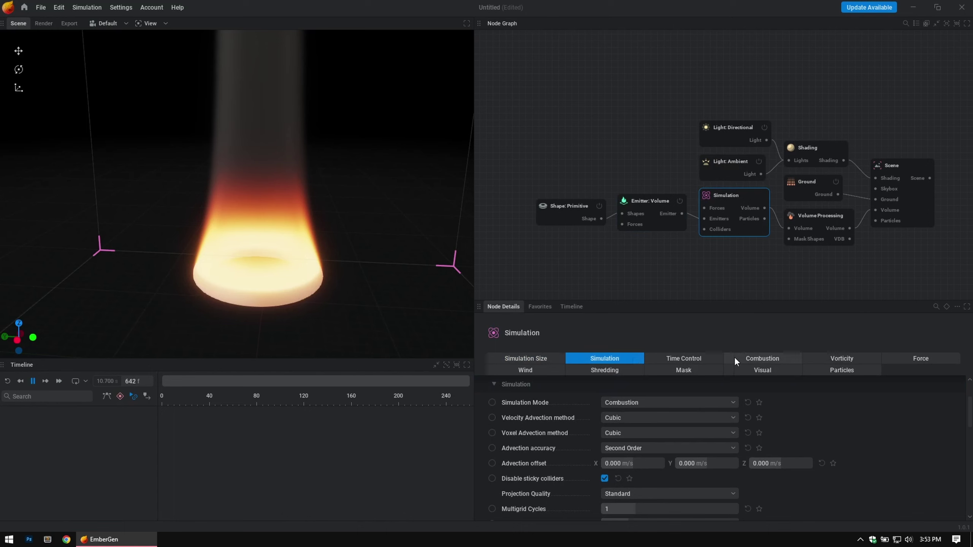
pyautogui.click(762, 359)
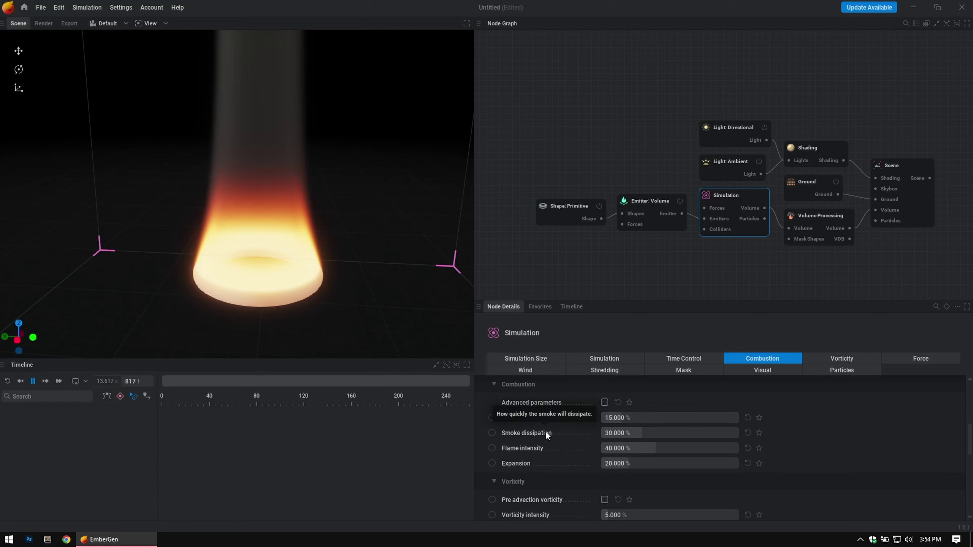
pyautogui.moveTo(615, 432); pyautogui.dragTo(739, 433)
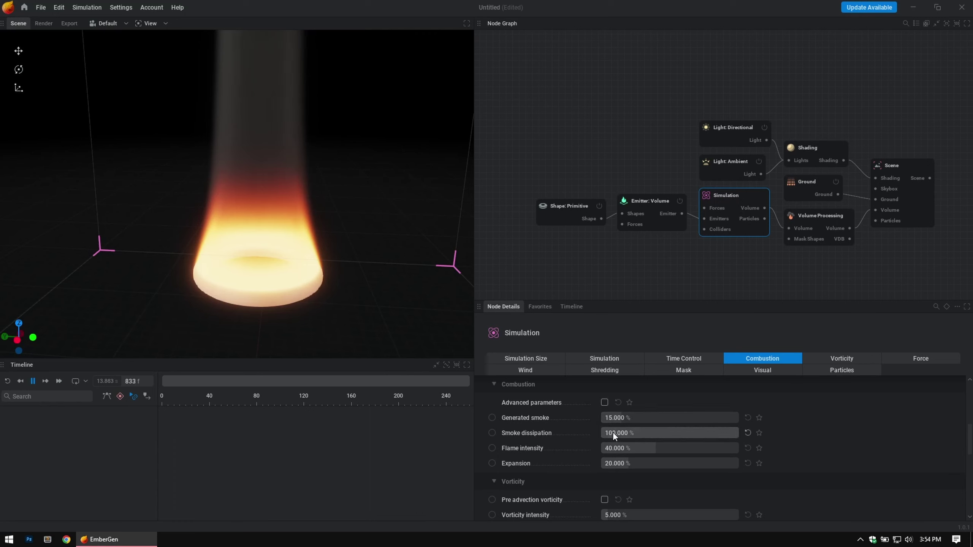
pyautogui.moveTo(312, 142)
pyautogui.mouseDown()
pyautogui.moveTo(329, 146)
pyautogui.moveTo(331, 165)
pyautogui.moveTo(320, 141)
pyautogui.mouseUp()
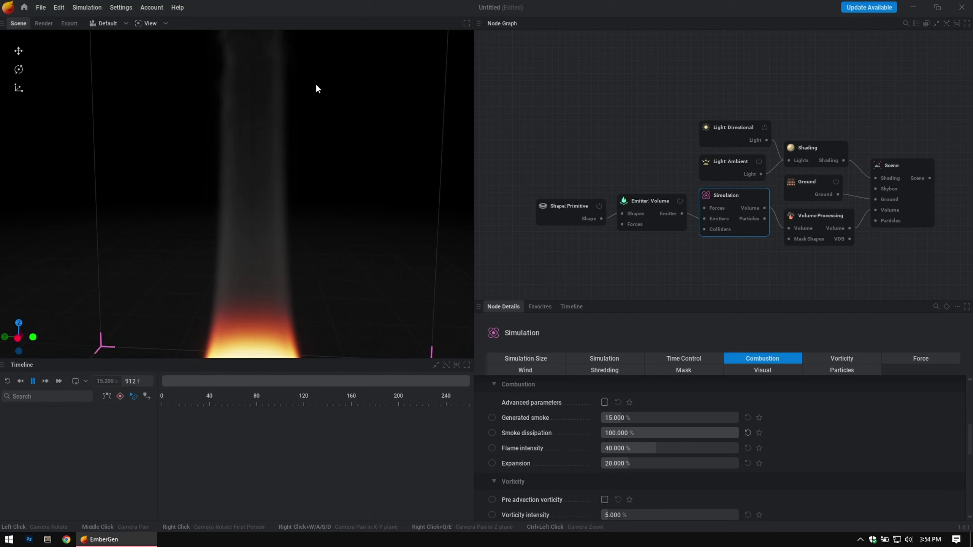
pyautogui.moveTo(270, 192); pyautogui.dragTo(329, 199)
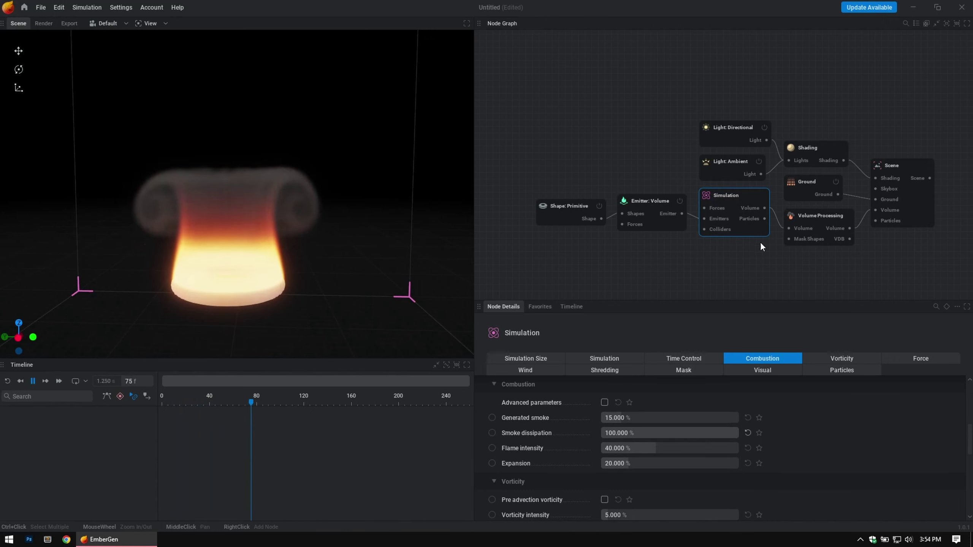
# Step: Set the Simulation node's timestep to 24 Hz and check the flame's motion
pyautogui.click(684, 357)
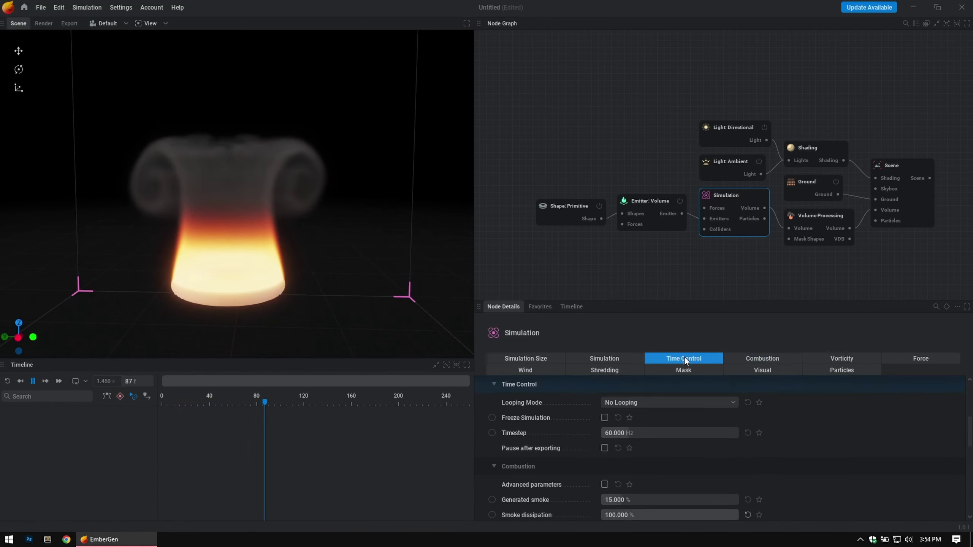
pyautogui.doubleClick(633, 432)
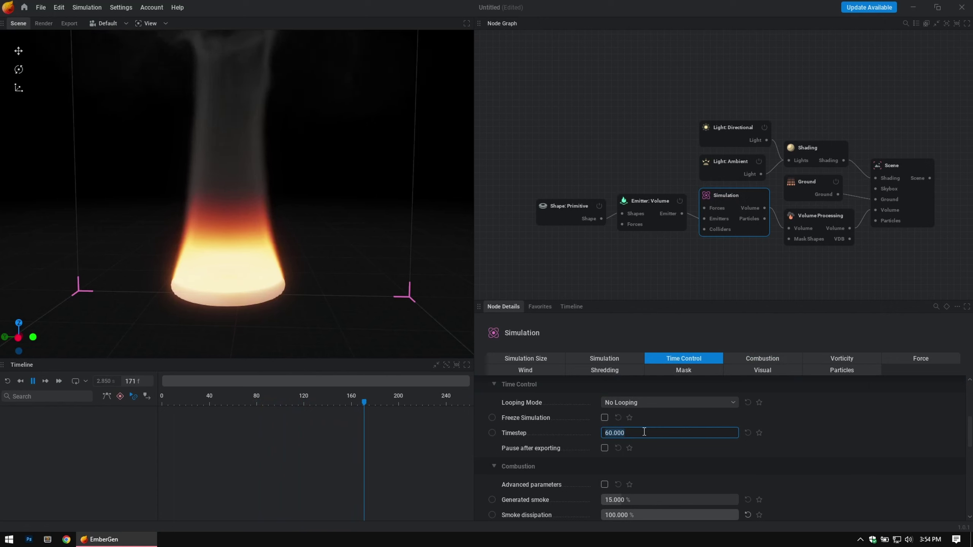
pyautogui.write('24')
pyautogui.press('Return')
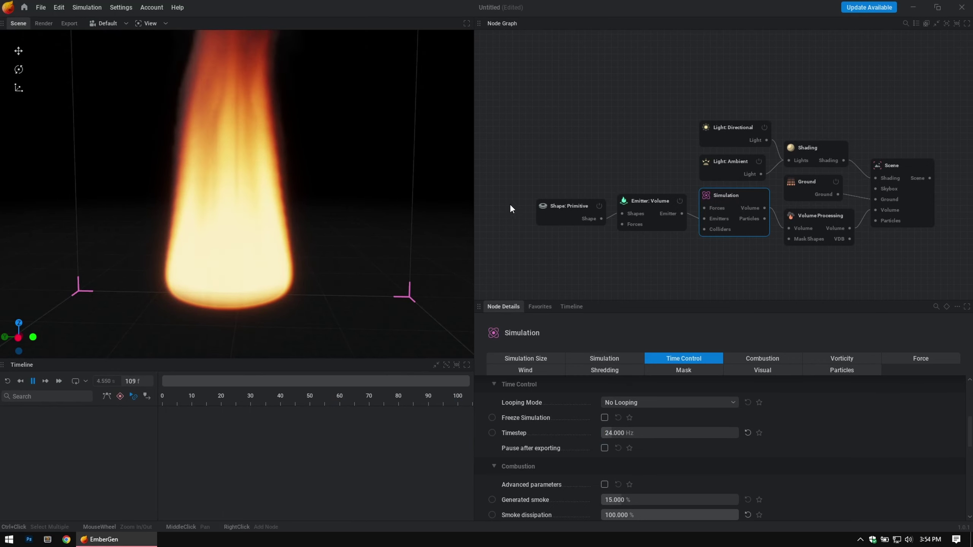
pyautogui.moveTo(441, 207); pyautogui.dragTo(448, 230, button='middle')
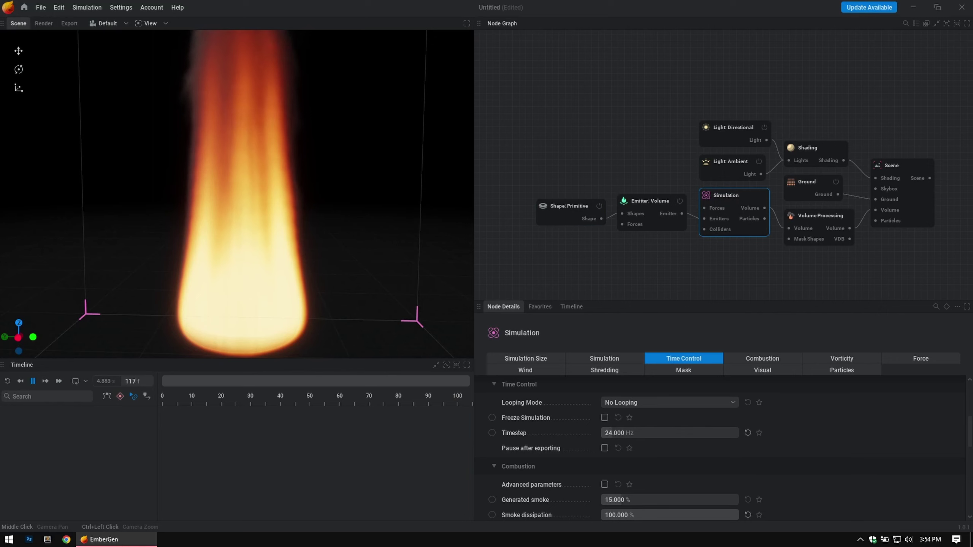
# Step: Double the simulation timestep to 48 Hz using 24*2, raise it further to 96 Hz, and check the smoke column
pyautogui.click(646, 434)
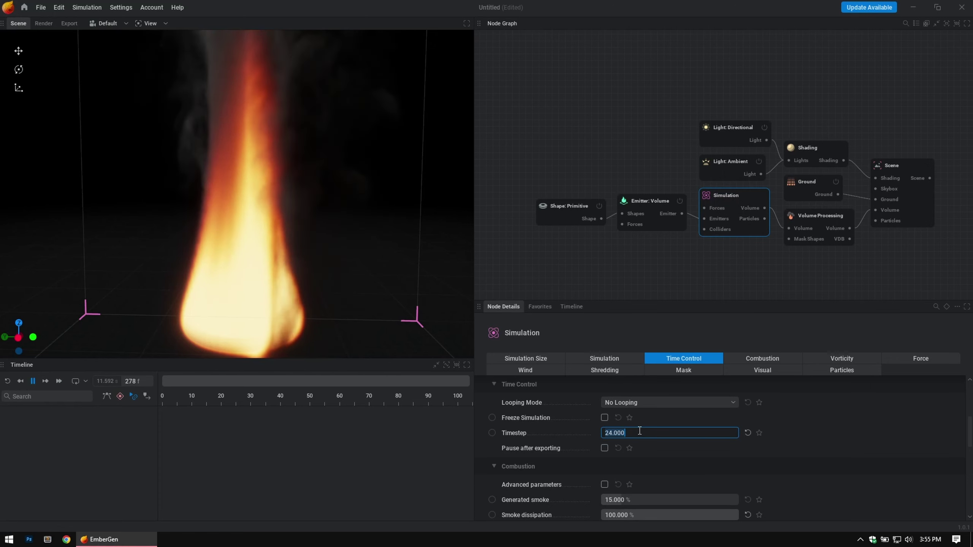
pyautogui.write('24')
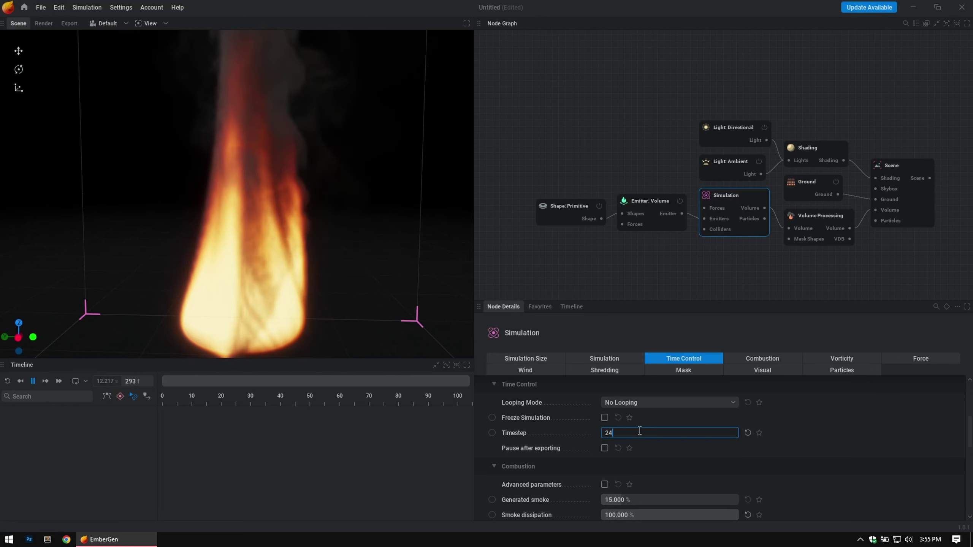
pyautogui.write('*2')
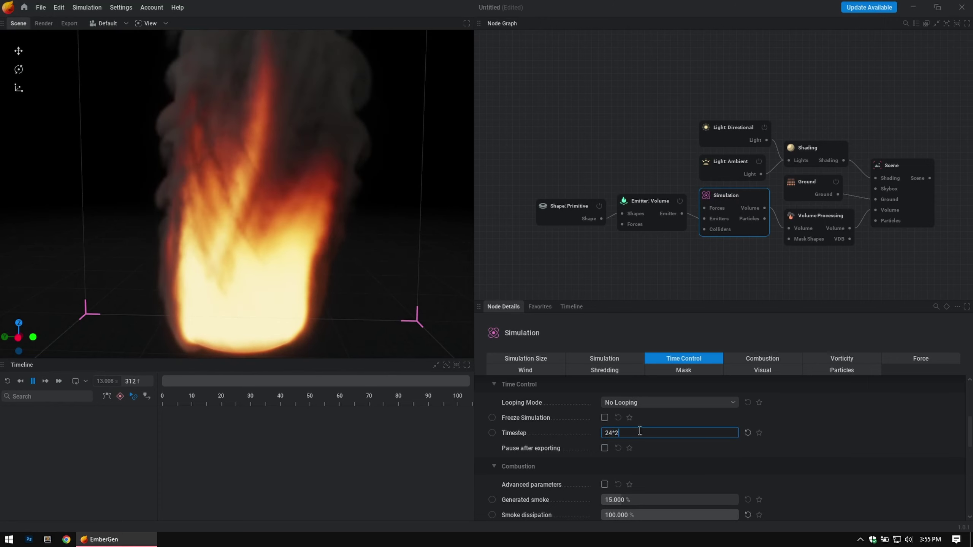
pyautogui.press('Return')
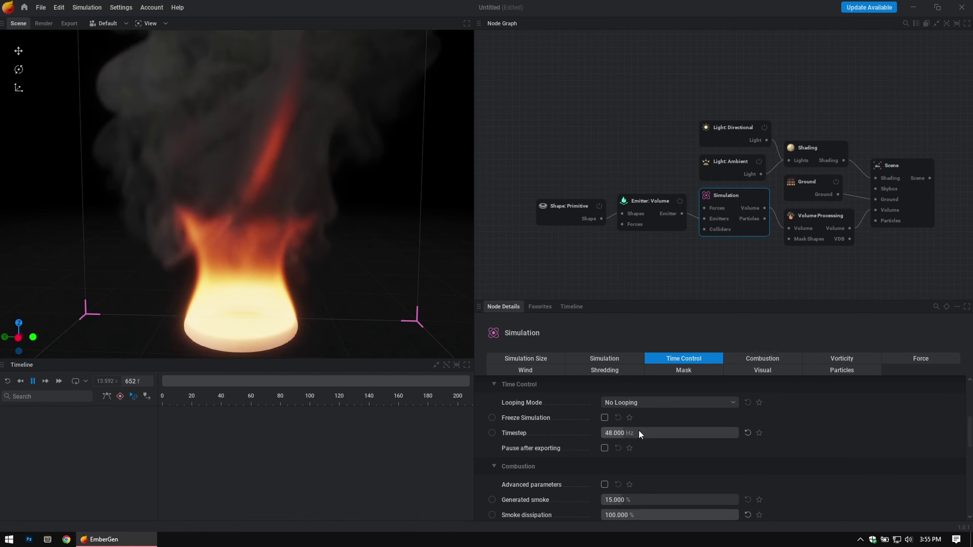
pyautogui.doubleClick(638, 429)
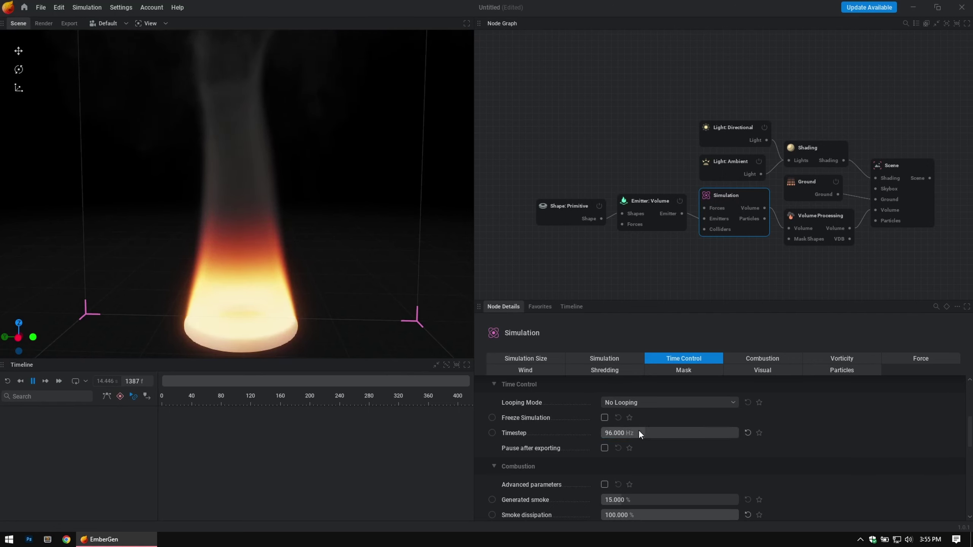
pyautogui.scroll(2, 338, 161)
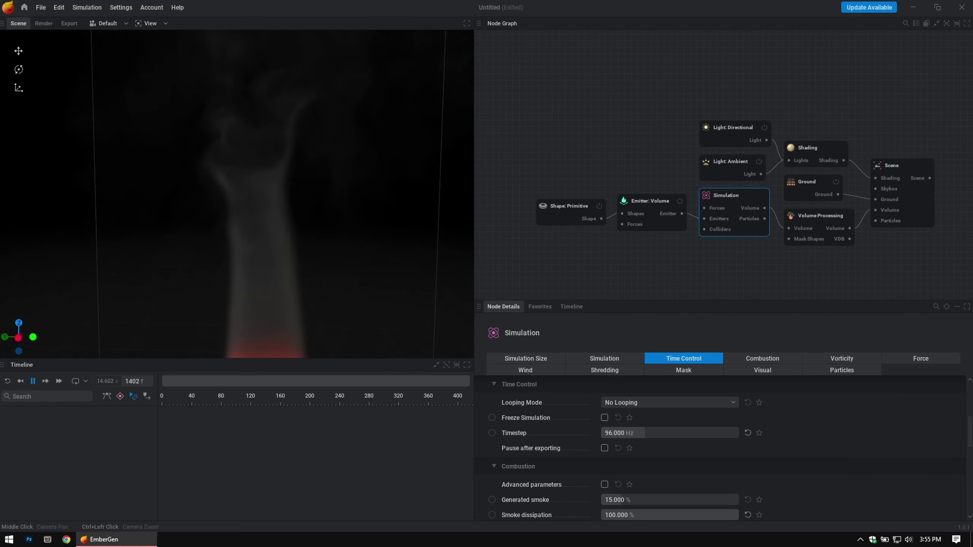
# Step: Check the flame base and smoke column up close and set the Simulation timestep back to 48 Hz
pyautogui.scroll(-3, 330, 238)
pyautogui.scroll(1, 326, 245)
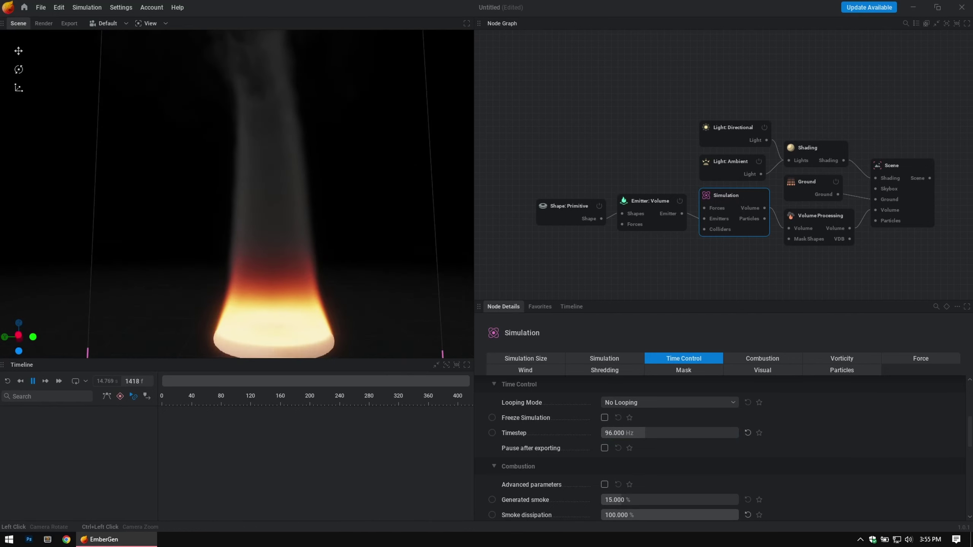
pyautogui.scroll(-2, 335, 266)
pyautogui.scroll(2, 334, 265)
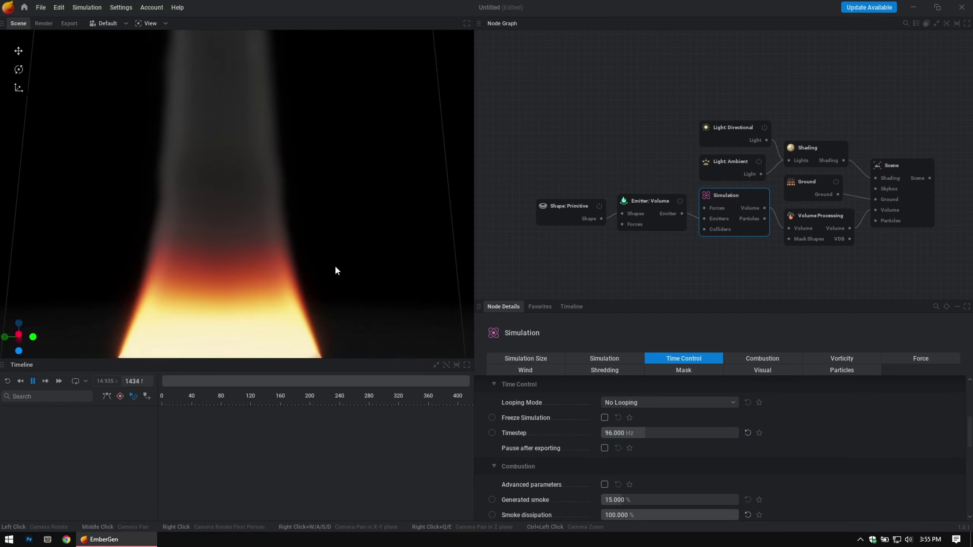
pyautogui.scroll(-2, 333, 245)
pyautogui.moveTo(331, 235); pyautogui.dragTo(330, 218)
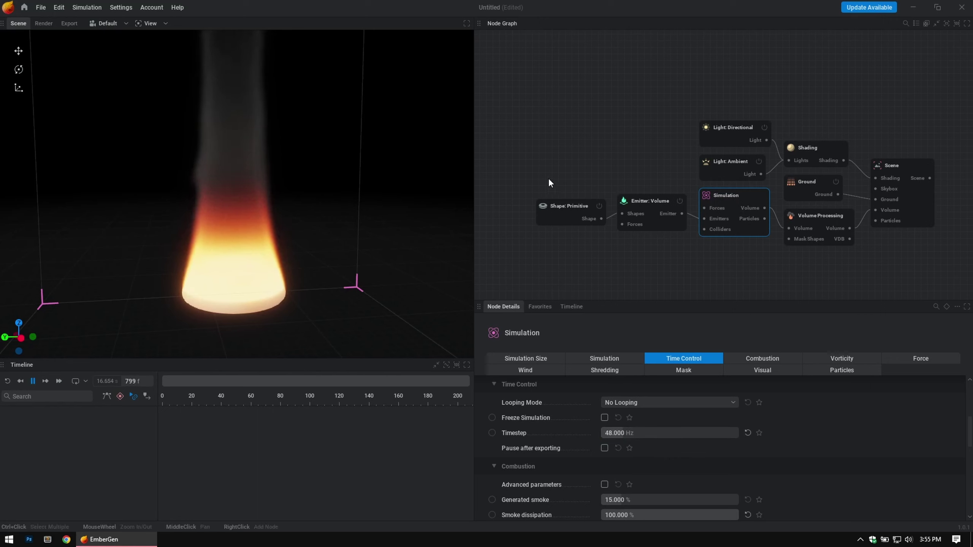
# Step: Connect a Force: Noise node to the volume emitter's Forces input, arranging the shape, emitter and force nodes, and restart the simulation
pyautogui.moveTo(564, 212); pyautogui.dragTo(558, 199)
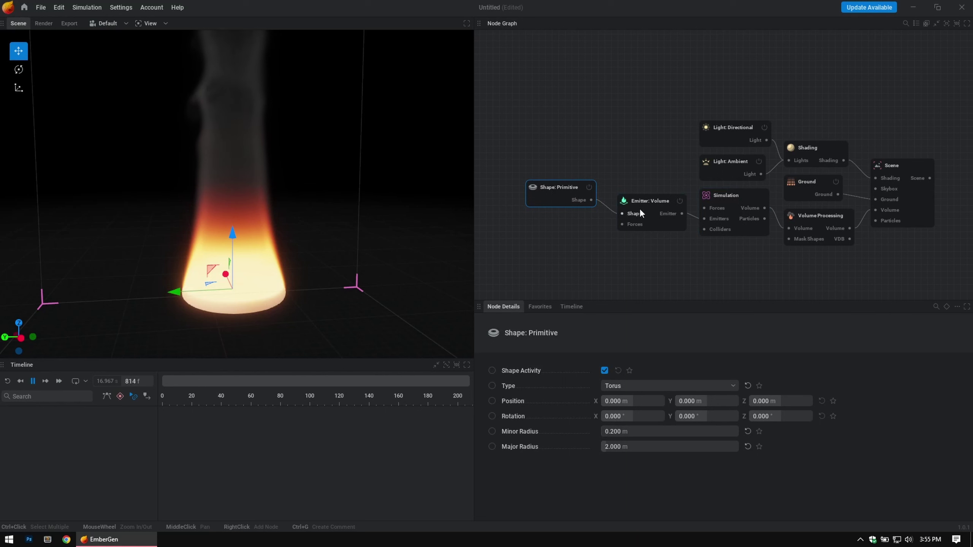
pyautogui.moveTo(641, 212); pyautogui.dragTo(642, 196)
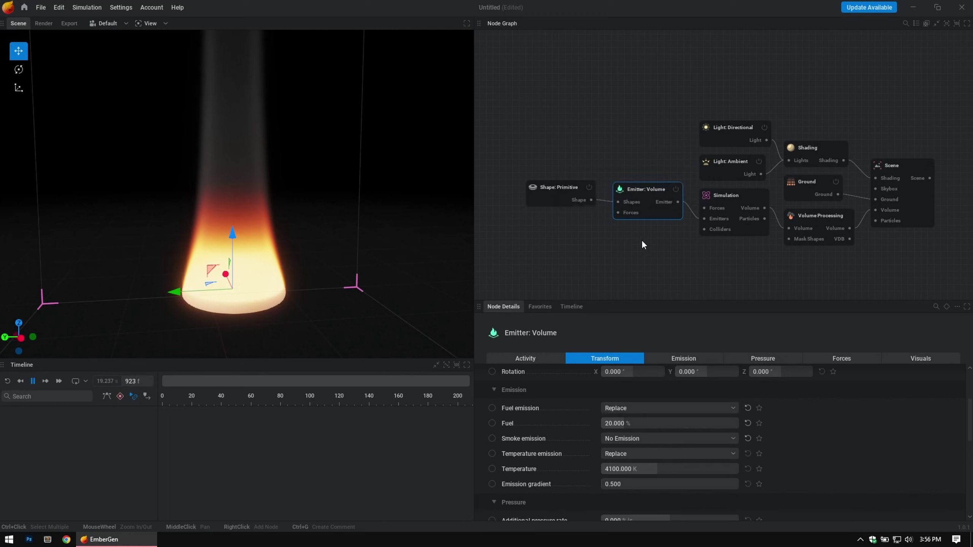
pyautogui.moveTo(618, 212); pyautogui.dragTo(581, 240)
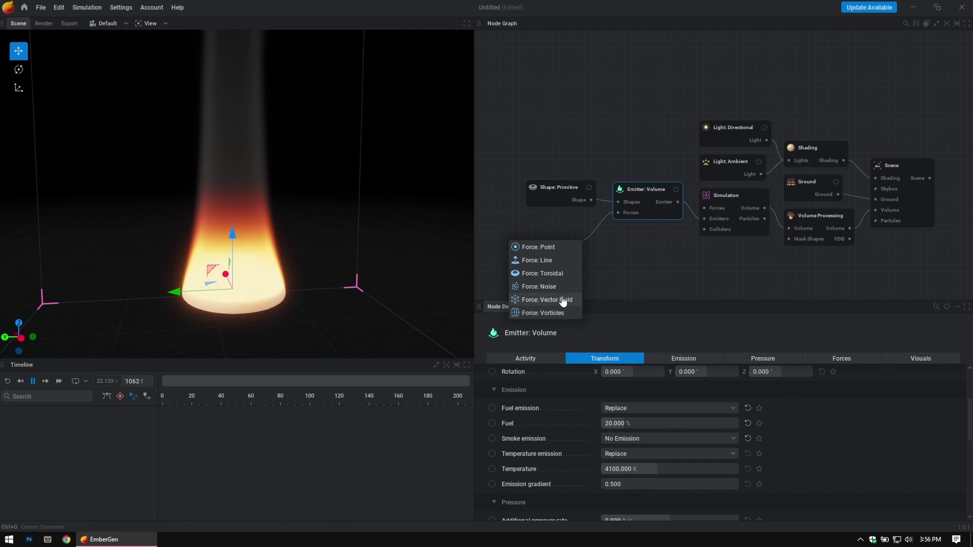
pyautogui.click(546, 288)
pyautogui.moveTo(564, 194); pyautogui.dragTo(557, 170)
pyautogui.moveTo(548, 225); pyautogui.dragTo(564, 212)
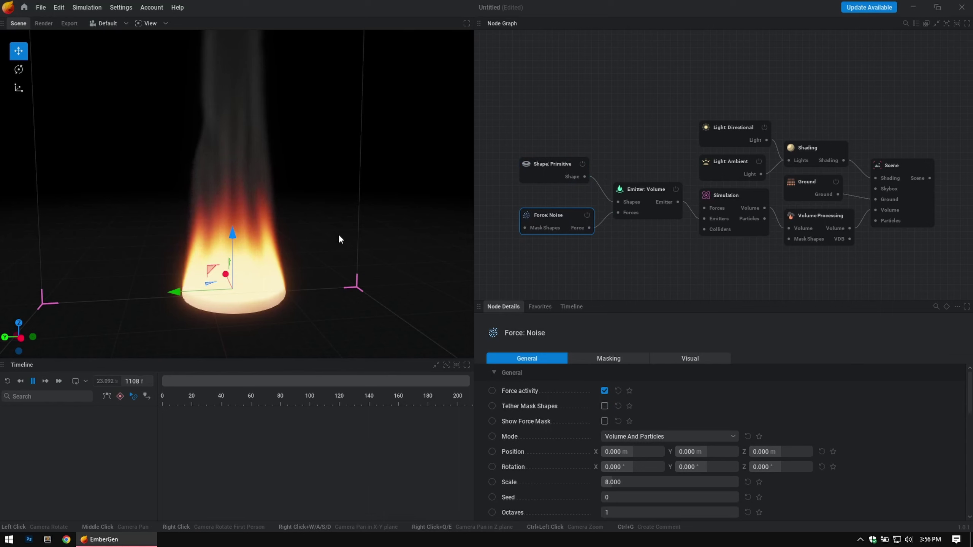
pyautogui.press('r')
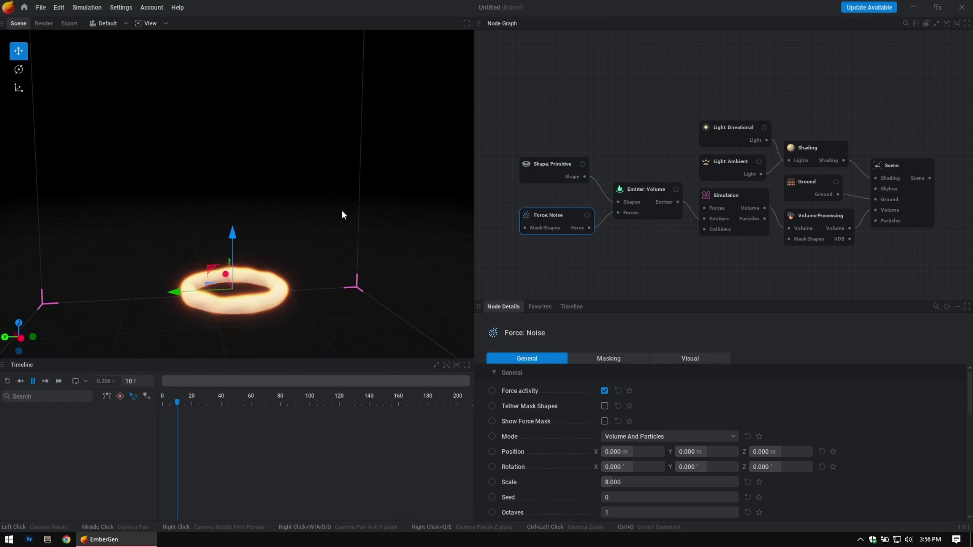
# Step: Raise the noise force to about 0.386 m in Z and hide the viewport manipulators to view the flame
pyautogui.moveTo(230, 237)
pyautogui.mouseDown()
pyautogui.moveTo(226, 132)
pyautogui.moveTo(235, 233)
pyautogui.mouseUp()
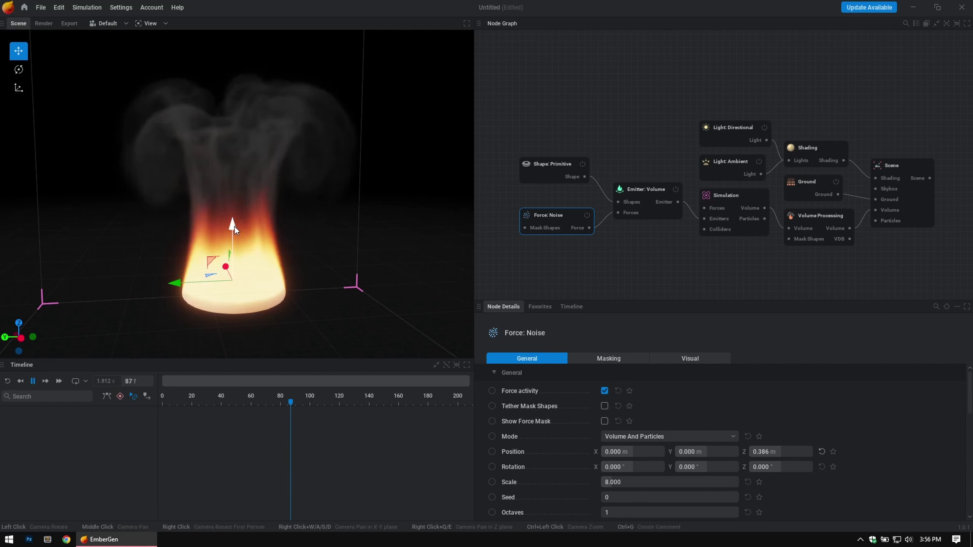
pyautogui.click(150, 22)
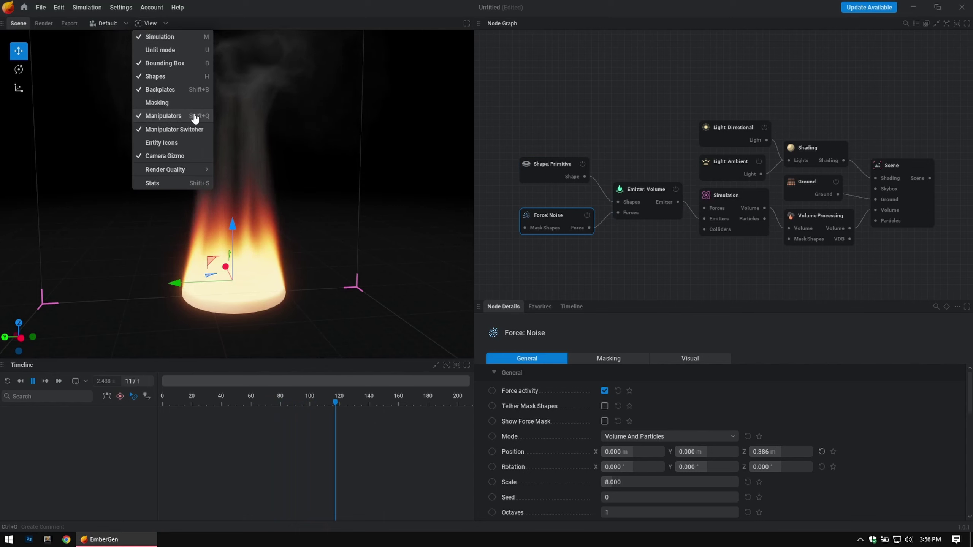
pyautogui.click(158, 116)
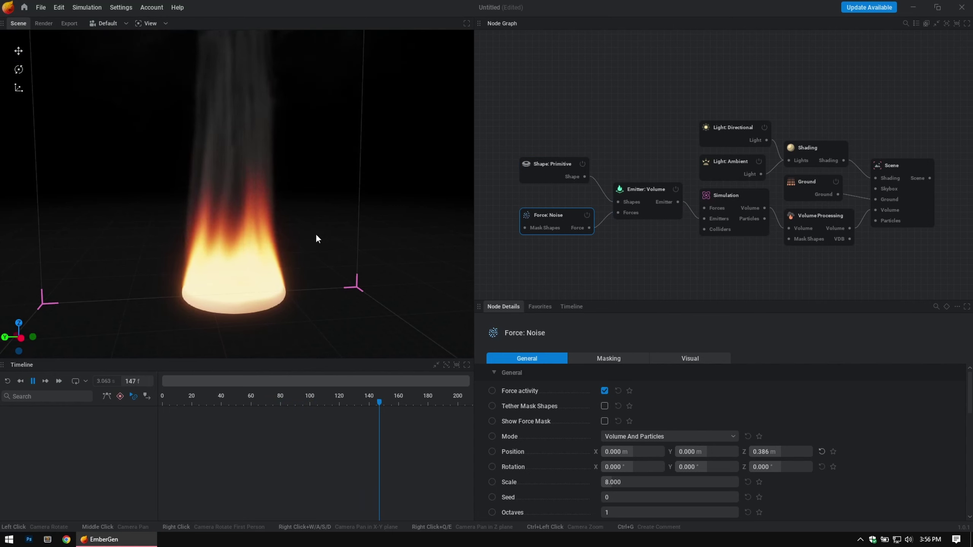
pyautogui.moveTo(322, 248); pyautogui.dragTo(259, 242)
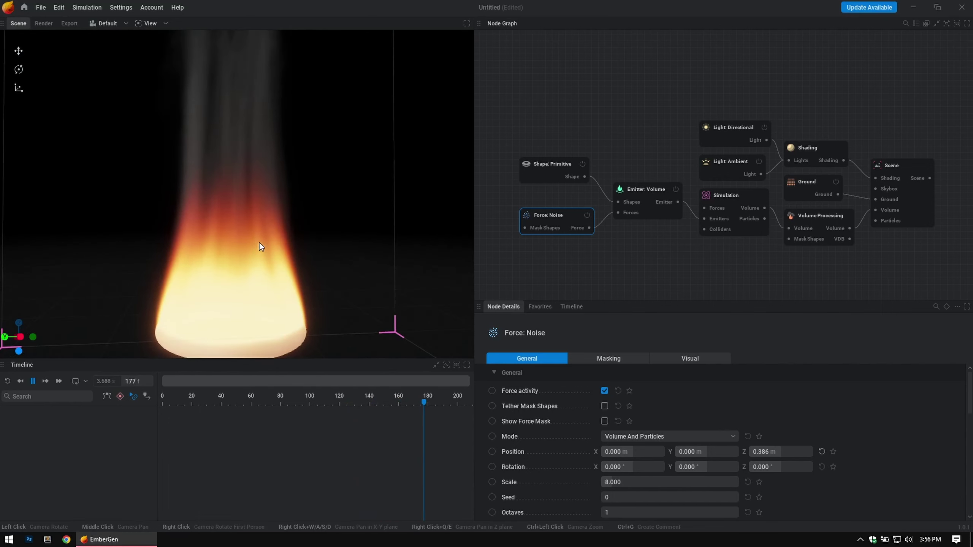
pyautogui.moveTo(325, 232); pyautogui.dragTo(338, 216)
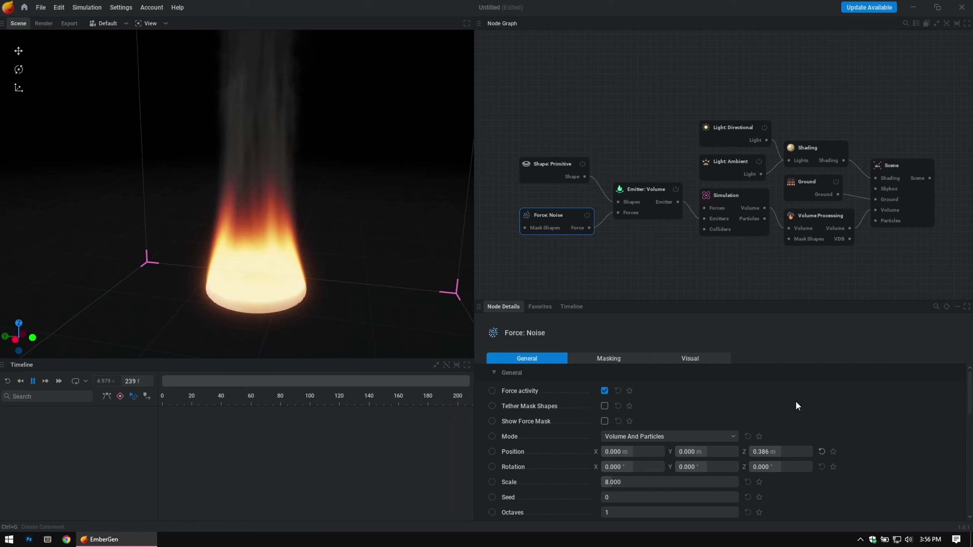
# Step: Set the noise force's scale to 10
pyautogui.scroll(-3, 871, 395)
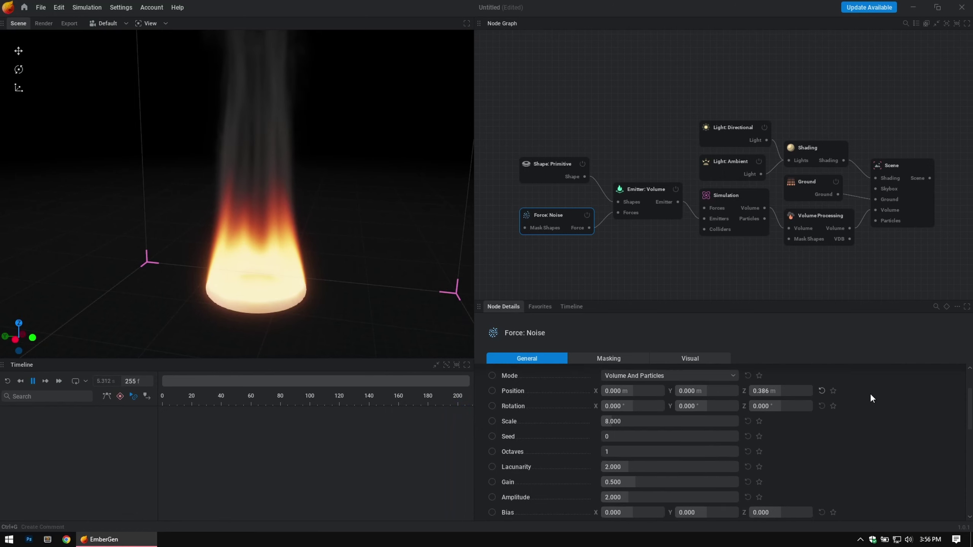
pyautogui.scroll(3, 870, 395)
pyautogui.scroll(-2, 870, 394)
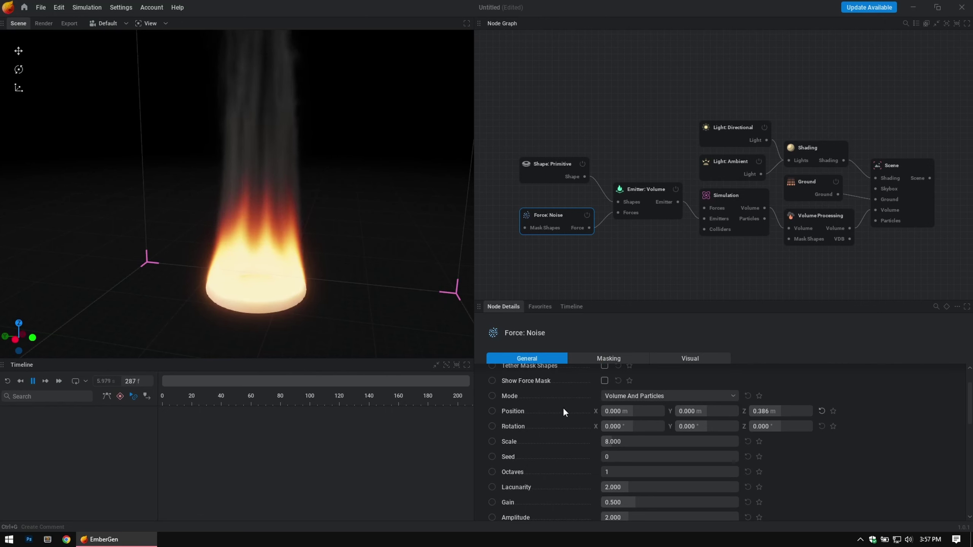
pyautogui.doubleClick(616, 442)
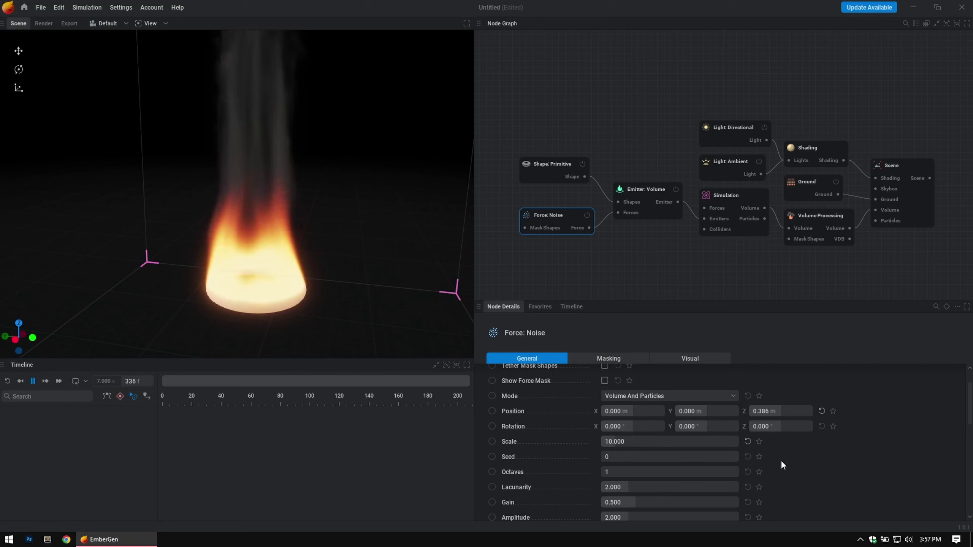
# Step: Enlarge the node details area and set the noise force's octaves to 2
pyautogui.scroll(-1, 794, 484)
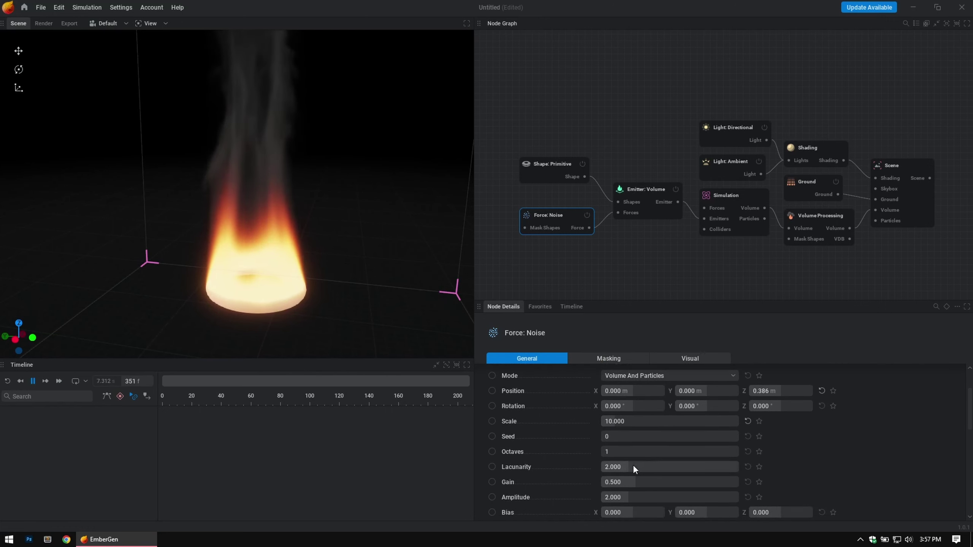
pyautogui.scroll(-7, 698, 449)
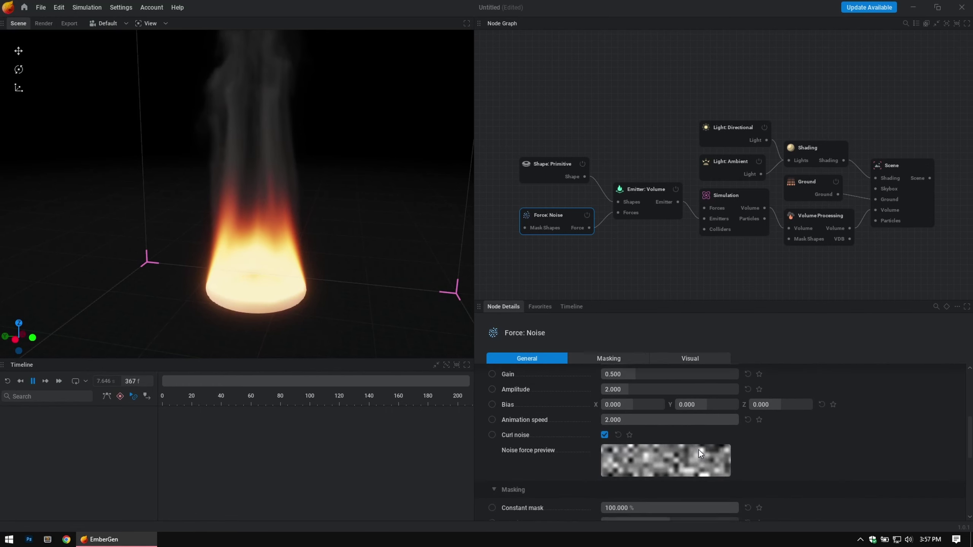
pyautogui.scroll(-1, 699, 451)
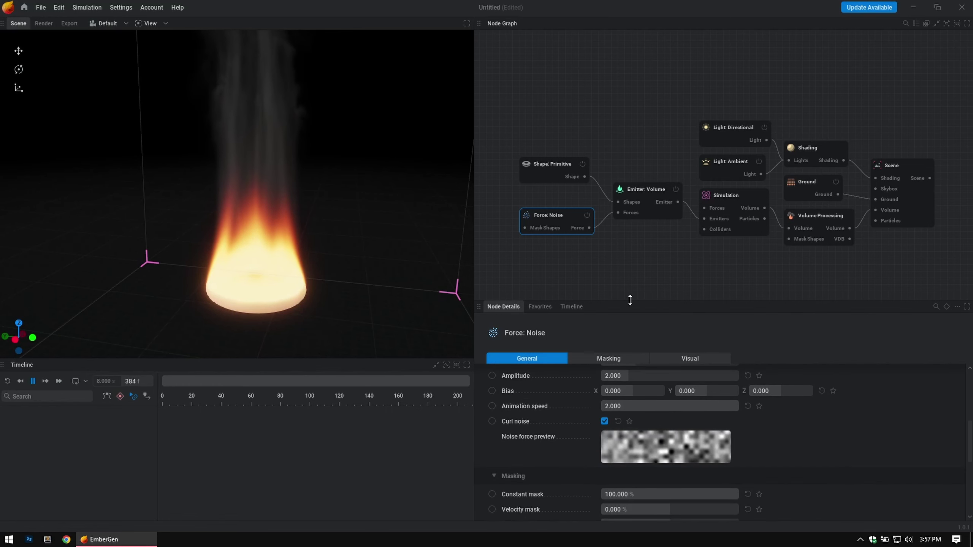
pyautogui.moveTo(629, 301); pyautogui.dragTo(631, 204)
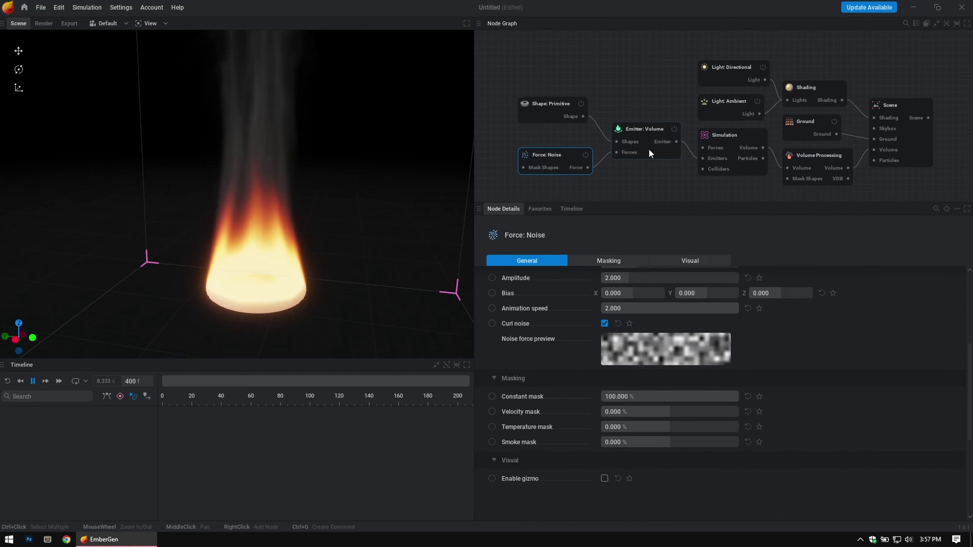
pyautogui.moveTo(650, 150); pyautogui.dragTo(649, 143, button='middle')
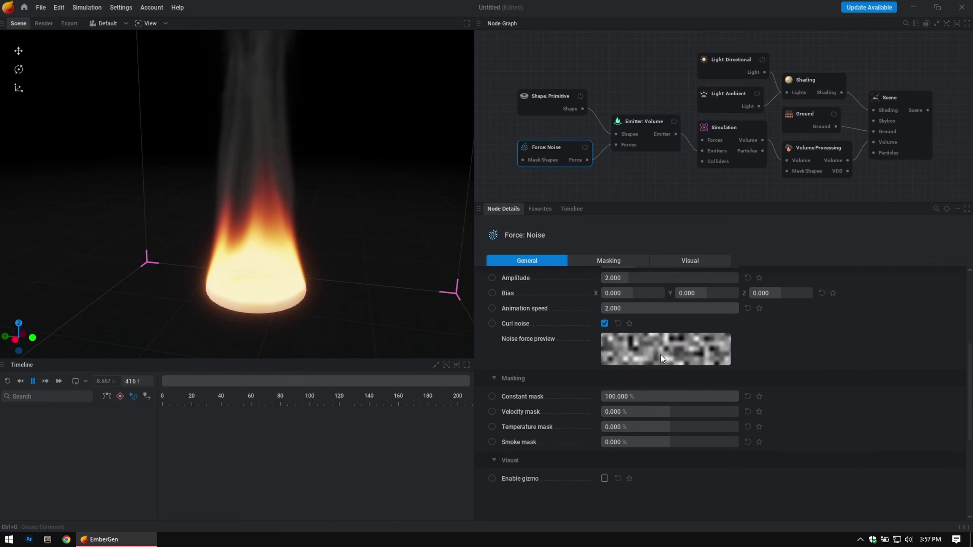
pyautogui.scroll(3, 769, 363)
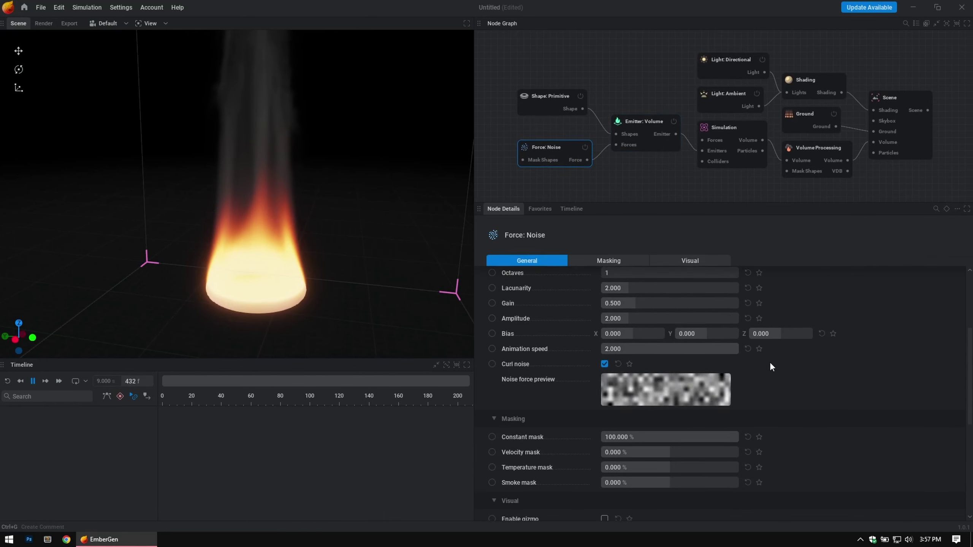
pyautogui.scroll(1, 685, 303)
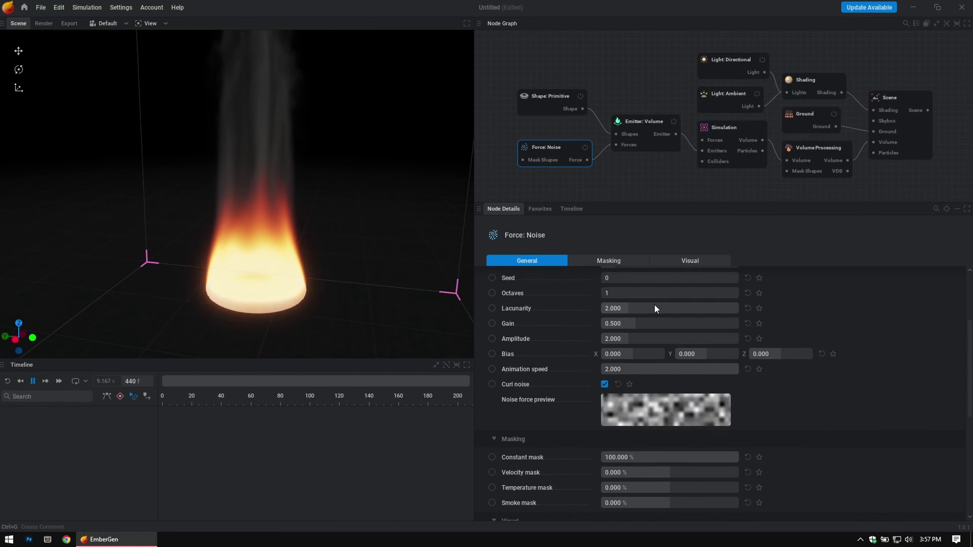
pyautogui.click(620, 292)
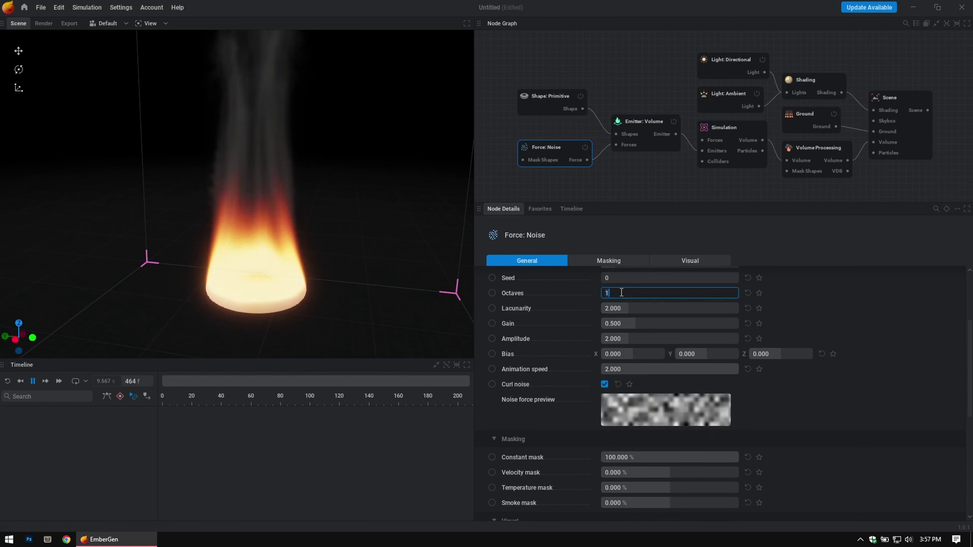
pyautogui.write('2')
pyautogui.press('Return')
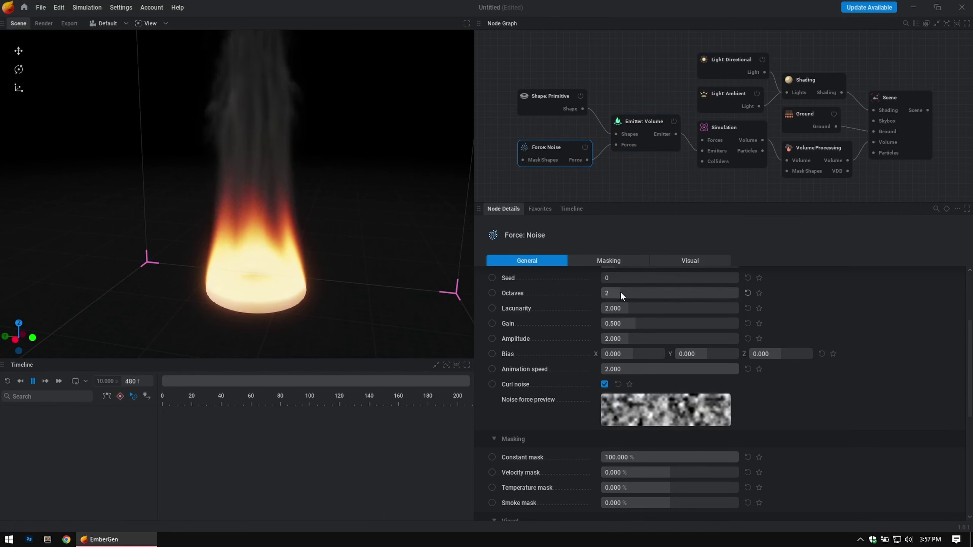
# Step: Try lacunarity values of 1.8 and about 1.667 on the noise force and return it to 2
pyautogui.click(622, 307)
pyautogui.write('1.8')
pyautogui.press('Return')
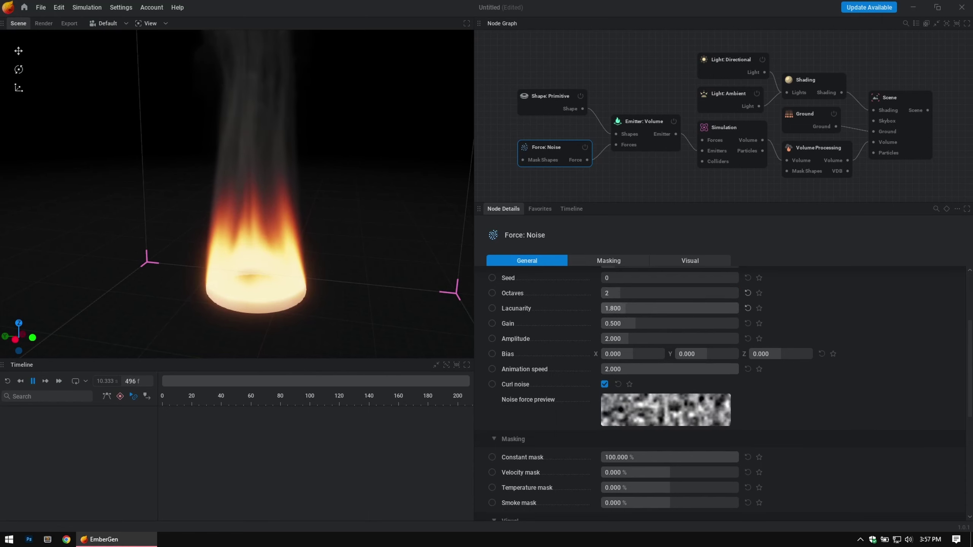
pyautogui.moveTo(622, 309); pyautogui.dragTo(613, 308)
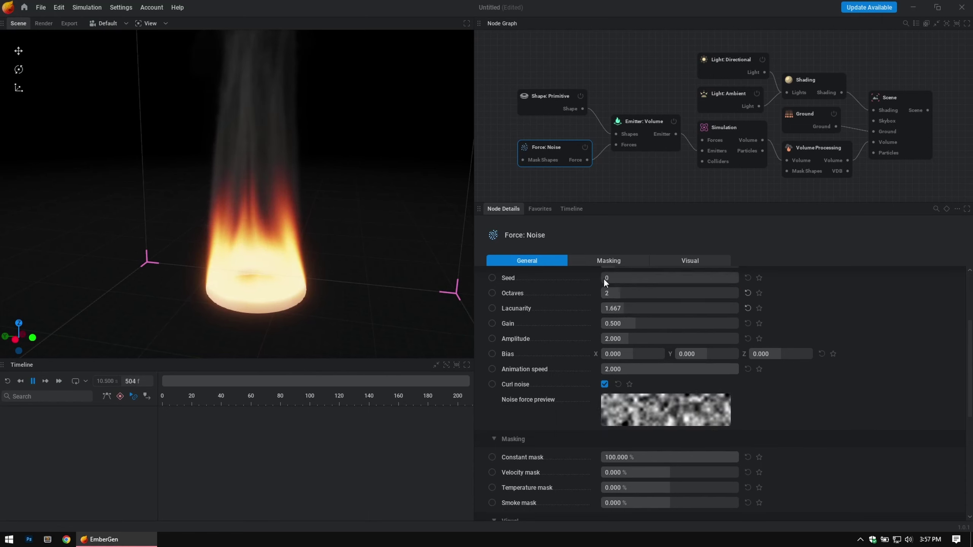
pyautogui.click(613, 309)
pyautogui.write('2')
pyautogui.press('Return')
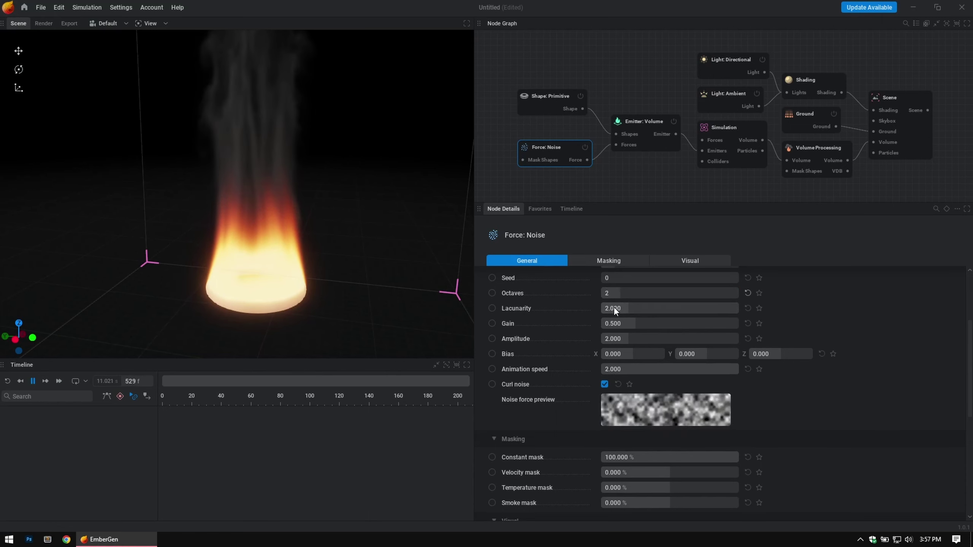
# Step: Set the noise force's lacunarity to 3 and check the flame in the viewport
pyautogui.click(613, 307)
pyautogui.write('3')
pyautogui.press('Return')
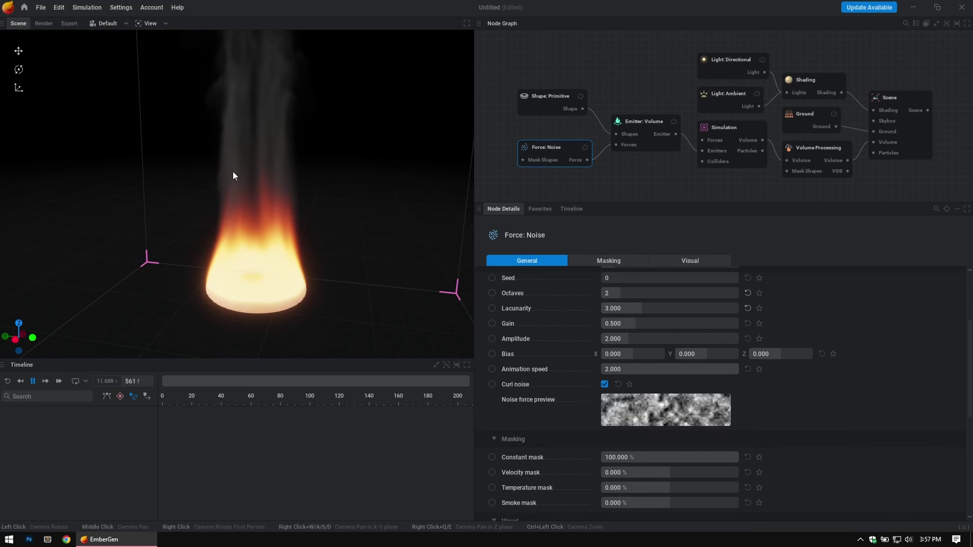
pyautogui.moveTo(233, 174); pyautogui.dragTo(334, 224)
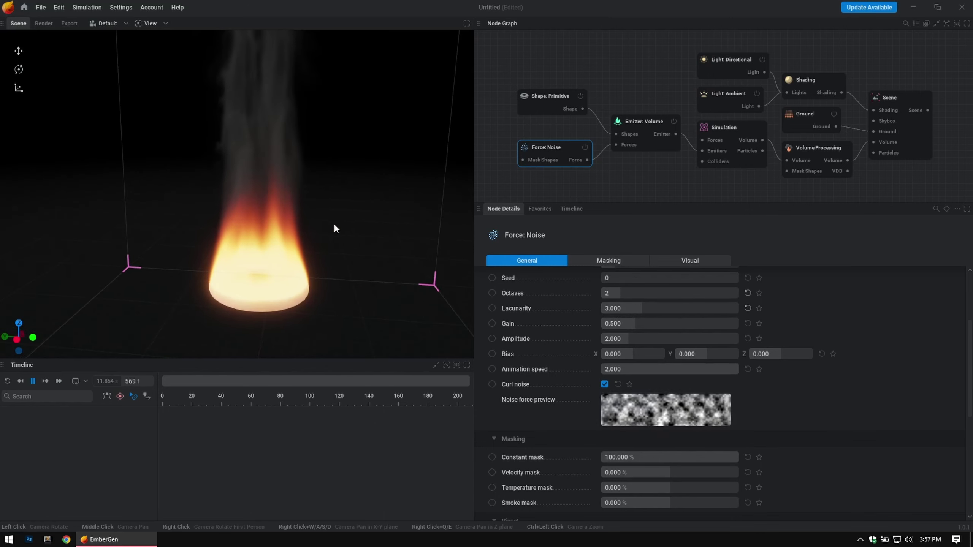
# Step: Try the noise force's animation speed at 1 and at 0 to compare the noise preview
pyautogui.doubleClick(634, 368)
pyautogui.write('1')
pyautogui.press('Return')
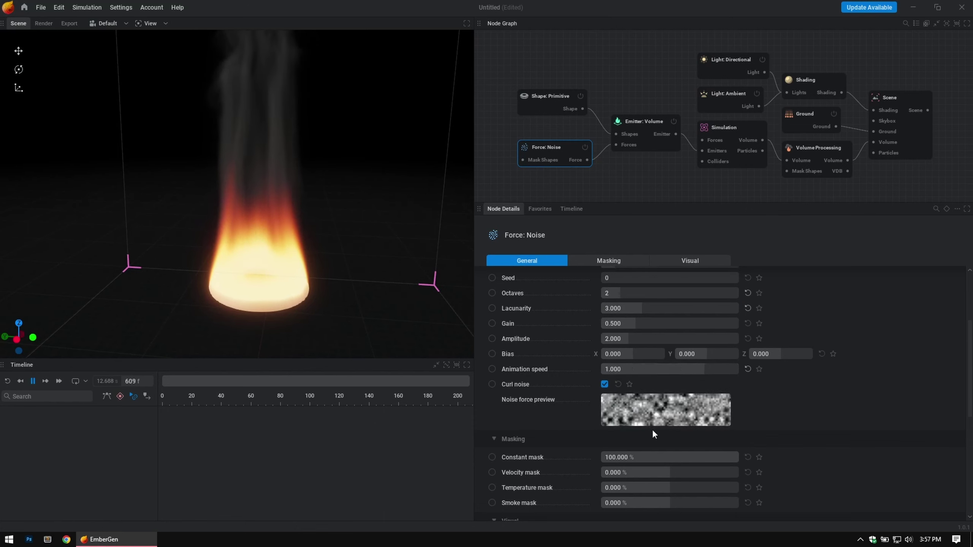
pyautogui.doubleClick(642, 371)
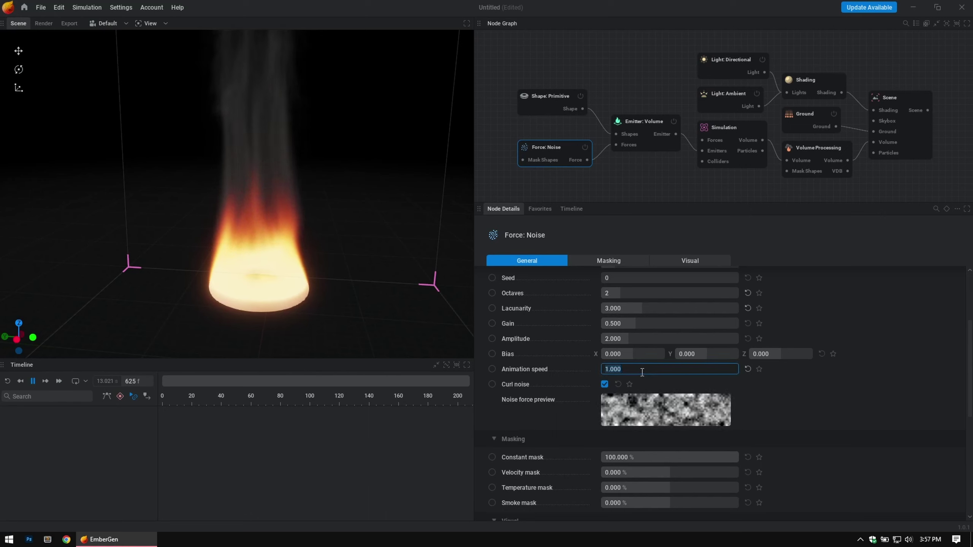
pyautogui.write('0')
pyautogui.press('Return')
# Step: Set the noise force's animation speed to 10 and check the flame from another angle
pyautogui.doubleClick(641, 369)
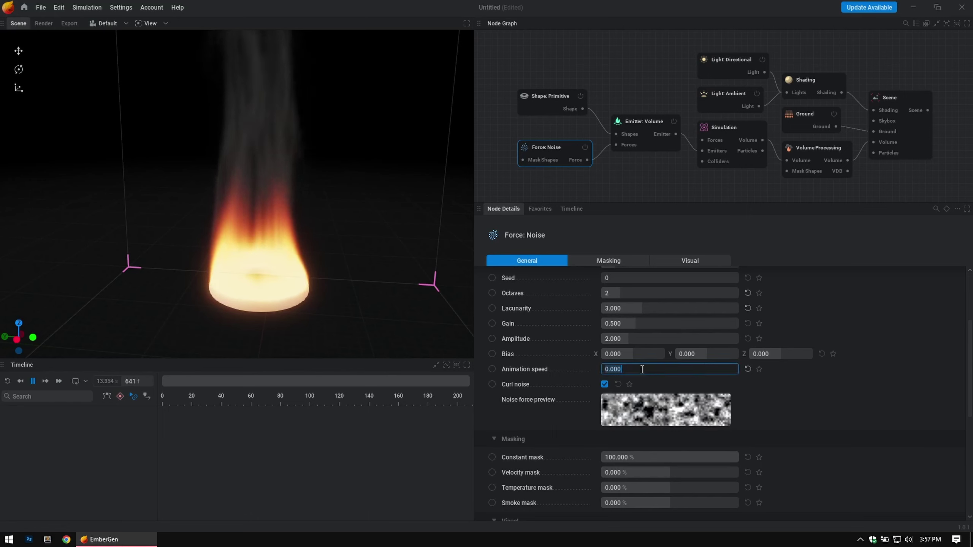
pyautogui.press('Return')
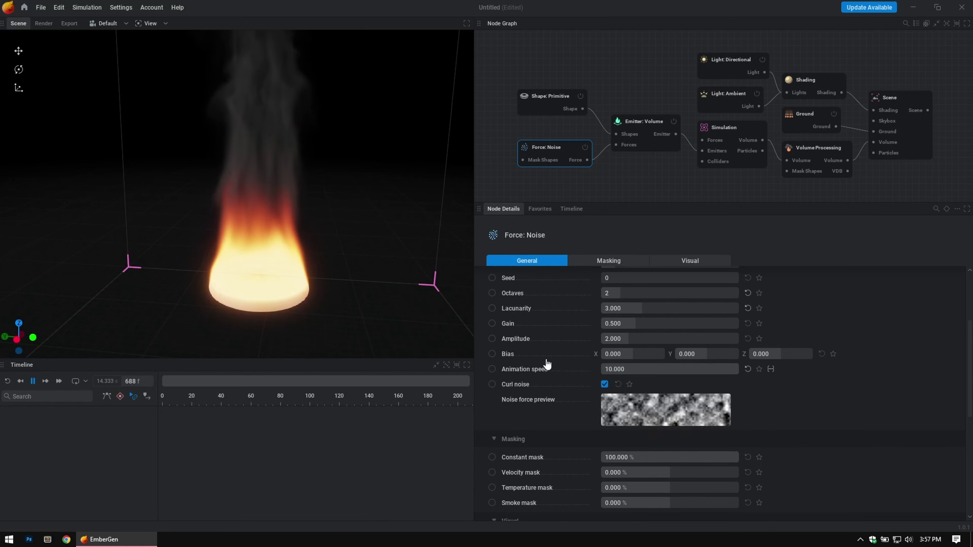
pyautogui.moveTo(353, 219); pyautogui.dragTo(367, 201)
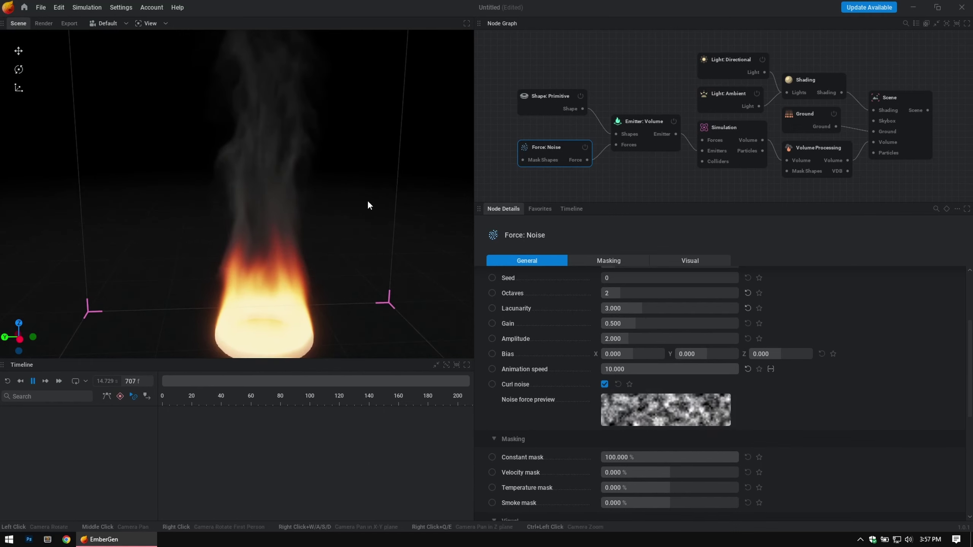
# Step: Set the noise force's animation speed to 3 and look over its masking settings
pyautogui.doubleClick(634, 369)
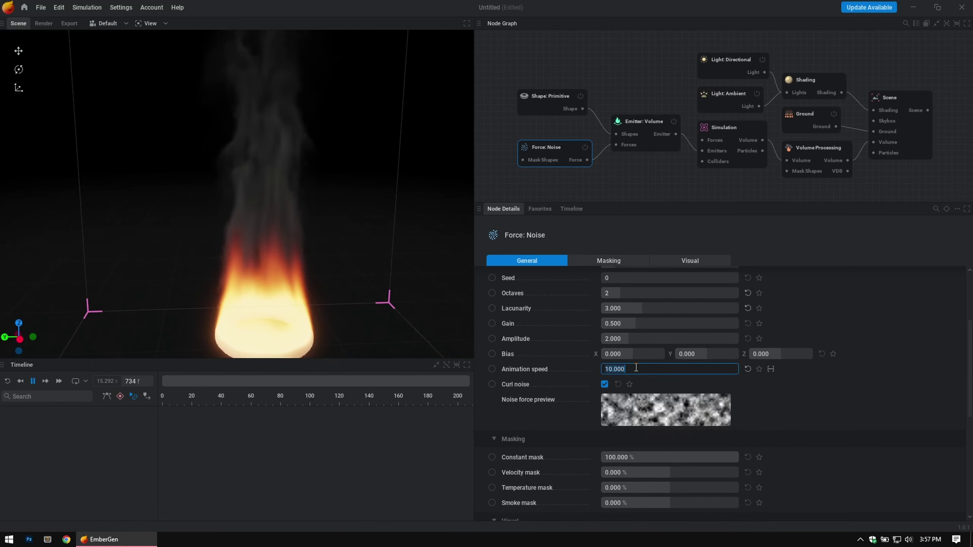
pyautogui.write('3')
pyautogui.press('Return')
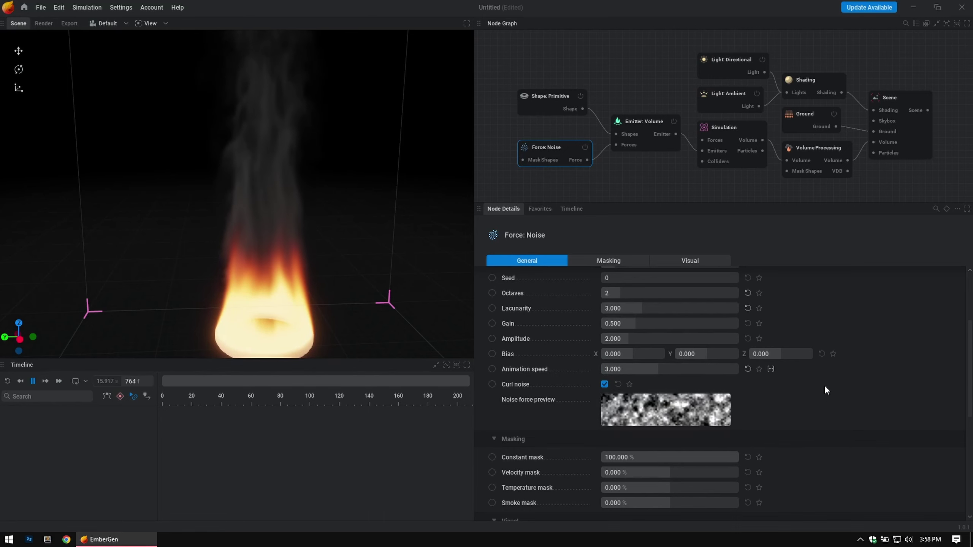
pyautogui.scroll(-3, 543, 398)
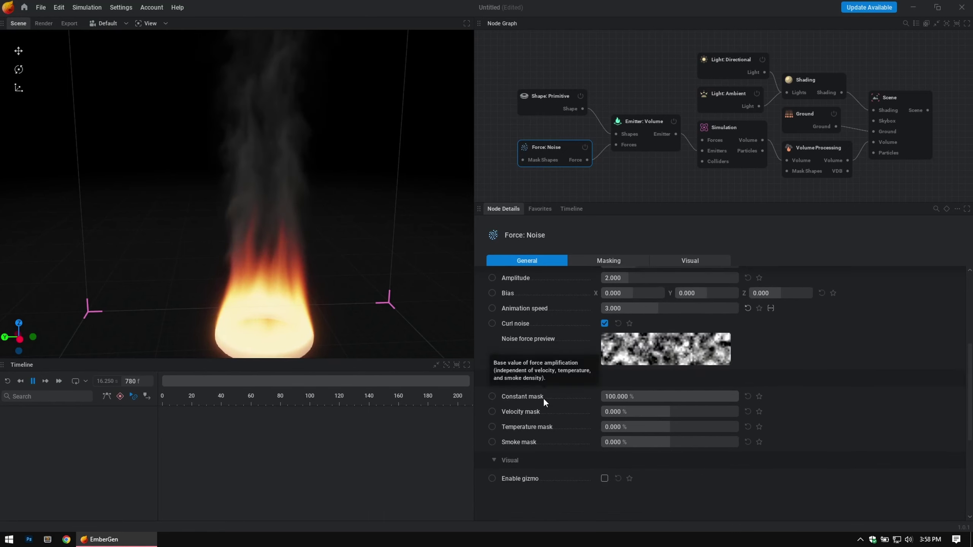
pyautogui.scroll(1, 914, 406)
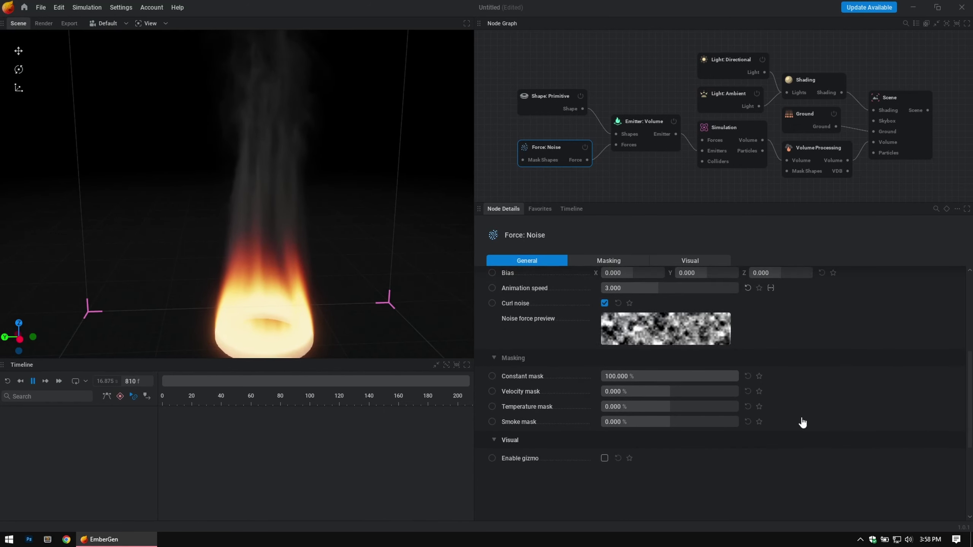
pyautogui.scroll(5, 824, 414)
pyautogui.scroll(2, 855, 407)
# Step: Move the volume emitter node slightly lower in the node graph to make room above it
pyautogui.moveTo(650, 169); pyautogui.dragTo(648, 129, button='middle')
pyautogui.click(650, 88)
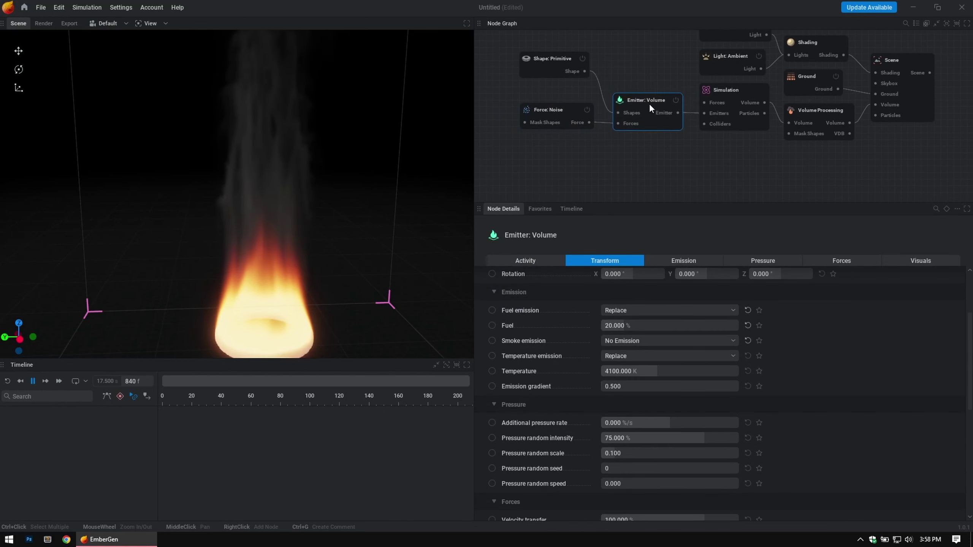
pyautogui.moveTo(650, 104); pyautogui.dragTo(653, 118)
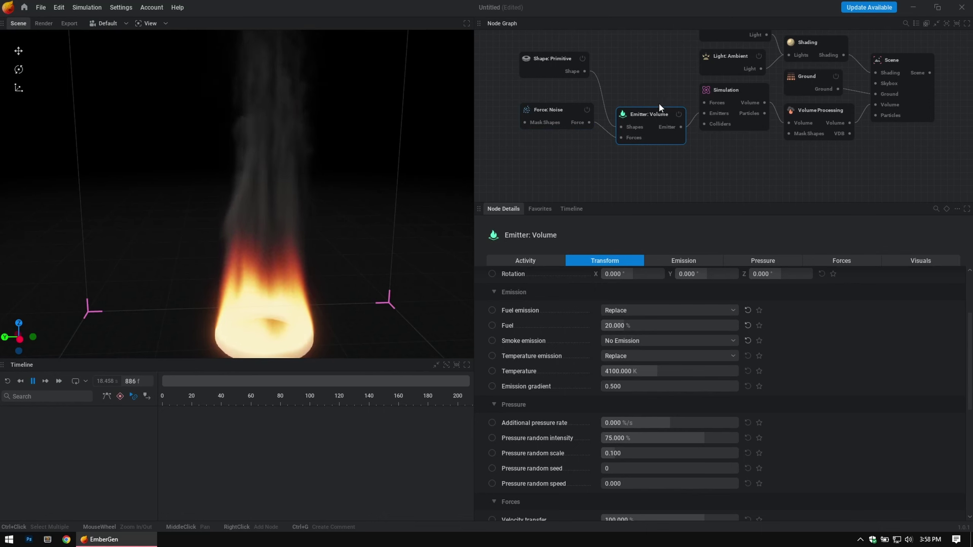
pyautogui.moveTo(646, 112); pyautogui.dragTo(647, 116)
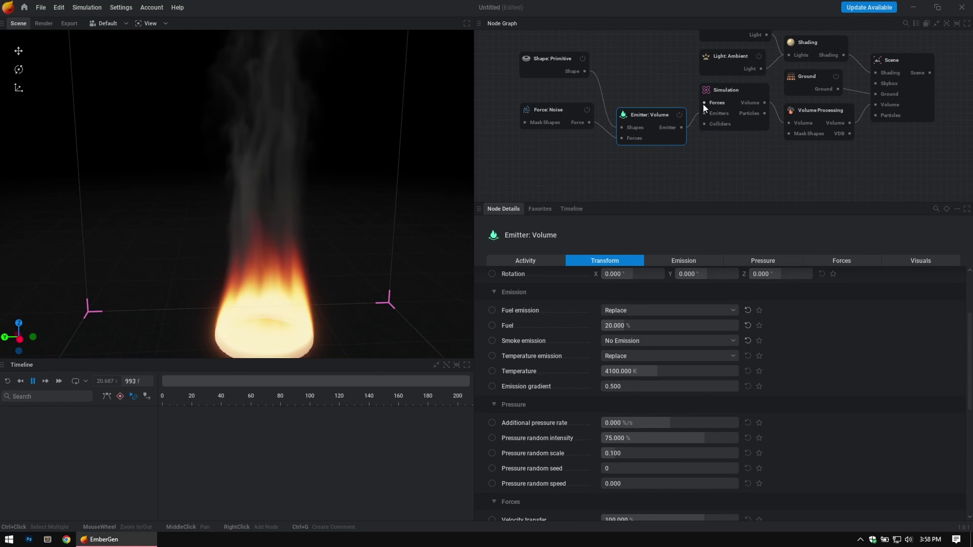
# Step: Duplicate the noise force node, place the copy above the volume emitter and connect it to the Simulation node's Forces input
pyautogui.moveTo(704, 102); pyautogui.dragTo(660, 65)
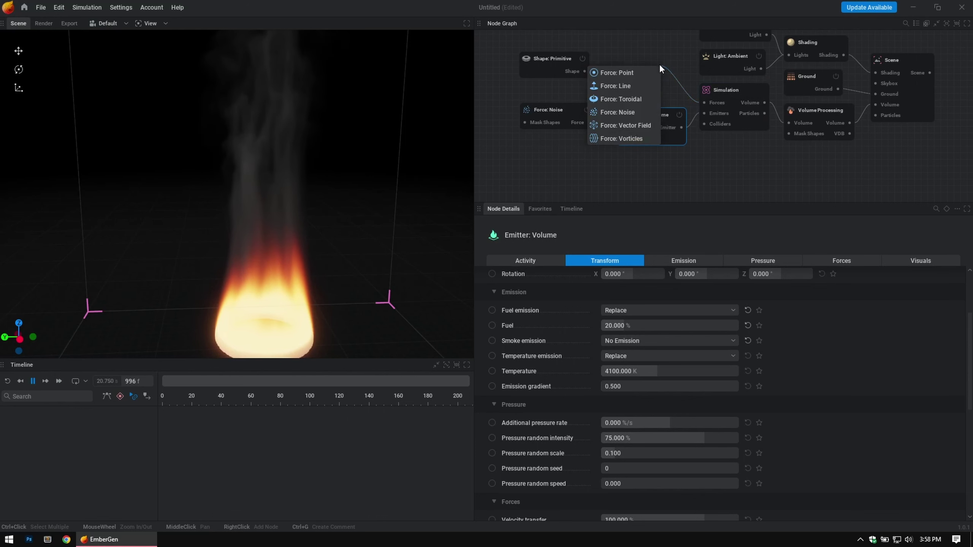
pyautogui.click(740, 176)
pyautogui.click(563, 115)
pyautogui.rightClick(563, 115)
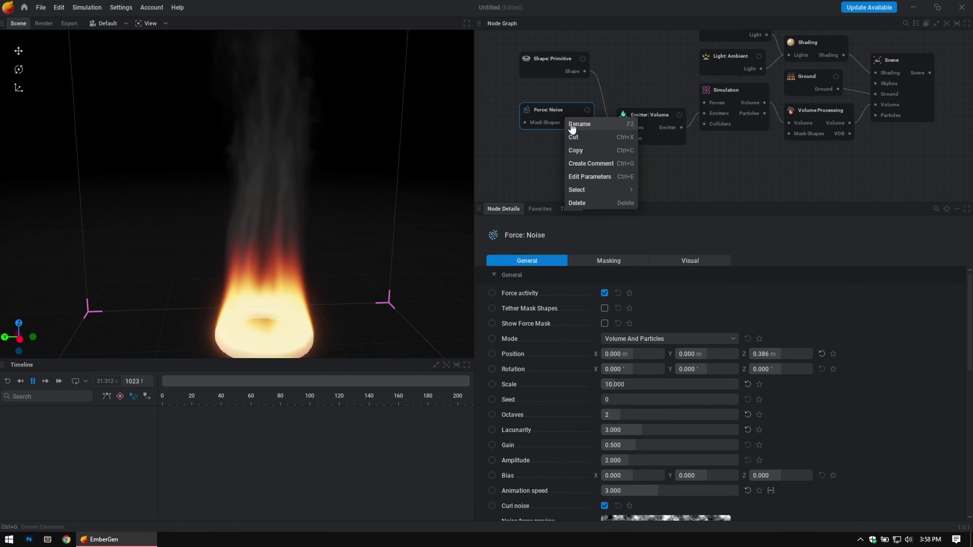
pyautogui.click(580, 150)
pyautogui.rightClick(624, 86)
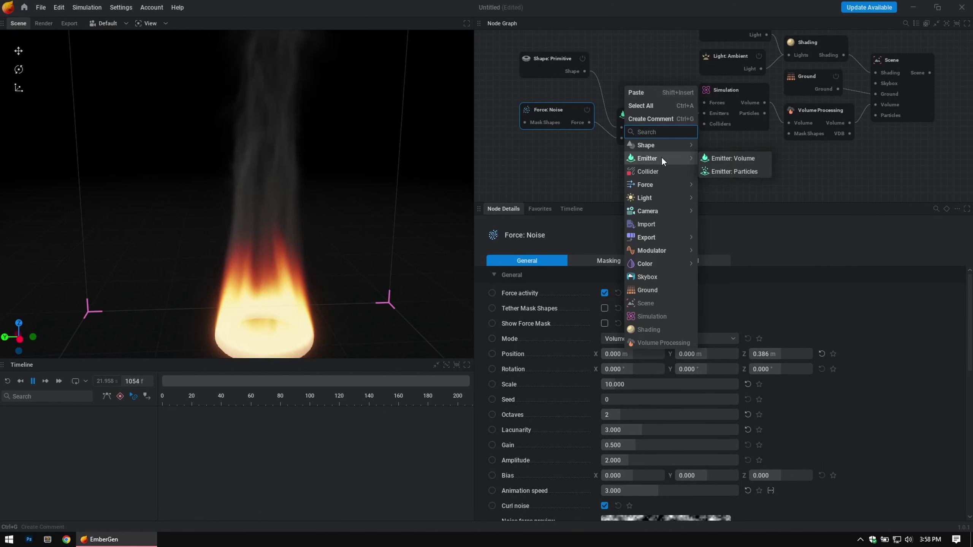
pyautogui.click(638, 93)
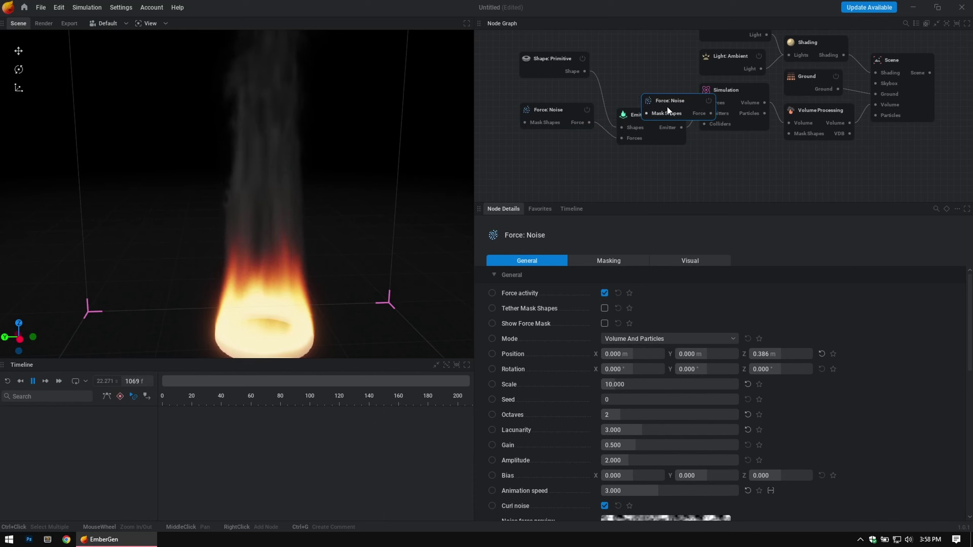
pyautogui.moveTo(668, 109); pyautogui.dragTo(704, 101)
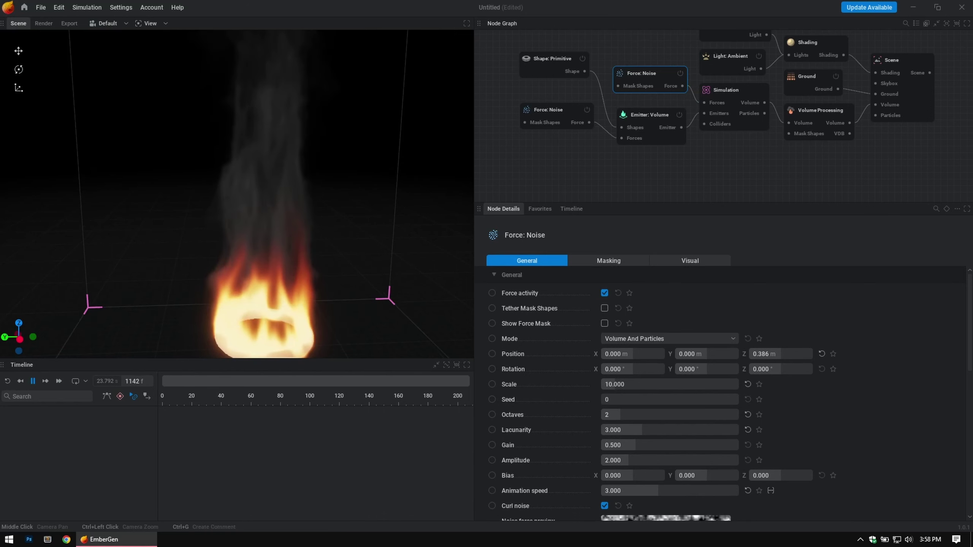
# Step: Temporarily disable the emitter's original noise force to compare the flame, and enable it again
pyautogui.moveTo(339, 325); pyautogui.dragTo(332, 265, button='middle')
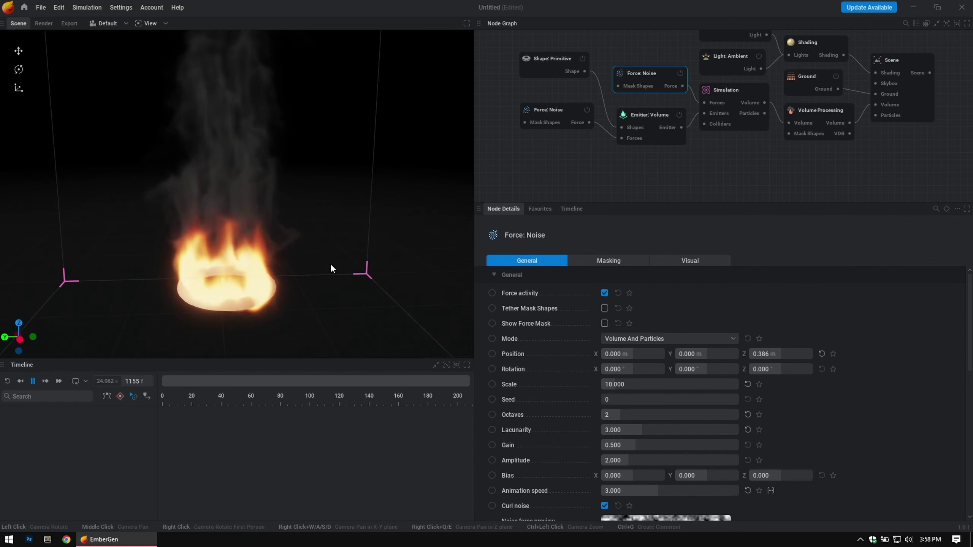
pyautogui.click(587, 110)
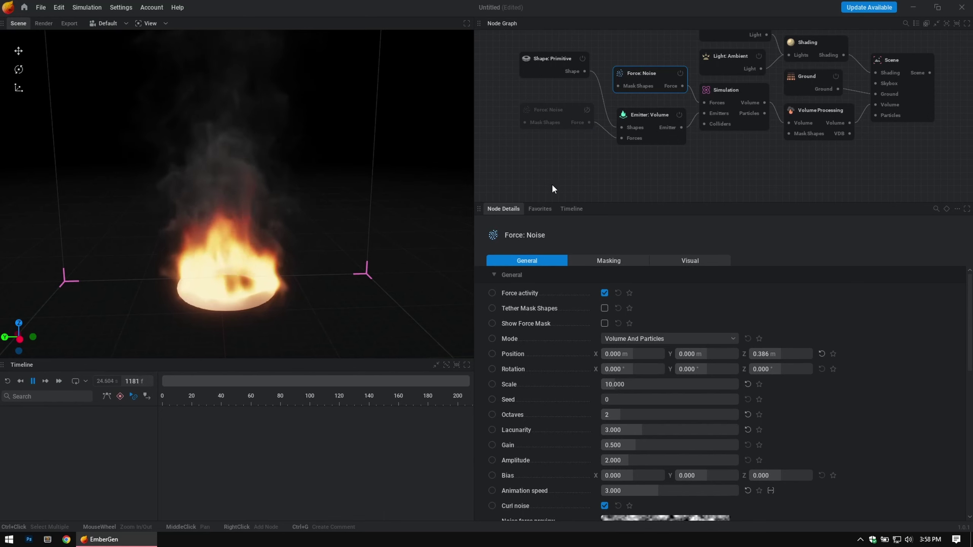
pyautogui.click(587, 110)
pyautogui.moveTo(717, 159); pyautogui.dragTo(702, 164, button='middle')
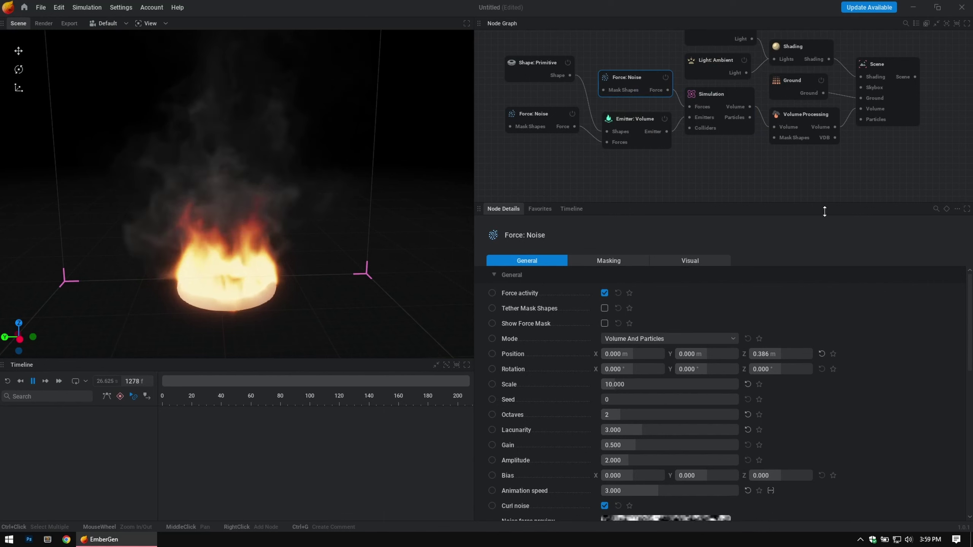
# Step: Try a scale of 5 on the simulation's noise force and check the flame up close and from farther away
pyautogui.click(638, 383)
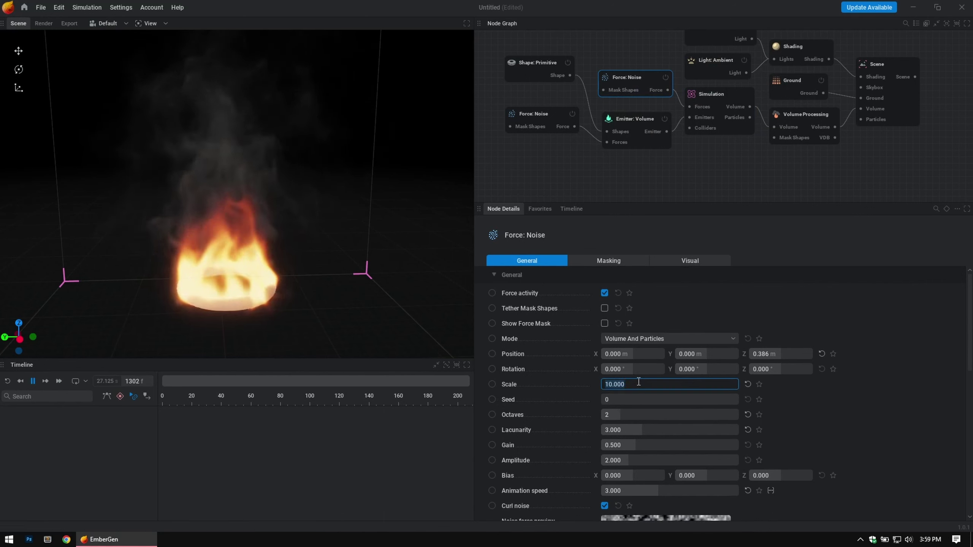
pyautogui.write('5')
pyautogui.press('Return')
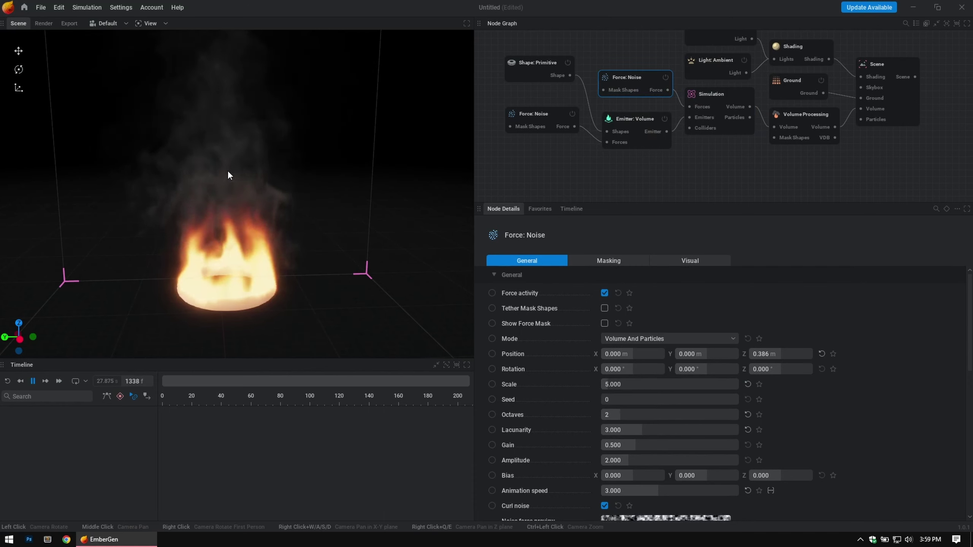
pyautogui.scroll(3, 227, 171)
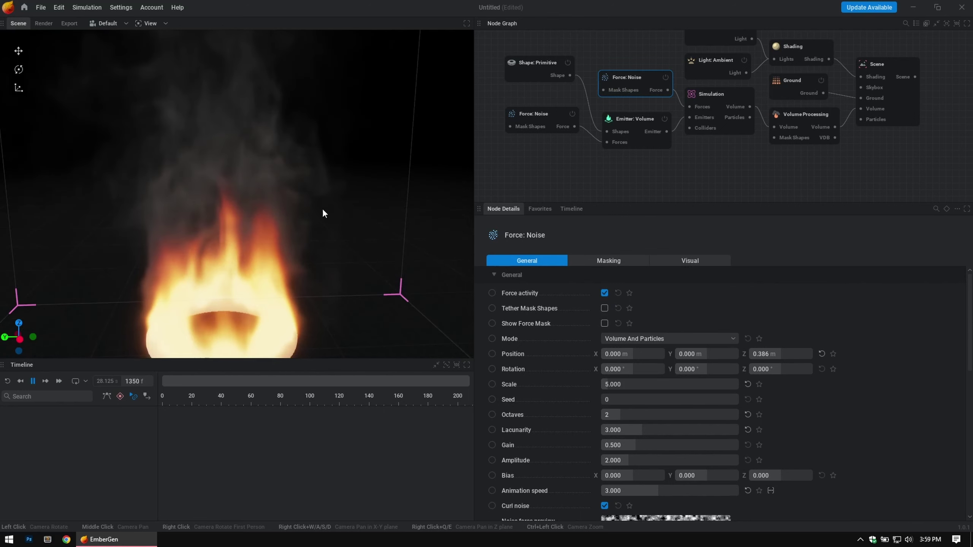
pyautogui.scroll(-4, 323, 209)
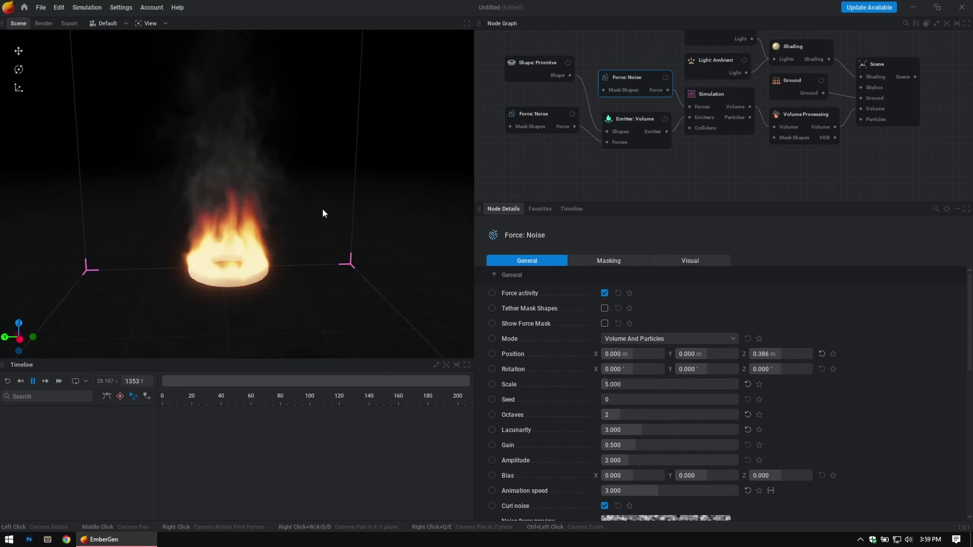
# Step: Try a scale of 20 on the simulation's noise force and inspect the fire and smoke in the viewport
pyautogui.doubleClick(632, 384)
pyautogui.write('20')
pyautogui.press('Return')
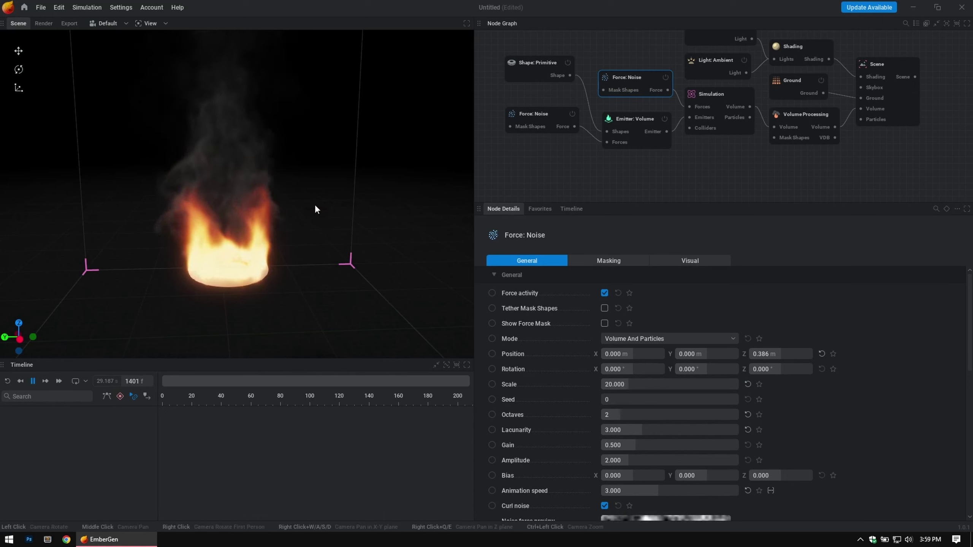
pyautogui.scroll(2, 169, 193)
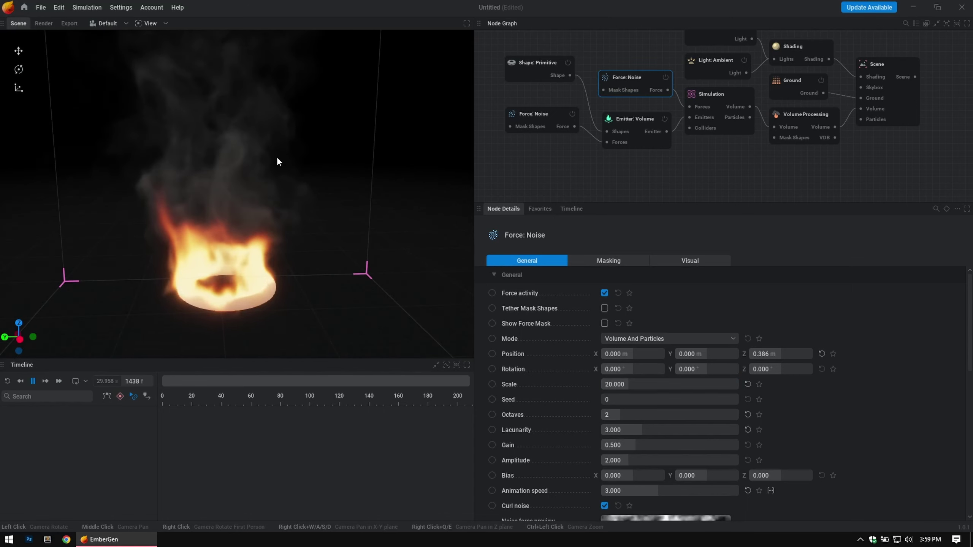
pyautogui.moveTo(257, 215)
pyautogui.mouseDown()
pyautogui.moveTo(263, 246)
pyautogui.moveTo(257, 215)
pyautogui.mouseUp()
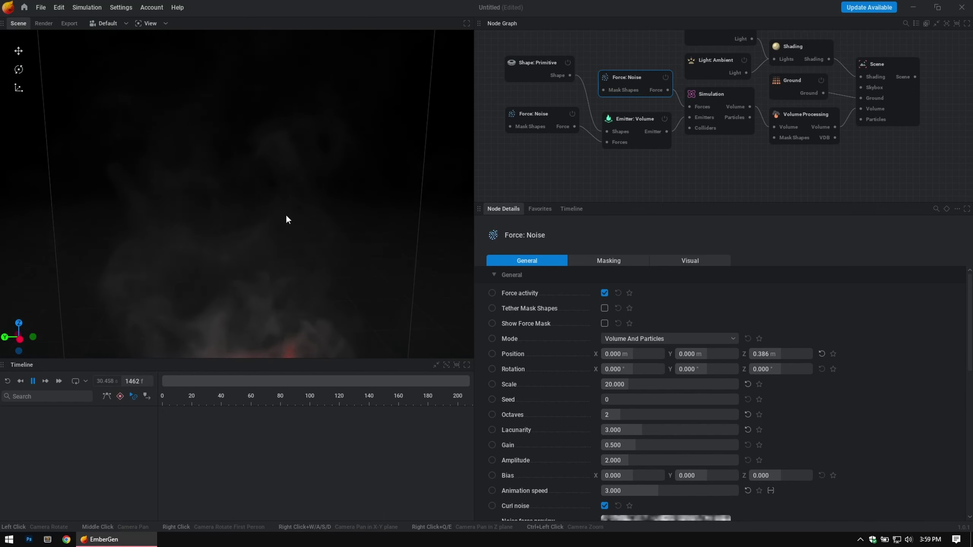
pyautogui.moveTo(298, 281)
pyautogui.mouseDown()
pyautogui.moveTo(293, 255)
pyautogui.moveTo(296, 288)
pyautogui.mouseUp()
# Step: Set the simulation noise force's scale to 6 and its octaves to 1
pyautogui.doubleClick(633, 384)
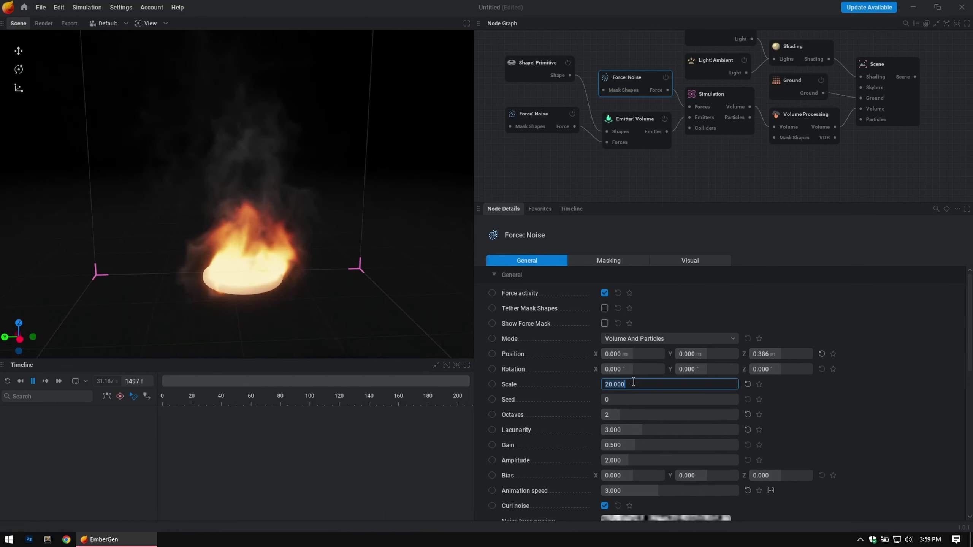
pyautogui.write('6')
pyautogui.press('Return')
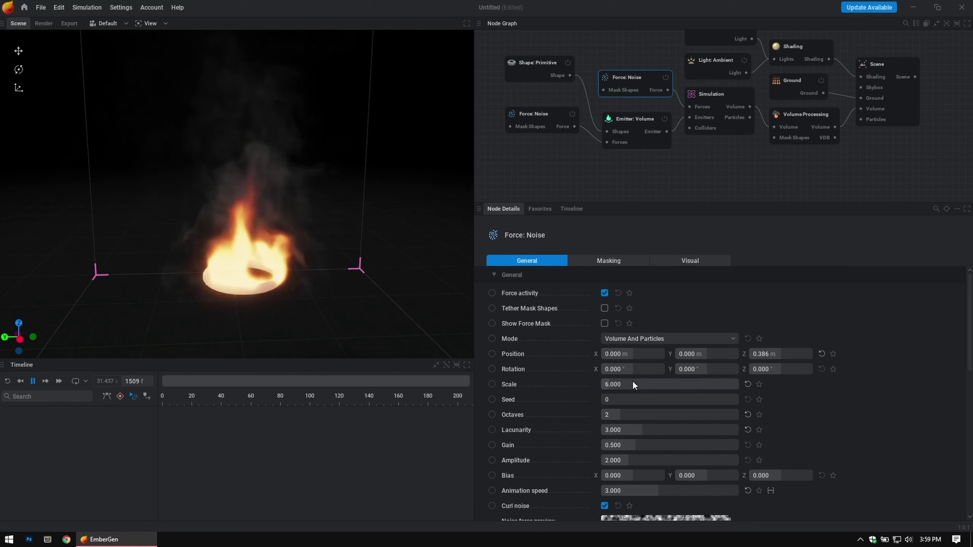
pyautogui.moveTo(619, 416); pyautogui.dragTo(609, 416)
# Step: Set the simulation noise force's lacunarity to 2 and its animation speed to 2
pyautogui.doubleClick(652, 431)
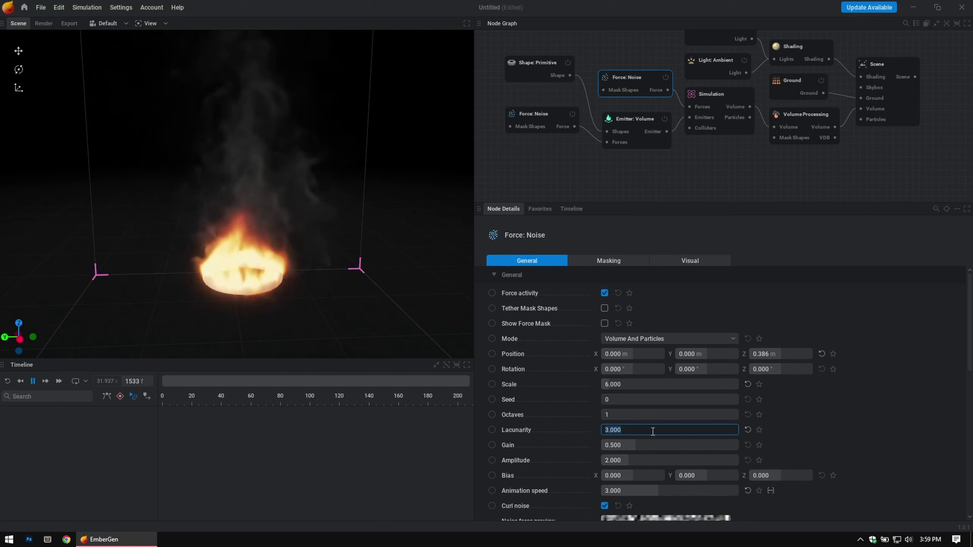
pyautogui.write('2')
pyautogui.press('Return')
pyautogui.scroll(-2, 779, 394)
pyautogui.scroll(-1, 781, 394)
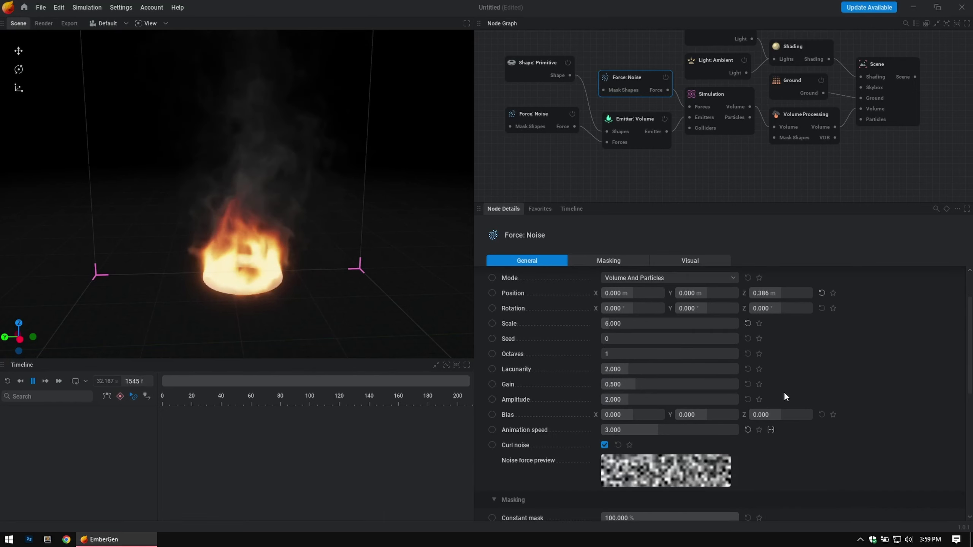
pyautogui.doubleClick(622, 430)
pyautogui.write('2')
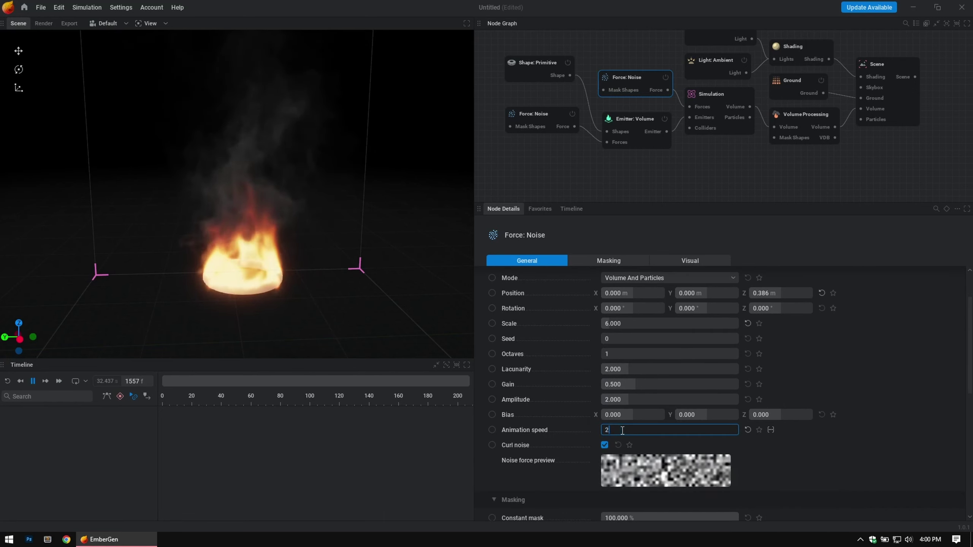
pyautogui.press('Return')
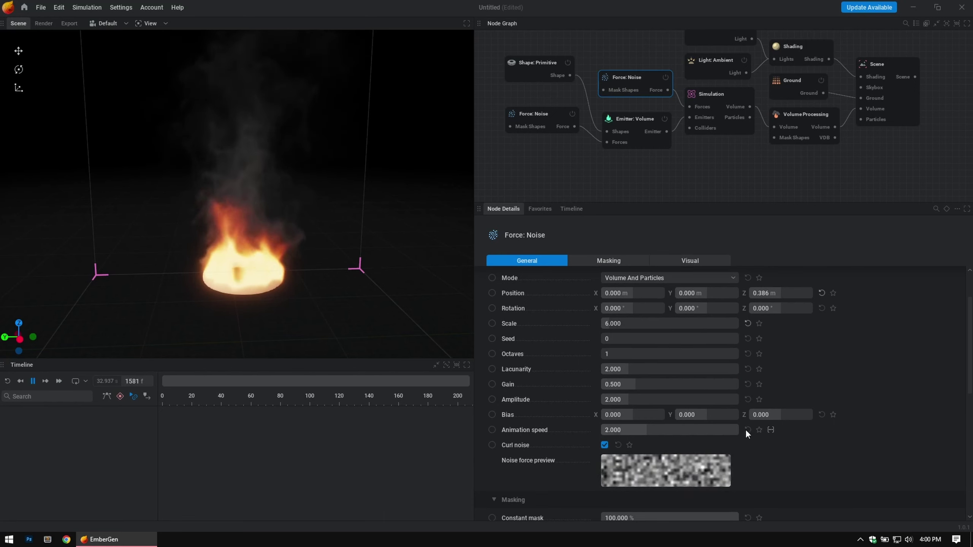
pyautogui.scroll(-4, 821, 432)
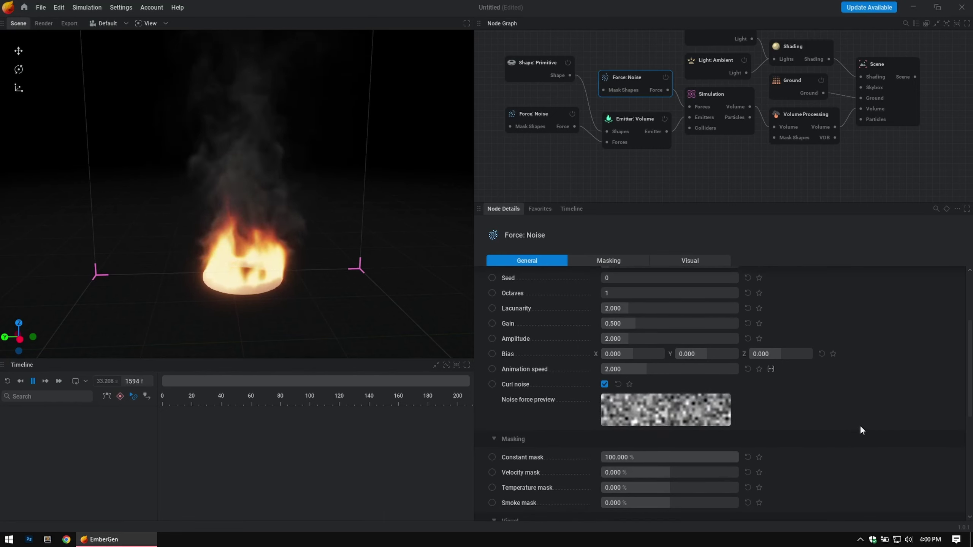
pyautogui.scroll(4, 859, 425)
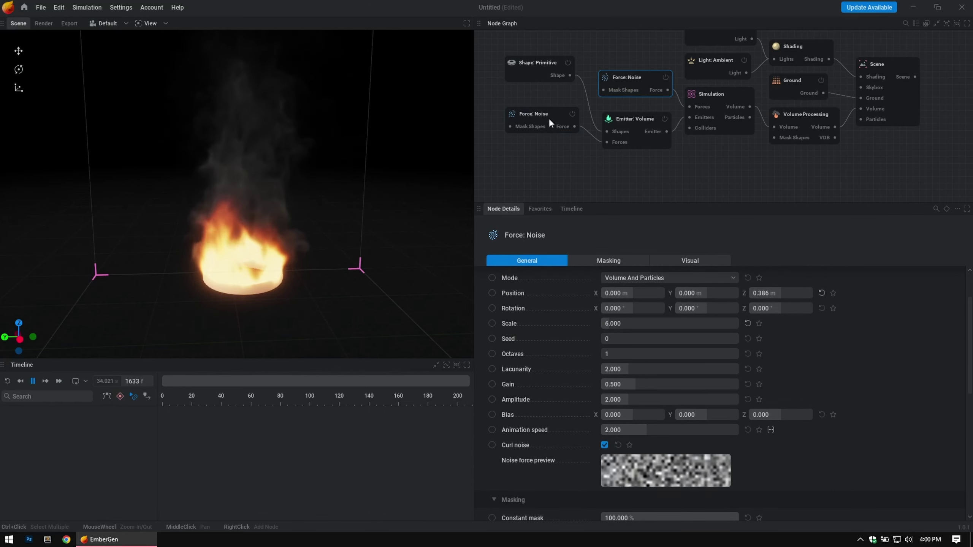
# Step: Try seed values of 1000 and 2 on the simulation's noise force
pyautogui.doubleClick(616, 335)
pyautogui.write('1000')
pyautogui.press('Return')
pyautogui.doubleClick(623, 336)
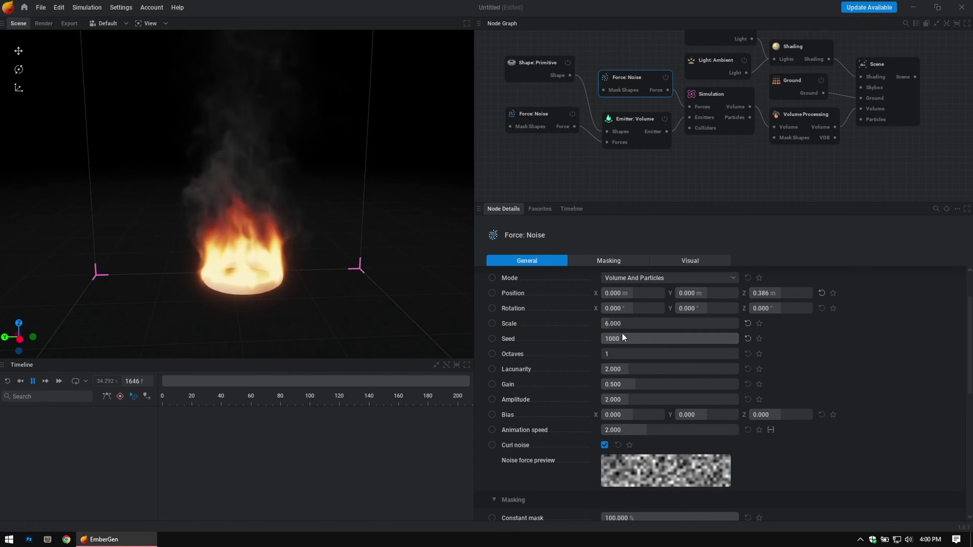
pyautogui.write('2')
pyautogui.press('Return')
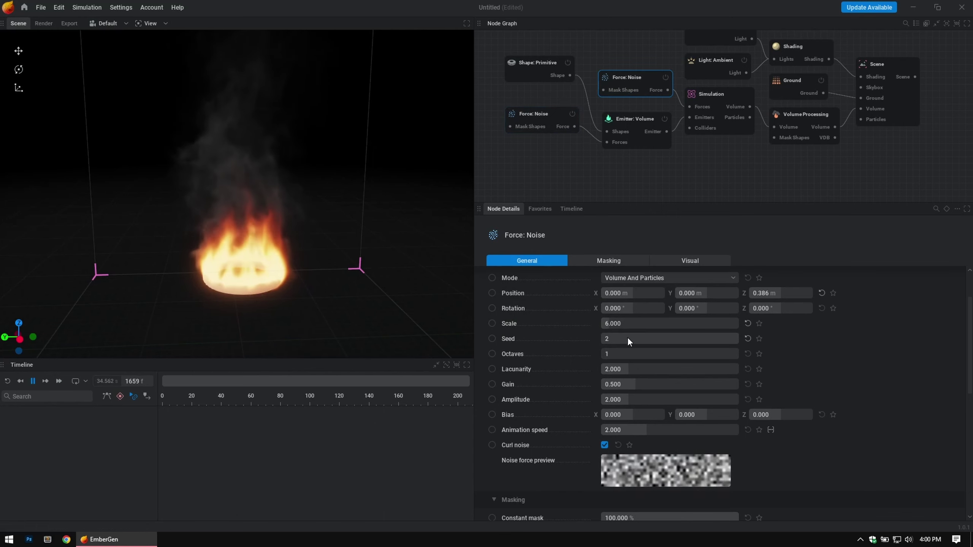
# Step: Set the simulation noise force's seed to 59 and bring the whole node graph into view
pyautogui.doubleClick(616, 335)
pyautogui.write('59')
pyautogui.press('Return')
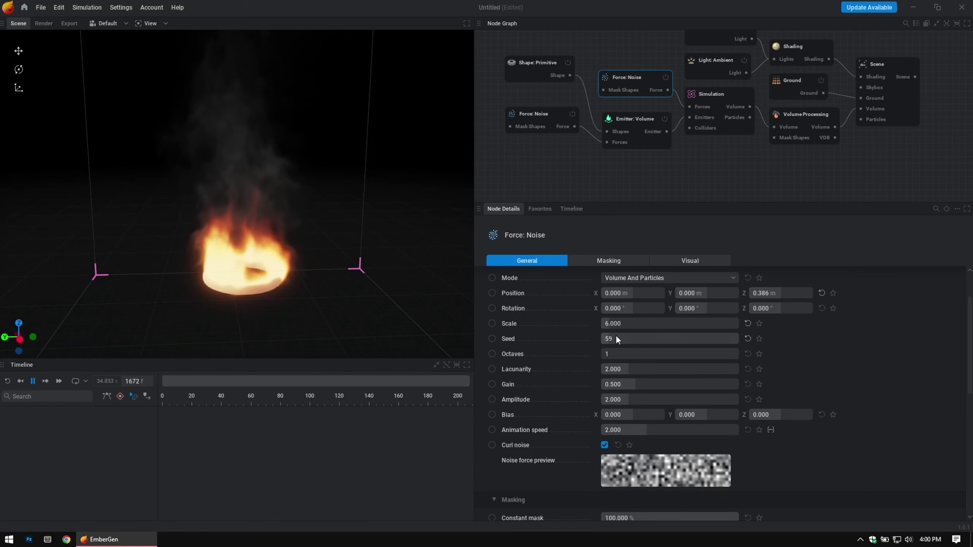
pyautogui.scroll(2, 290, 278)
pyautogui.scroll(-3, 309, 236)
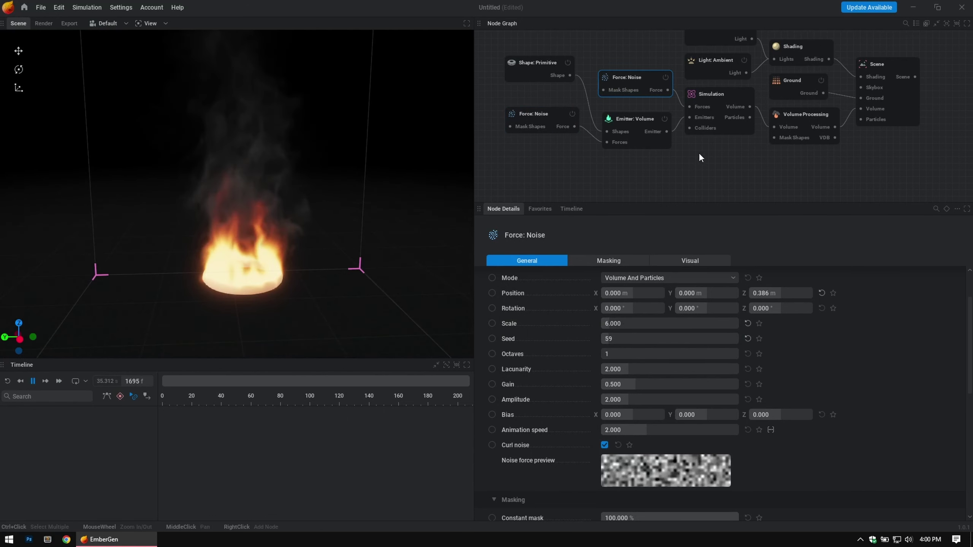
pyautogui.moveTo(699, 152); pyautogui.dragTo(764, 205, button='middle')
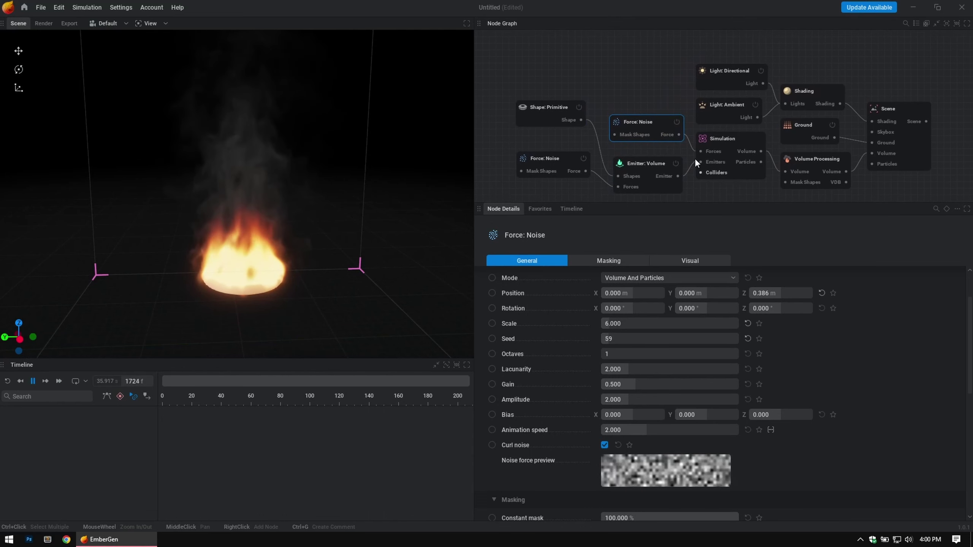
# Step: Add a line force node connected to the simulation's forces input
pyautogui.moveTo(665, 89); pyautogui.dragTo(664, 89)
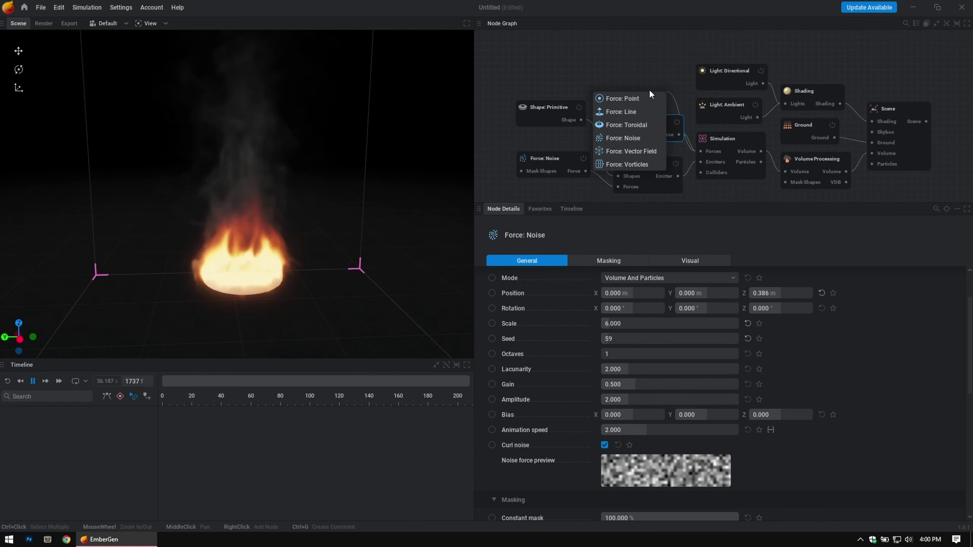
pyautogui.click(613, 109)
pyautogui.moveTo(321, 213); pyautogui.dragTo(319, 203)
pyautogui.moveTo(204, 187); pyautogui.dragTo(222, 186)
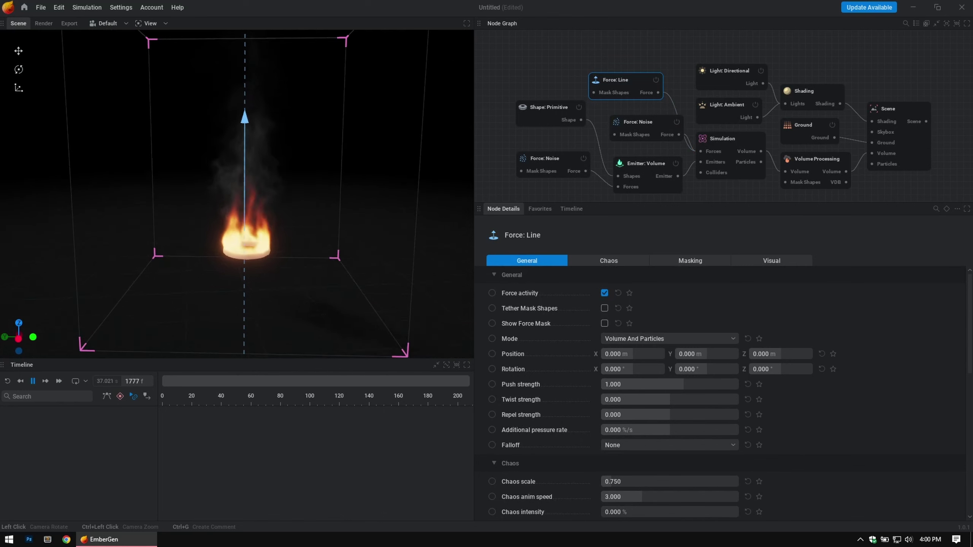
pyautogui.moveTo(312, 157)
pyautogui.mouseDown()
pyautogui.moveTo(314, 195)
pyautogui.moveTo(307, 172)
pyautogui.mouseUp()
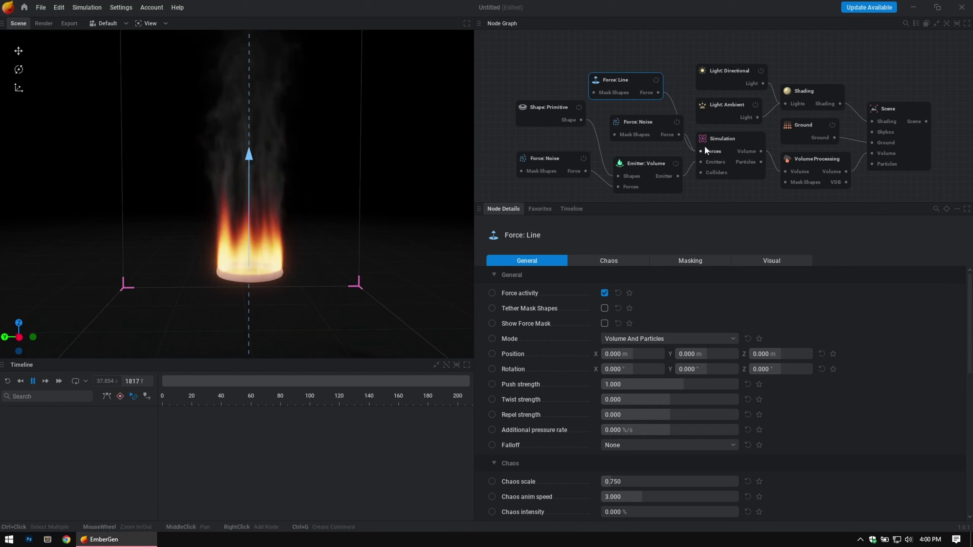
# Step: Set the line force's twist strength to 1 and its Z position to 2 m
pyautogui.moveTo(781, 355)
pyautogui.mouseDown()
pyautogui.moveTo(813, 355)
pyautogui.moveTo(751, 355)
pyautogui.moveTo(766, 355)
pyautogui.mouseUp()
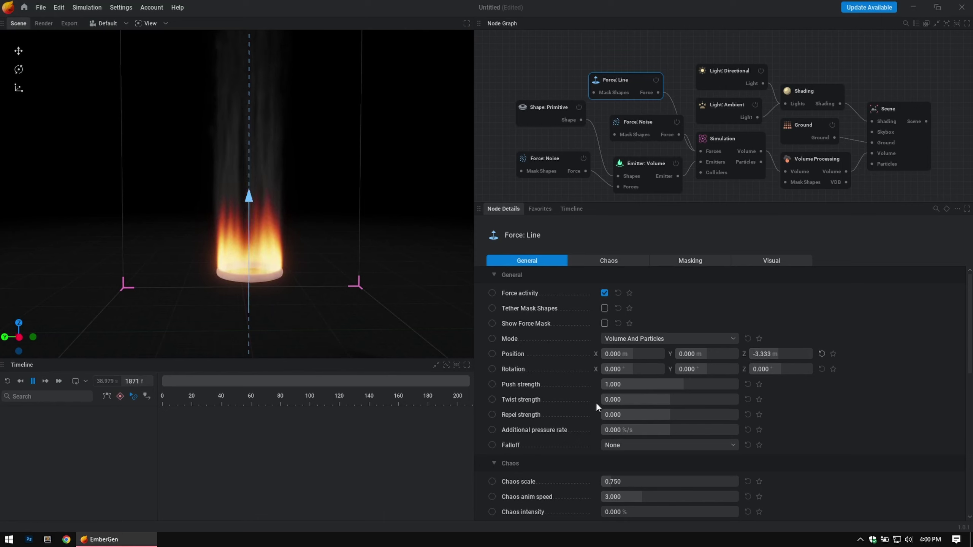
pyautogui.click(616, 401)
pyautogui.write('1')
pyautogui.press('Return')
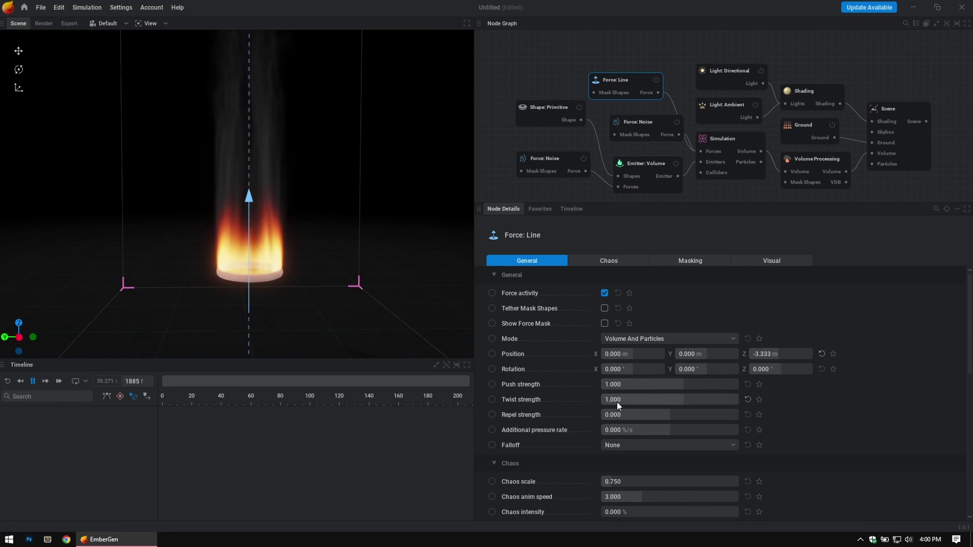
pyautogui.moveTo(781, 355)
pyautogui.mouseDown()
pyautogui.moveTo(808, 355)
pyautogui.moveTo(799, 355)
pyautogui.mouseUp()
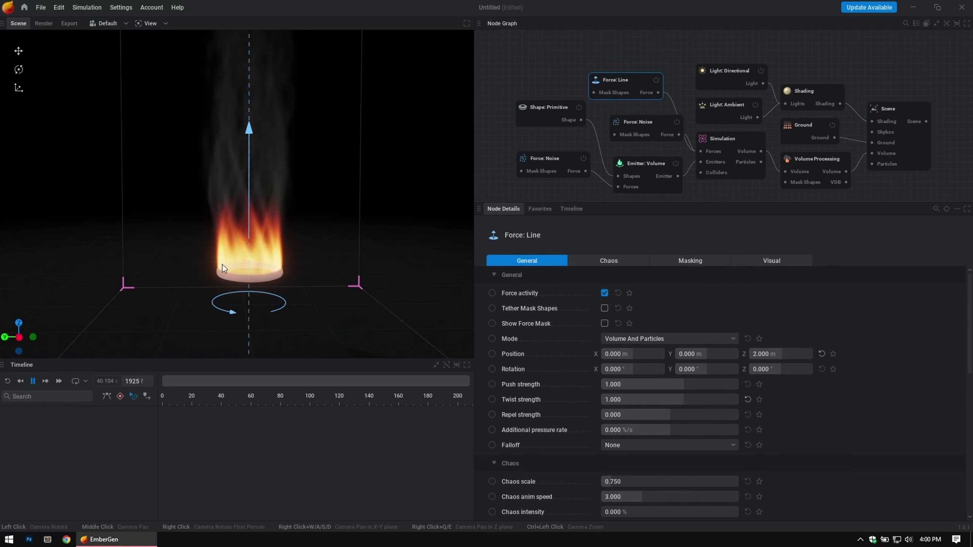
# Step: Try a twist strength of 2 on the line force
pyautogui.scroll(3, 262, 218)
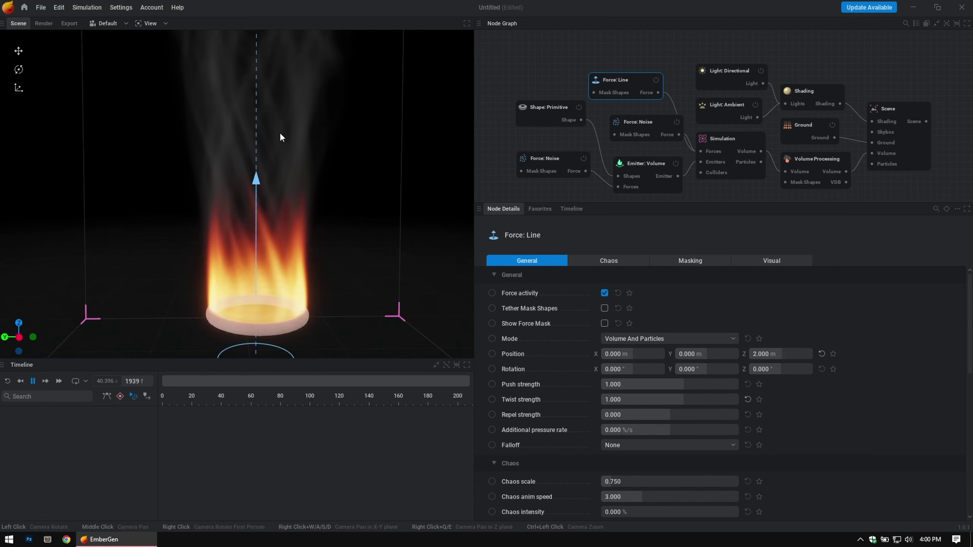
pyautogui.moveTo(240, 211); pyautogui.dragTo(241, 303)
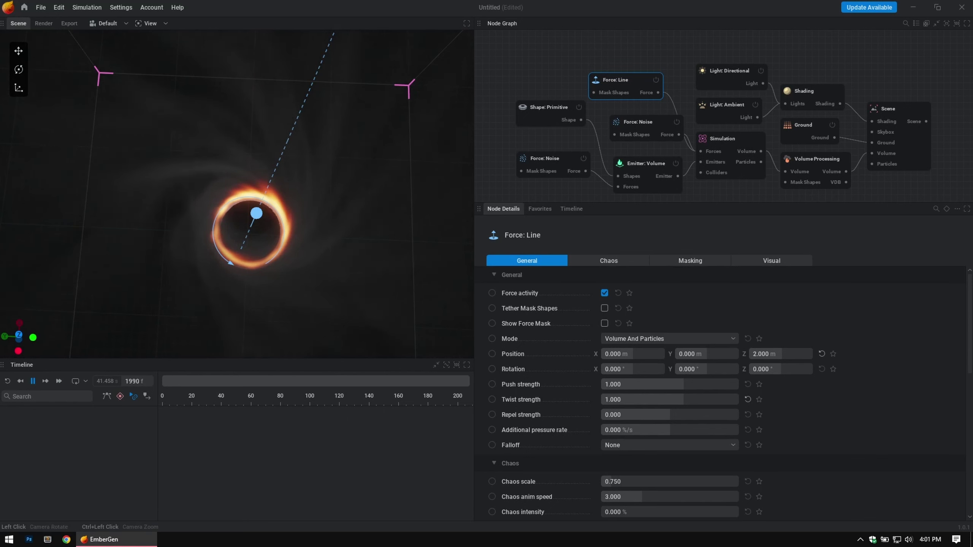
pyautogui.press('Home')
pyautogui.moveTo(268, 214); pyautogui.dragTo(282, 270)
pyautogui.scroll(10, 272, 167)
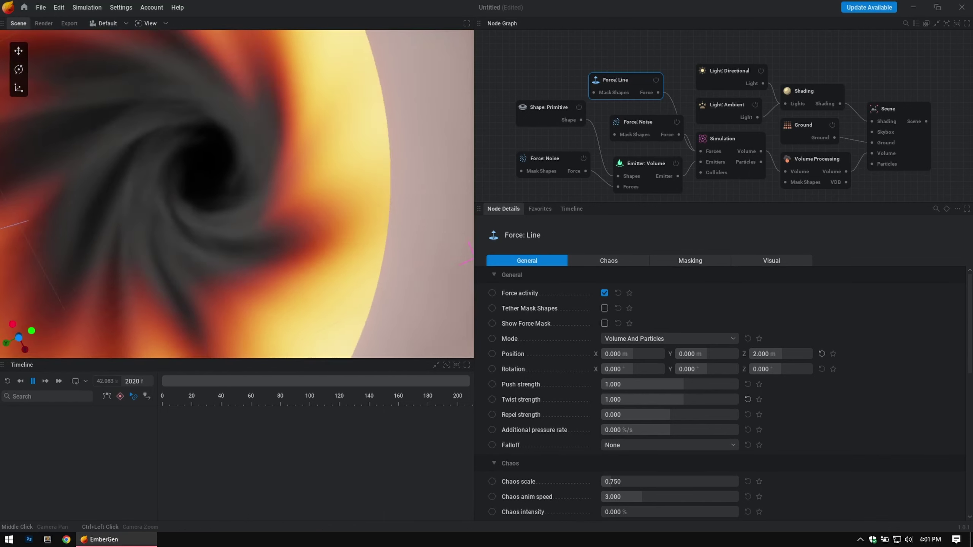
pyautogui.scroll(-3, 286, 151)
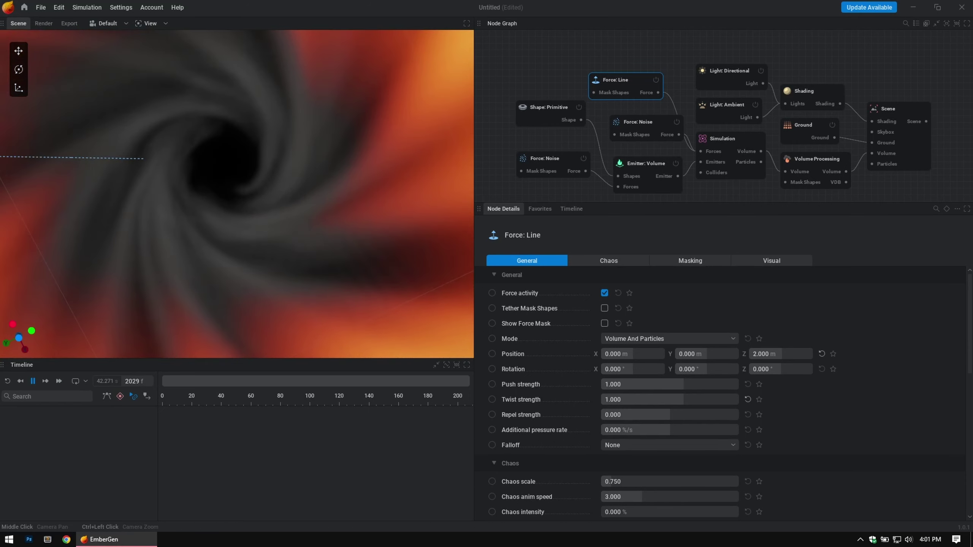
pyautogui.moveTo(286, 153); pyautogui.dragTo(287, 159)
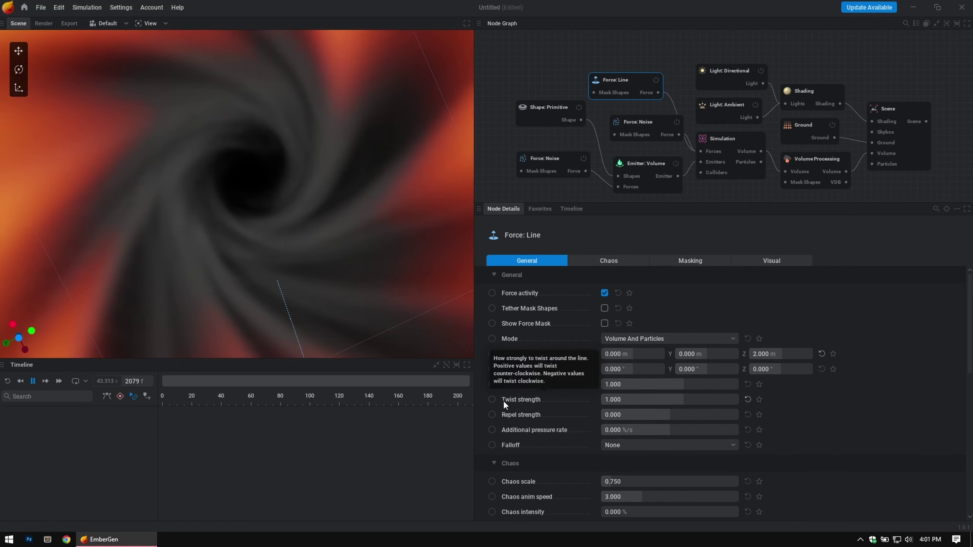
pyautogui.doubleClick(618, 399)
pyautogui.write('2')
pyautogui.press('Return')
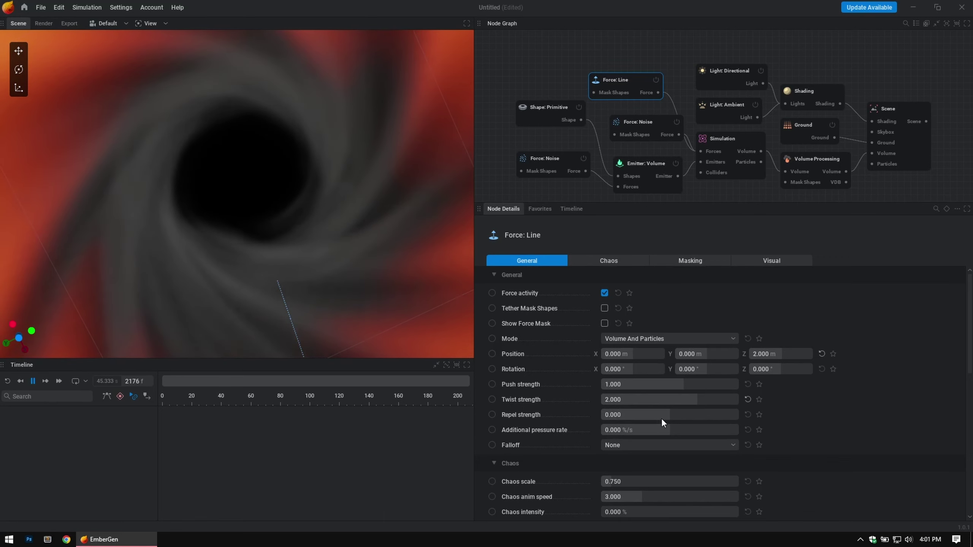
# Step: Try repel strengths of 5 and -5 on the line force and restore the default repel strength
pyautogui.moveTo(662, 418); pyautogui.dragTo(738, 415)
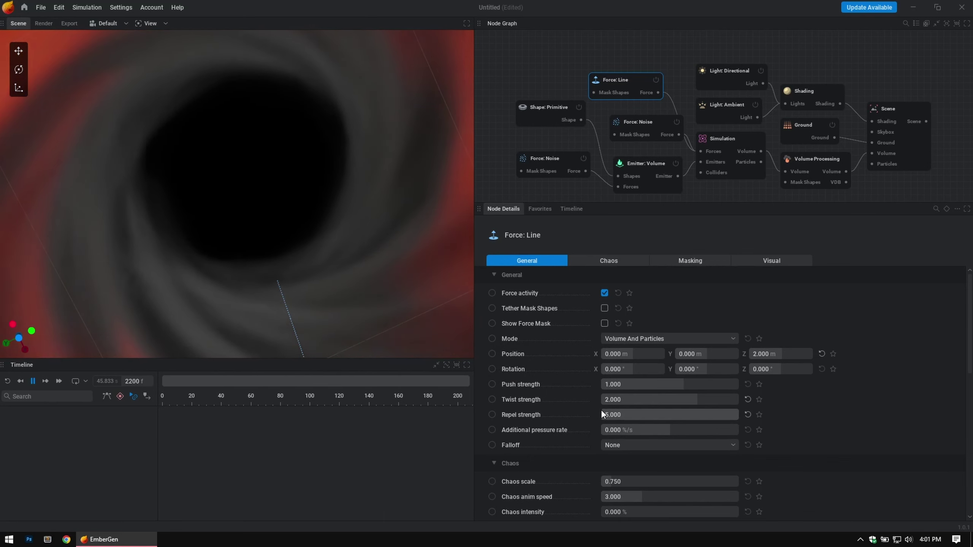
pyautogui.doubleClick(650, 412)
pyautogui.write('-5')
pyautogui.press('Return')
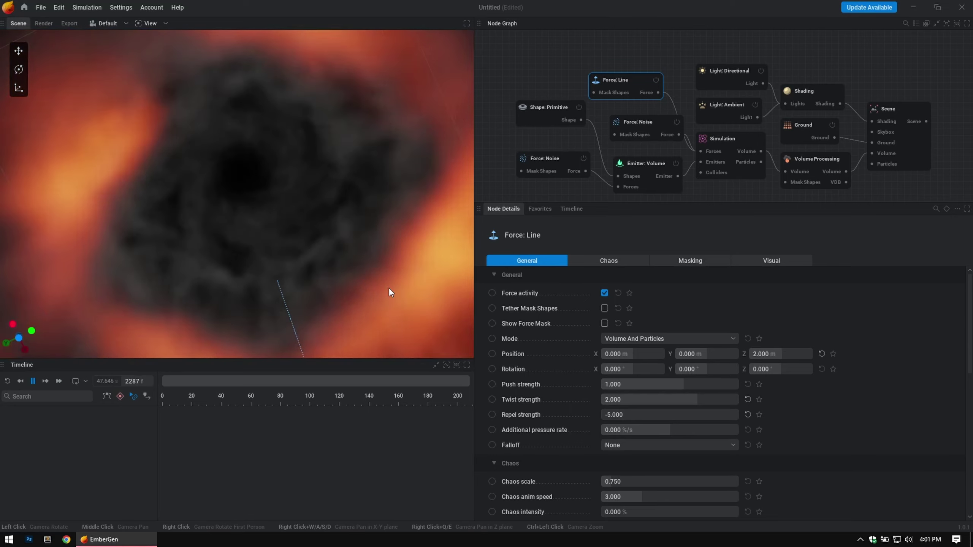
pyautogui.scroll(-10, 364, 276)
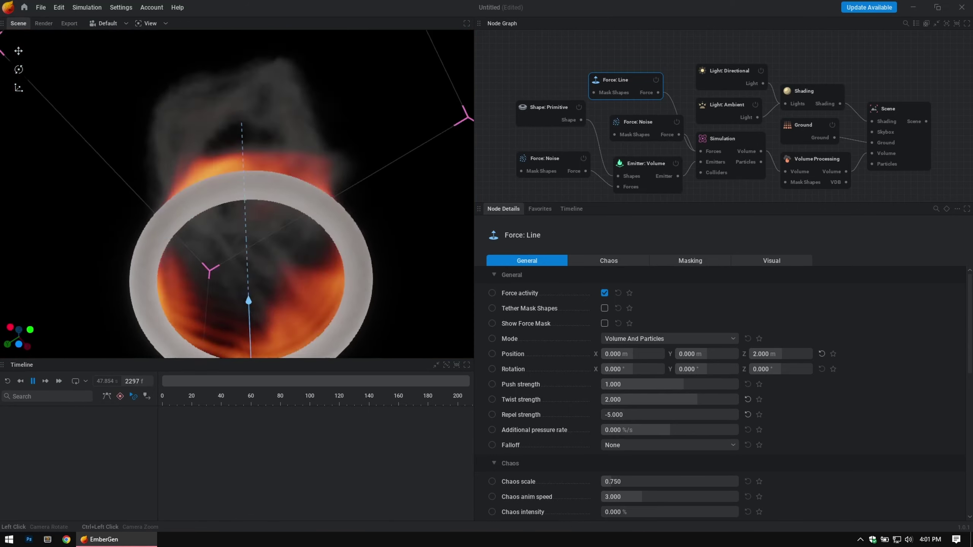
pyautogui.moveTo(299, 245); pyautogui.dragTo(269, 151)
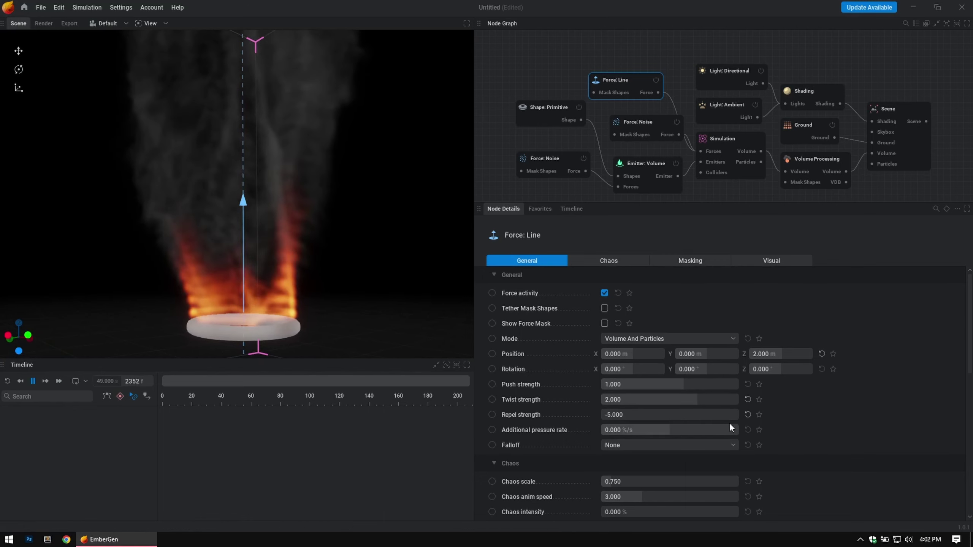
pyautogui.click(747, 414)
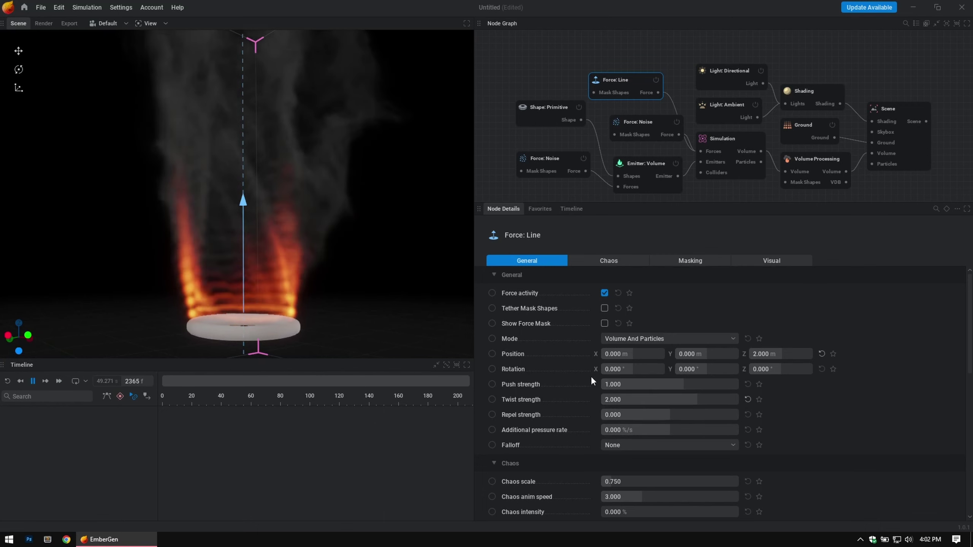
# Step: Try a push strength of 0 on the line force
pyautogui.click(638, 388)
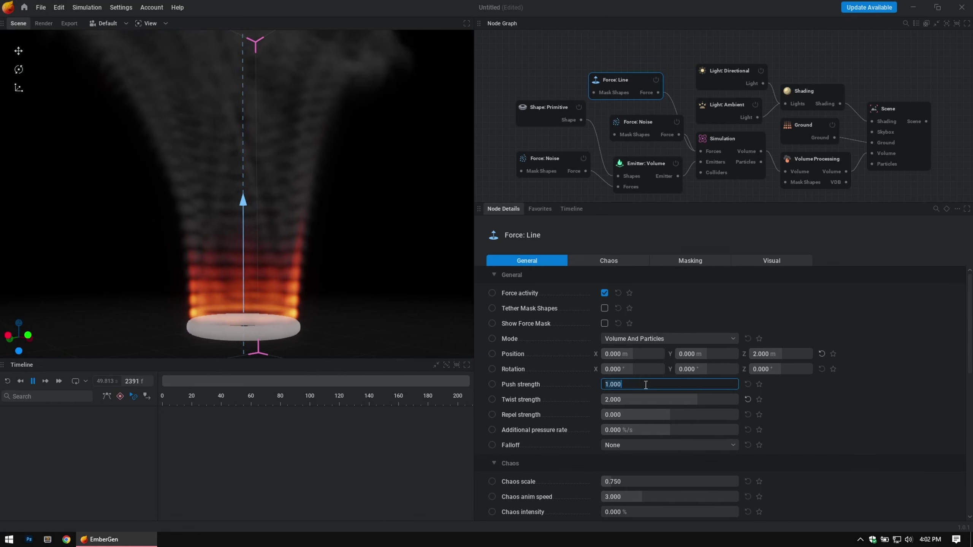
pyautogui.write('0')
pyautogui.press('Return')
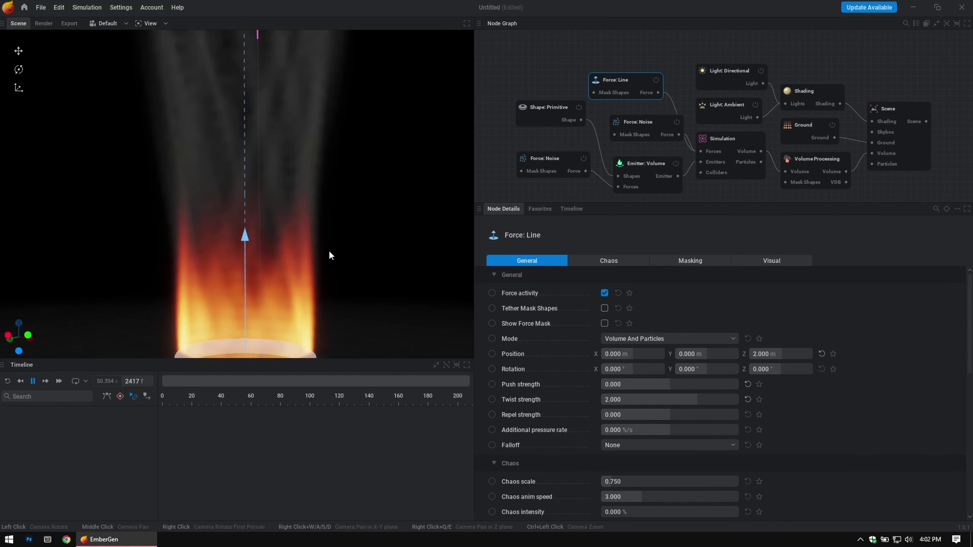
# Step: Restart the simulation and examine how the flames and smoke twist from the side and from above
pyautogui.moveTo(329, 250)
pyautogui.mouseDown()
pyautogui.moveTo(338, 209)
pyautogui.moveTo(328, 262)
pyautogui.mouseUp()
pyautogui.press('r')
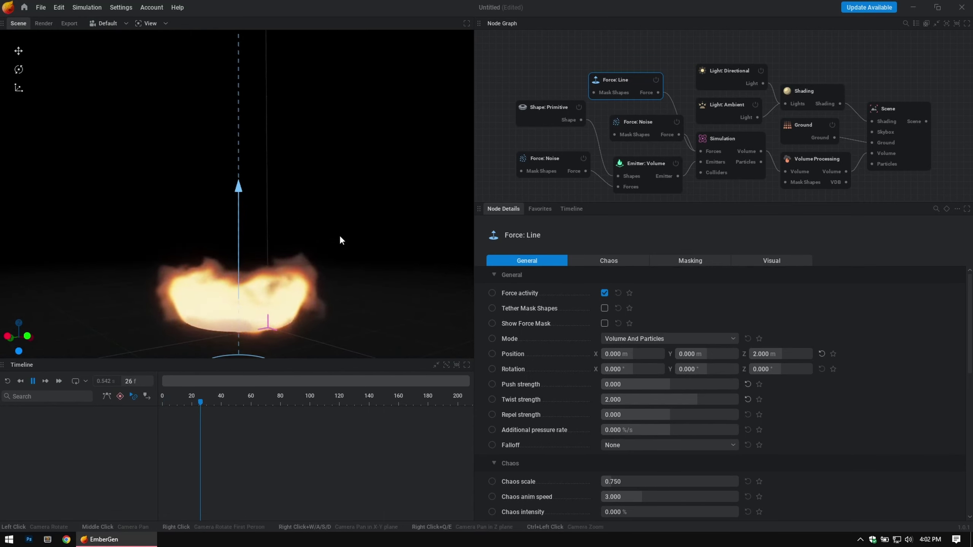
pyautogui.moveTo(328, 213); pyautogui.dragTo(303, 182)
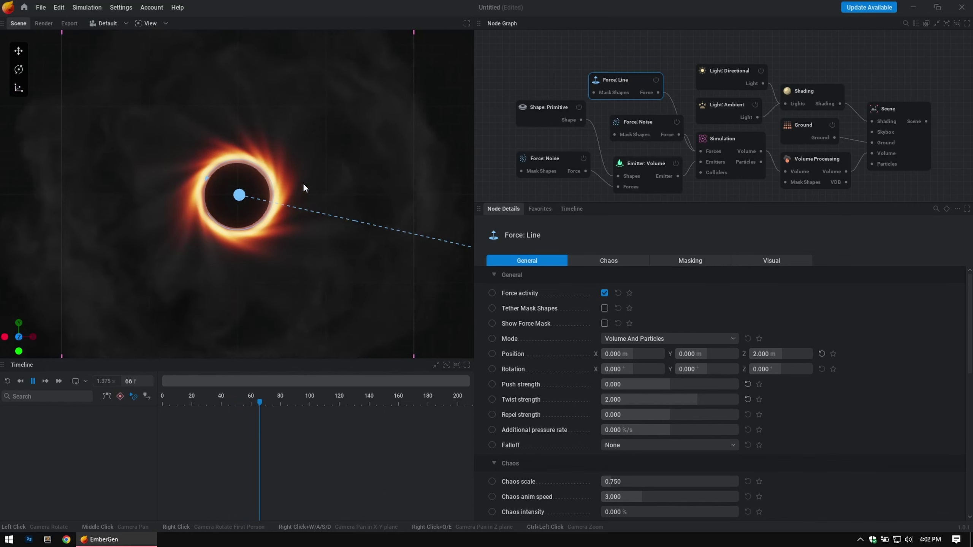
pyautogui.press('f')
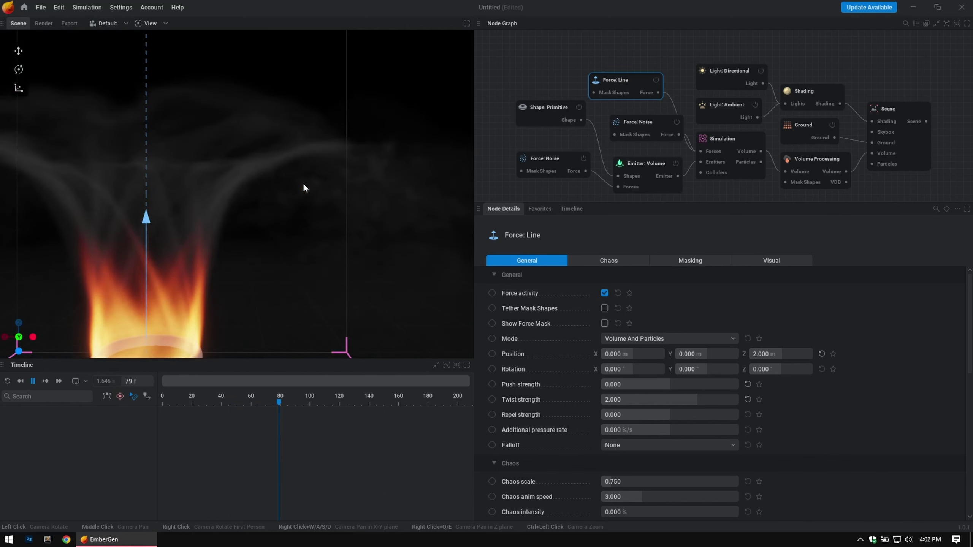
pyautogui.press('f')
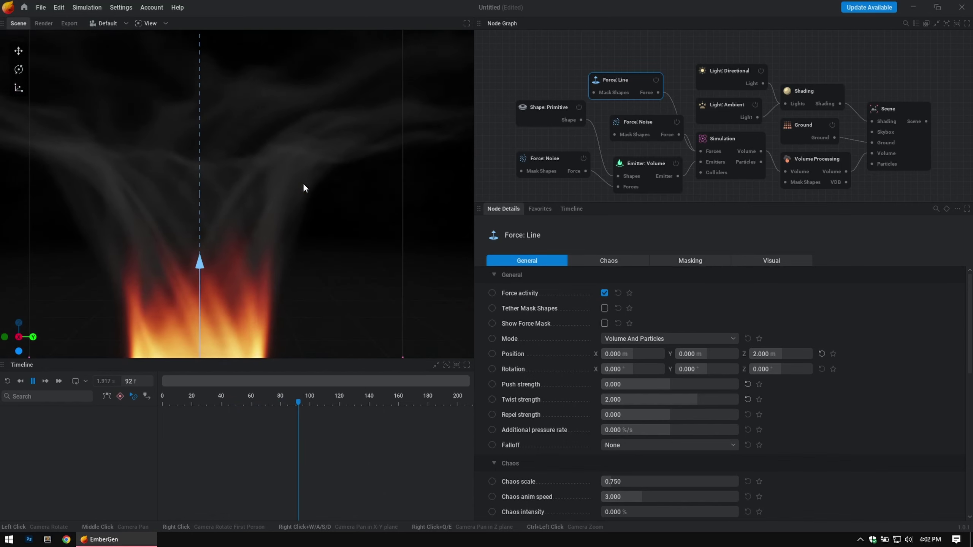
pyautogui.press('f')
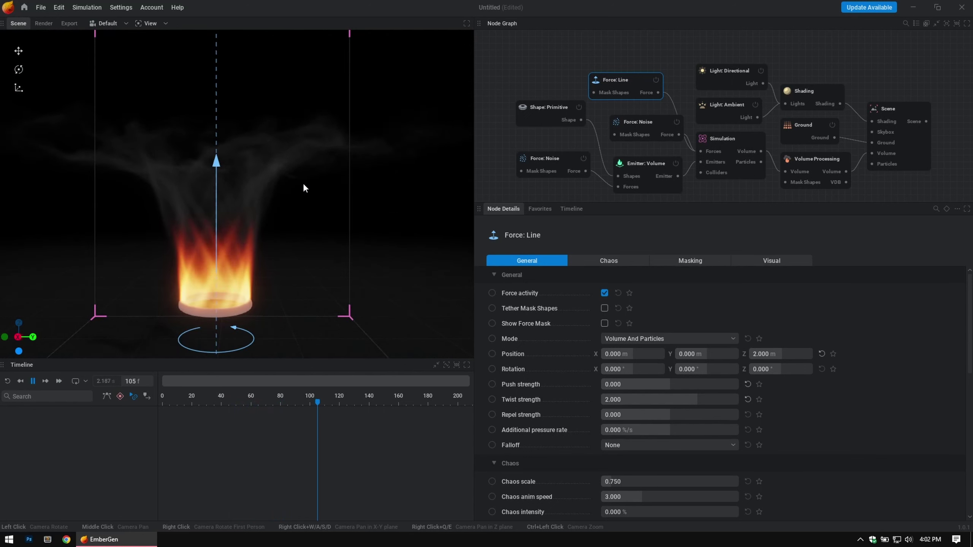
pyautogui.press('f')
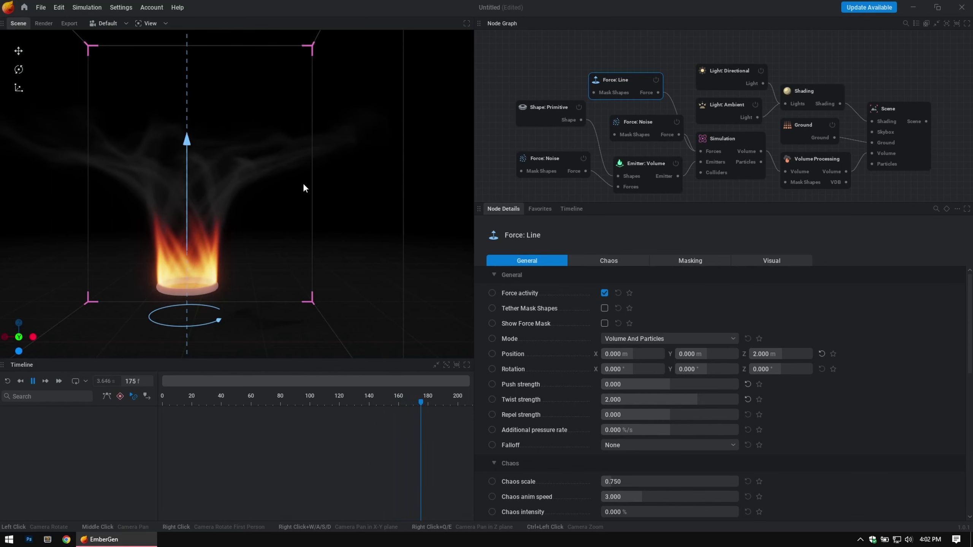
pyautogui.press('KP_7')
pyautogui.moveTo(295, 183); pyautogui.dragTo(260, 188)
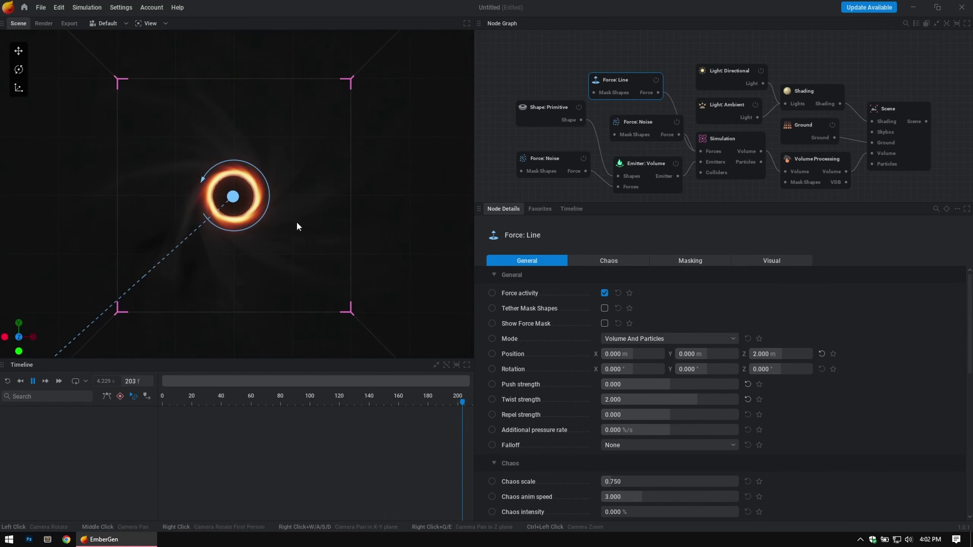
pyautogui.scroll(4, 252, 193)
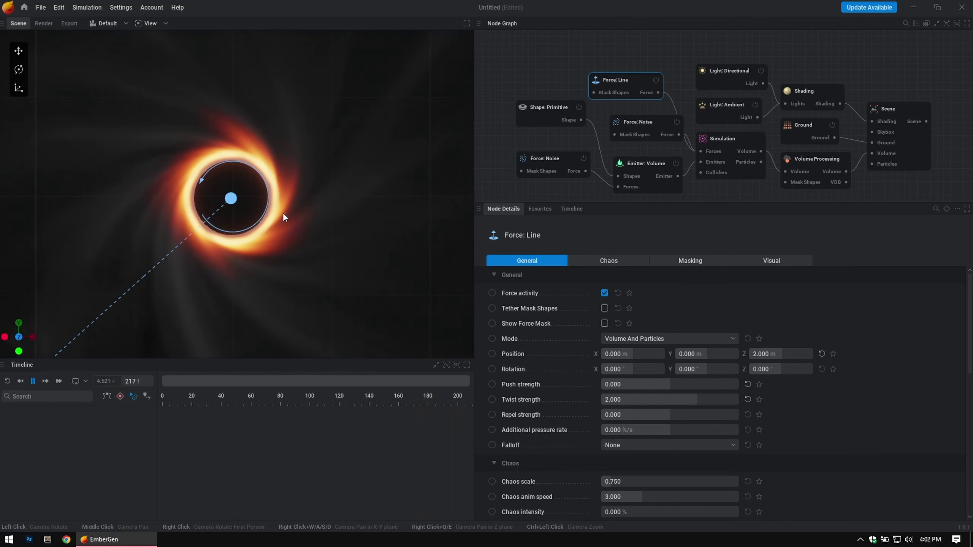
pyautogui.scroll(1, 282, 212)
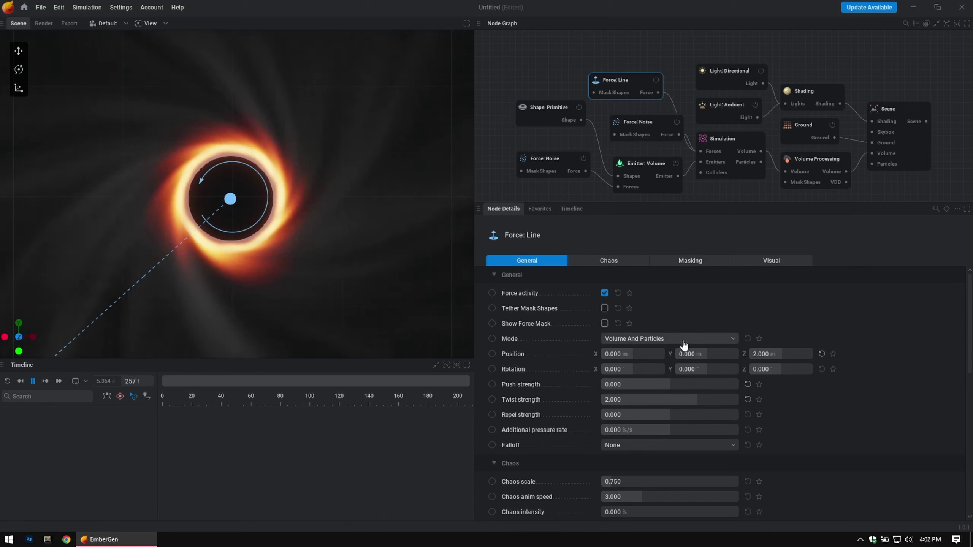
# Step: Try a twist strength of 1 on the line force, settling on 0.3
pyautogui.doubleClick(635, 399)
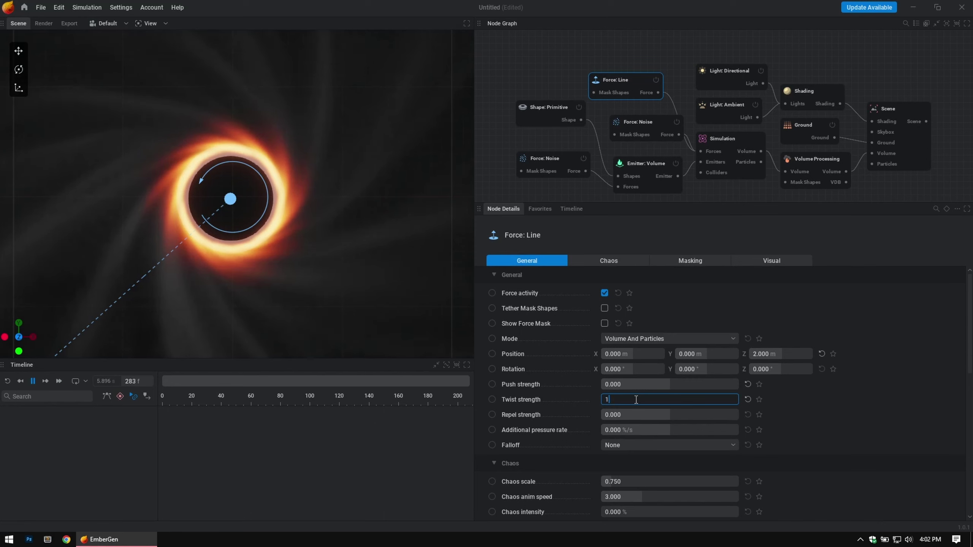
pyautogui.doubleClick(634, 399)
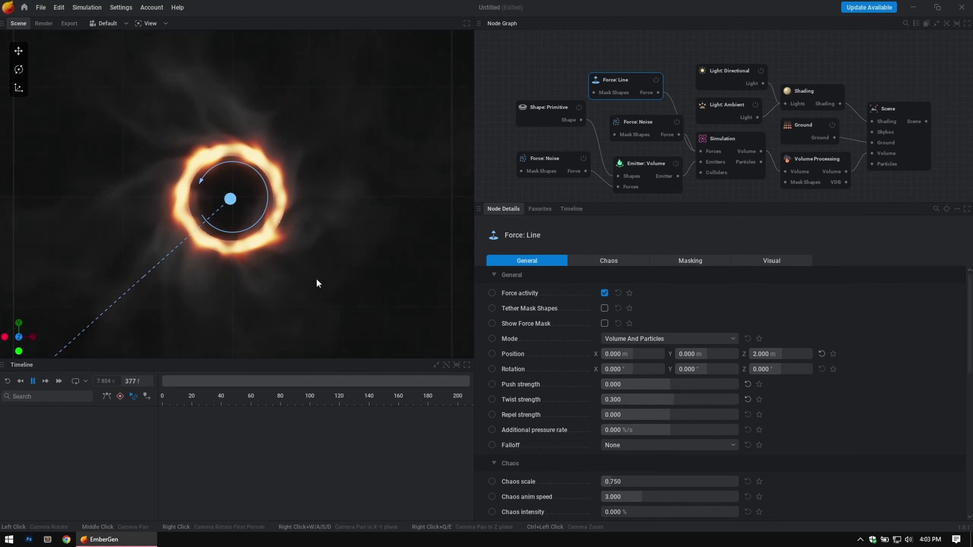
pyautogui.moveTo(259, 283)
pyautogui.mouseDown()
pyautogui.moveTo(259, 199)
pyautogui.moveTo(259, 282)
pyautogui.mouseUp()
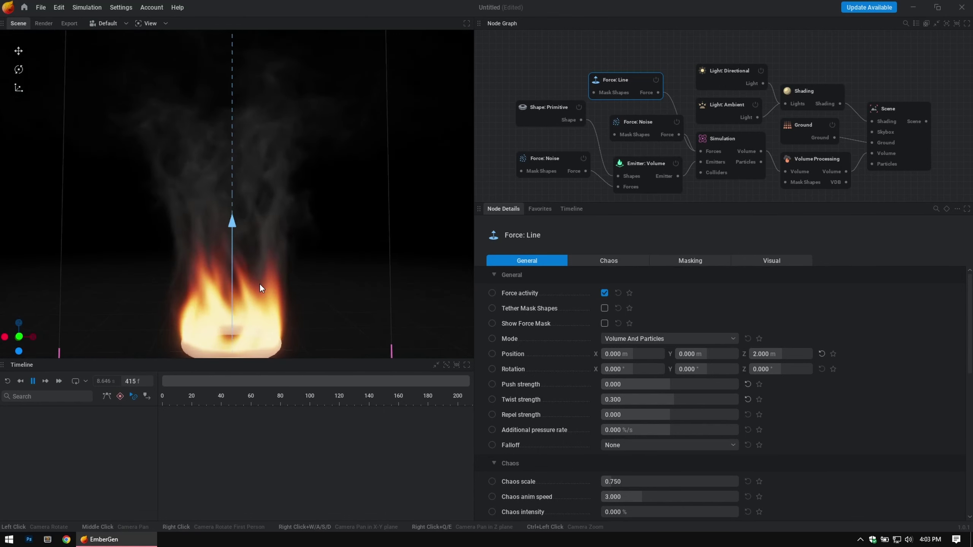
pyautogui.scroll(3, 260, 288)
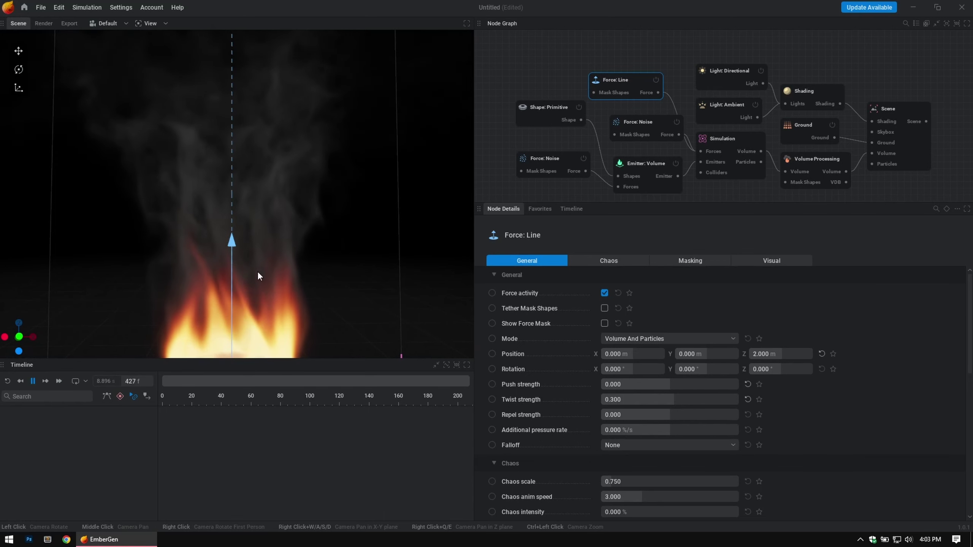
pyautogui.scroll(-3, 254, 268)
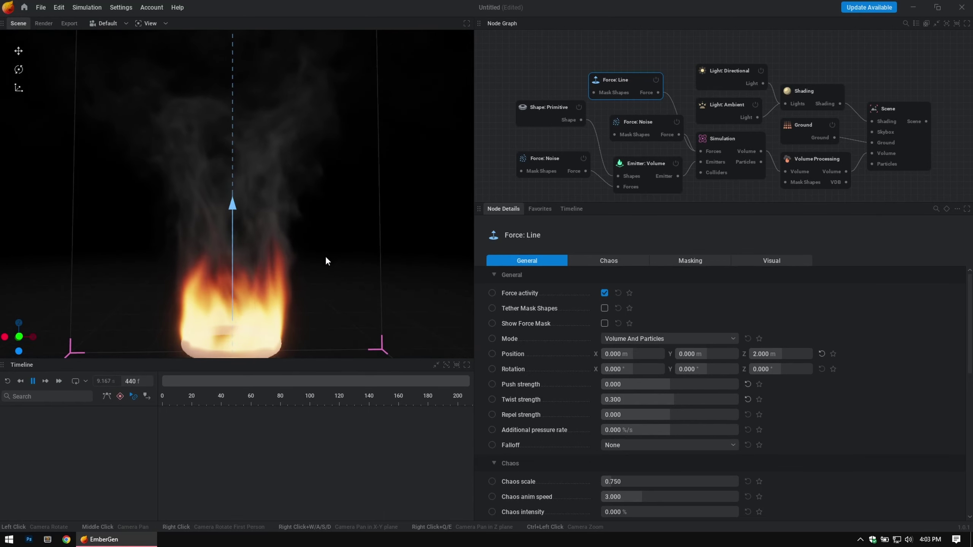
# Step: Set the line force's push strength to 1
pyautogui.click(628, 384)
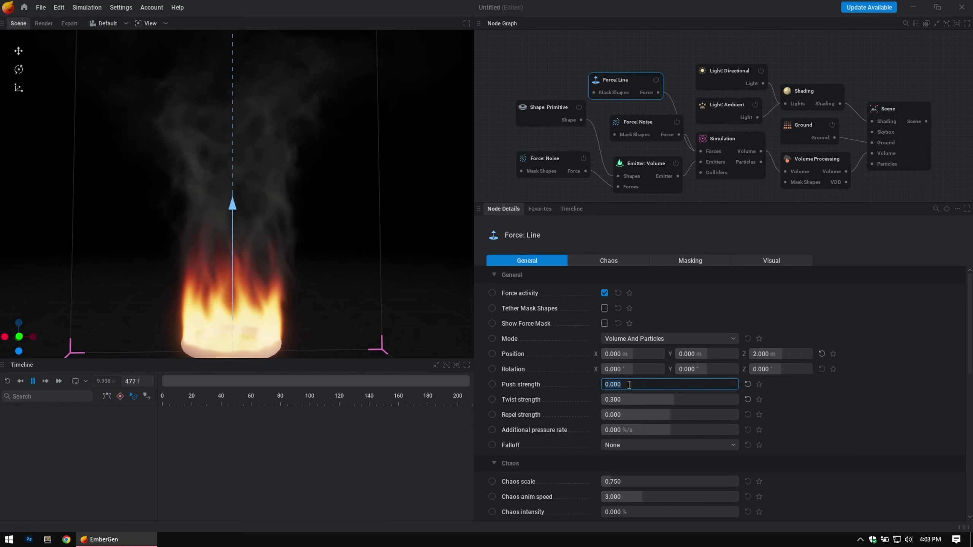
pyautogui.write('1')
pyautogui.press('Return')
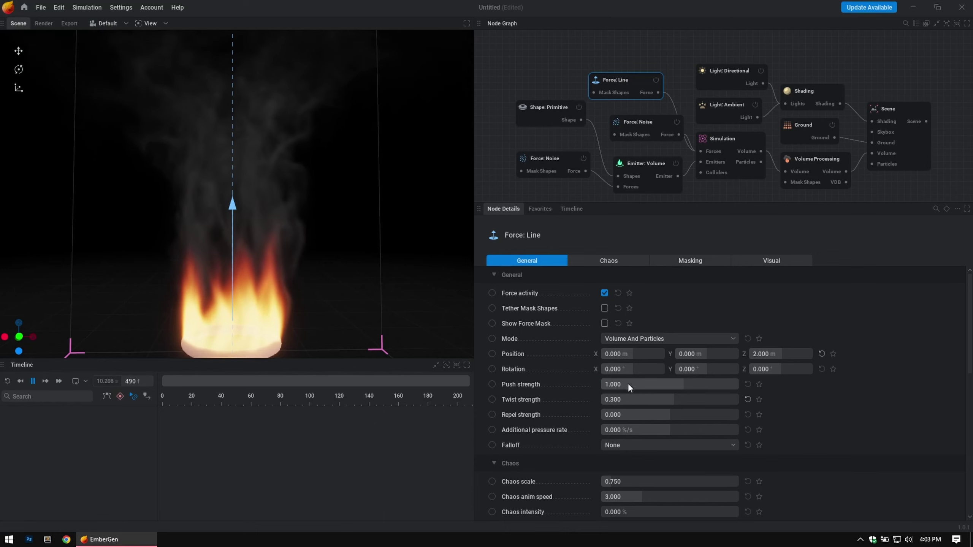
# Step: Try push strengths of 10 and 0.2 on the line force, restarting the simulation to check the fire
pyautogui.doubleClick(630, 383)
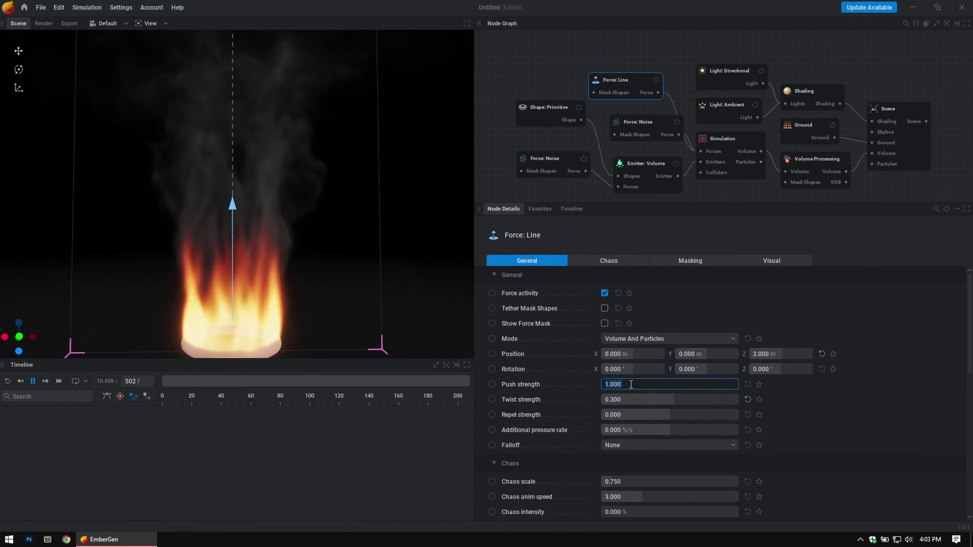
pyautogui.write('10')
pyautogui.press('Return')
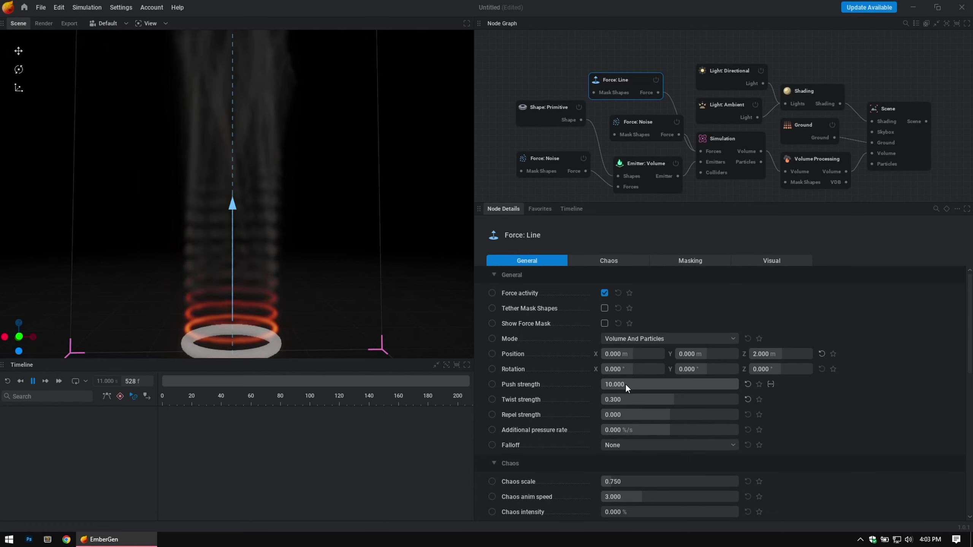
pyautogui.doubleClick(621, 383)
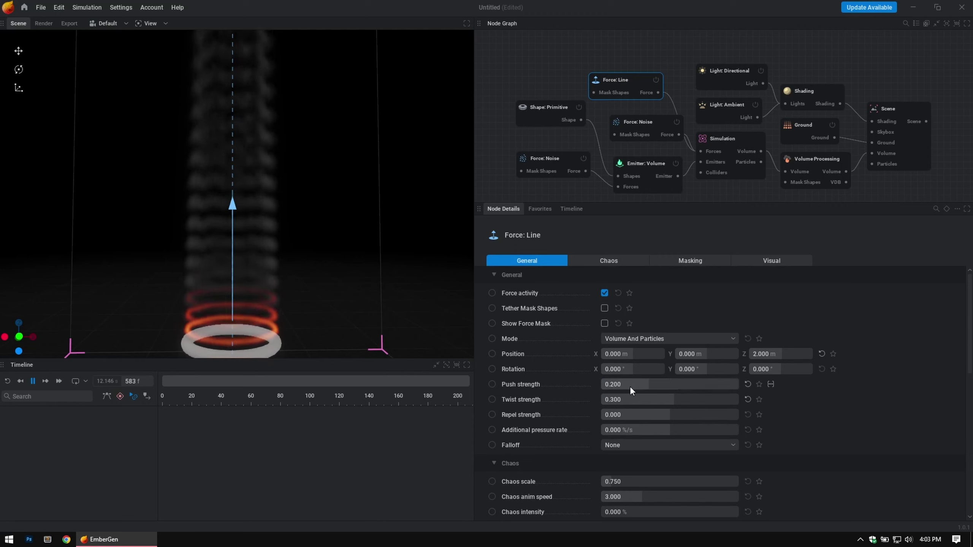
pyautogui.press('r')
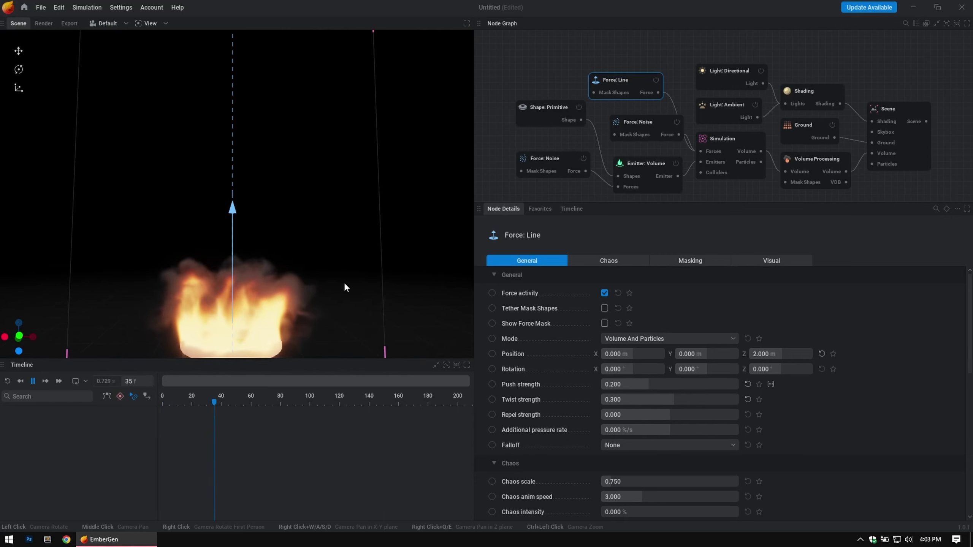
pyautogui.moveTo(343, 285); pyautogui.dragTo(343, 286)
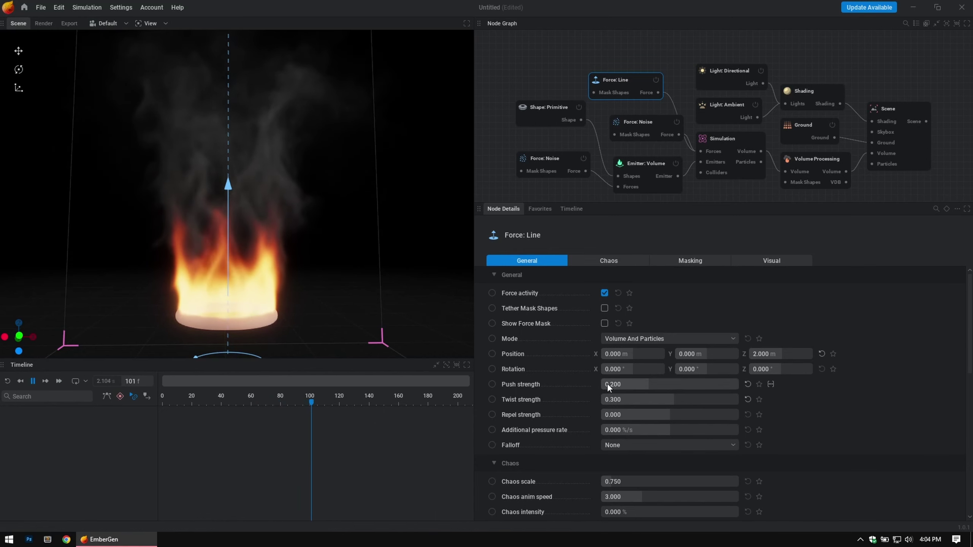
# Step: Set the line force's push strength to 0.1 and its twist strength to 0.2
pyautogui.moveTo(607, 383); pyautogui.dragTo(619, 396)
pyautogui.doubleClick(619, 396)
pyautogui.write('0.2')
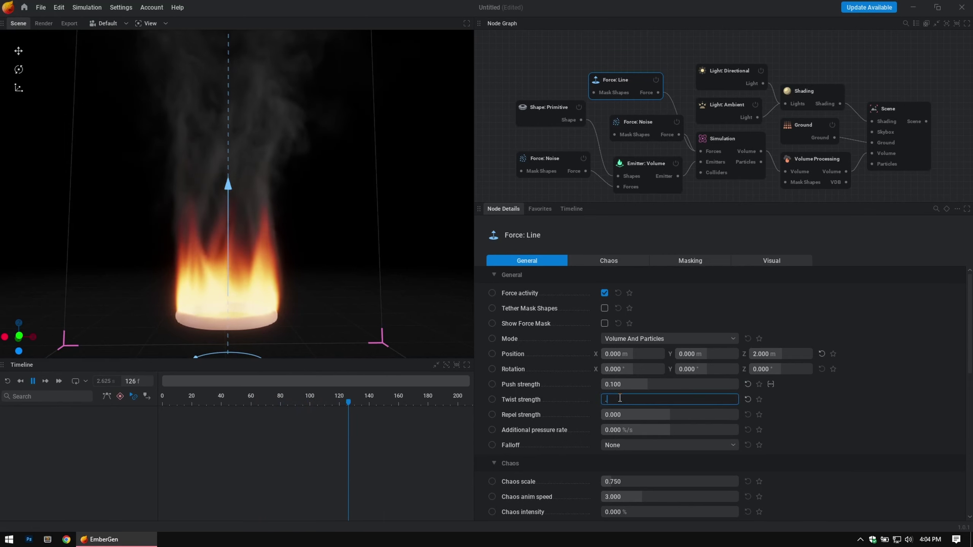
pyautogui.press('Return')
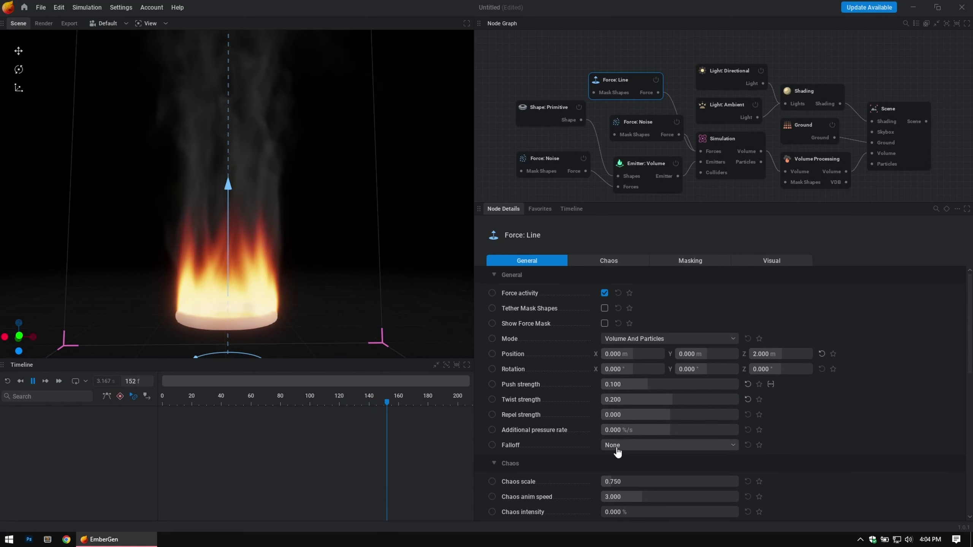
# Step: Set the line force's push strength to 0
pyautogui.scroll(-5, 881, 446)
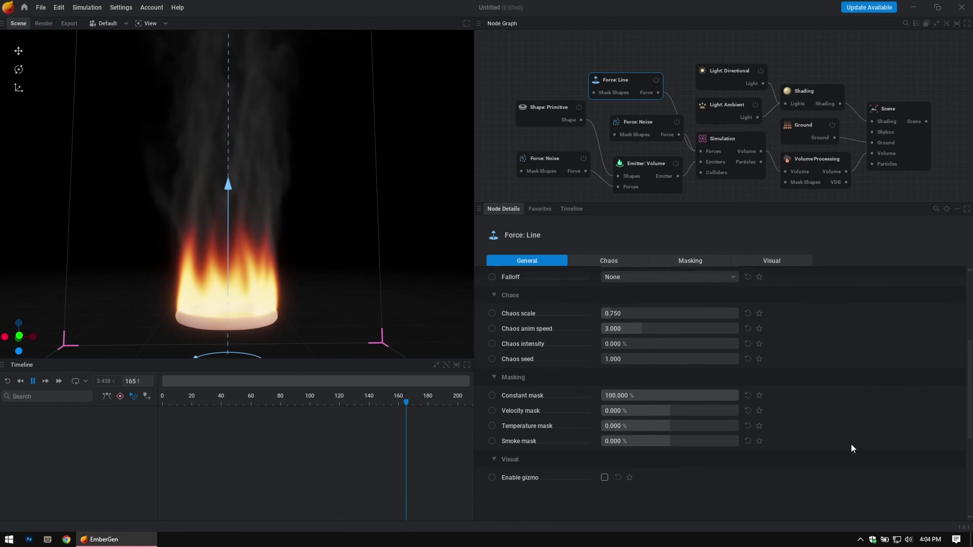
pyautogui.scroll(5, 901, 405)
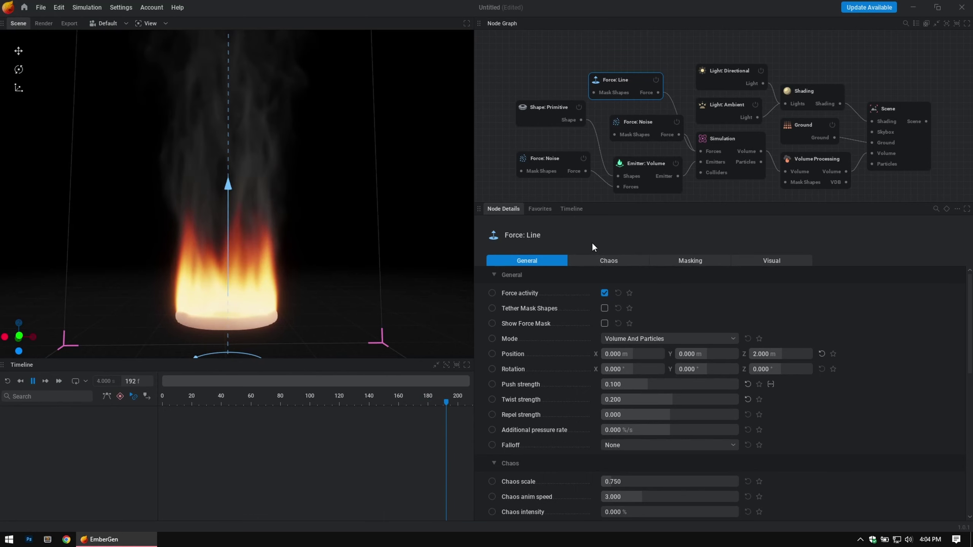
pyautogui.doubleClick(637, 381)
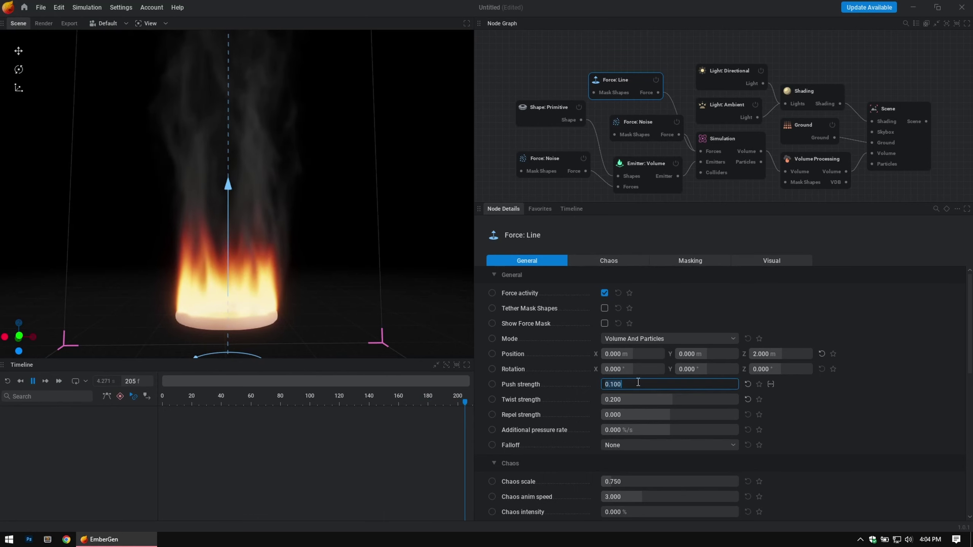
pyautogui.write('0')
pyautogui.press('Return')
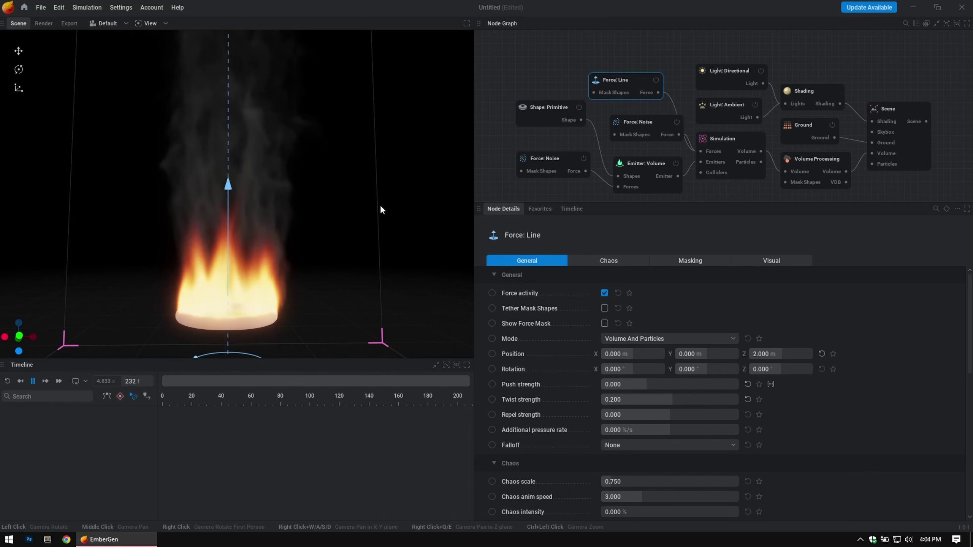
pyautogui.moveTo(380, 211); pyautogui.dragTo(331, 201)
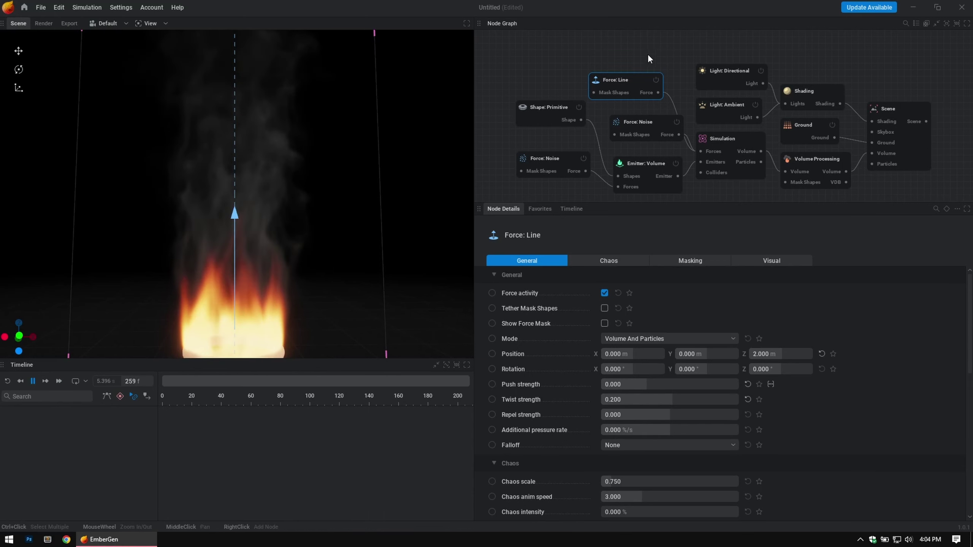
# Step: Examine the flames and smoke with the line force deselected, from the side and from above
pyautogui.click(529, 61)
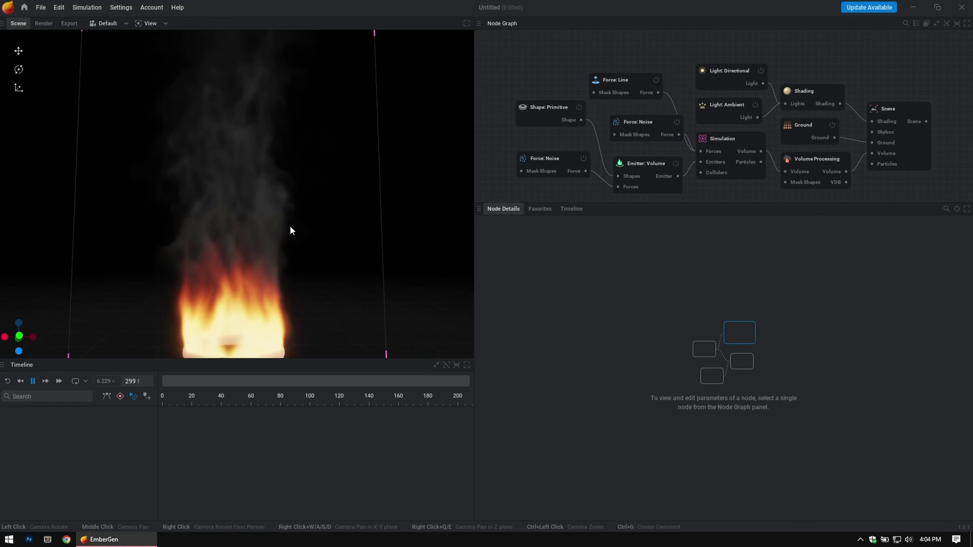
pyautogui.click(624, 87)
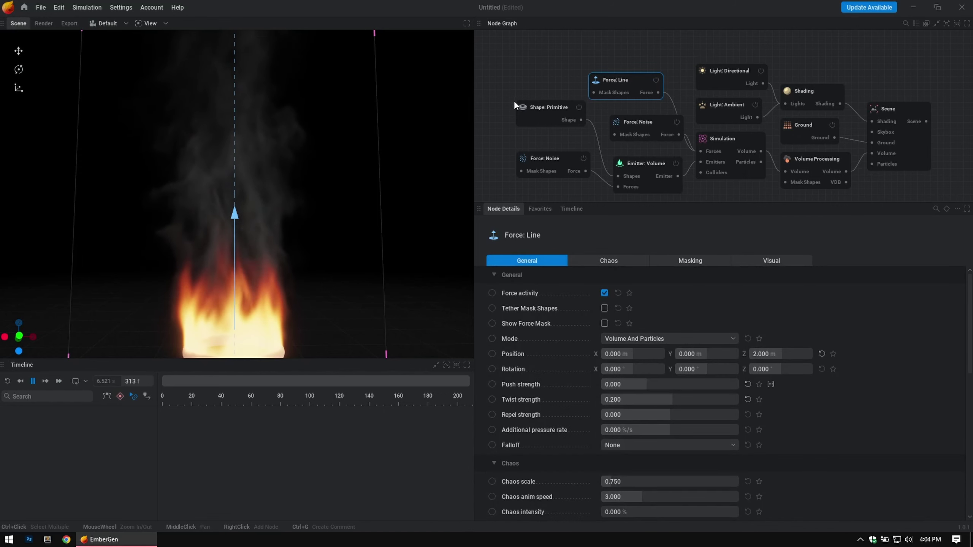
pyautogui.click(534, 72)
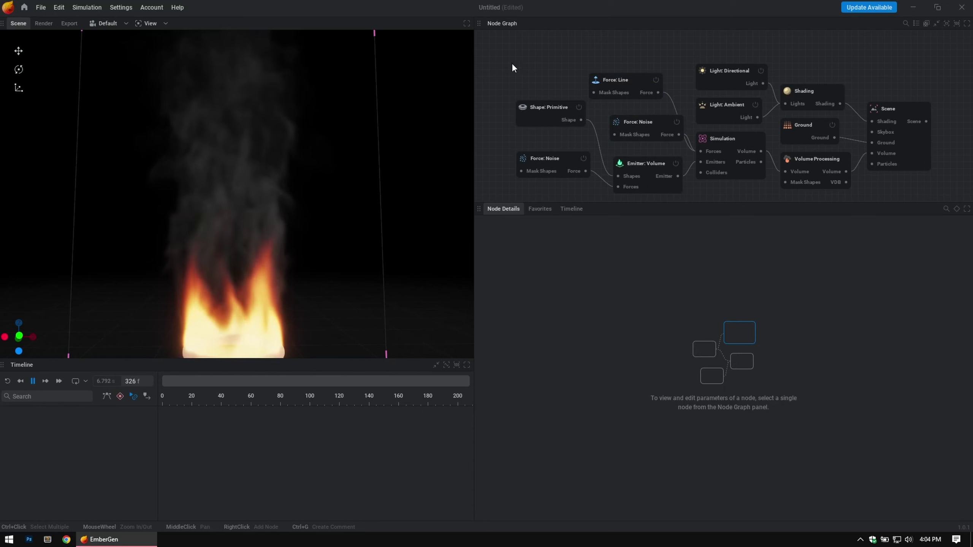
pyautogui.scroll(-3, 302, 132)
pyautogui.moveTo(284, 133); pyautogui.dragTo(283, 188)
pyautogui.scroll(2, 284, 192)
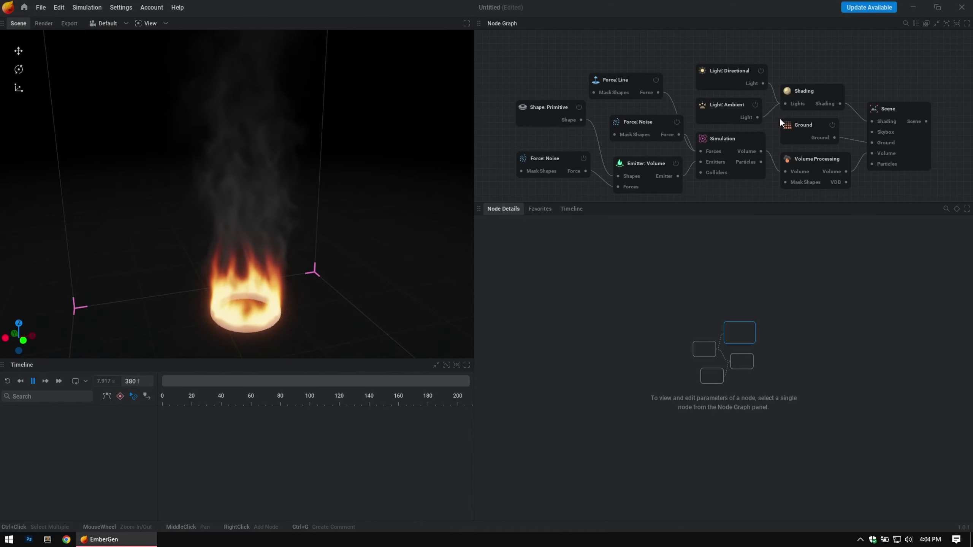
# Step: Rearrange the emitter, torus shape, both noise forces and the line force more compactly around the Simulation node's inputs
pyautogui.moveTo(861, 156); pyautogui.dragTo(836, 166, button='middle')
pyautogui.scroll(2, 388, 214)
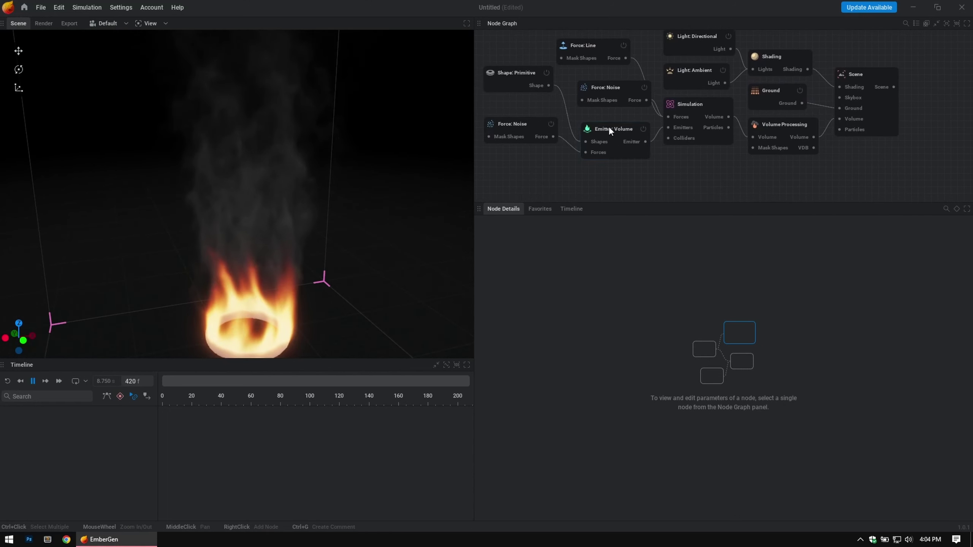
pyautogui.moveTo(609, 127); pyautogui.dragTo(602, 138)
pyautogui.moveTo(525, 124); pyautogui.dragTo(528, 159)
pyautogui.moveTo(519, 77); pyautogui.dragTo(525, 106)
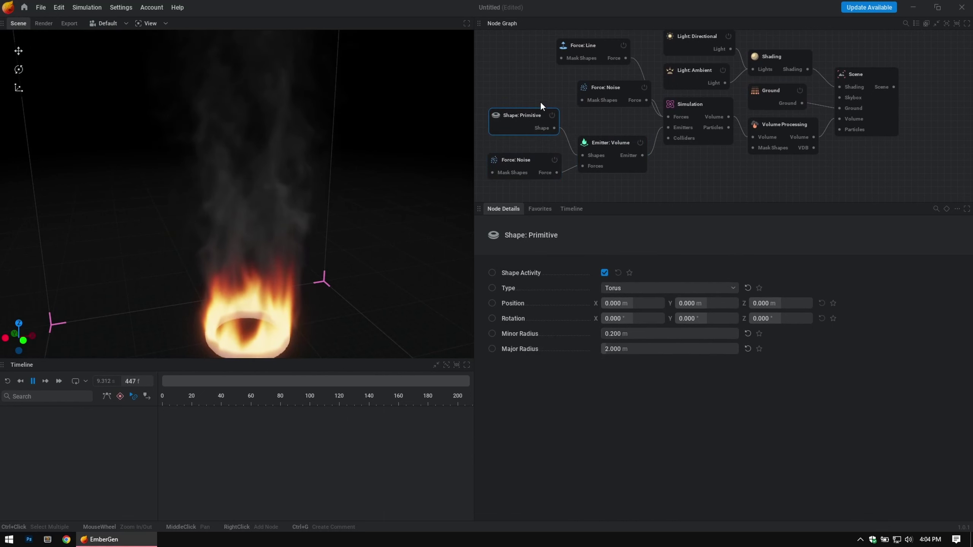
pyautogui.moveTo(619, 89); pyautogui.dragTo(611, 108)
pyautogui.moveTo(598, 49); pyautogui.dragTo(606, 75)
# Step: Review the visual and combustion settings of the Simulation node
pyautogui.moveTo(721, 111); pyautogui.dragTo(637, 146, button='middle')
pyautogui.moveTo(341, 255); pyautogui.dragTo(361, 219, button='middle')
pyautogui.click(575, 111)
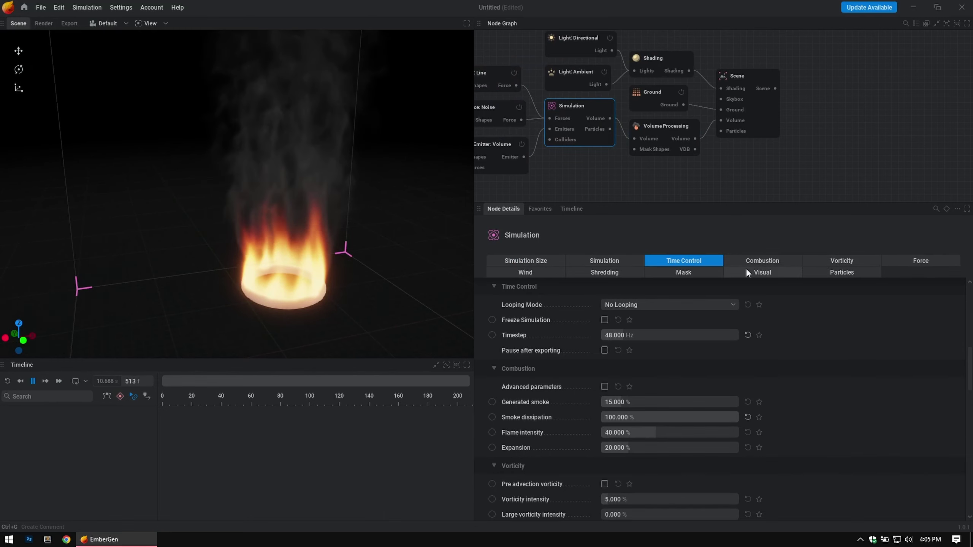
pyautogui.click(761, 274)
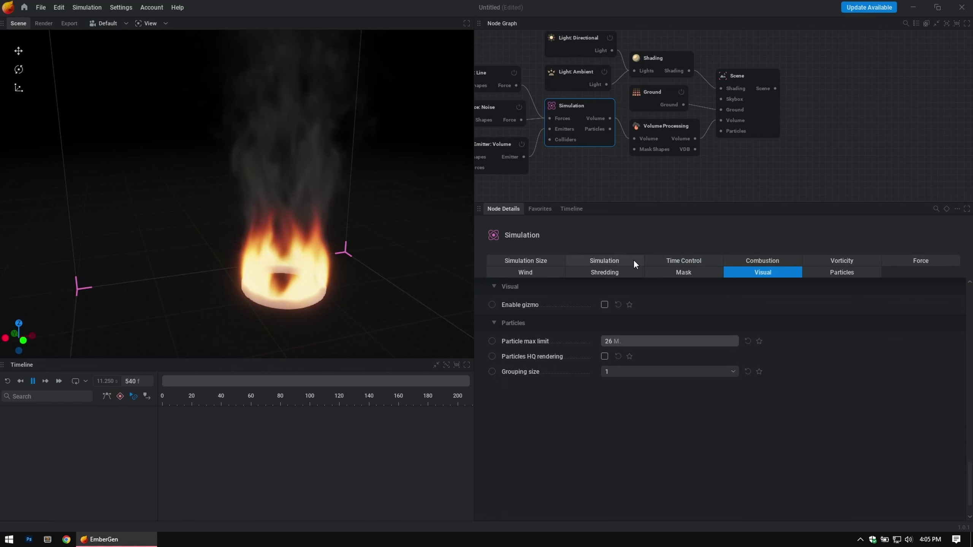
pyautogui.click(755, 262)
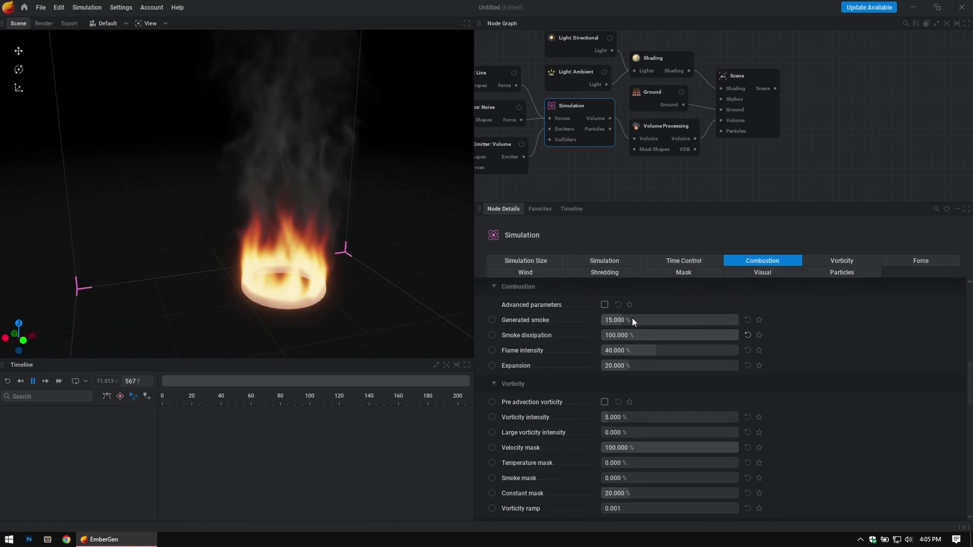
# Step: Switch the volume emitter's fuel emission mode to Add
pyautogui.moveTo(521, 156); pyautogui.dragTo(687, 184, button='middle')
pyautogui.click(605, 148)
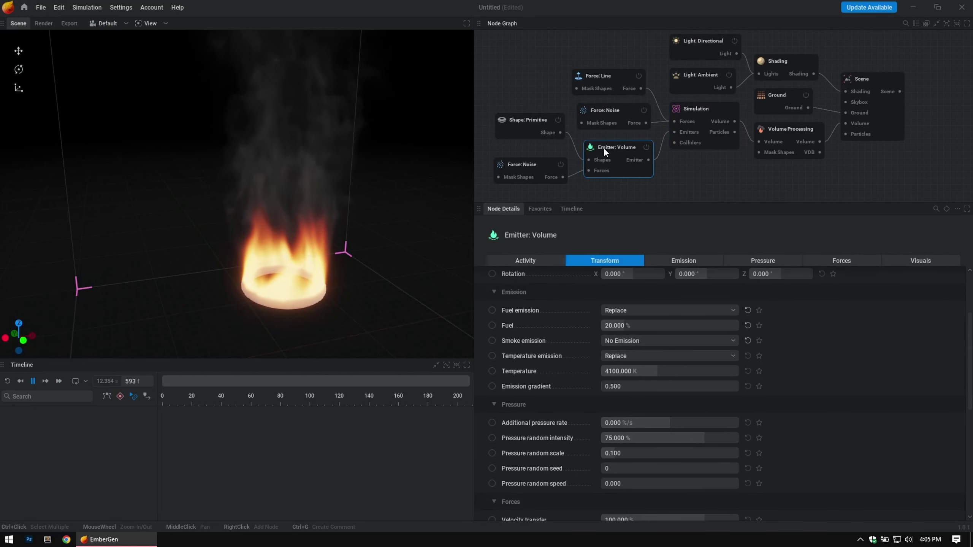
pyautogui.scroll(4, 676, 167)
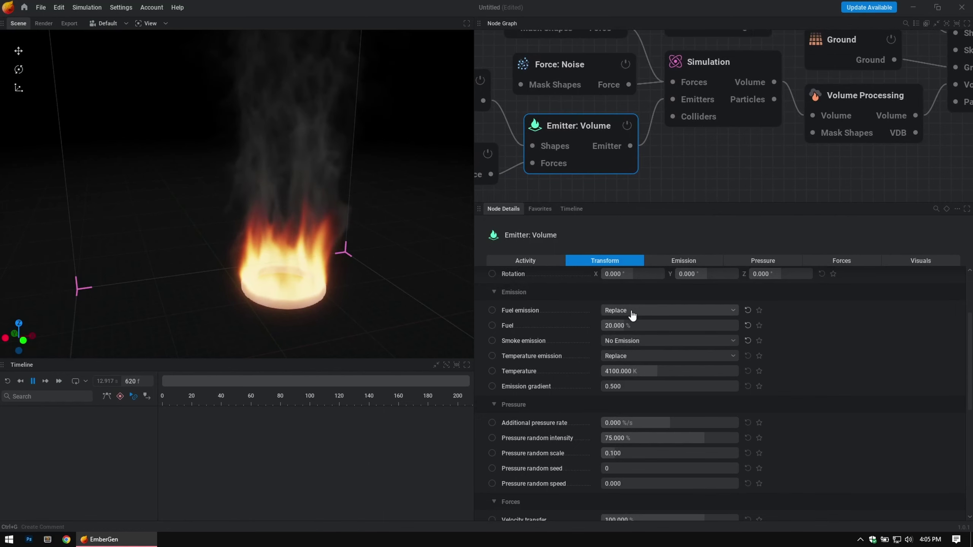
pyautogui.click(609, 312)
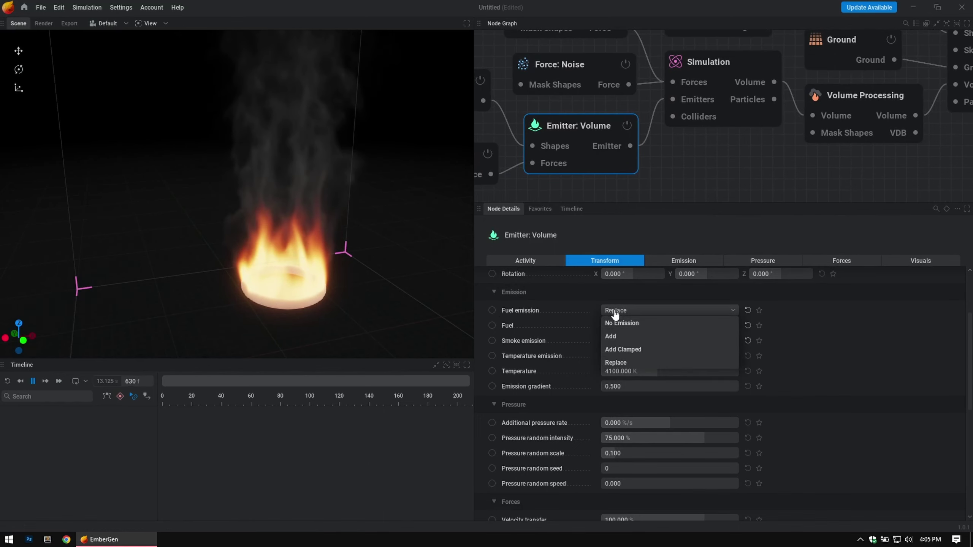
pyautogui.click(611, 340)
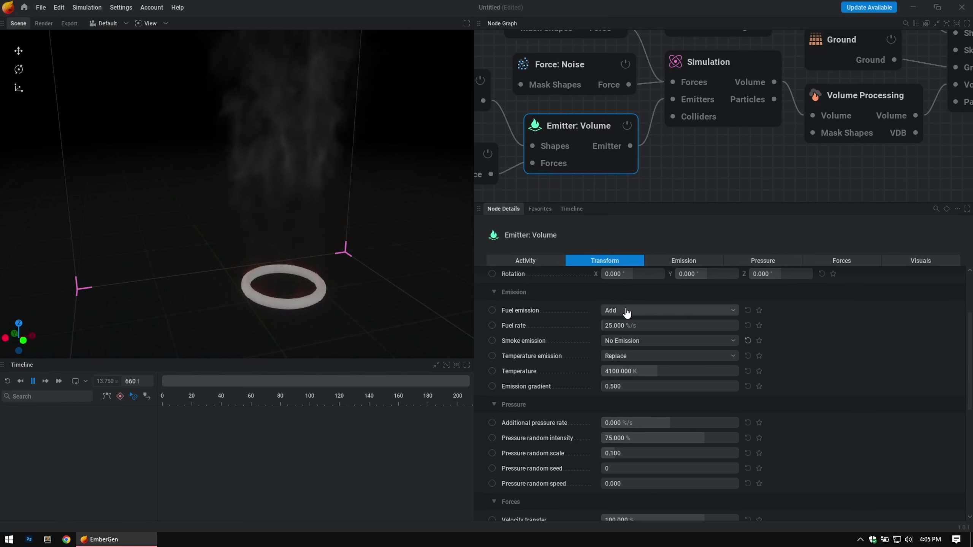
# Step: Try a fuel rate of 1500 %/s on the volume emitter and replace it with 20
pyautogui.moveTo(620, 325); pyautogui.dragTo(728, 326)
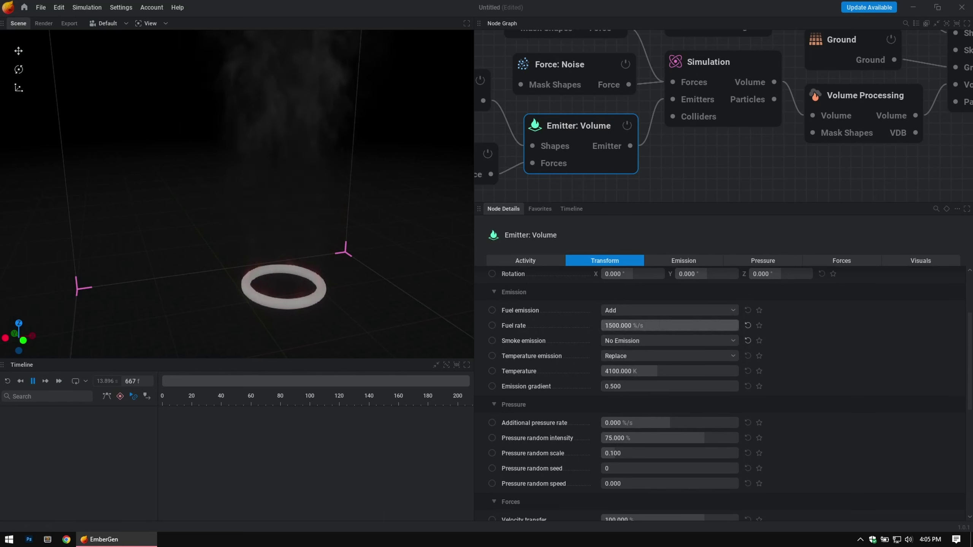
pyautogui.click(636, 326)
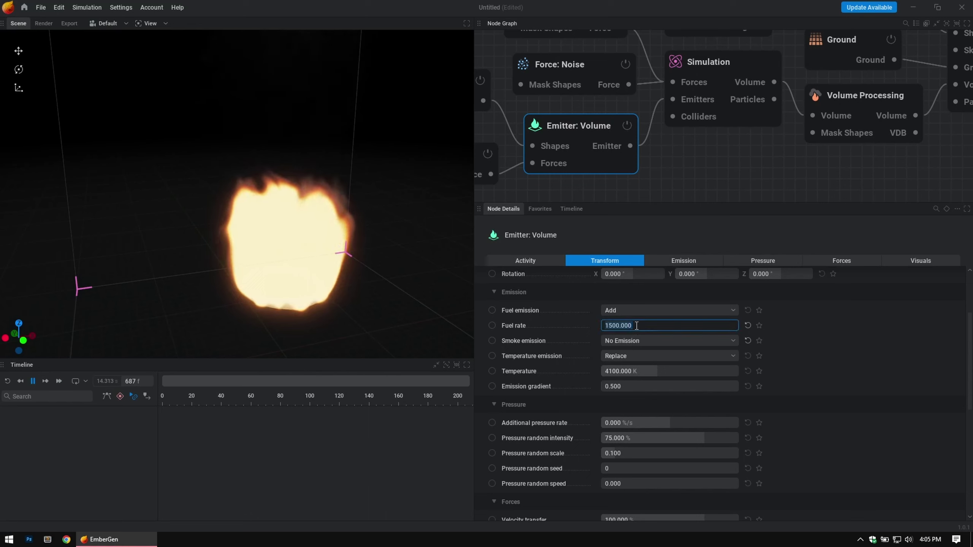
pyautogui.write('20')
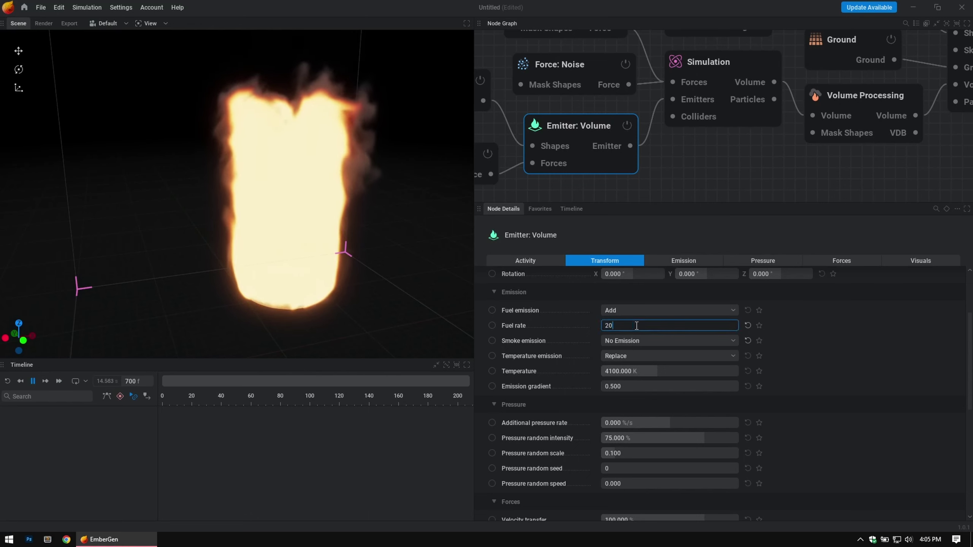
# Step: Try fuel rates of 20 %/s and 100 %/s on the volume emitter
pyautogui.press('Return')
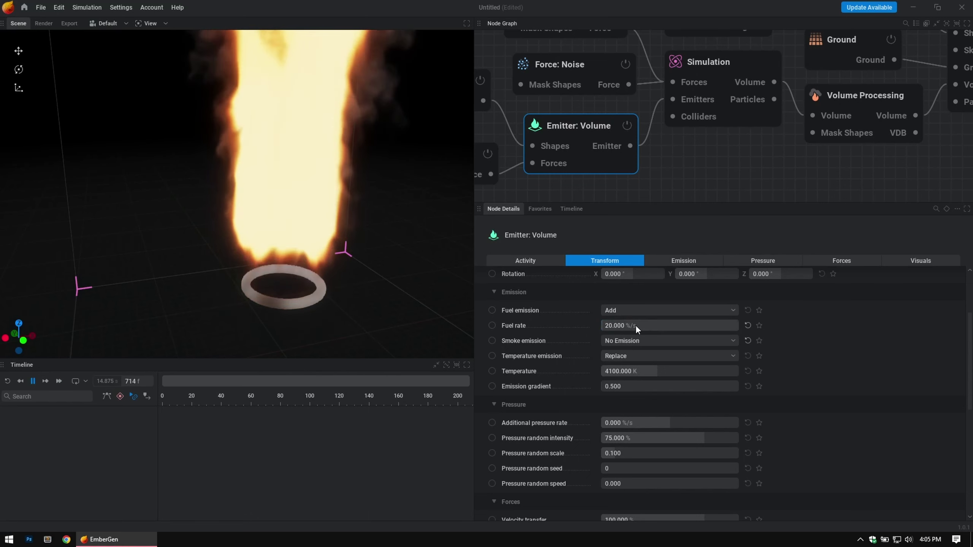
pyautogui.click(635, 325)
pyautogui.write('100')
pyautogui.press('Return')
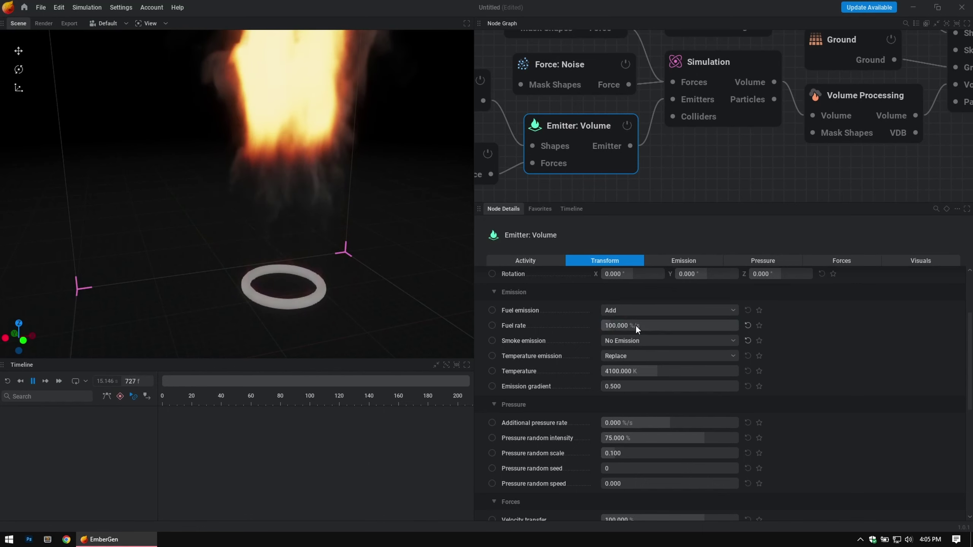
# Step: Try higher emitter fuel rates of 200, 500 and 1000 %/s to compare the flame size
pyautogui.scroll(1, 645, 332)
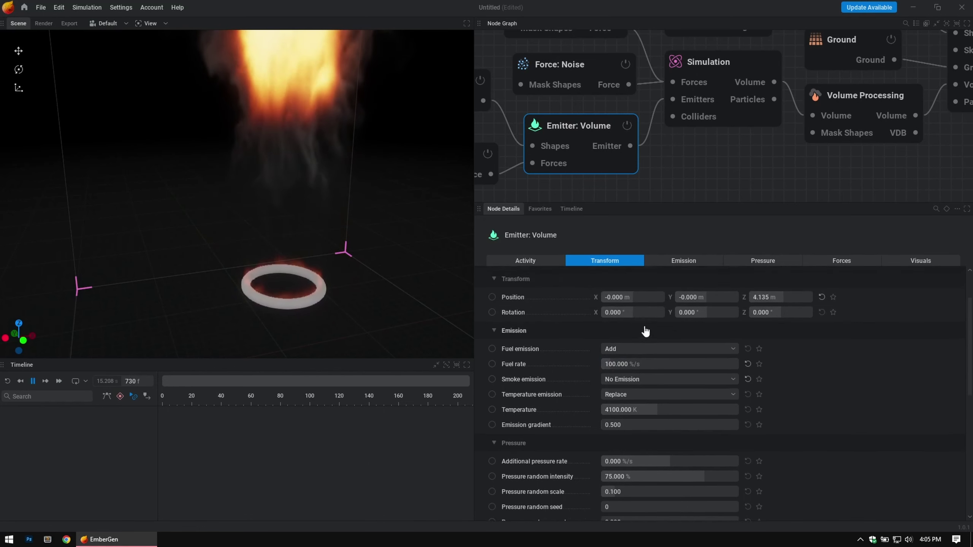
pyautogui.click(747, 367)
pyautogui.click(670, 367)
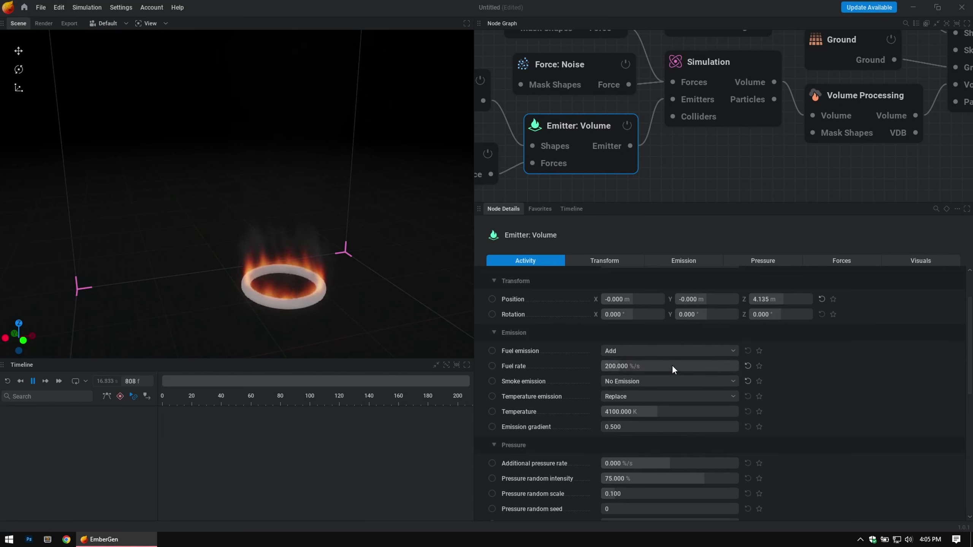
pyautogui.click(674, 367)
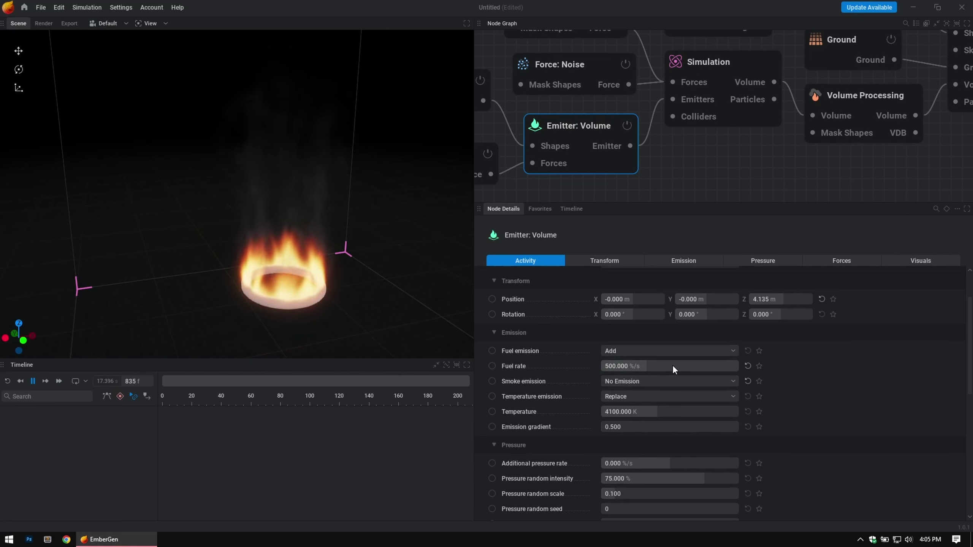
pyautogui.click(675, 368)
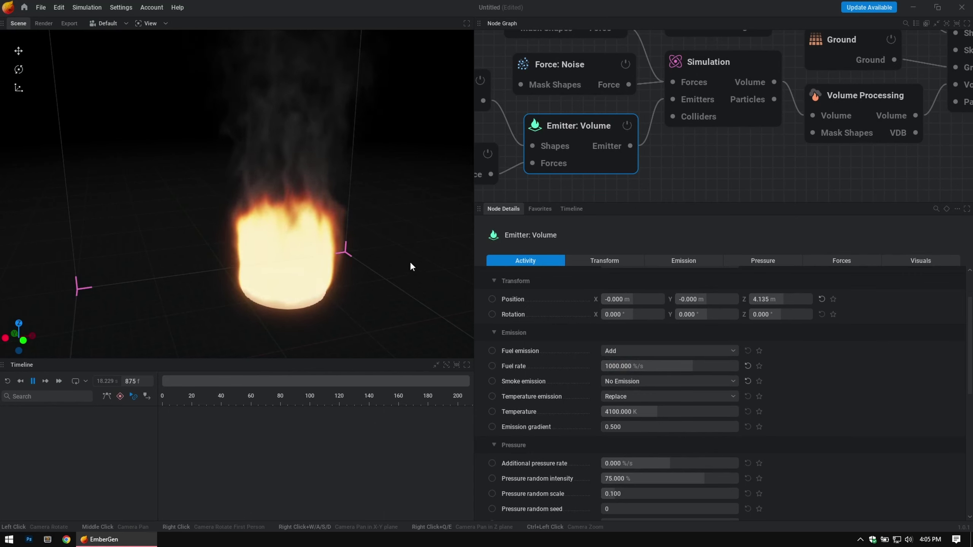
# Step: Set the volume emitter's fuel rate to 700 %/s and check the flames
pyautogui.click(652, 364)
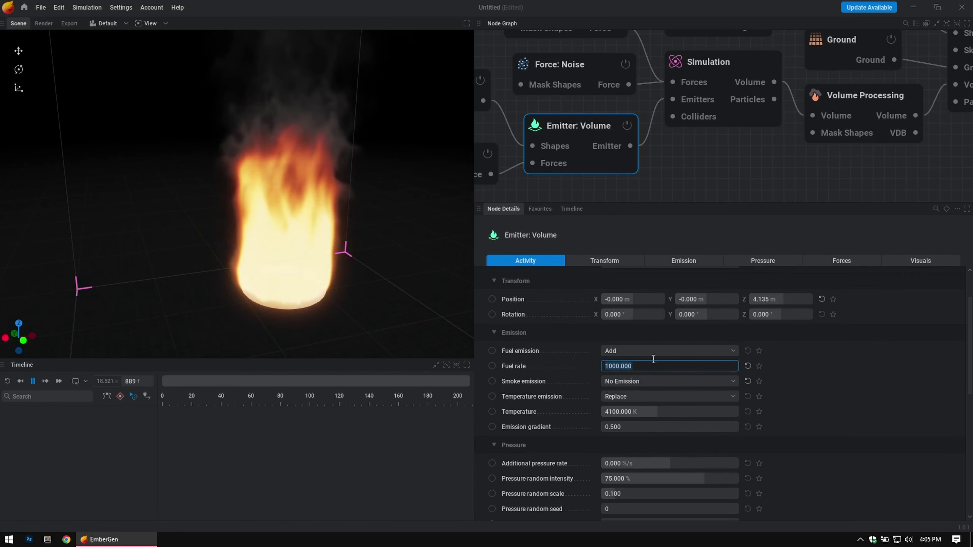
pyautogui.write('700')
pyautogui.press('Return')
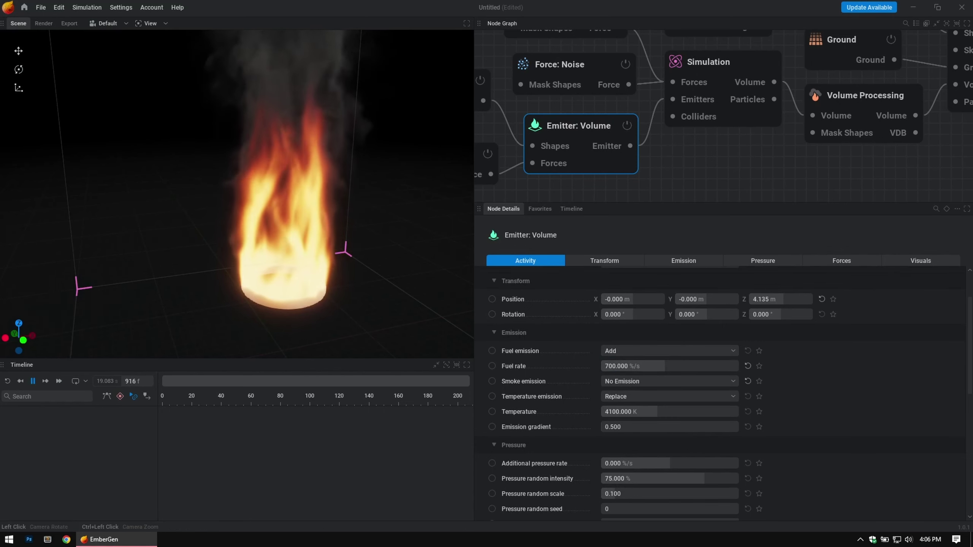
pyautogui.moveTo(206, 205); pyautogui.dragTo(207, 221)
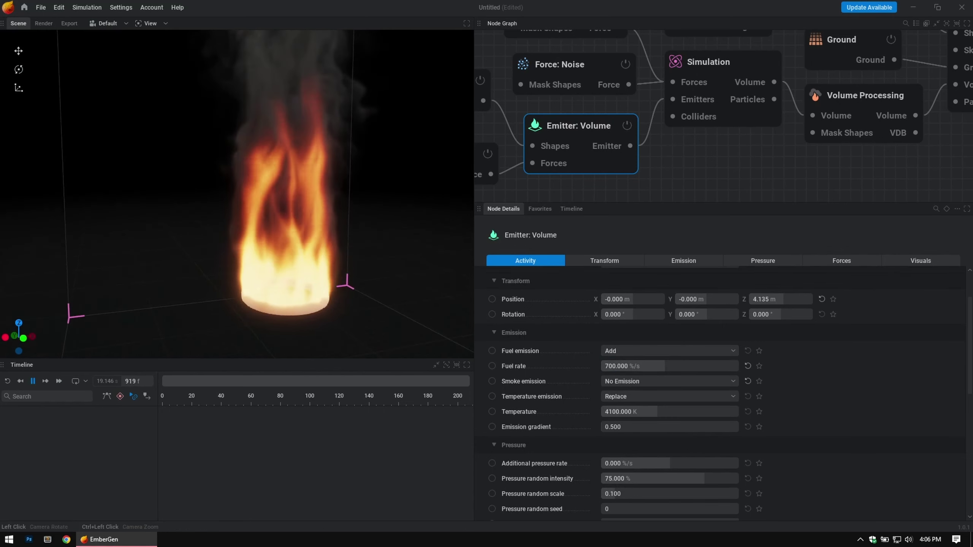
# Step: Fine-tune the volume emitter's fuel rate to 720 %/s
pyautogui.doubleClick(640, 364)
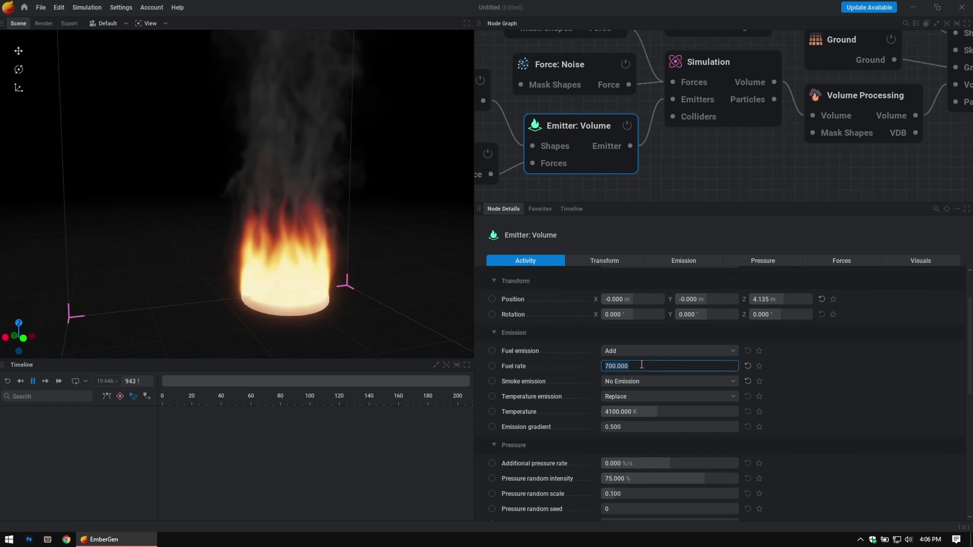
pyautogui.write('720')
pyautogui.press('Return')
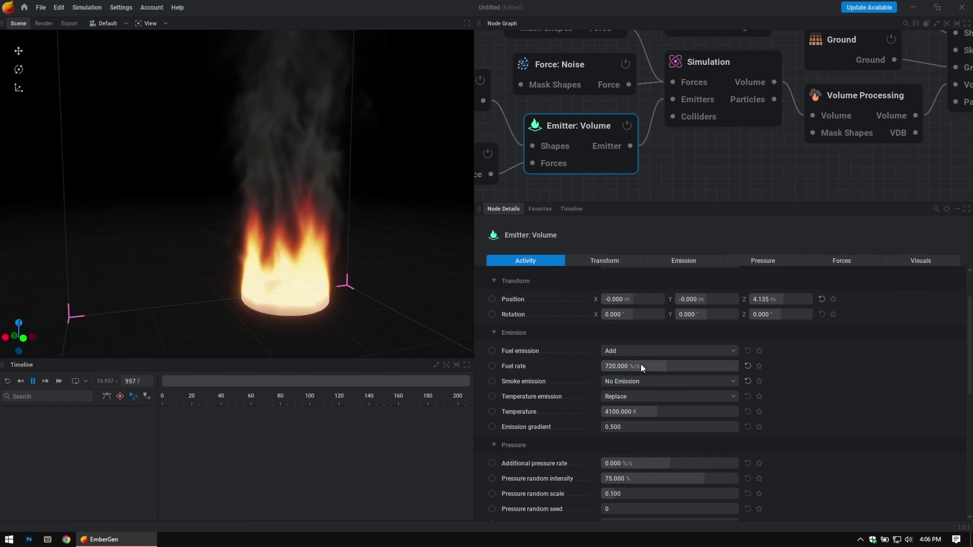
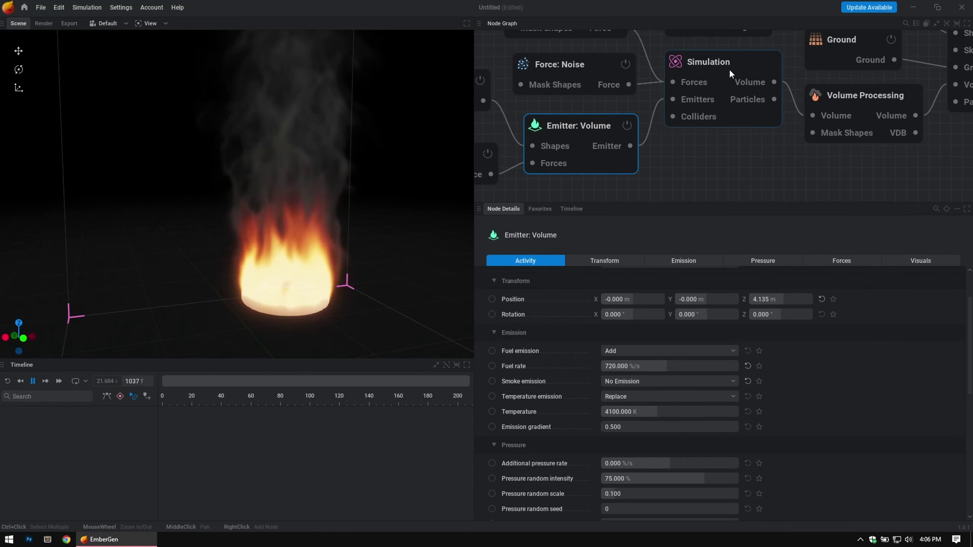
# Step: Move the Simulation node lower in the node graph and show its combustion settings
pyautogui.moveTo(717, 73); pyautogui.dragTo(718, 111)
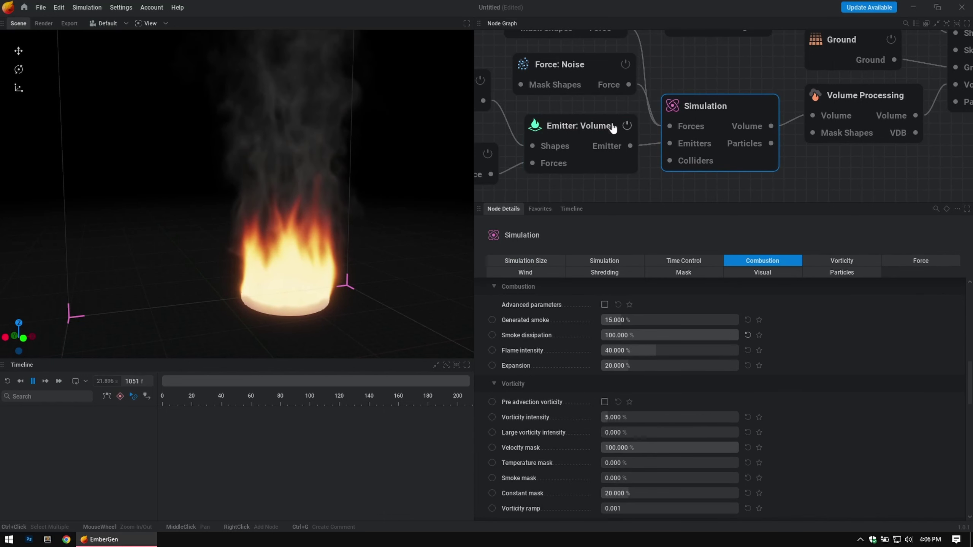
pyautogui.click(586, 124)
pyautogui.click(725, 101)
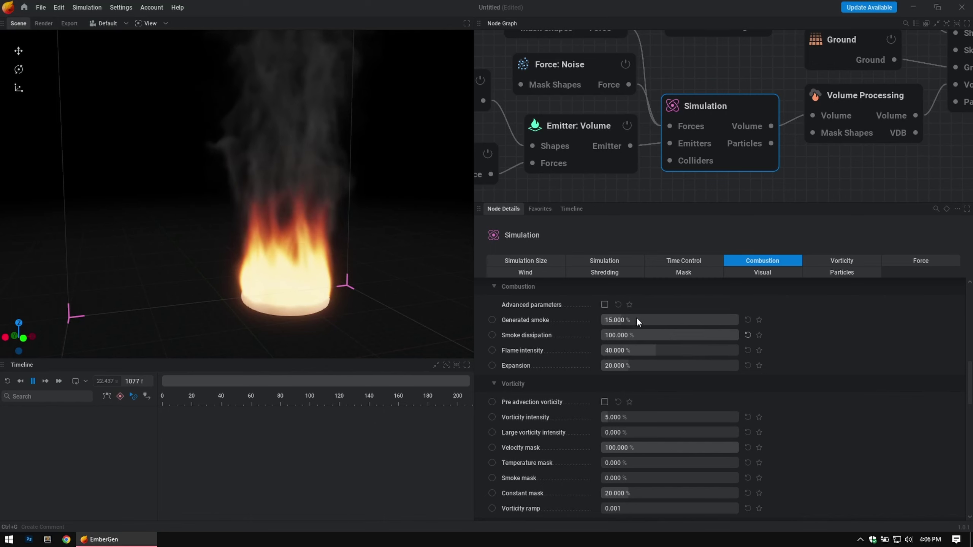
# Step: Set the simulation's generated smoke to 0 % and inspect the flames from above and up close
pyautogui.moveTo(503, 321)
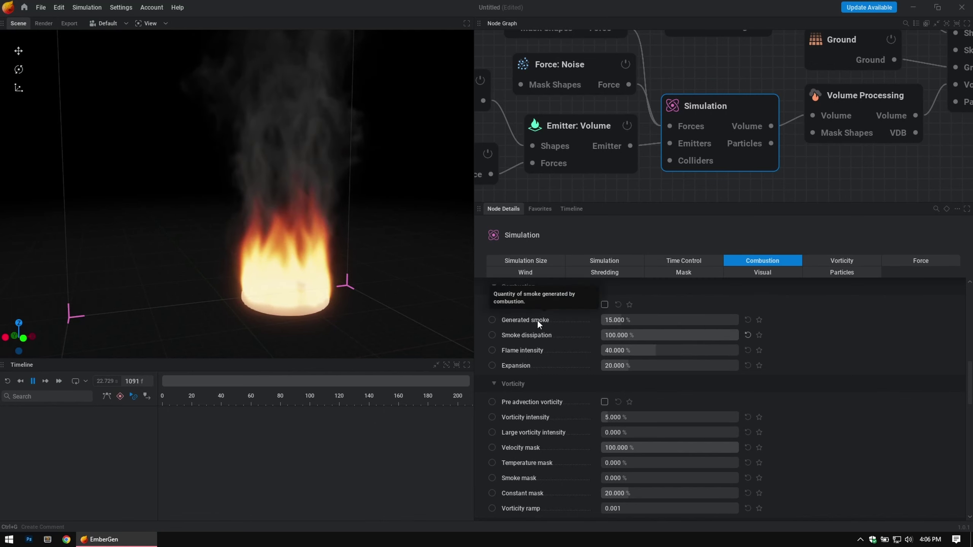
pyautogui.doubleClick(654, 319)
pyautogui.write('0')
pyautogui.press('Return')
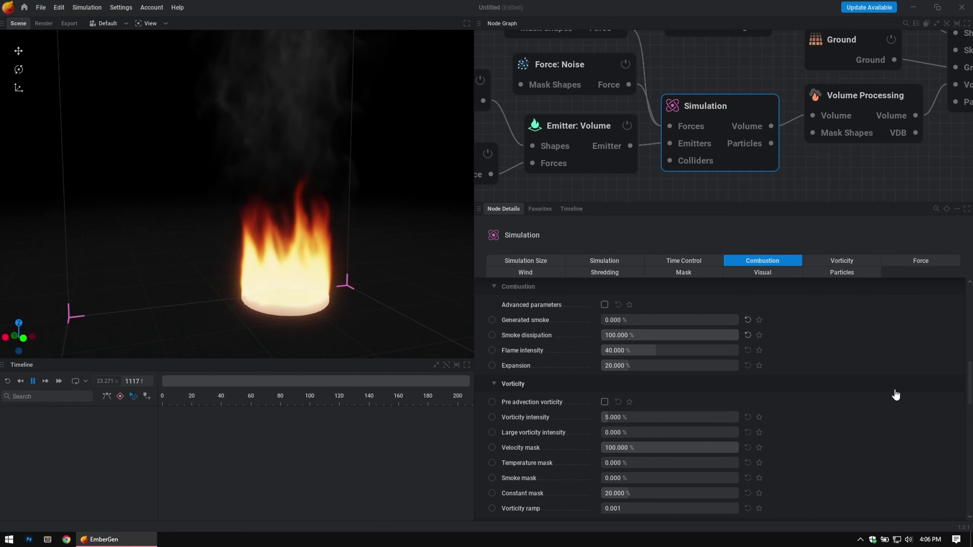
pyautogui.moveTo(319, 219); pyautogui.dragTo(330, 307)
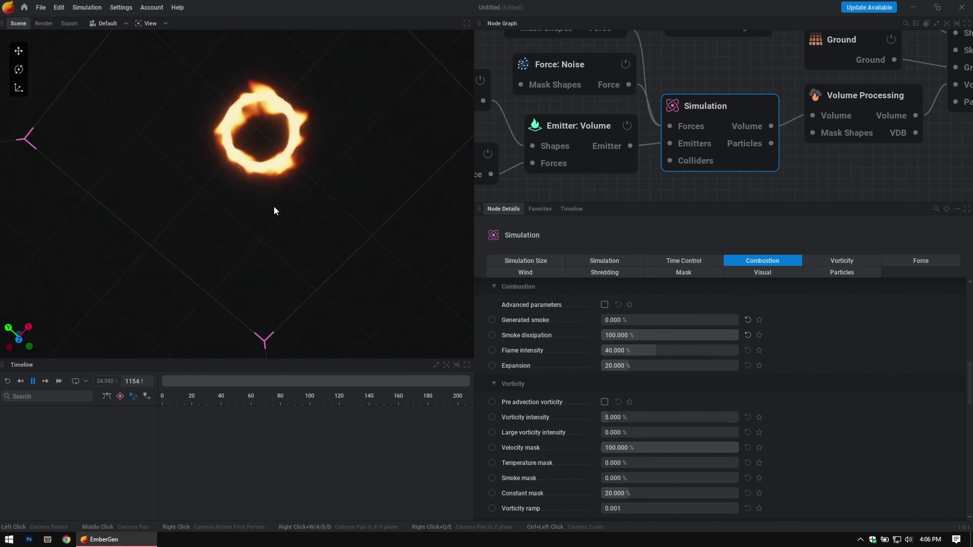
pyautogui.moveTo(275, 209); pyautogui.dragTo(271, 161)
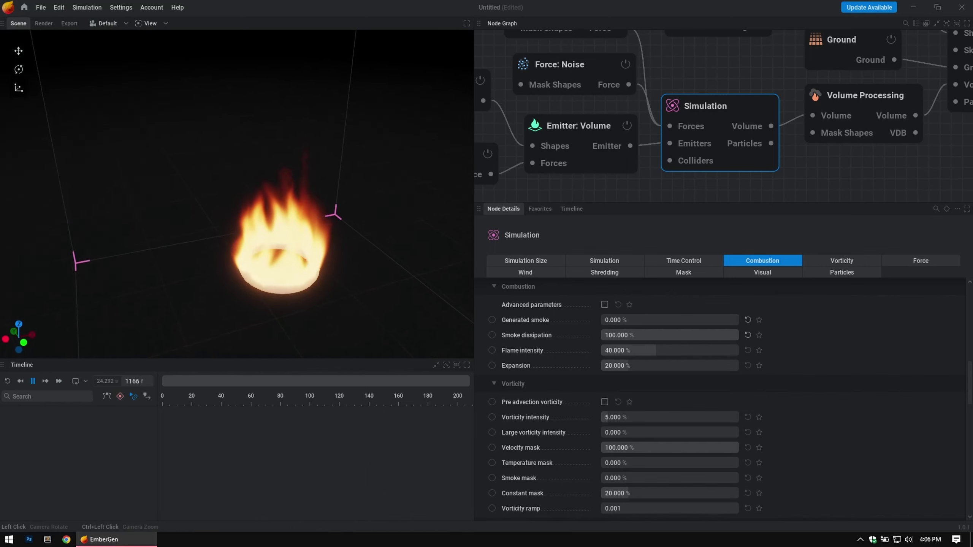
pyautogui.scroll(2, 309, 224)
pyautogui.scroll(2, 311, 228)
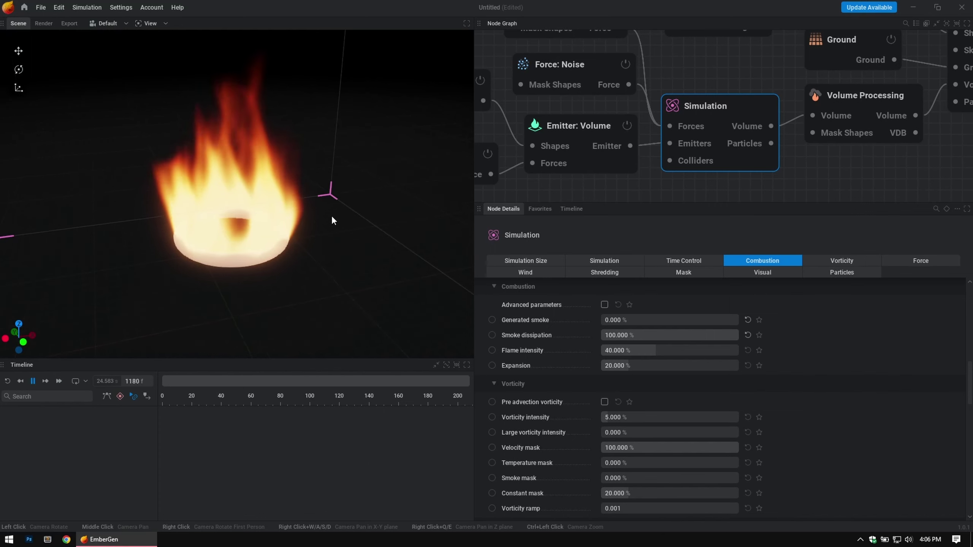
pyautogui.scroll(-3, 332, 214)
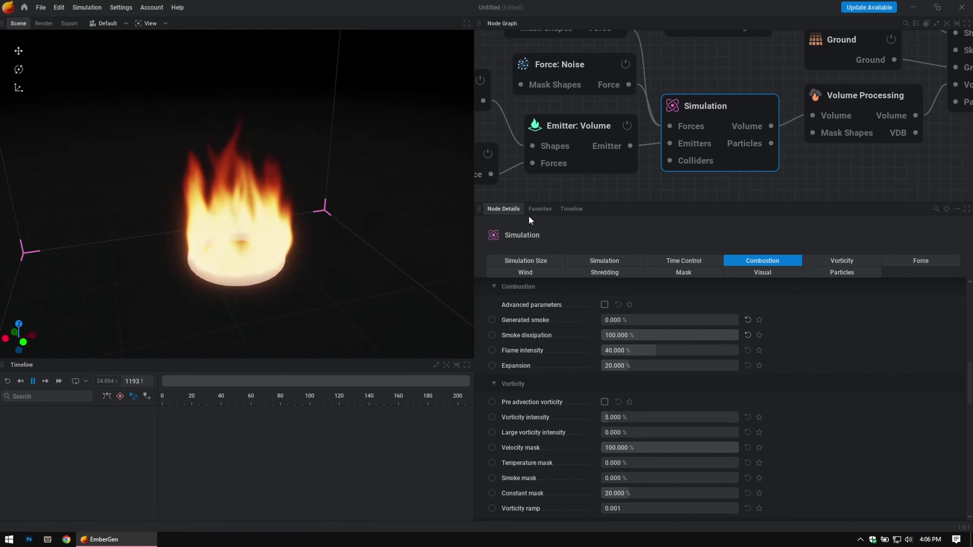
pyautogui.scroll(-4, 405, 245)
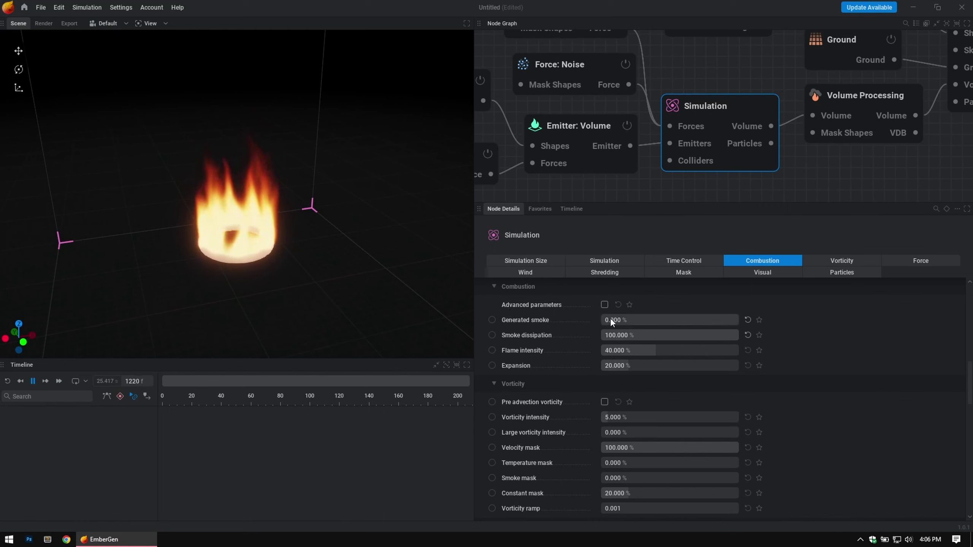
# Step: Set the simulation's generated smoke to 100 % and inspect the smoke column above the flames
pyautogui.moveTo(611, 318); pyautogui.dragTo(610, 319)
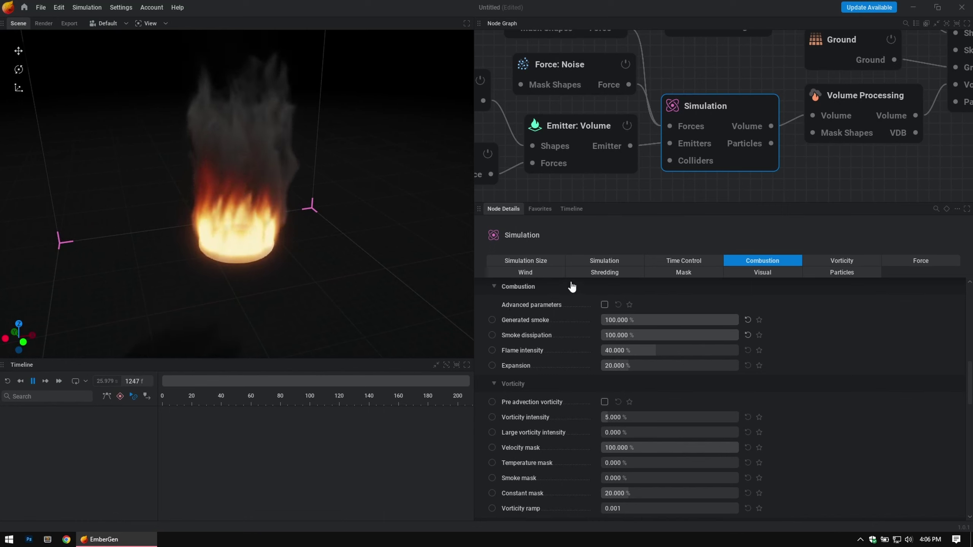
pyautogui.moveTo(276, 151); pyautogui.dragTo(336, 146)
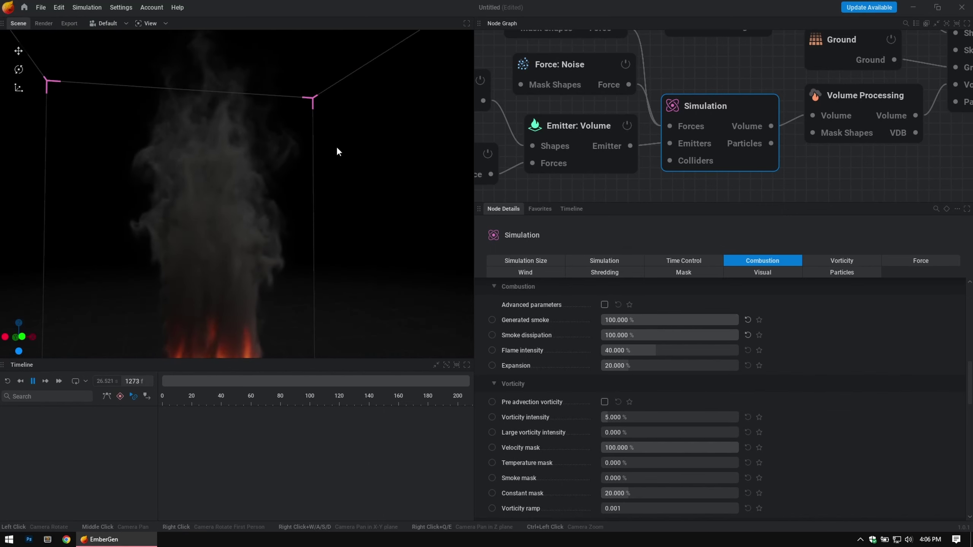
pyautogui.moveTo(334, 192)
pyautogui.mouseDown()
pyautogui.moveTo(334, 180)
pyautogui.moveTo(335, 194)
pyautogui.moveTo(316, 192)
pyautogui.moveTo(327, 199)
pyautogui.mouseUp()
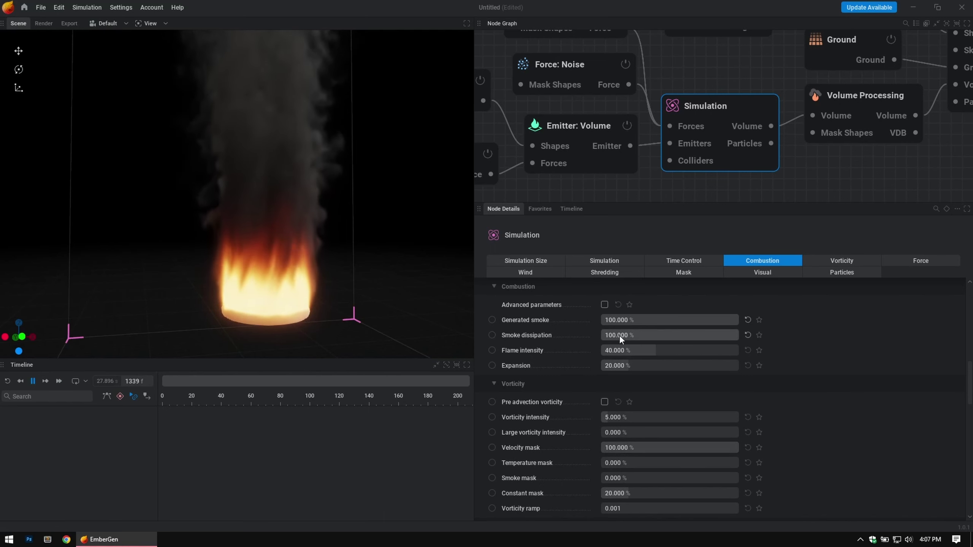
# Step: Try a smoke dissipation of 30 % and inspect the smoke across the whole simulation box
pyautogui.doubleClick(720, 335)
pyautogui.write('30')
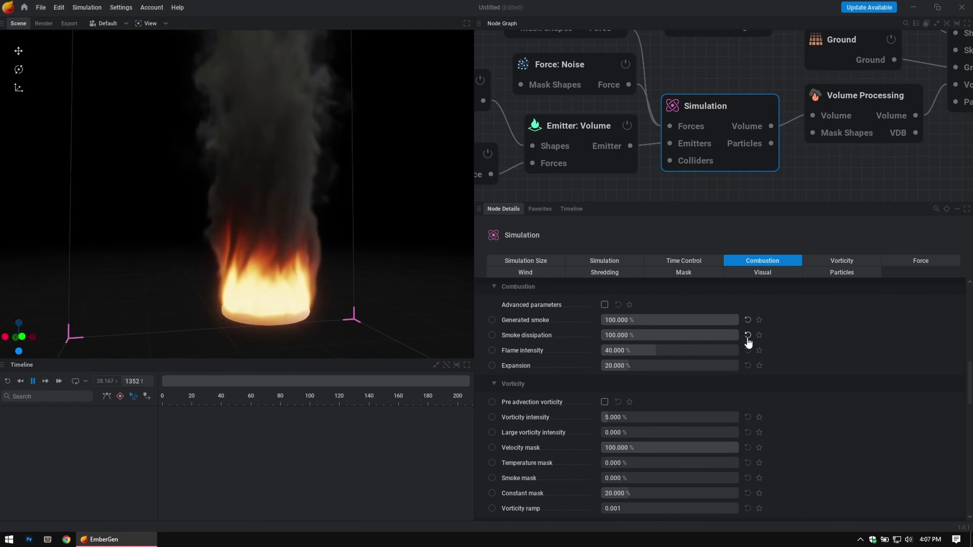
pyautogui.press('Return')
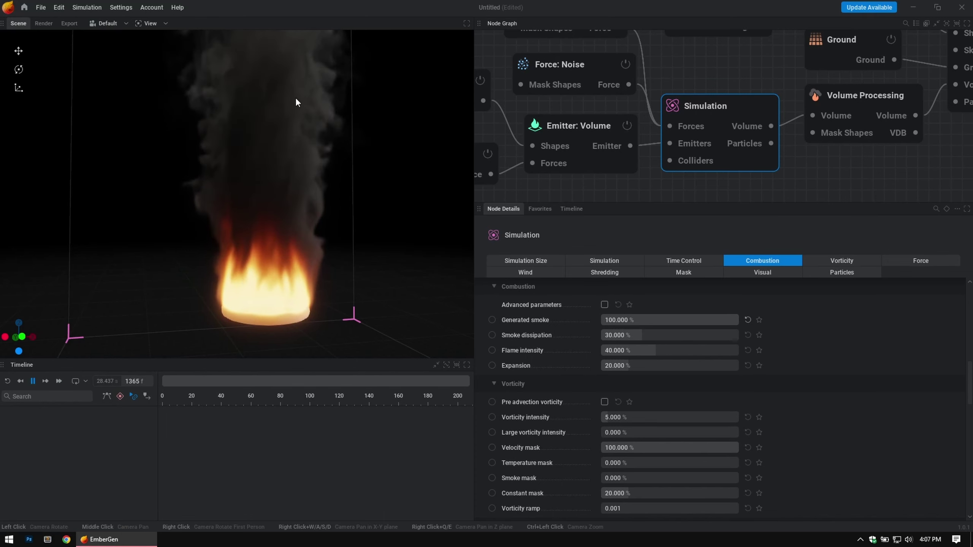
pyautogui.moveTo(311, 143); pyautogui.dragTo(312, 169)
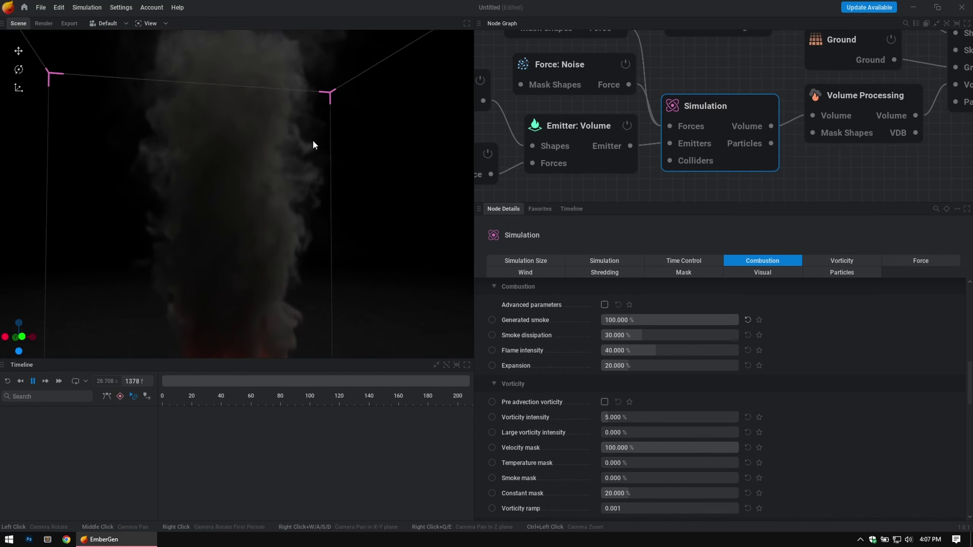
pyautogui.scroll(-5, 313, 140)
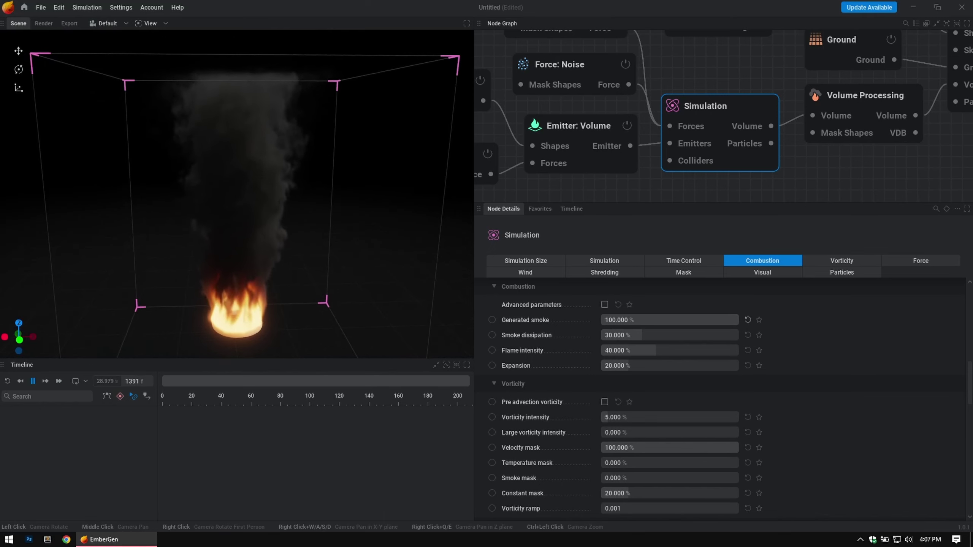
# Step: Set the smoke dissipation back to 100 % and check the smoke column
pyautogui.doubleClick(623, 332)
pyautogui.write('100')
pyautogui.press('Return')
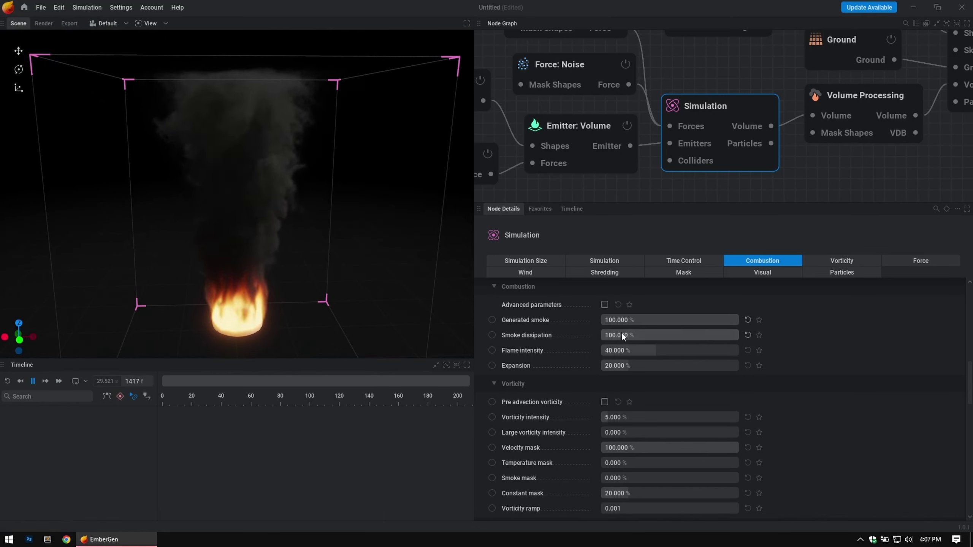
pyautogui.scroll(3, 259, 93)
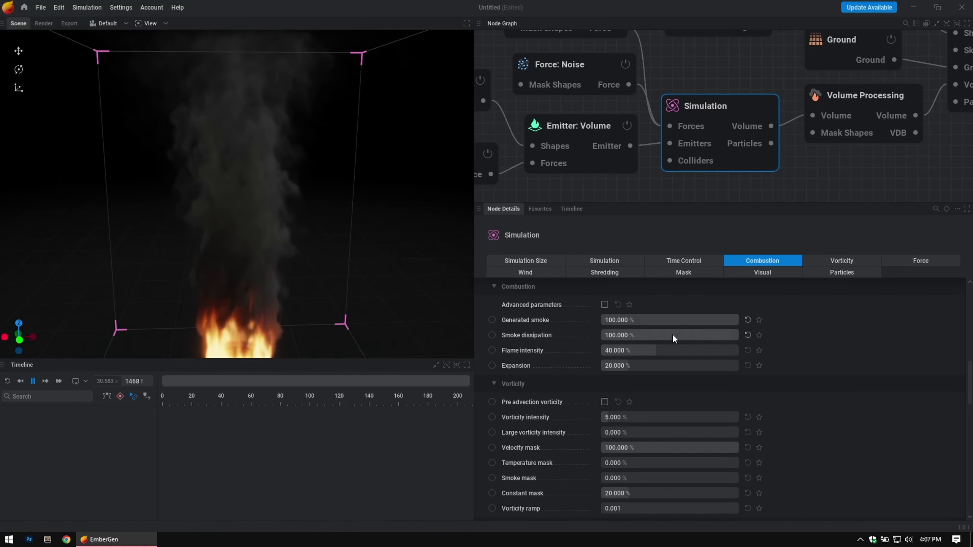
# Step: Raise the smoke dissipation to 106 % and inspect the flames up close
pyautogui.doubleClick(627, 333)
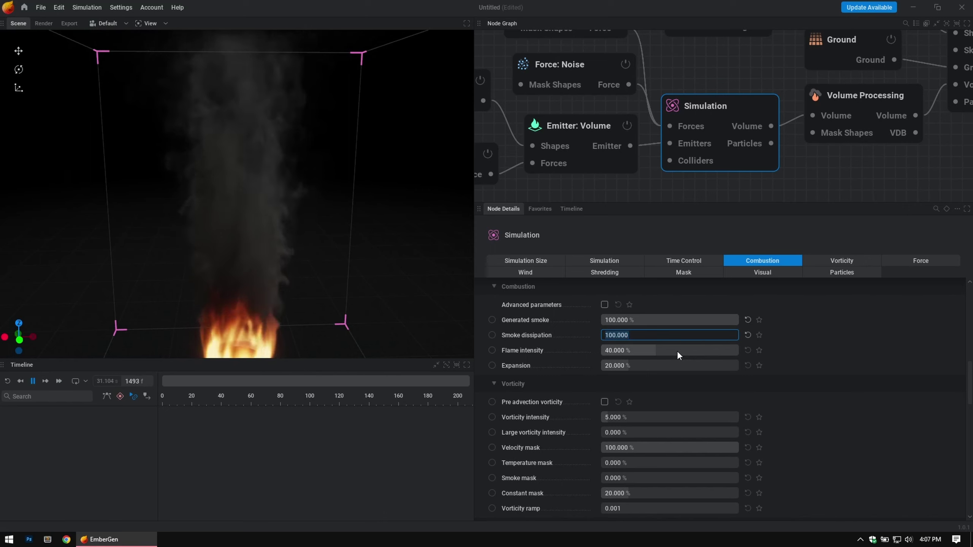
pyautogui.write('106')
pyautogui.press('Return')
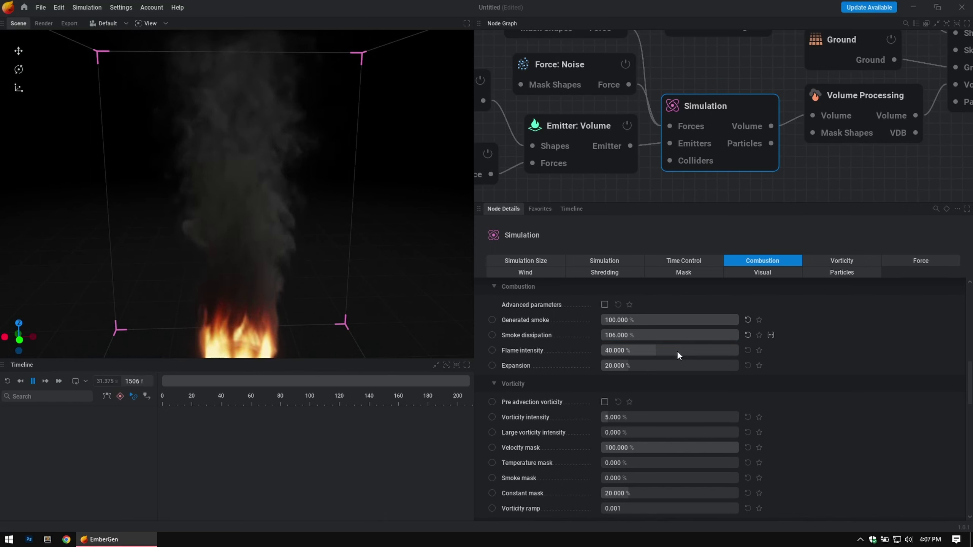
pyautogui.scroll(3, 317, 305)
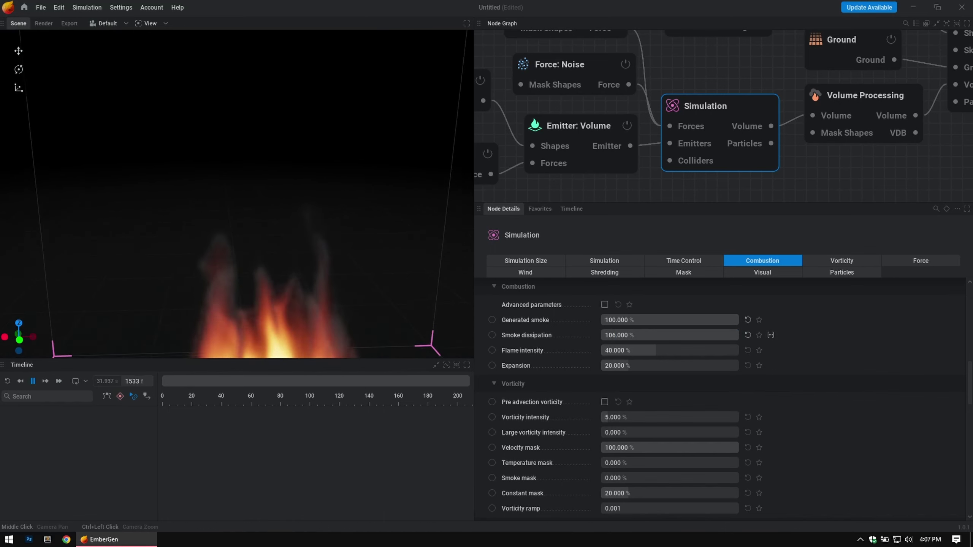
pyautogui.moveTo(287, 301); pyautogui.dragTo(309, 289)
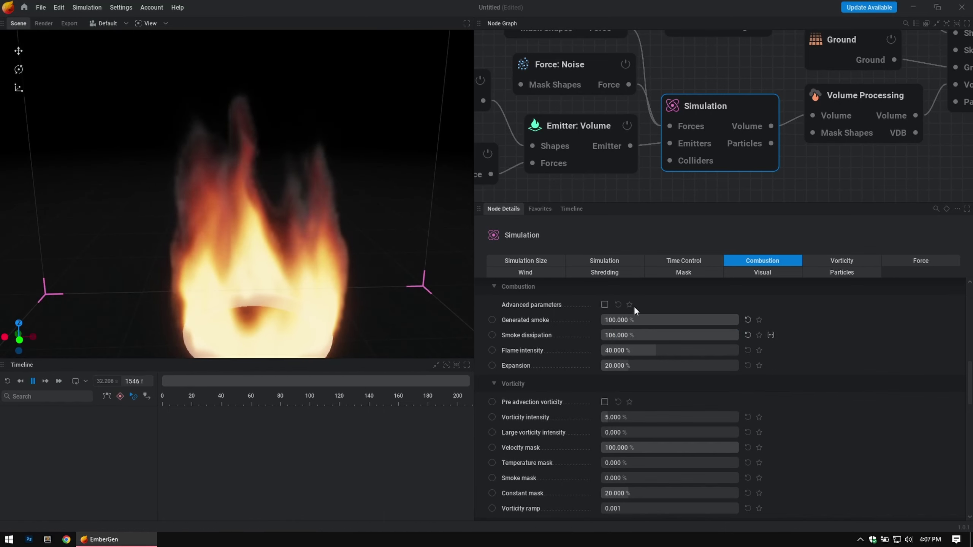
# Step: Try a smoke dissipation of 105 % and inspect the smoke from the flames to the top of the simulation box
pyautogui.doubleClick(651, 335)
pyautogui.write('105')
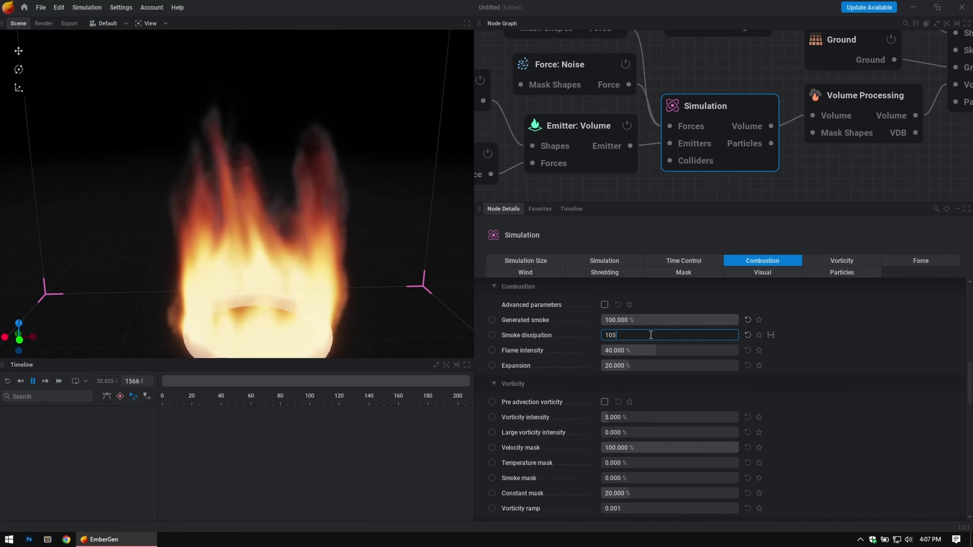
pyautogui.press('Return')
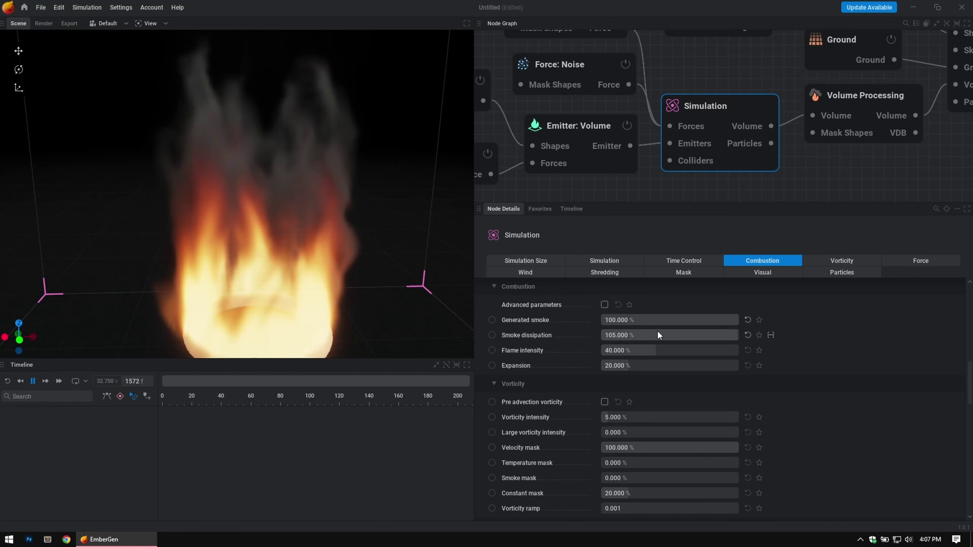
pyautogui.moveTo(413, 99); pyautogui.dragTo(412, 130)
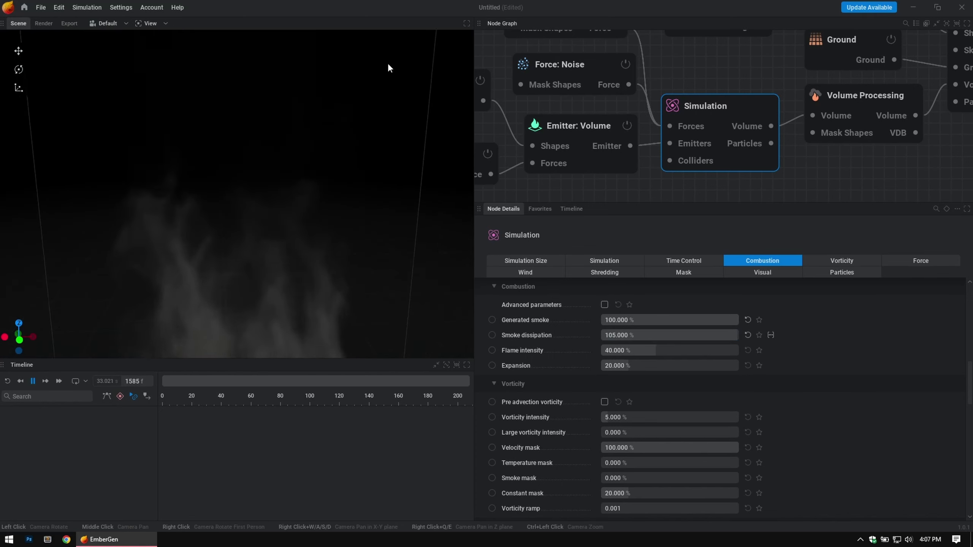
pyautogui.keyDown('ctrl'); pyautogui.moveTo(347, 175); pyautogui.dragTo(347, 214); pyautogui.keyUp('ctrl')
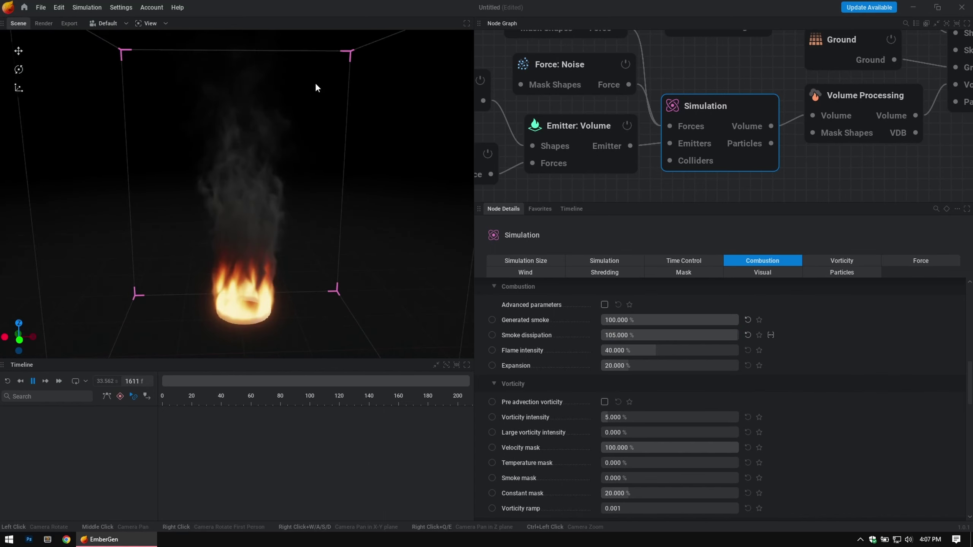
pyautogui.keyDown('ctrl'); pyautogui.moveTo(315, 78); pyautogui.dragTo(289, 69); pyautogui.keyUp('ctrl')
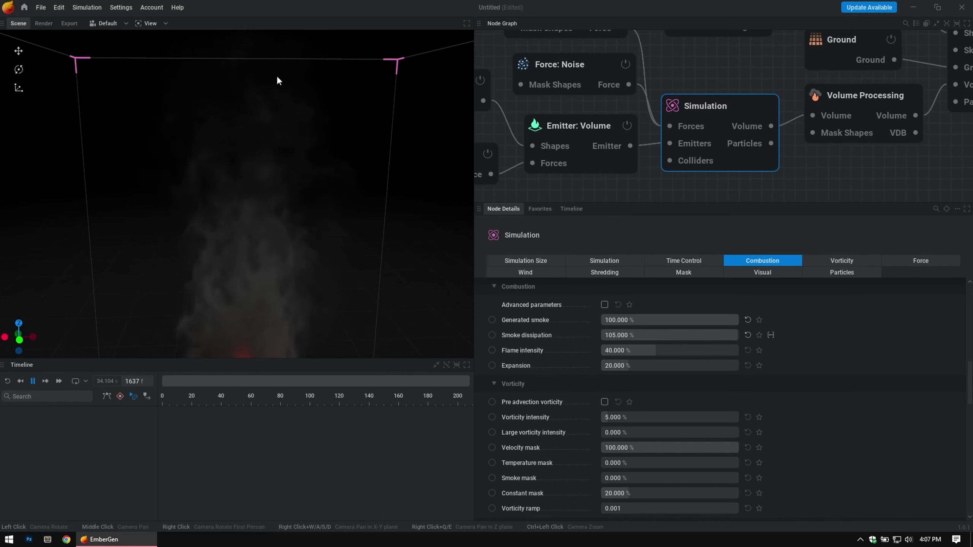
pyautogui.moveTo(282, 86)
pyautogui.mouseDown()
pyautogui.moveTo(281, 99)
pyautogui.moveTo(281, 85)
pyautogui.mouseUp()
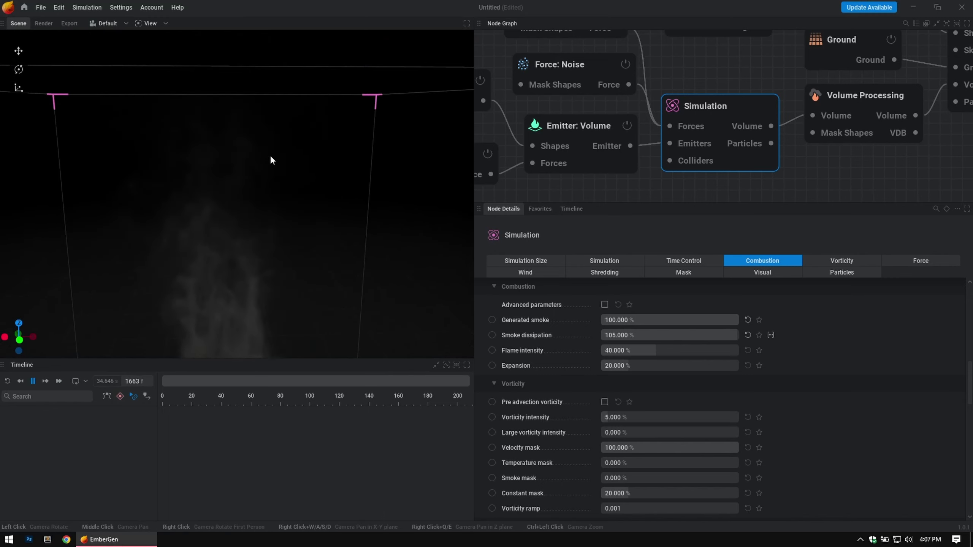
pyautogui.moveTo(271, 160); pyautogui.dragTo(283, 222)
pyautogui.scroll(5, 279, 245)
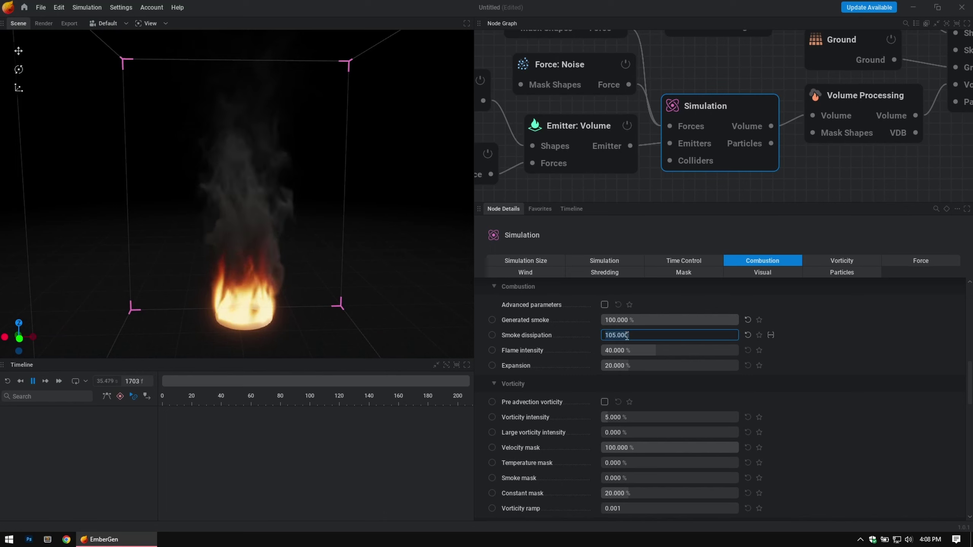
# Step: Try smoke dissipation values of 1.5 % and 105.2 %, checking the smoke column above the fire
pyautogui.write('5')
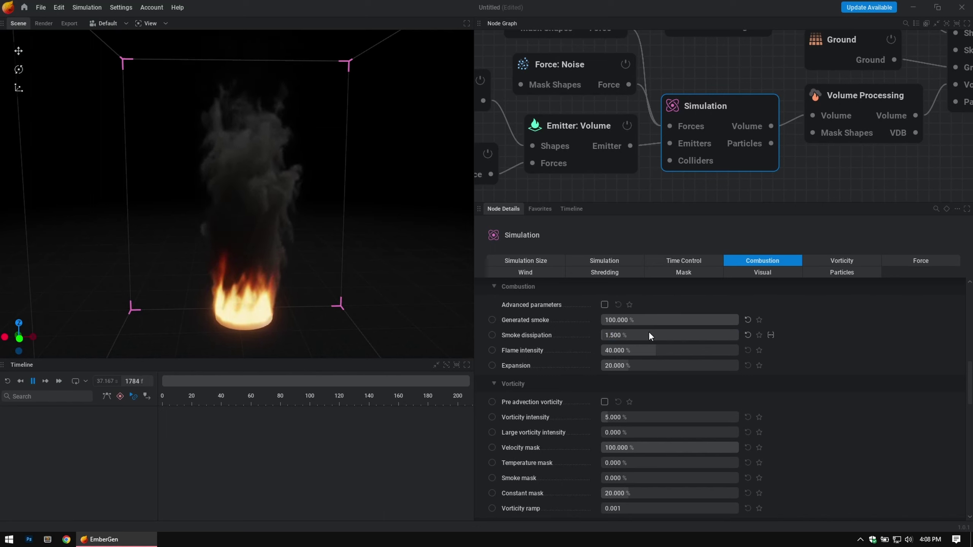
pyautogui.doubleClick(649, 334)
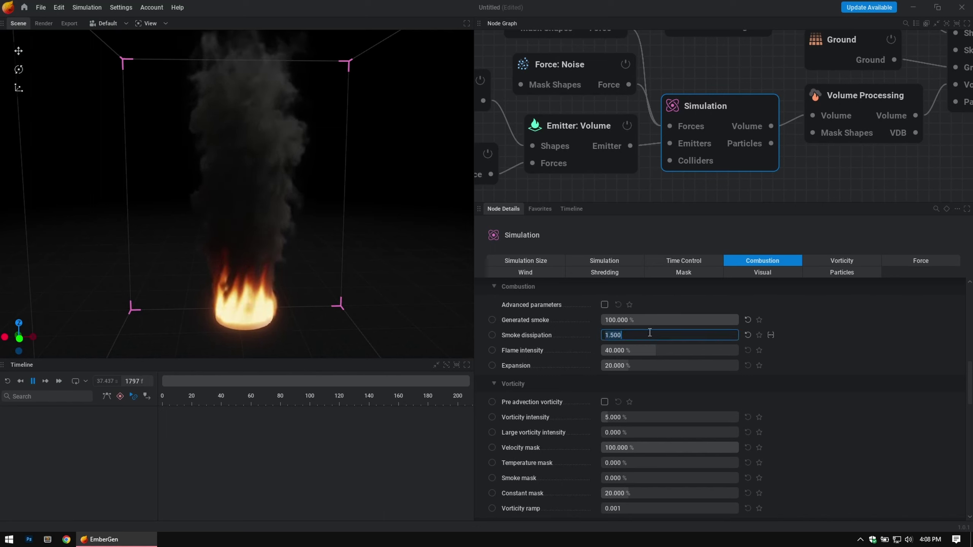
pyautogui.write('105')
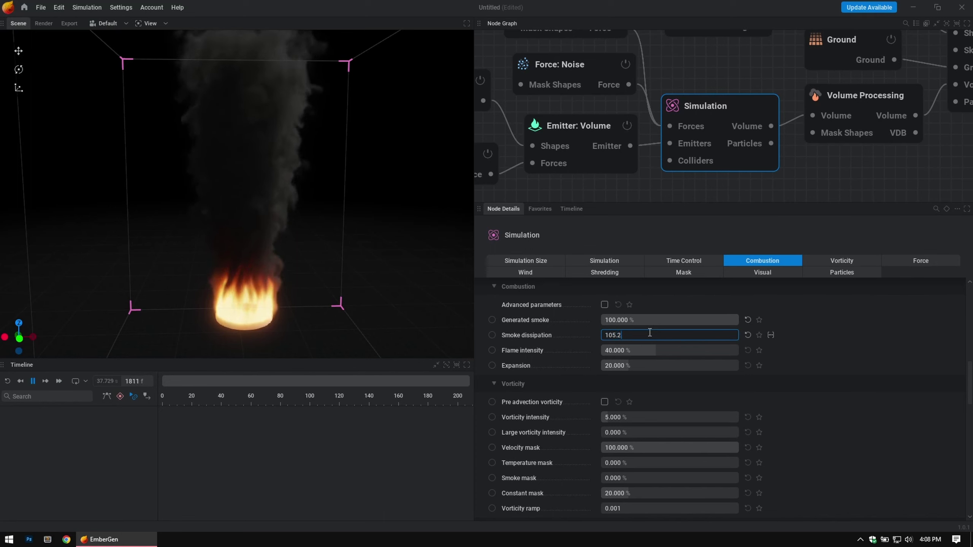
pyautogui.write('.2')
pyautogui.press('Return')
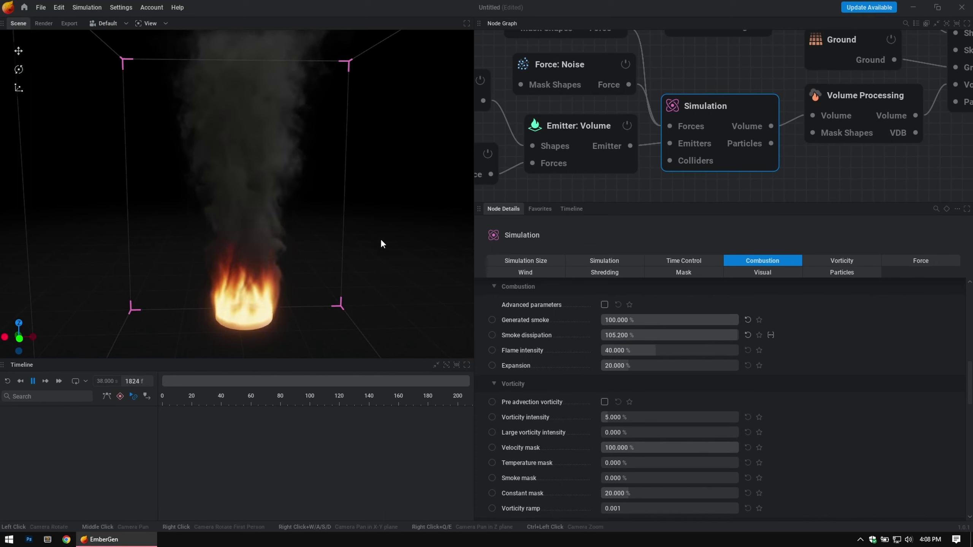
pyautogui.scroll(3, 291, 262)
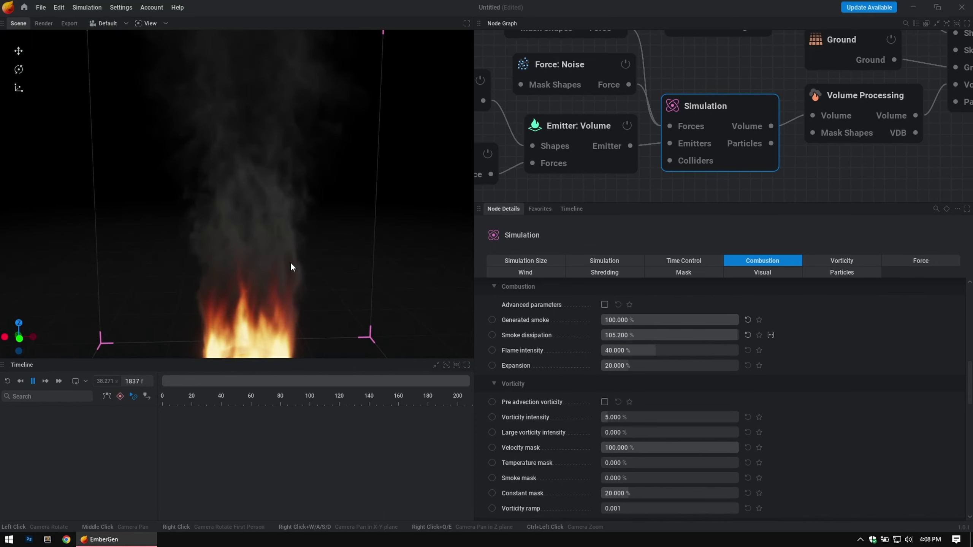
pyautogui.scroll(-1, 294, 263)
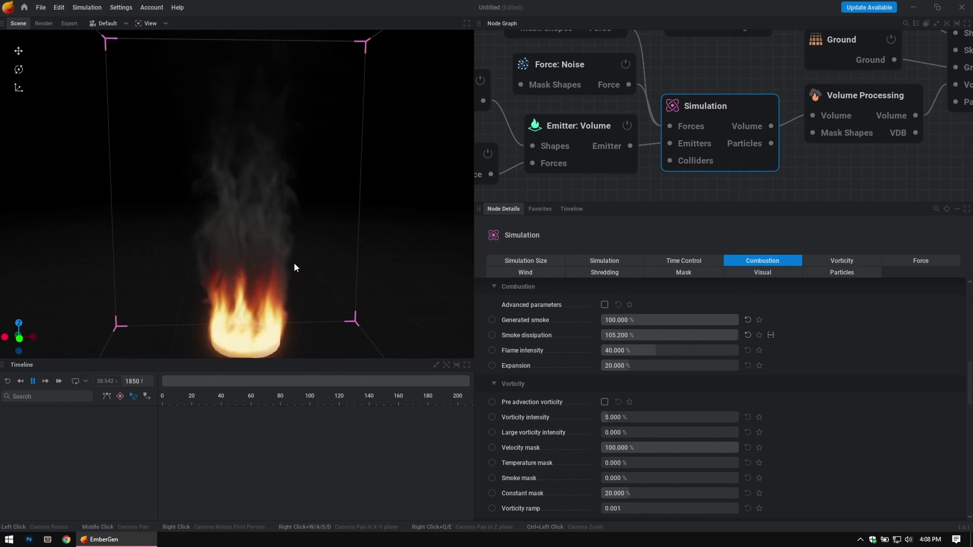
# Step: Set the smoke dissipation to 105.1 % and view the fire and smoke from the side
pyautogui.doubleClick(648, 334)
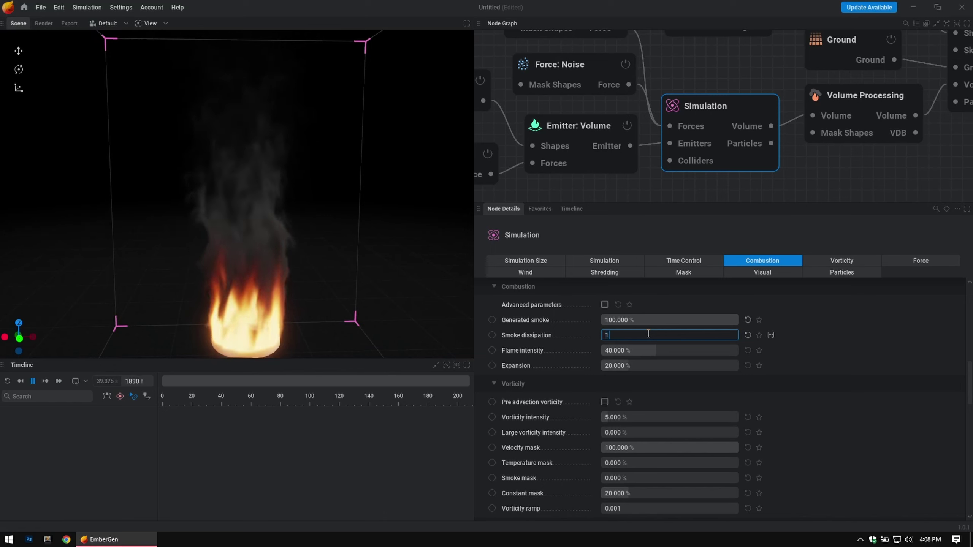
pyautogui.write('105.1')
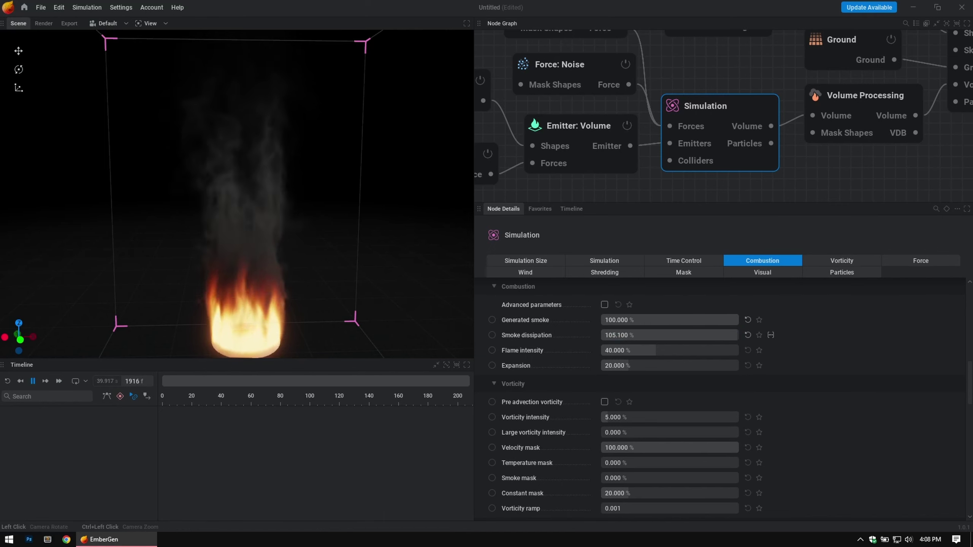
pyautogui.moveTo(238, 191); pyautogui.dragTo(238, 208)
pyautogui.moveTo(309, 262); pyautogui.dragTo(311, 245)
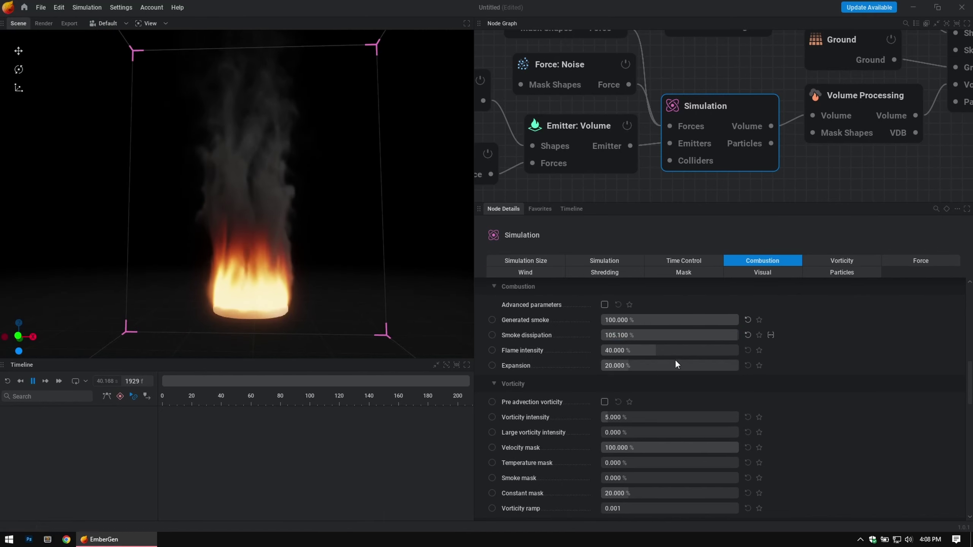
# Step: Compare flame intensities of 100 % and 0 %, and restore the setting to its default 40 %
pyautogui.moveTo(632, 350); pyautogui.dragTo(619, 353)
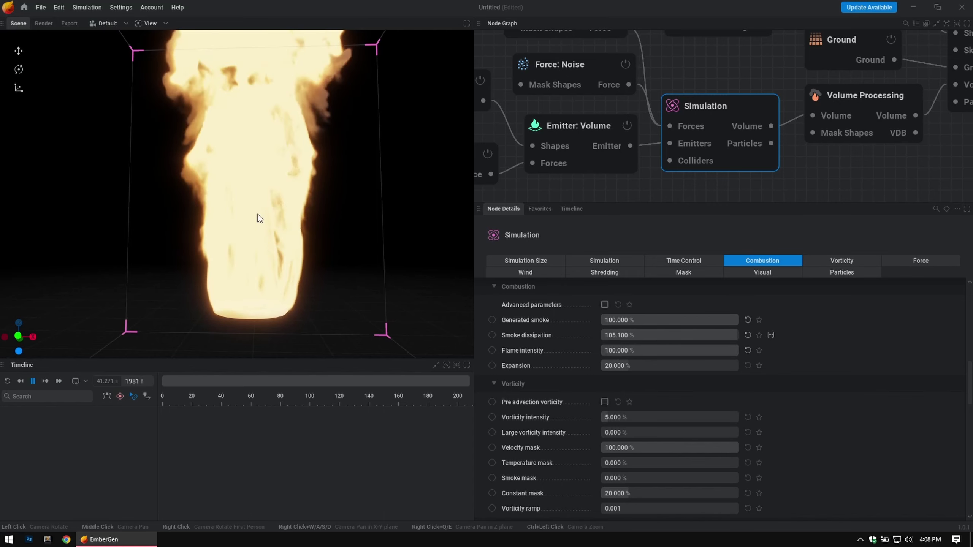
pyautogui.moveTo(249, 174)
pyautogui.mouseDown(button='middle')
pyautogui.moveTo(250, 199)
pyautogui.moveTo(250, 180)
pyautogui.mouseUp(button='middle')
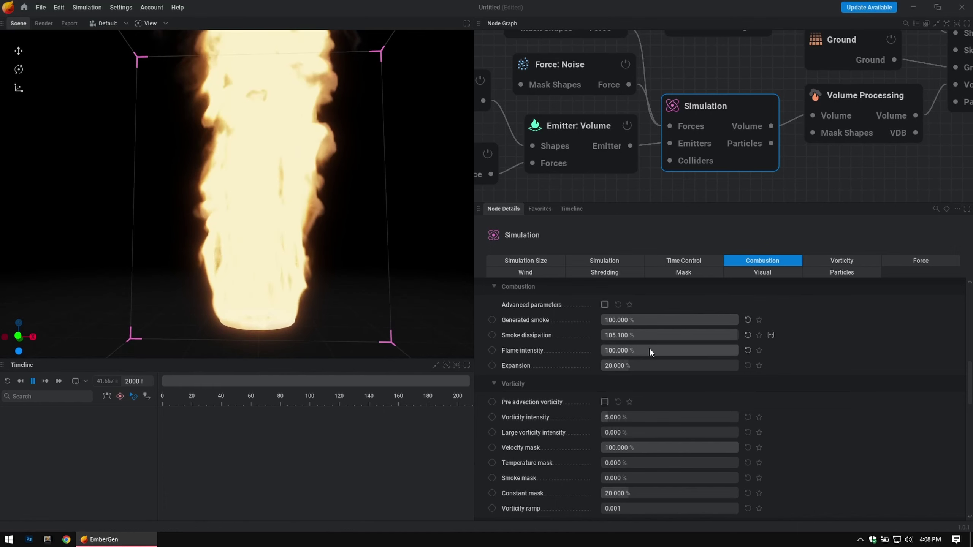
pyautogui.moveTo(650, 350); pyautogui.dragTo(599, 350)
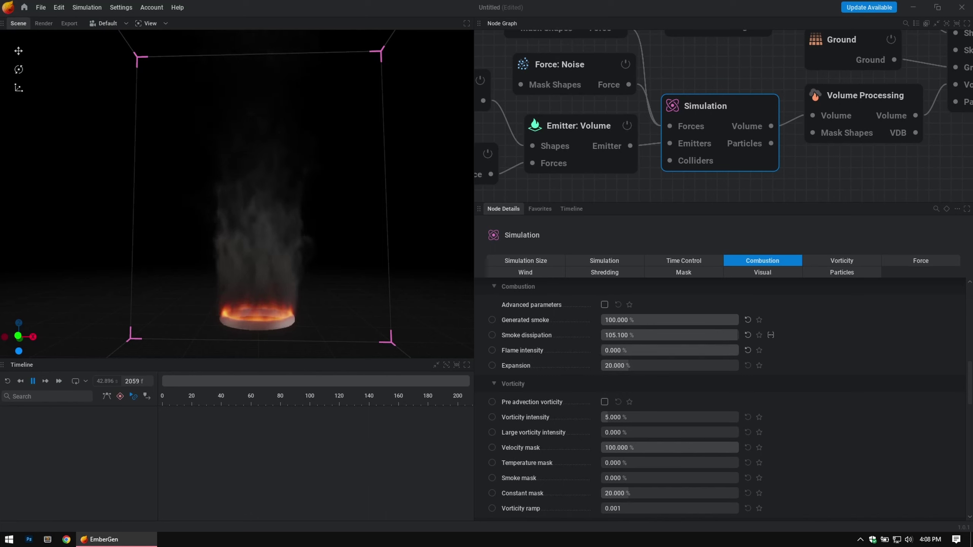
pyautogui.hotkey('ctrl', 'z')
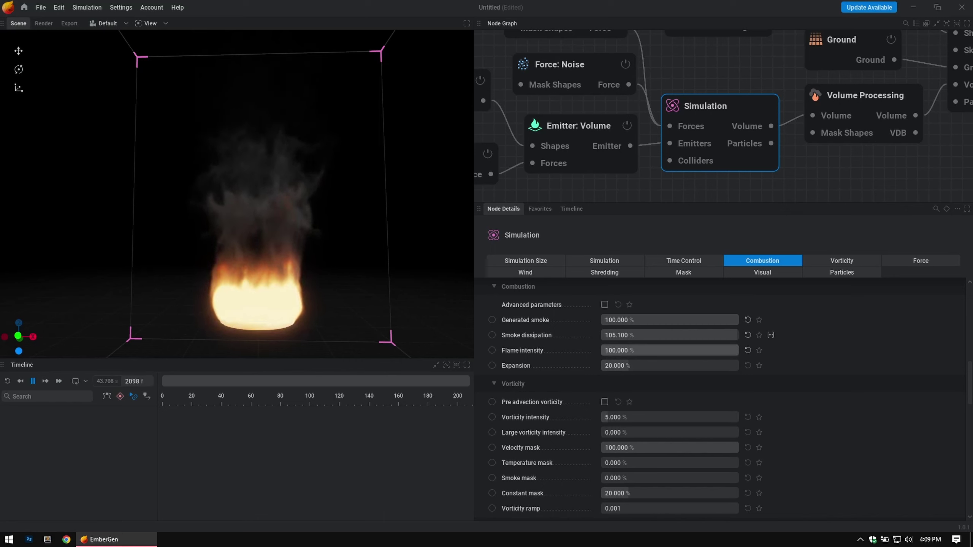
pyautogui.hotkey('ctrl', 'y')
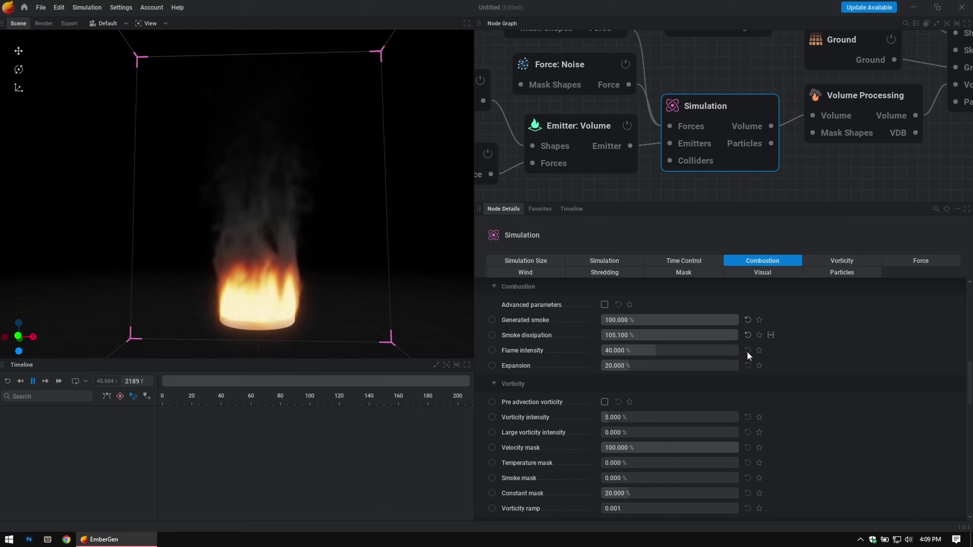
# Step: Try a combustion expansion of 100 % on the fire simulation
pyautogui.doubleClick(632, 365)
pyautogui.write('100')
pyautogui.press('Return')
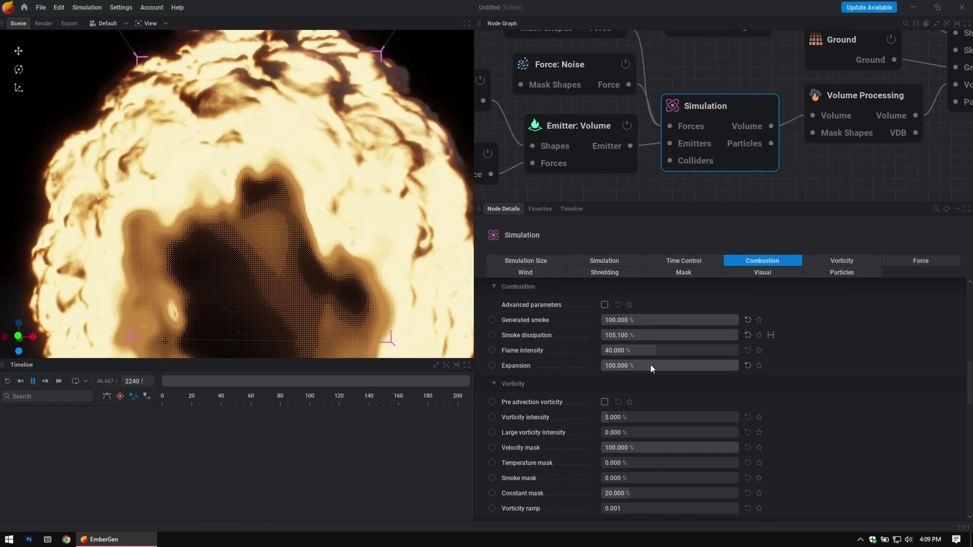
# Step: Try a combustion expansion of 0 % and inspect the fire both from afar and up close
pyautogui.doubleClick(650, 365)
pyautogui.write('0')
pyautogui.press('Return')
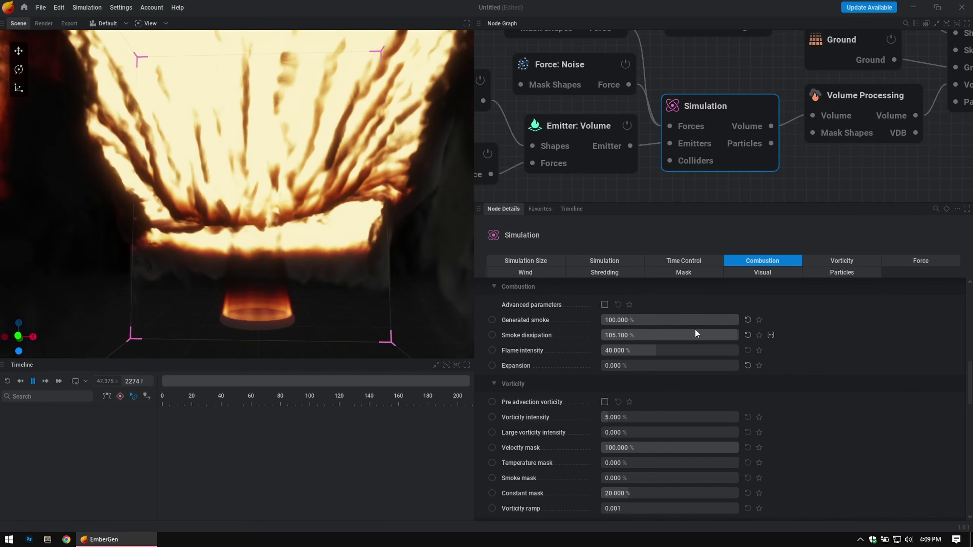
pyautogui.scroll(-5, 295, 231)
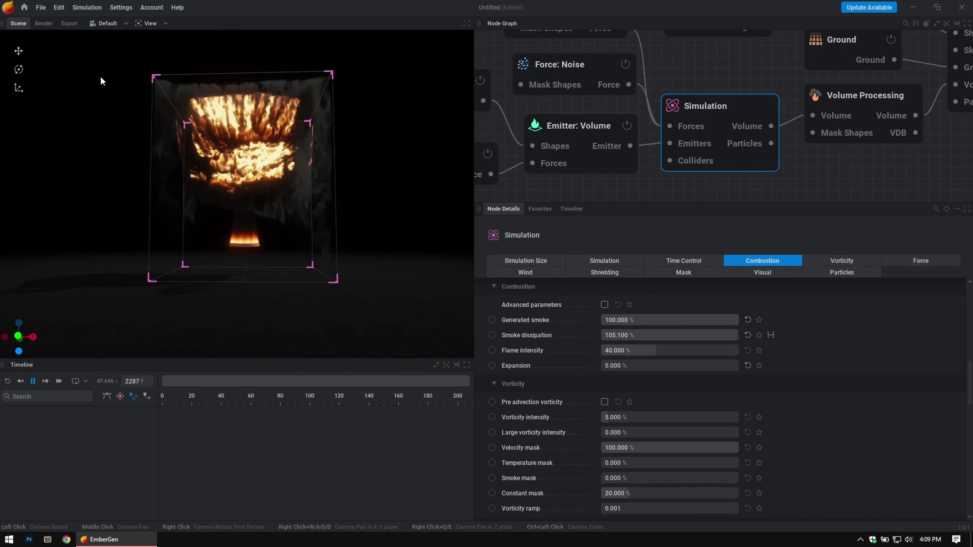
pyautogui.scroll(5, 311, 210)
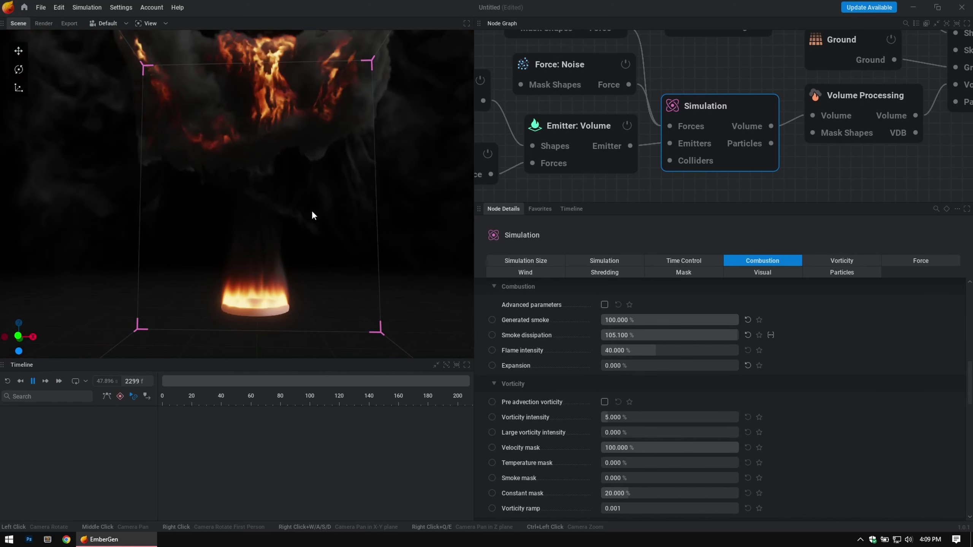
pyautogui.scroll(3, 327, 273)
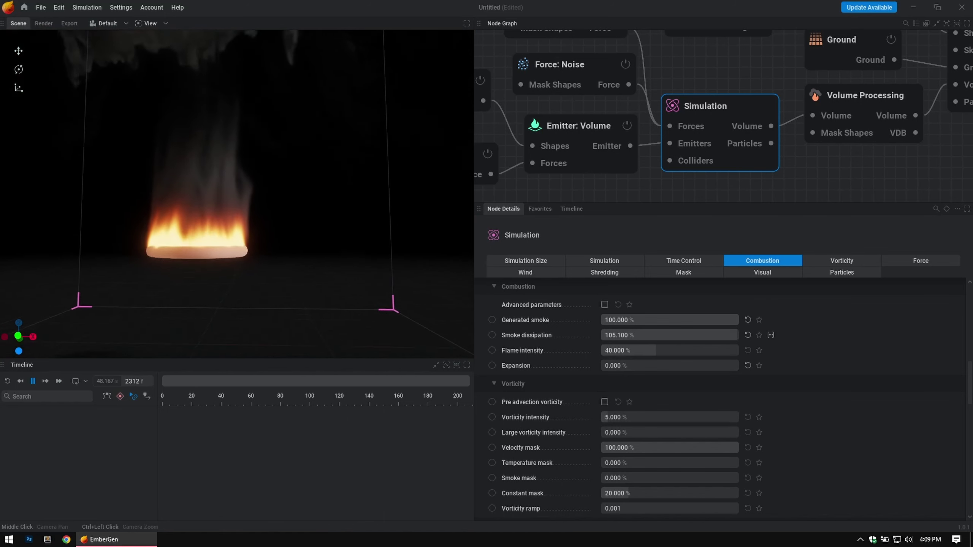
pyautogui.scroll(-3, 326, 273)
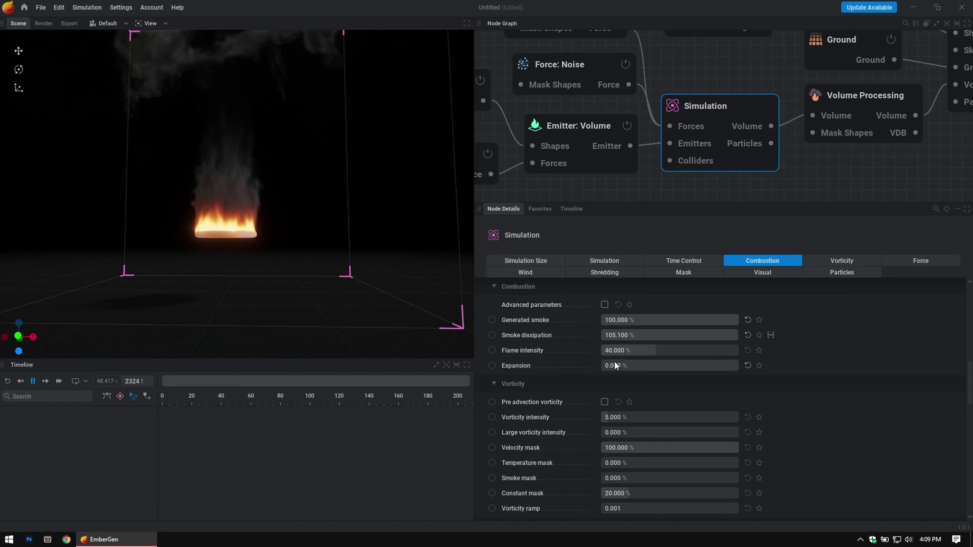
# Step: Vary the expansion briefly and return it to 0 %, inspect the flames, and reset it to the default 20 %
pyautogui.moveTo(628, 366); pyautogui.dragTo(607, 365)
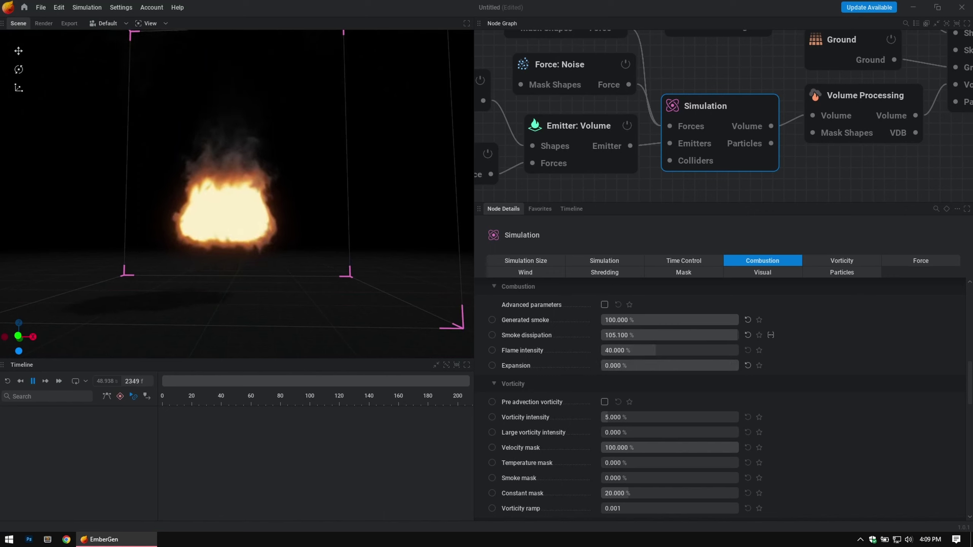
pyautogui.scroll(3, 260, 211)
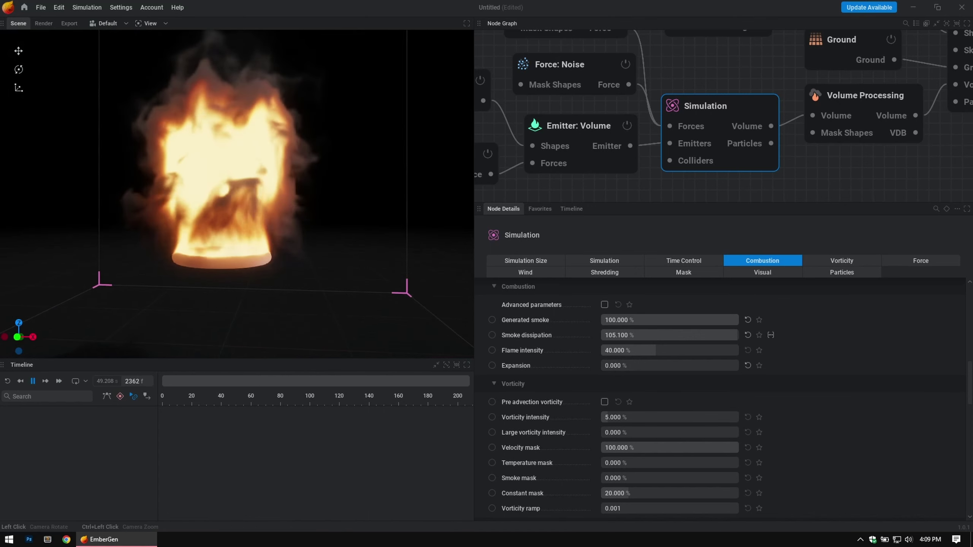
pyautogui.scroll(-4, 288, 184)
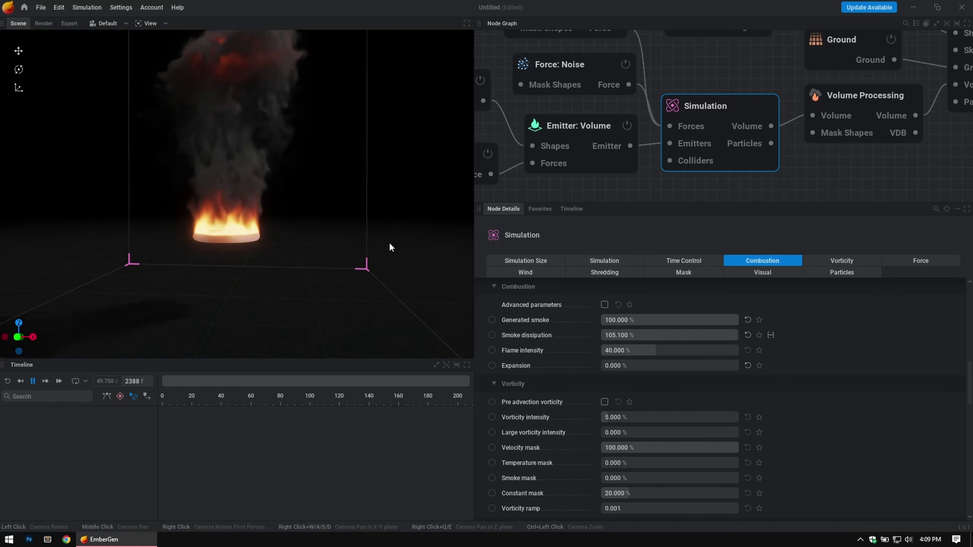
pyautogui.moveTo(286, 176); pyautogui.dragTo(277, 159)
pyautogui.scroll(2, 277, 162)
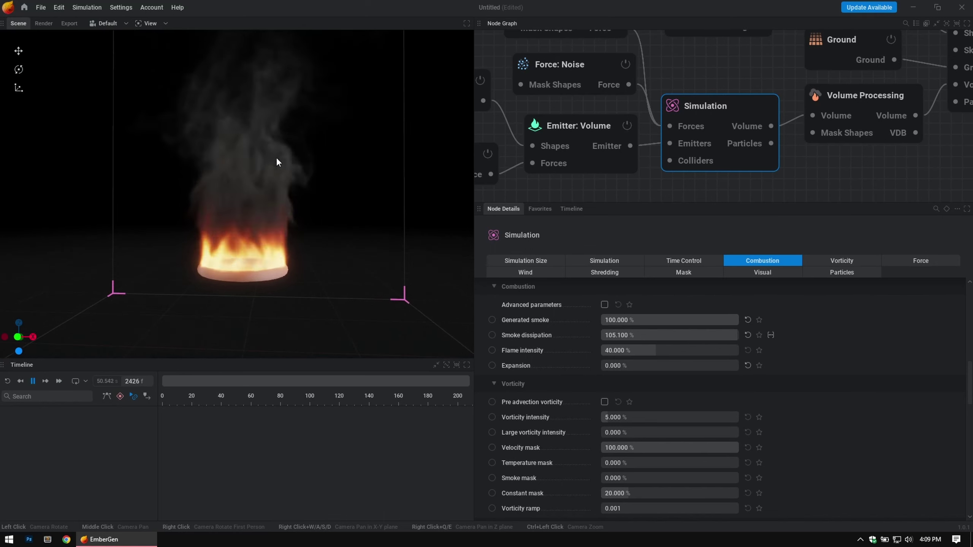
pyautogui.click(747, 366)
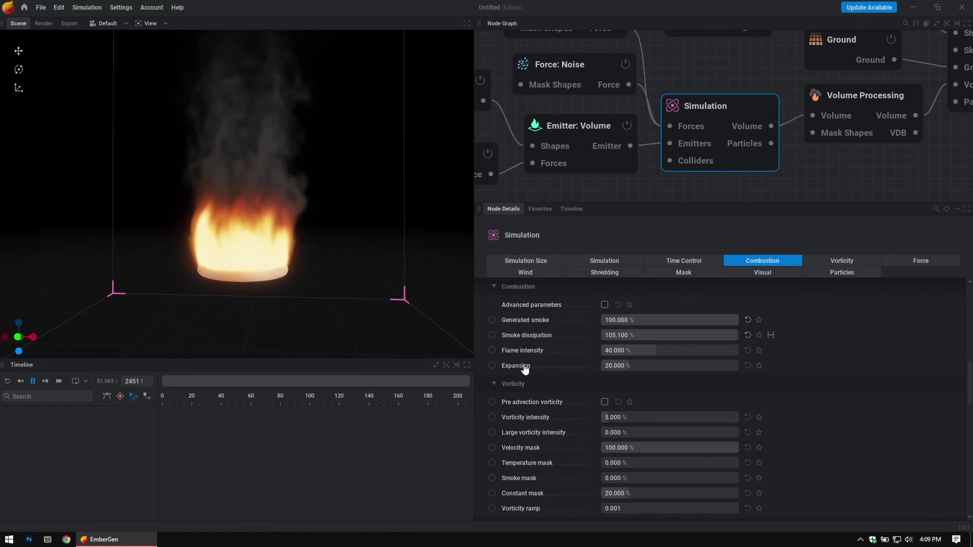
pyautogui.scroll(-3, 866, 456)
pyautogui.scroll(-6, 851, 438)
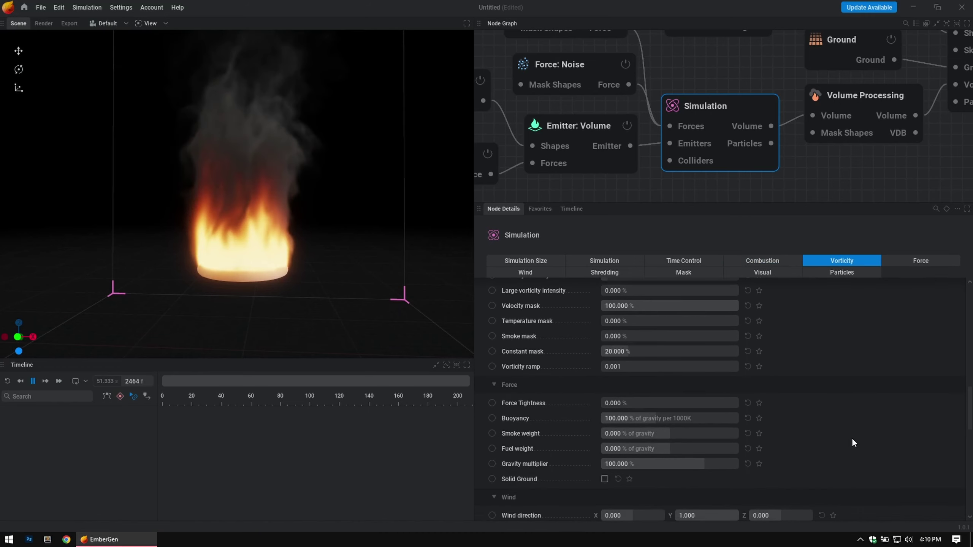
pyautogui.scroll(-5, 838, 437)
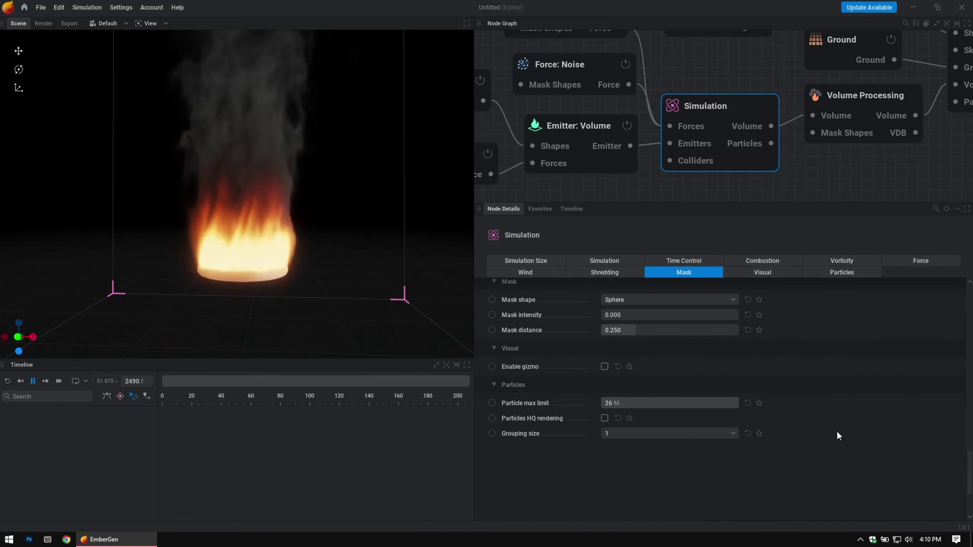
pyautogui.scroll(14, 836, 430)
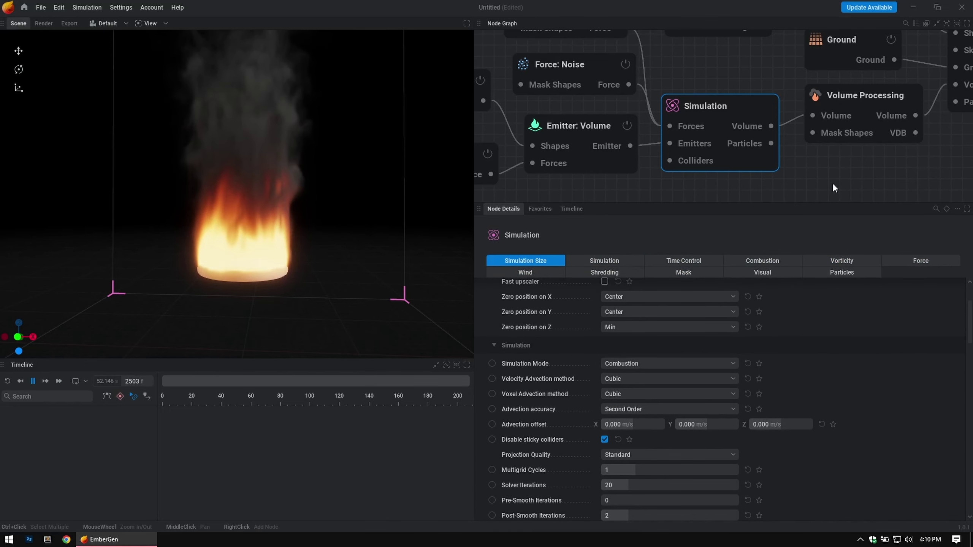
# Step: Try an emission gradient of 100 on the volume emitter
pyautogui.moveTo(760, 70); pyautogui.dragTo(769, 70, button='middle')
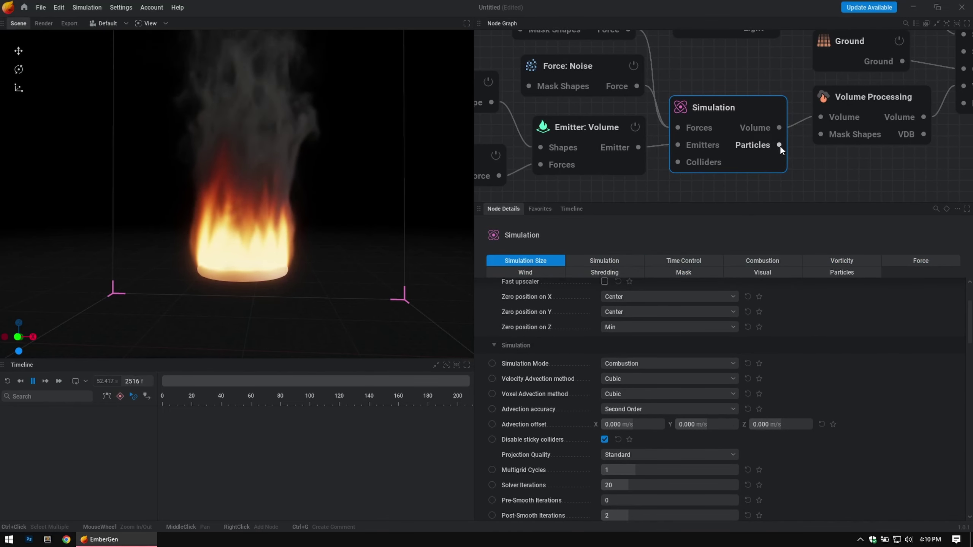
pyautogui.moveTo(656, 178); pyautogui.dragTo(682, 172, button='middle')
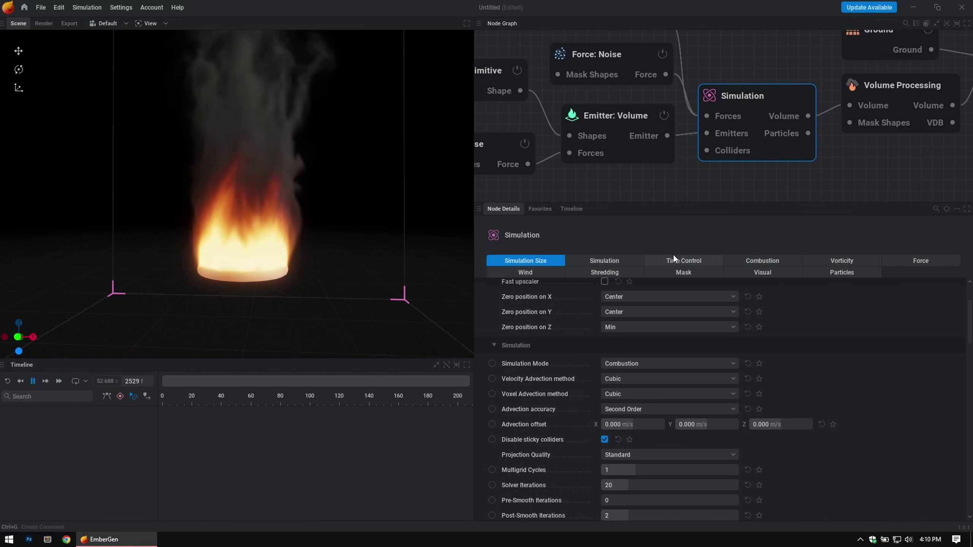
pyautogui.click(767, 262)
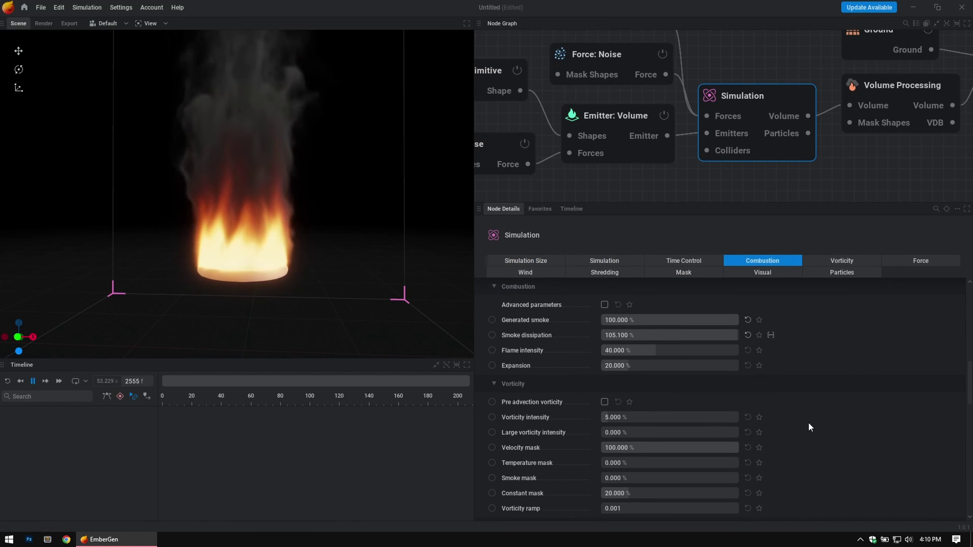
pyautogui.click(635, 117)
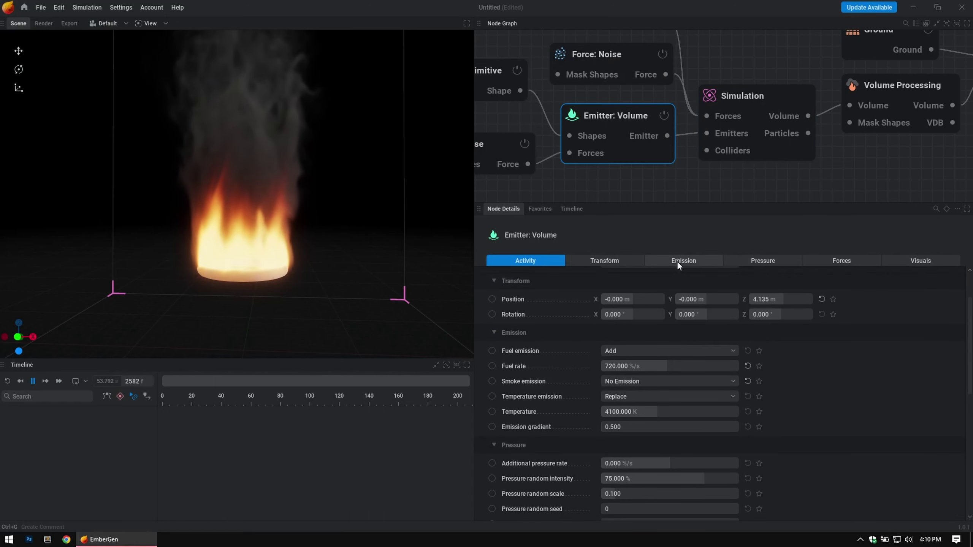
pyautogui.click(691, 261)
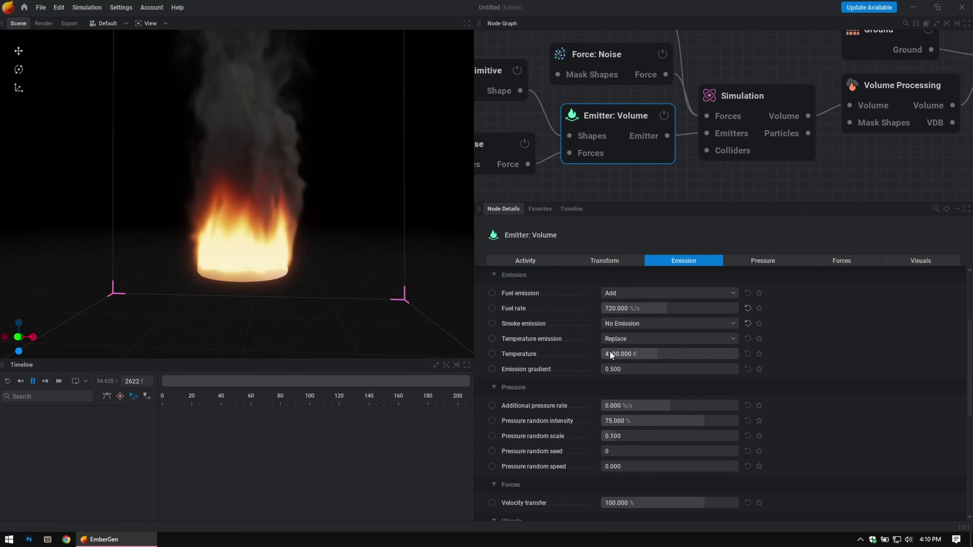
pyautogui.moveTo(627, 369); pyautogui.dragTo(739, 369)
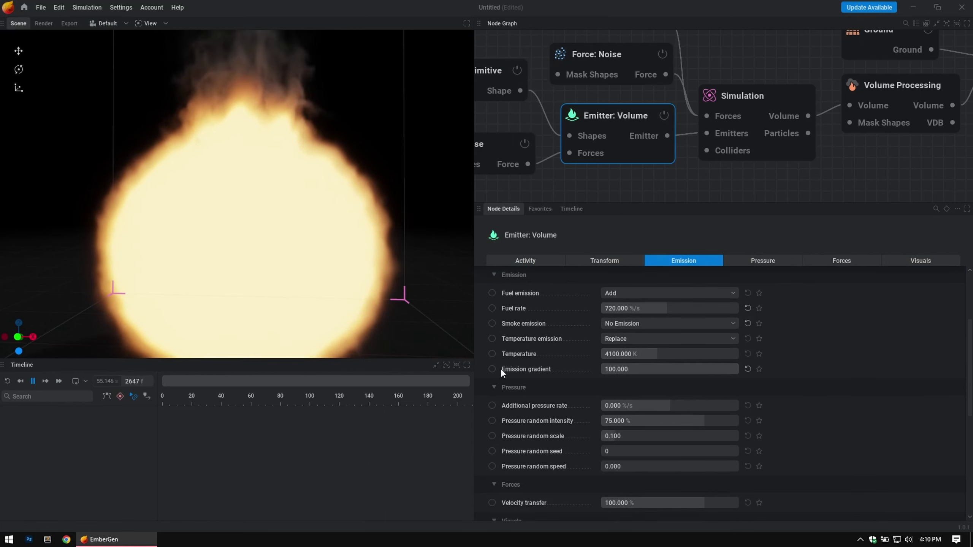
pyautogui.moveTo(525, 368)
pyautogui.scroll(-1, 514, 314)
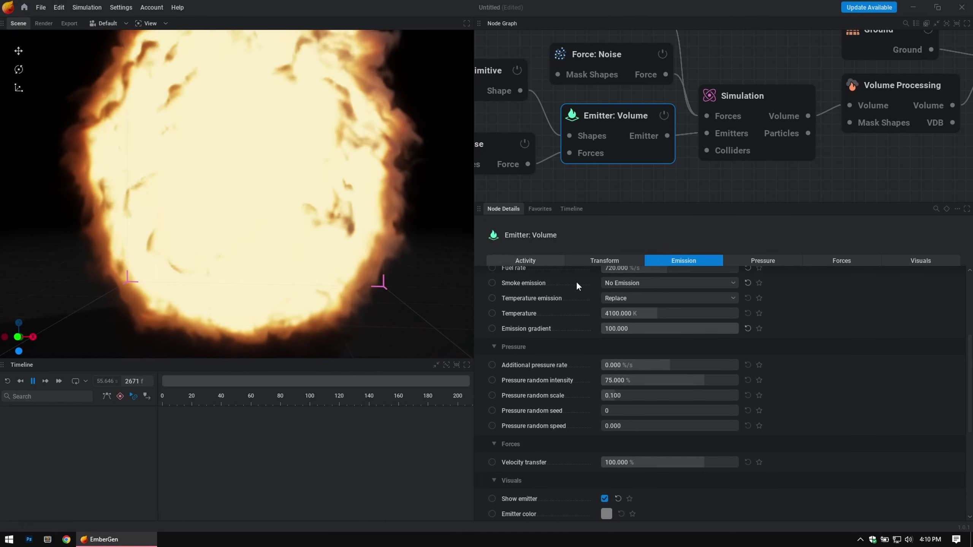
# Step: Try an emission gradient of 0, inspect the flames, and reset the gradient to its default 0.5
pyautogui.moveTo(638, 327); pyautogui.dragTo(605, 328)
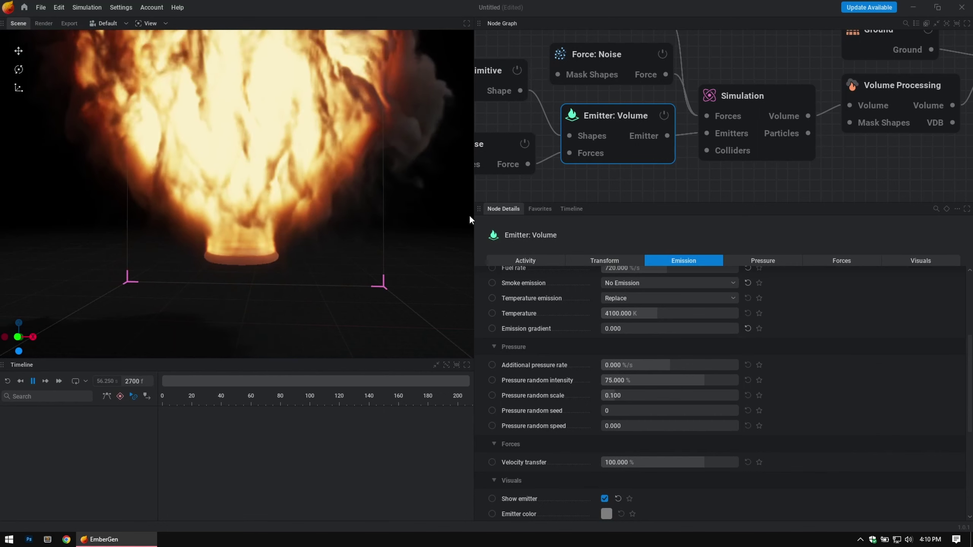
pyautogui.scroll(3, 383, 235)
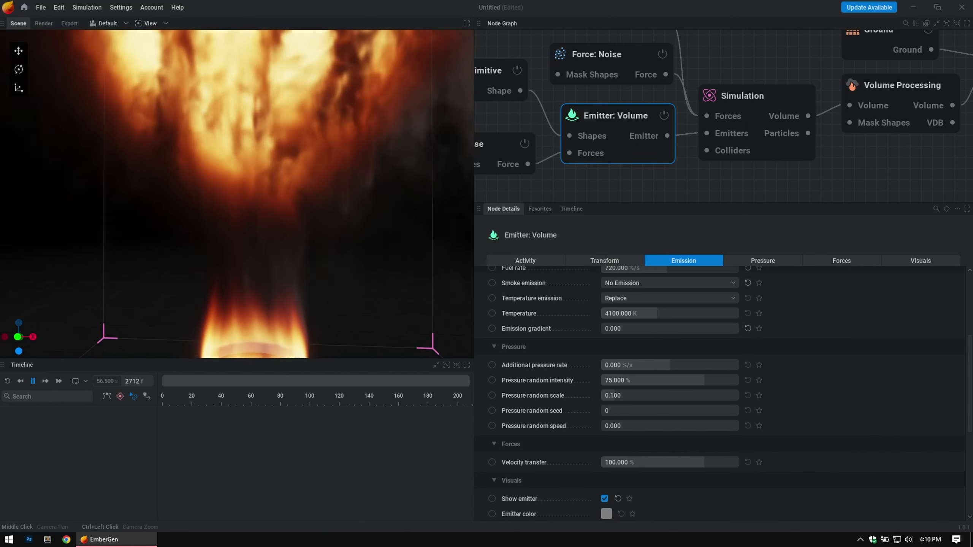
pyautogui.scroll(-3, 383, 236)
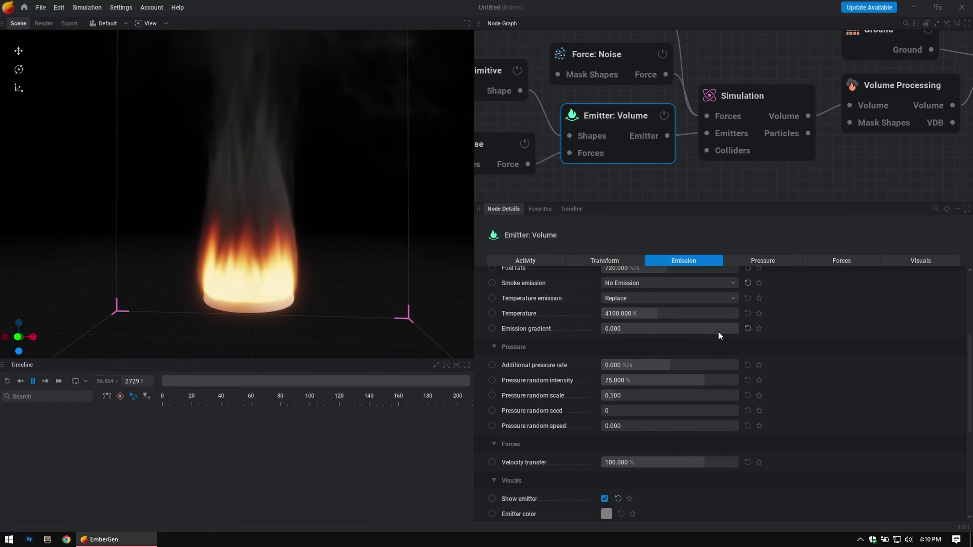
pyautogui.click(747, 329)
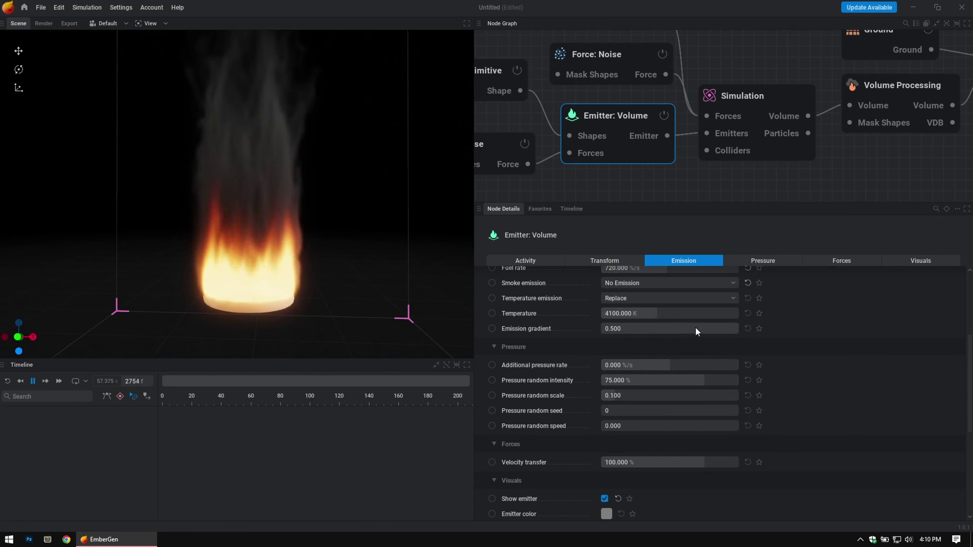
# Step: Set the volume emitter's emission gradient to 1 and inspect the fire up close and from afar
pyautogui.moveTo(647, 329); pyautogui.dragTo(663, 329)
pyautogui.click(663, 329)
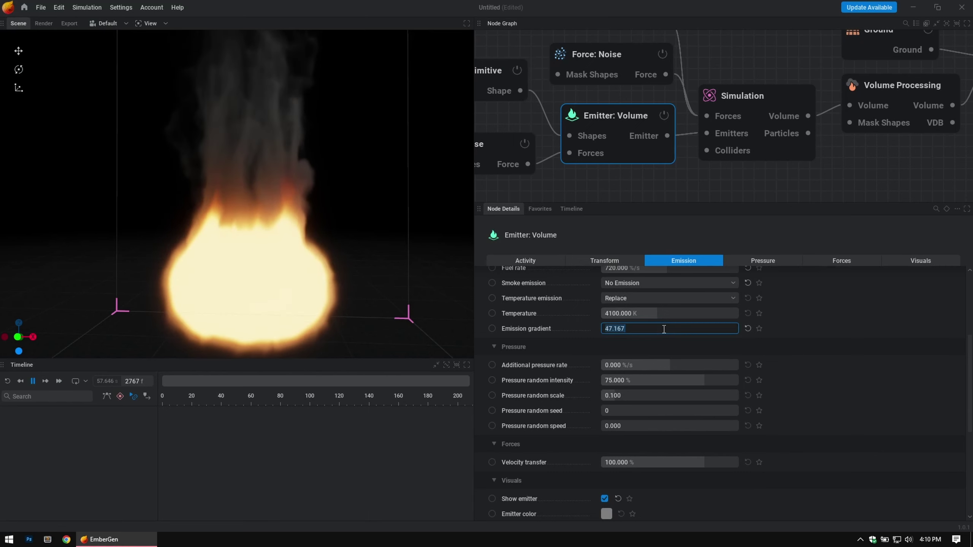
pyautogui.write('1')
pyautogui.press('Return')
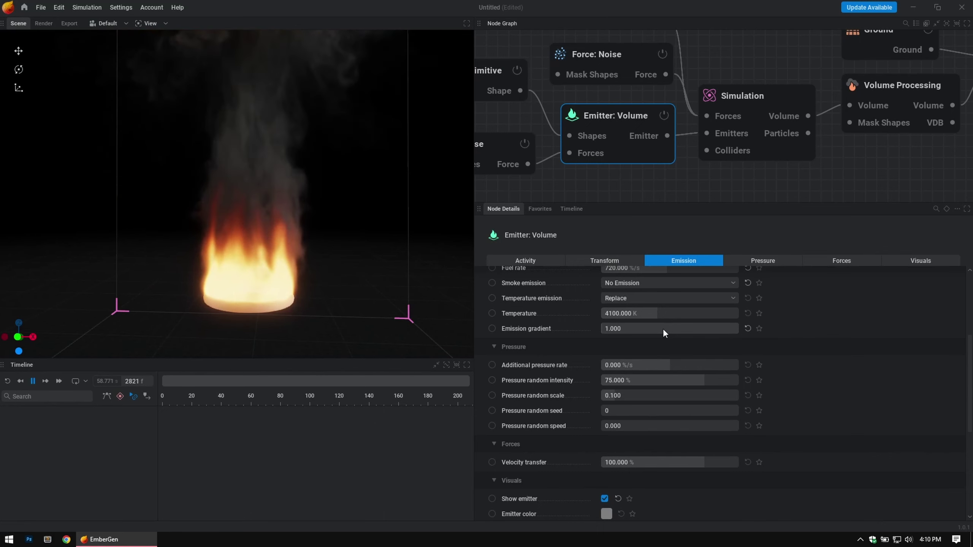
pyautogui.scroll(3, 295, 207)
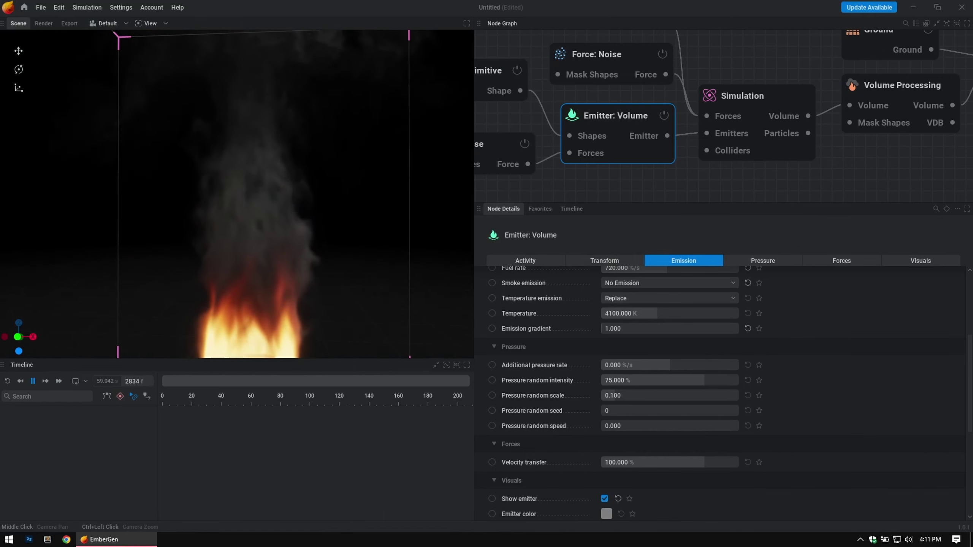
pyautogui.scroll(-3, 320, 175)
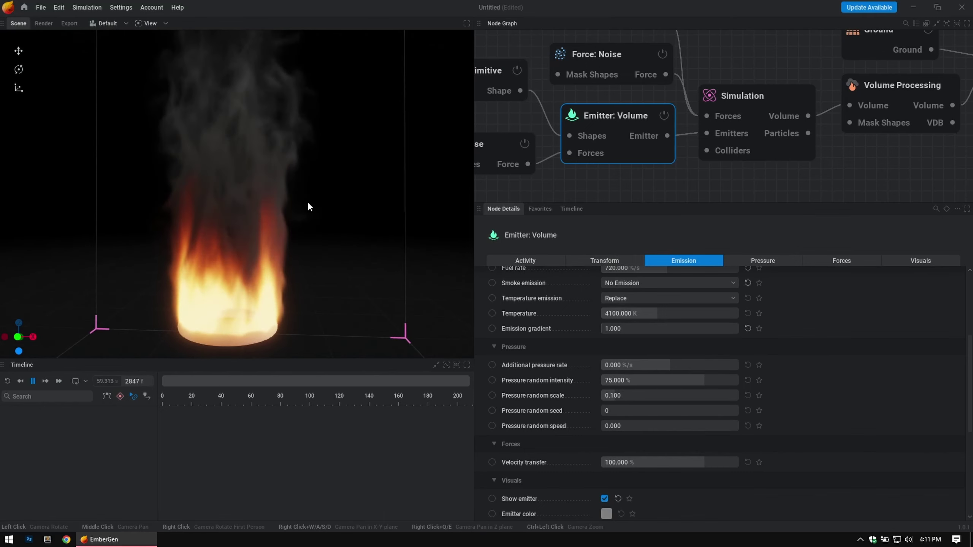
pyautogui.moveTo(307, 201); pyautogui.dragTo(332, 250)
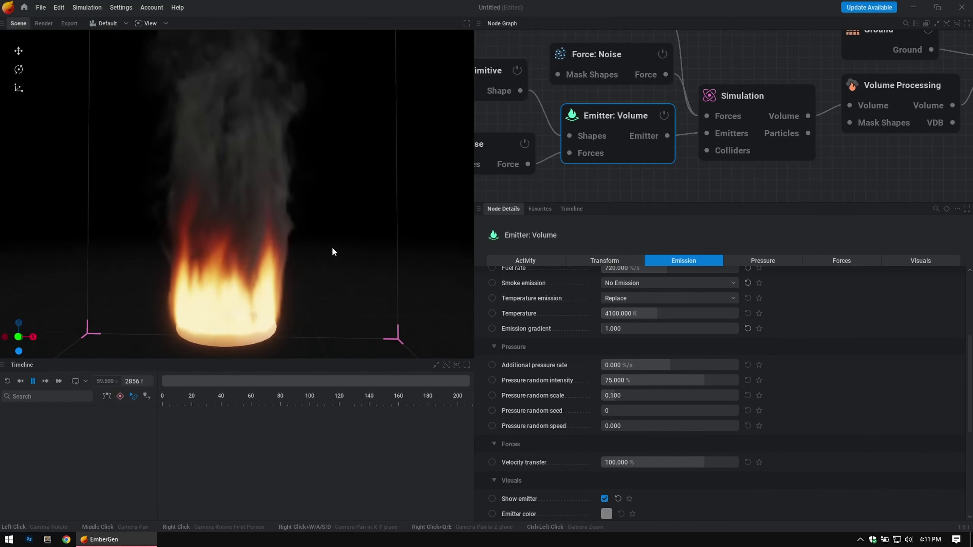
# Step: Hide the emitter shape, inspect the base of the flames from a lower angle, and show the emitter again
pyautogui.scroll(-2, 803, 399)
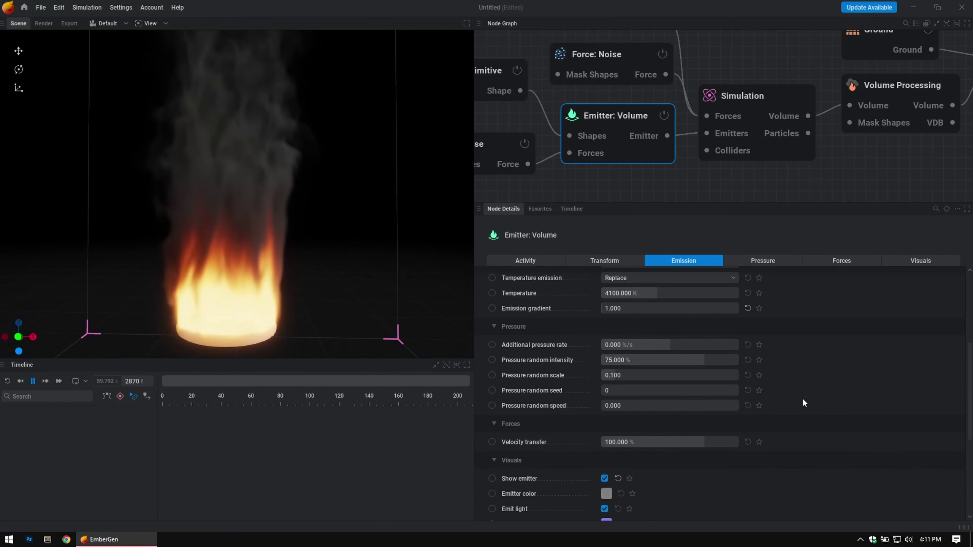
pyautogui.scroll(-4, 802, 398)
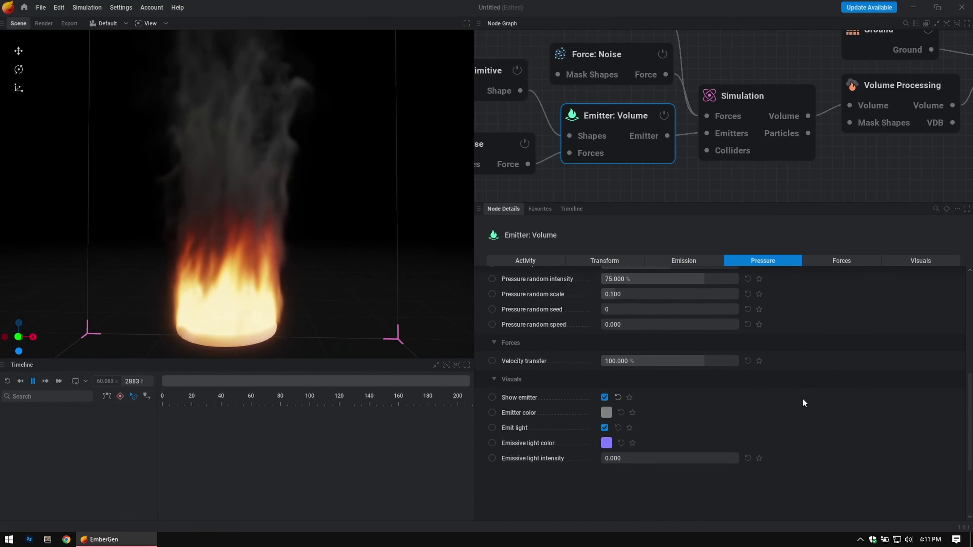
pyautogui.scroll(-3, 820, 389)
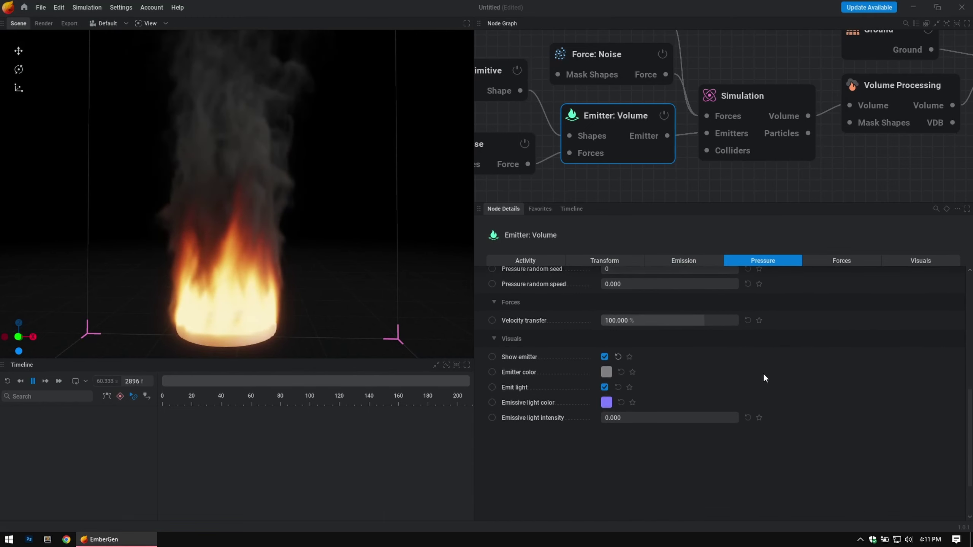
pyautogui.click(604, 357)
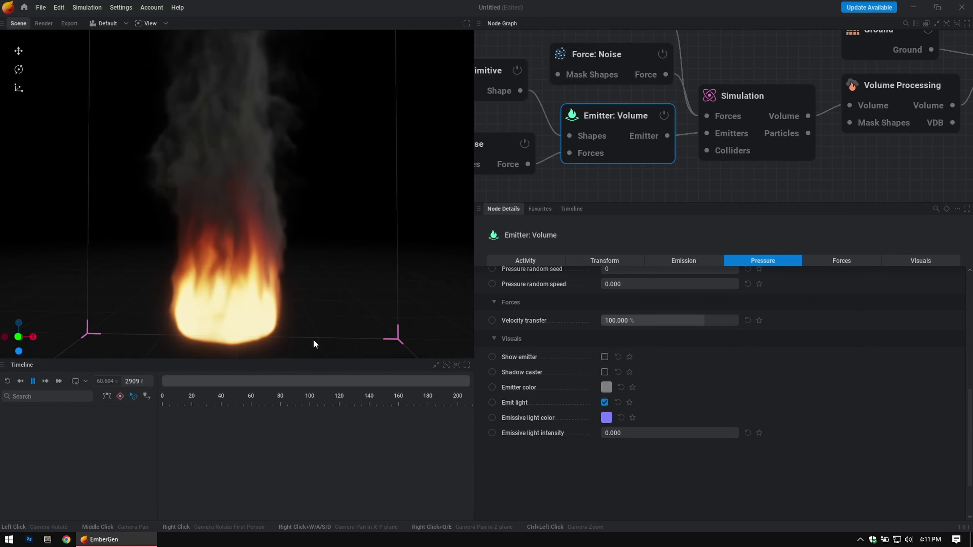
pyautogui.moveTo(231, 328); pyautogui.dragTo(284, 316)
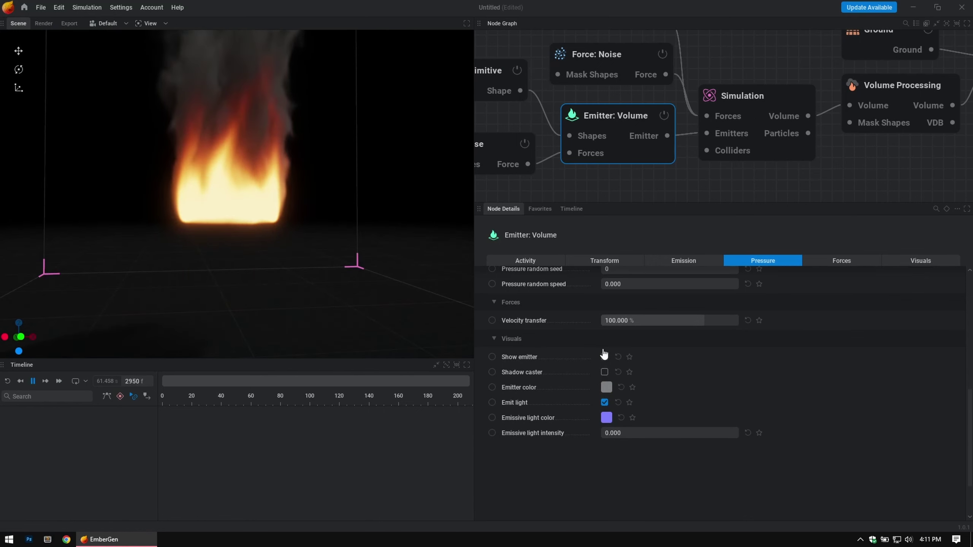
pyautogui.click(604, 358)
# Step: Try red (#FF0000) and blue (#006EFF) as the emitter color, and settle on black
pyautogui.click(607, 372)
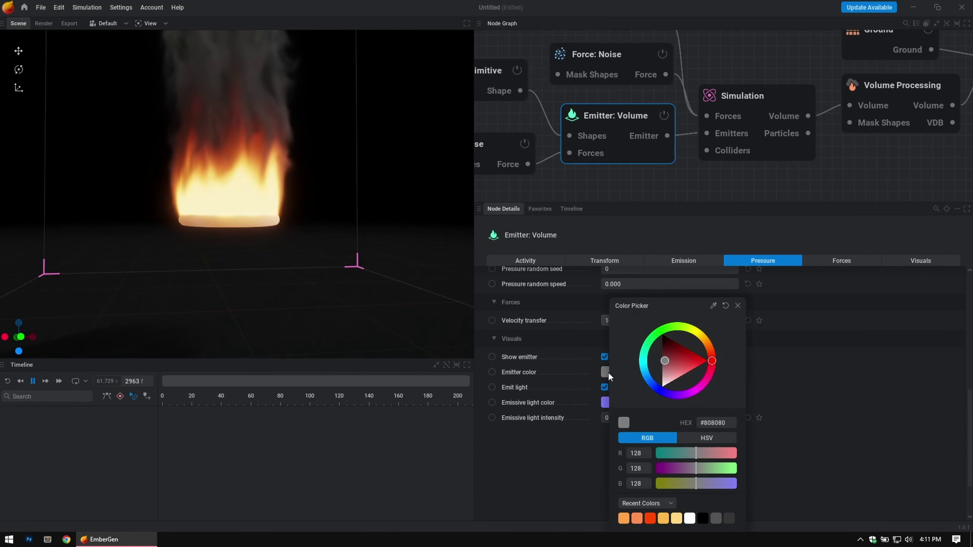
pyautogui.moveTo(664, 360); pyautogui.dragTo(703, 362)
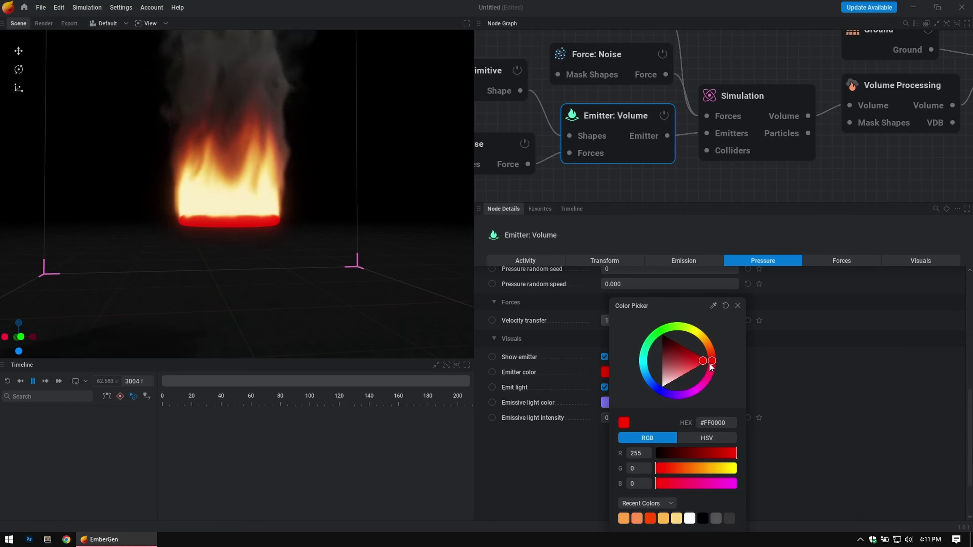
pyautogui.moveTo(710, 366)
pyautogui.mouseDown()
pyautogui.moveTo(636, 388)
pyautogui.moveTo(633, 379)
pyautogui.moveTo(639, 385)
pyautogui.mouseUp()
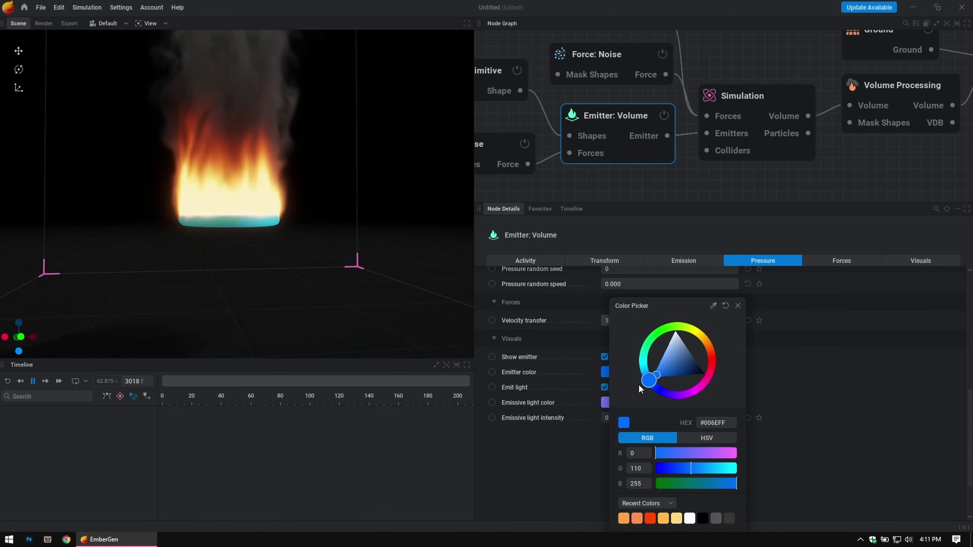
pyautogui.moveTo(663, 345)
pyautogui.mouseDown()
pyautogui.moveTo(678, 384)
pyautogui.moveTo(613, 396)
pyautogui.moveTo(557, 318)
pyautogui.mouseUp()
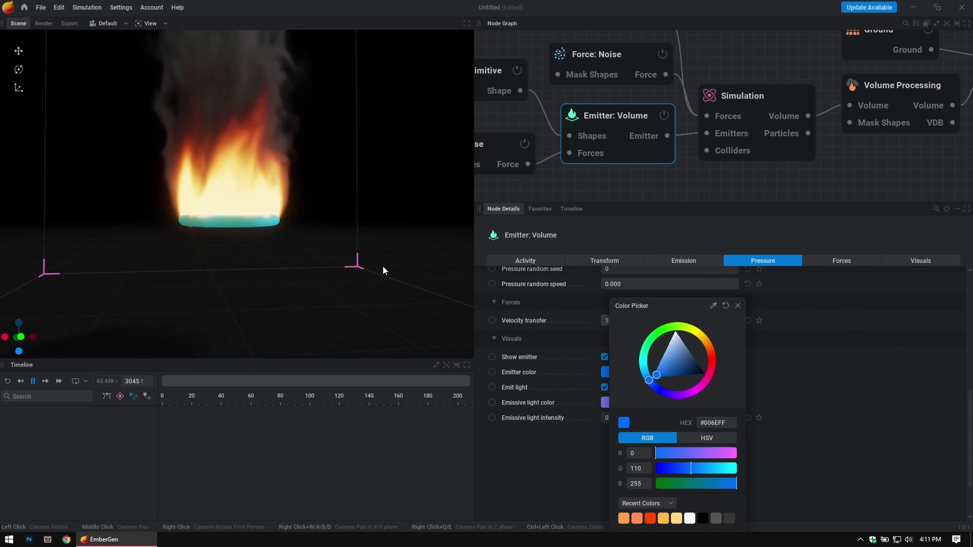
pyautogui.moveTo(383, 271)
pyautogui.mouseDown()
pyautogui.moveTo(379, 307)
pyautogui.moveTo(368, 265)
pyautogui.moveTo(382, 264)
pyautogui.mouseUp()
pyautogui.click(607, 373)
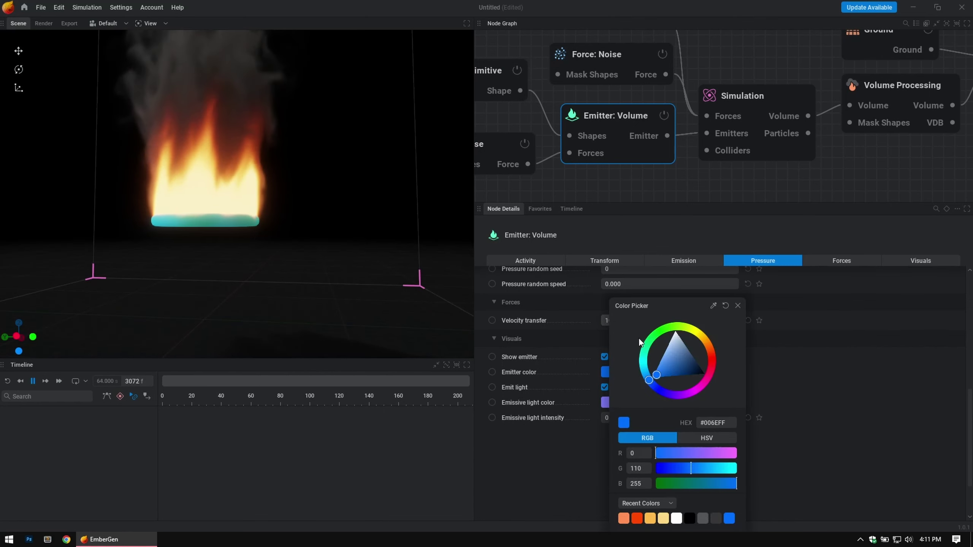
pyautogui.moveTo(383, 269); pyautogui.dragTo(379, 299)
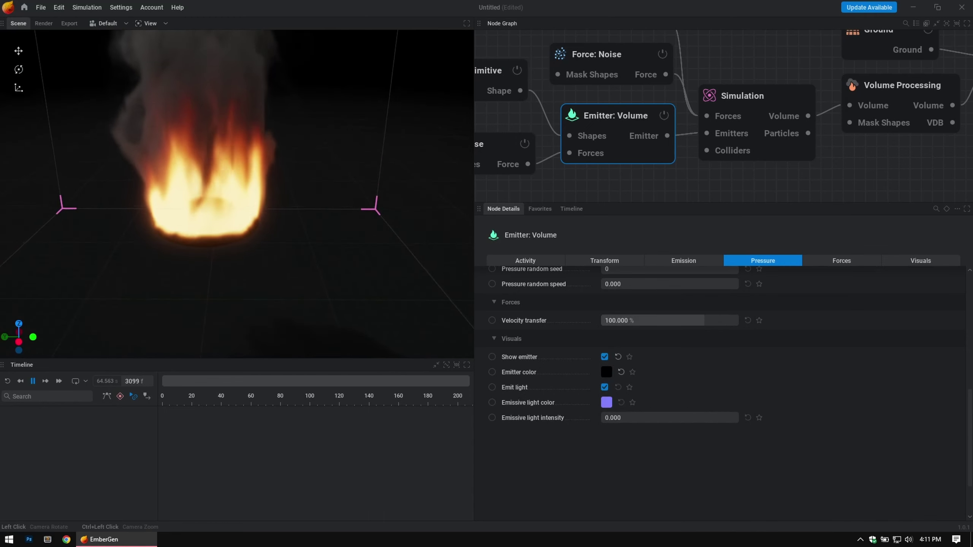
# Step: Set the emissive light intensity to 50, compare the emitter hidden and shown, and raise the intensity to 300
pyautogui.click(605, 358)
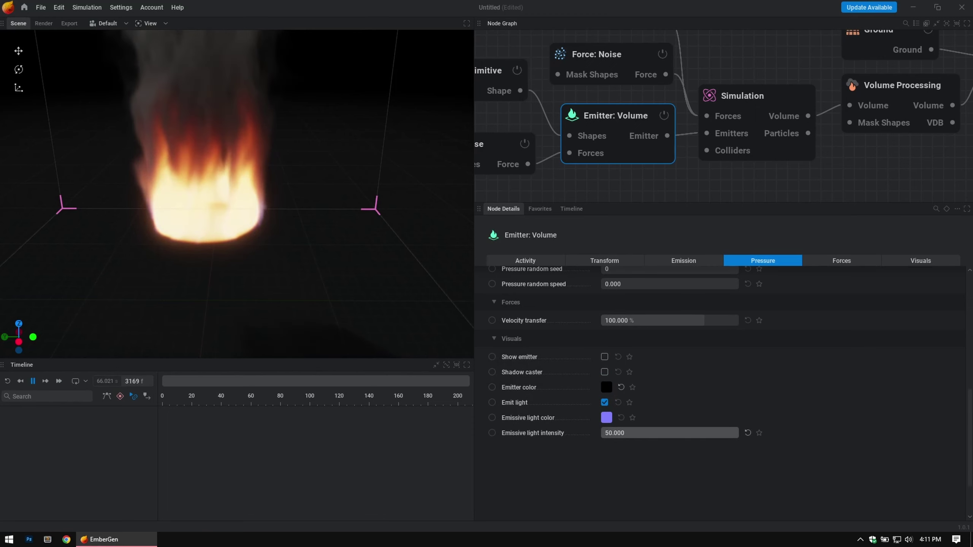
pyautogui.moveTo(274, 280); pyautogui.dragTo(274, 230)
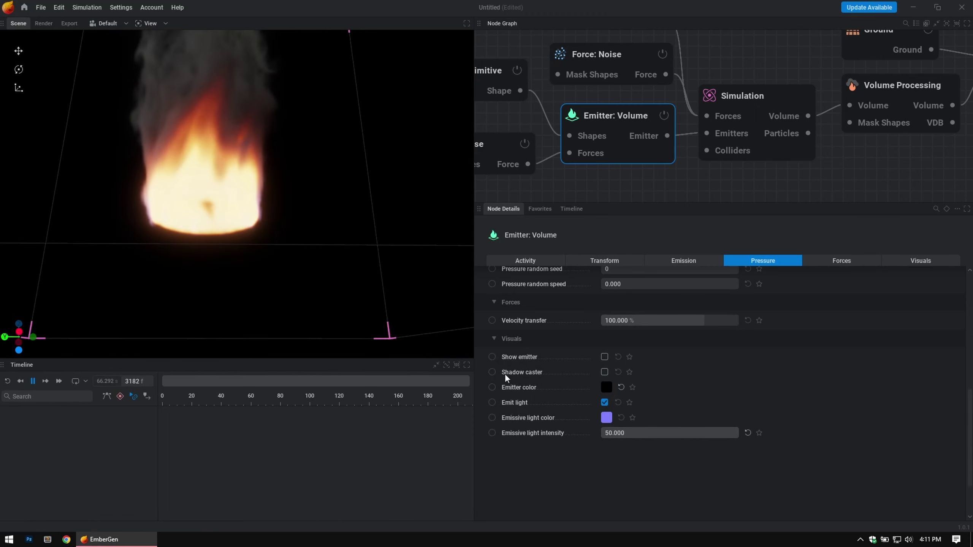
pyautogui.click(605, 358)
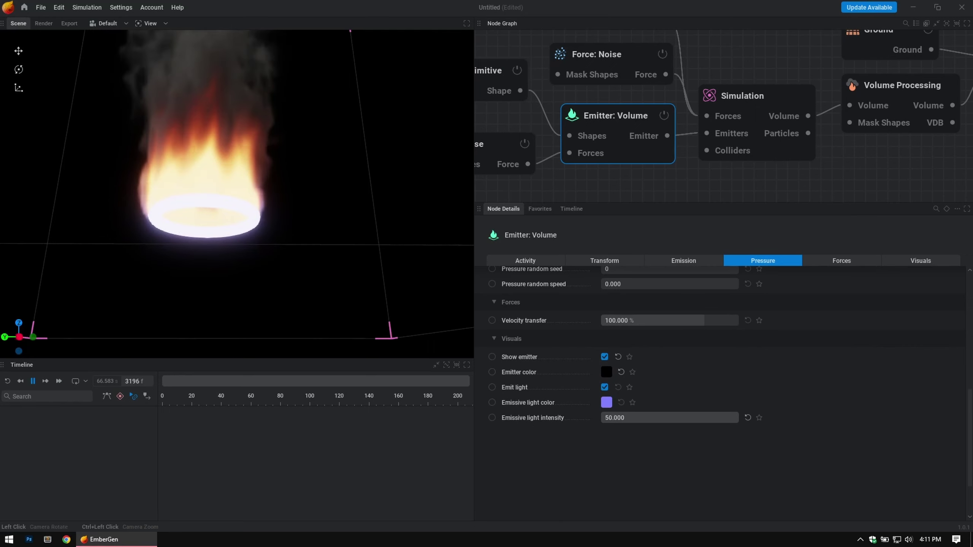
pyautogui.moveTo(459, 301); pyautogui.dragTo(460, 330)
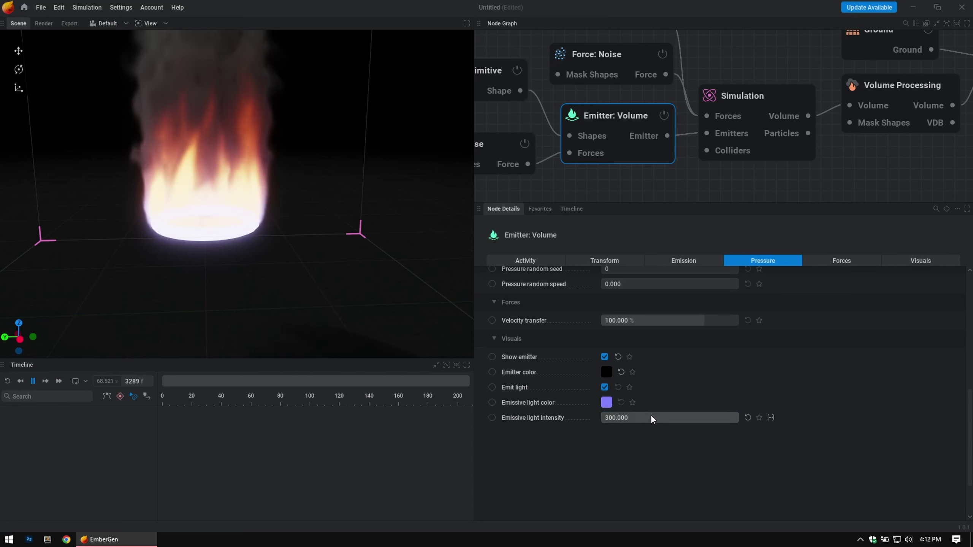
pyautogui.moveTo(387, 282); pyautogui.dragTo(226, 178)
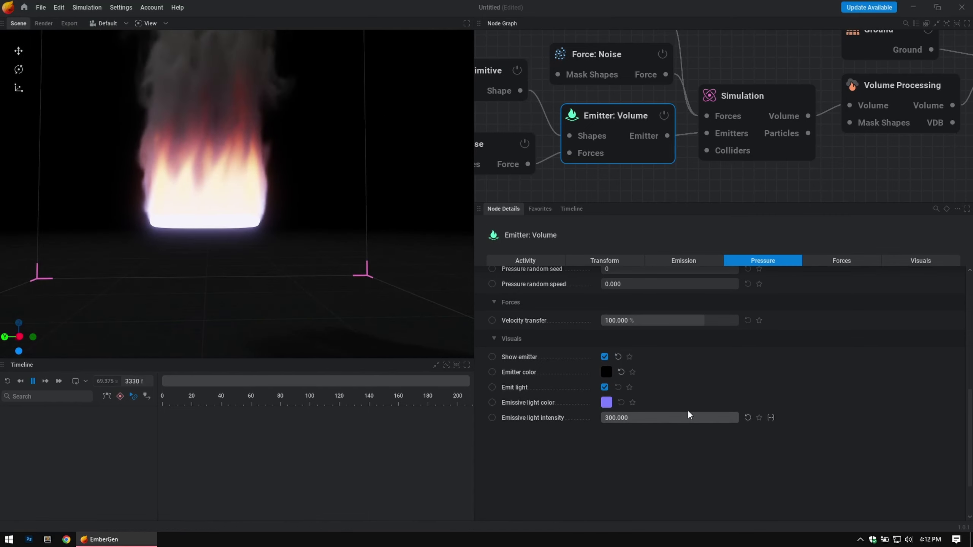
# Step: Change the emissive light color to a saturated blue (#0002FF) and hide the emitter shape
pyautogui.click(607, 404)
pyautogui.moveTo(663, 356); pyautogui.dragTo(799, 360)
pyautogui.moveTo(799, 406); pyautogui.dragTo(577, 467)
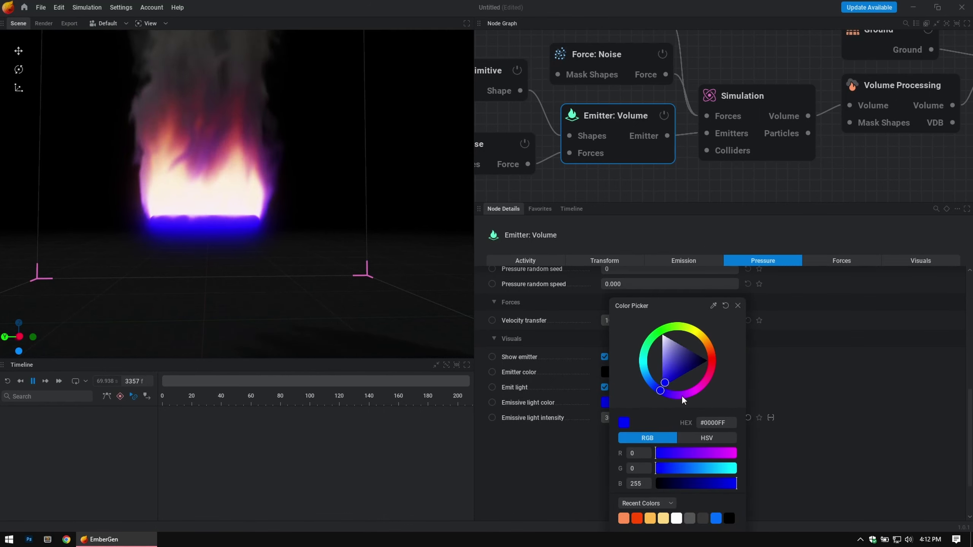
pyautogui.moveTo(719, 366); pyautogui.dragTo(653, 399)
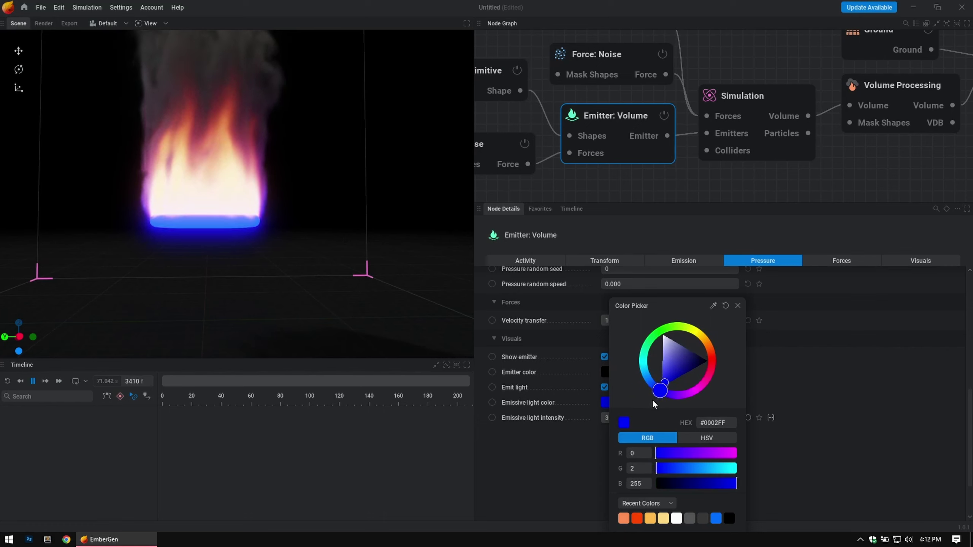
pyautogui.click(605, 357)
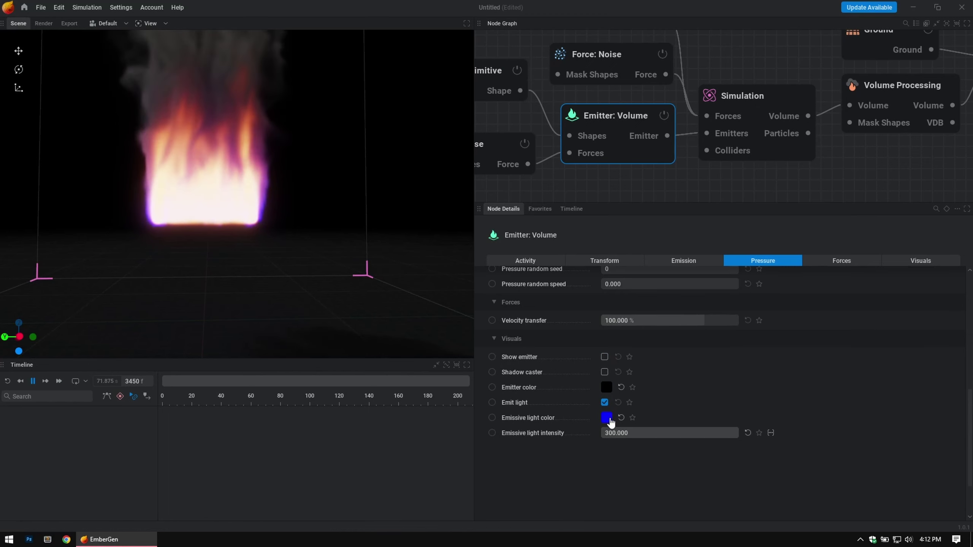
# Step: Compare the flames with the emitter shape shown and hidden, and lower the emissive light intensity to 151
pyautogui.moveTo(237, 192); pyautogui.dragTo(238, 131)
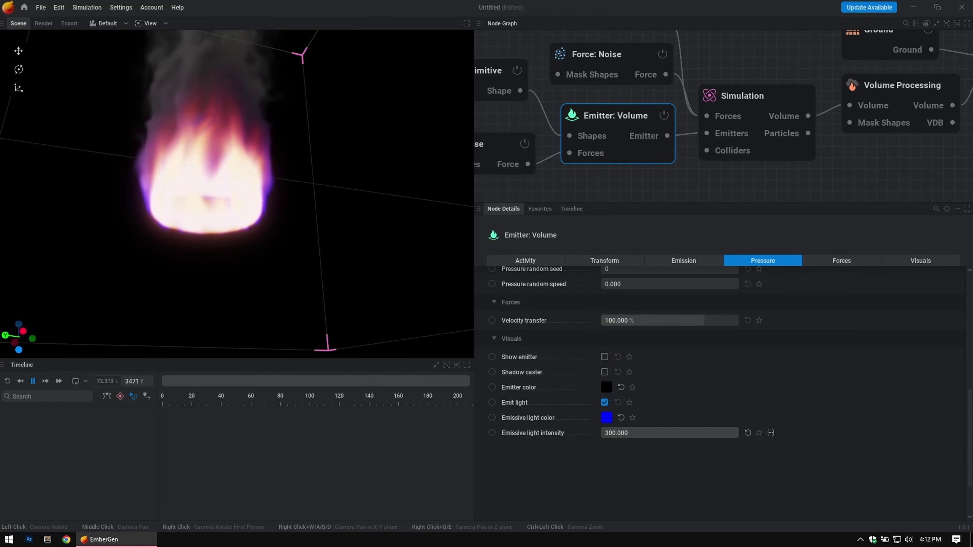
pyautogui.click(604, 357)
pyautogui.click(604, 357)
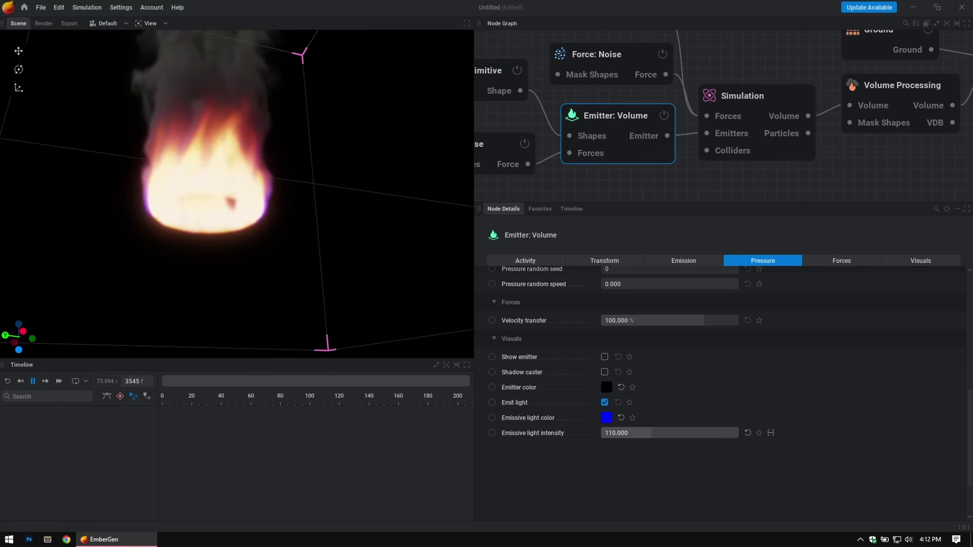
pyautogui.moveTo(470, 294); pyautogui.dragTo(444, 261)
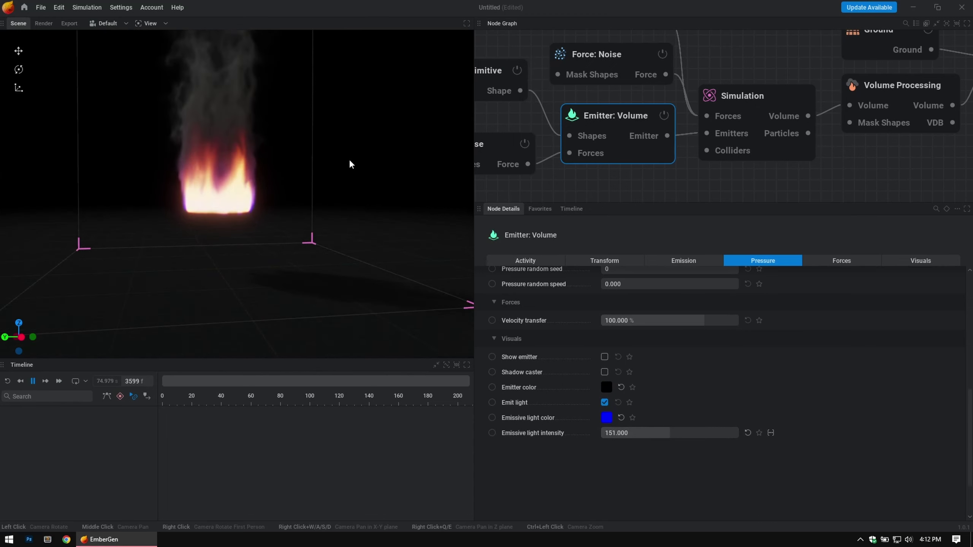
pyautogui.moveTo(350, 165); pyautogui.dragTo(349, 177)
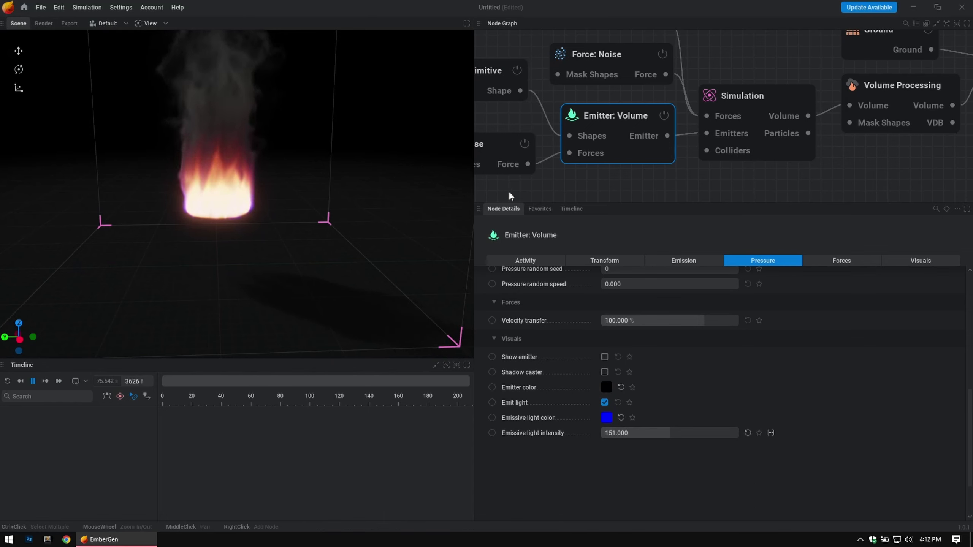
# Step: Add a Render node fed by the Scene node's output and a Camera node
pyautogui.scroll(-5, 877, 155)
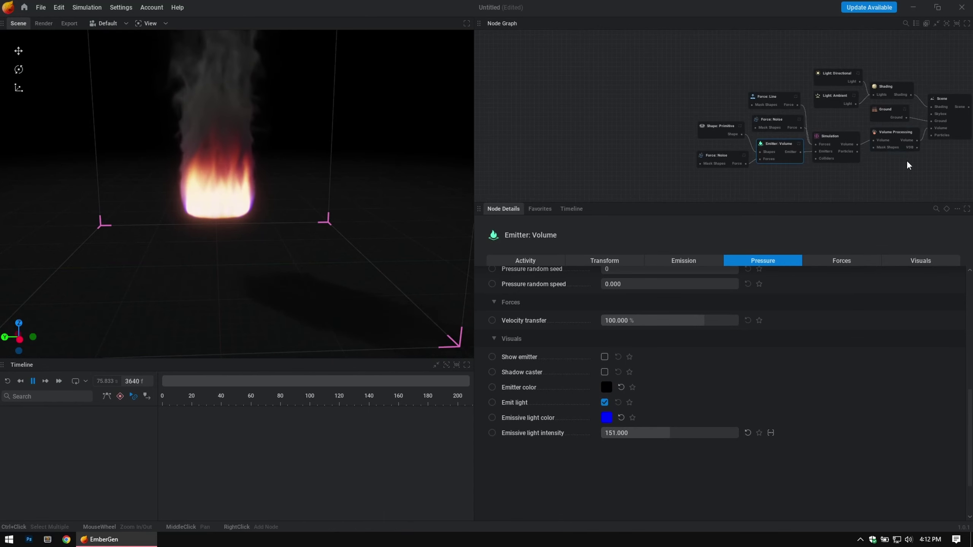
pyautogui.moveTo(909, 166); pyautogui.dragTo(789, 180, button='middle')
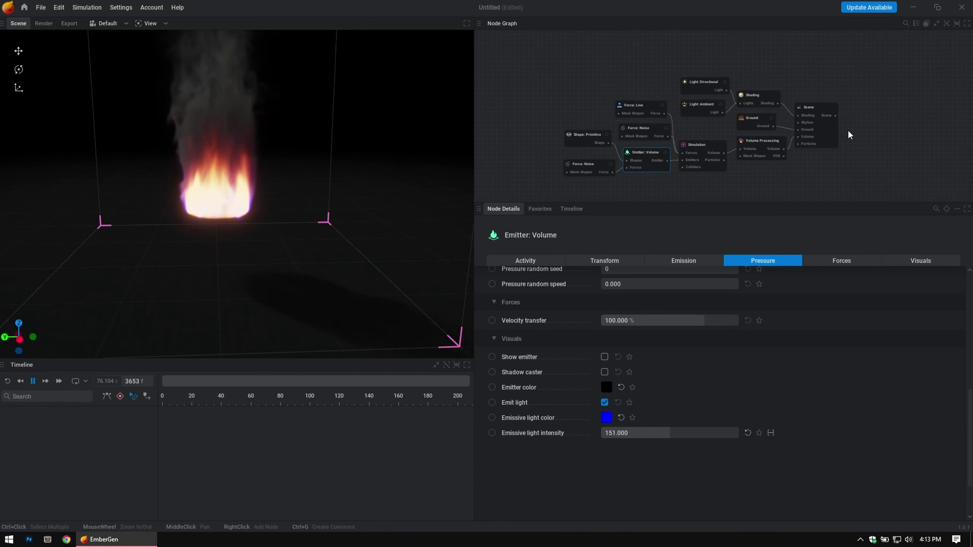
pyautogui.scroll(5, 850, 135)
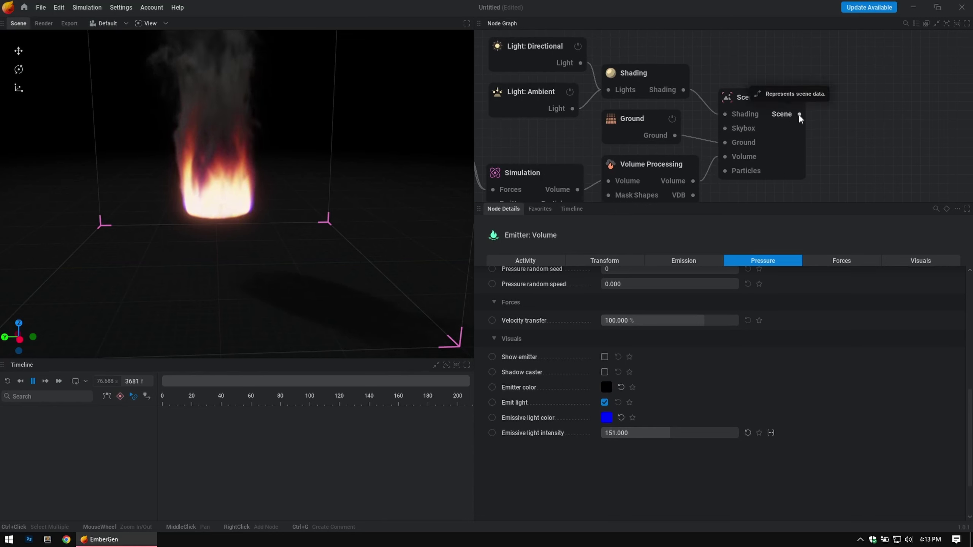
pyautogui.moveTo(800, 115); pyautogui.dragTo(795, 56)
pyautogui.click(895, 119)
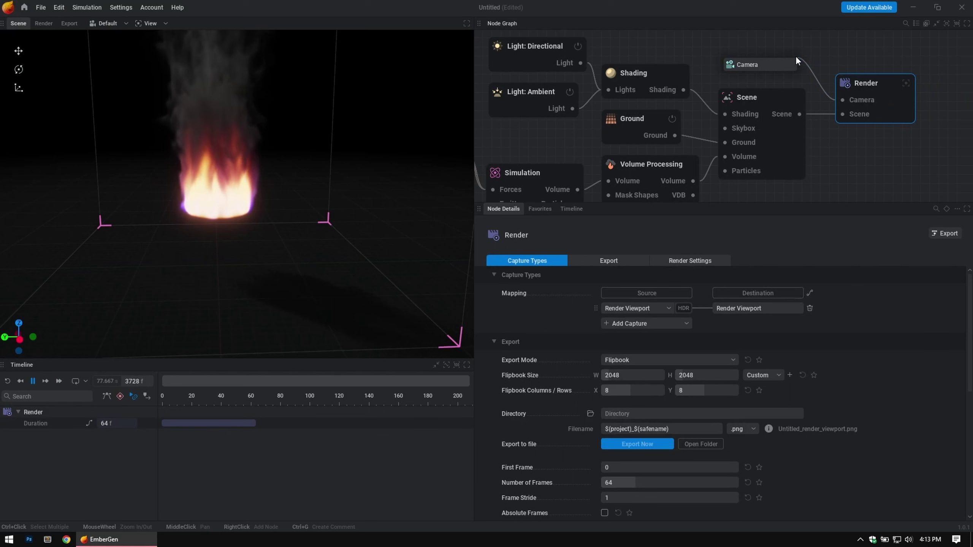
# Step: Expand the Camera node, locate the camera's frustum in the scene, and switch the viewport to Camera 1
pyautogui.click(752, 65)
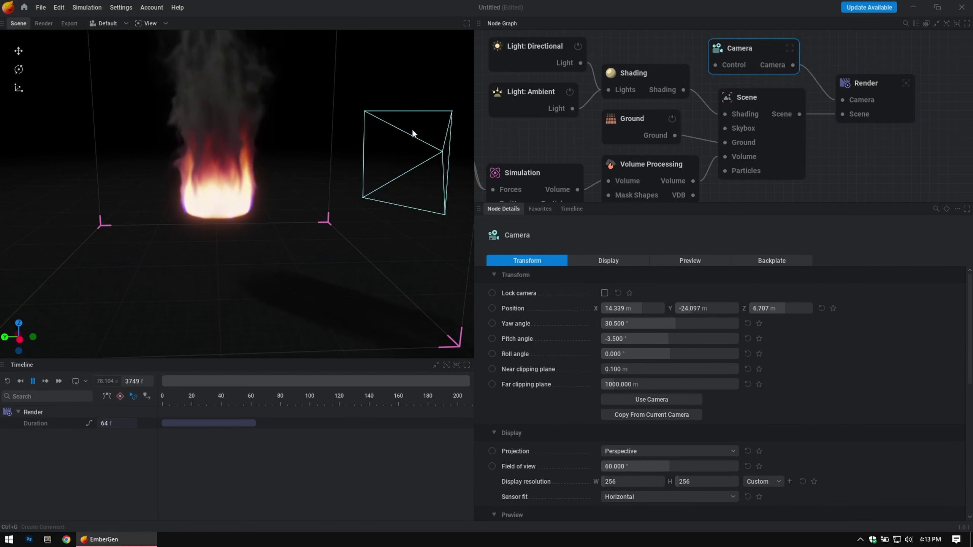
pyautogui.moveTo(412, 129); pyautogui.dragTo(354, 103)
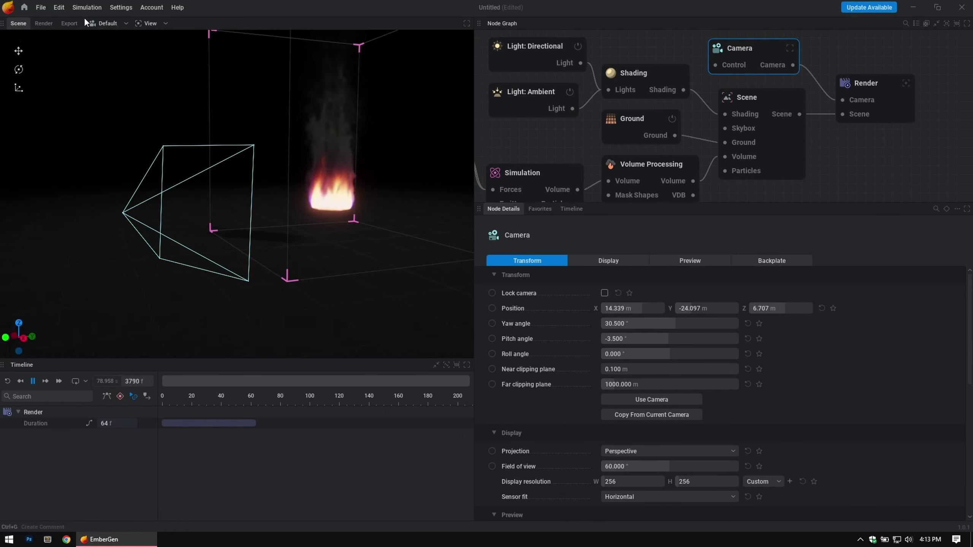
pyautogui.click(113, 24)
pyautogui.click(115, 48)
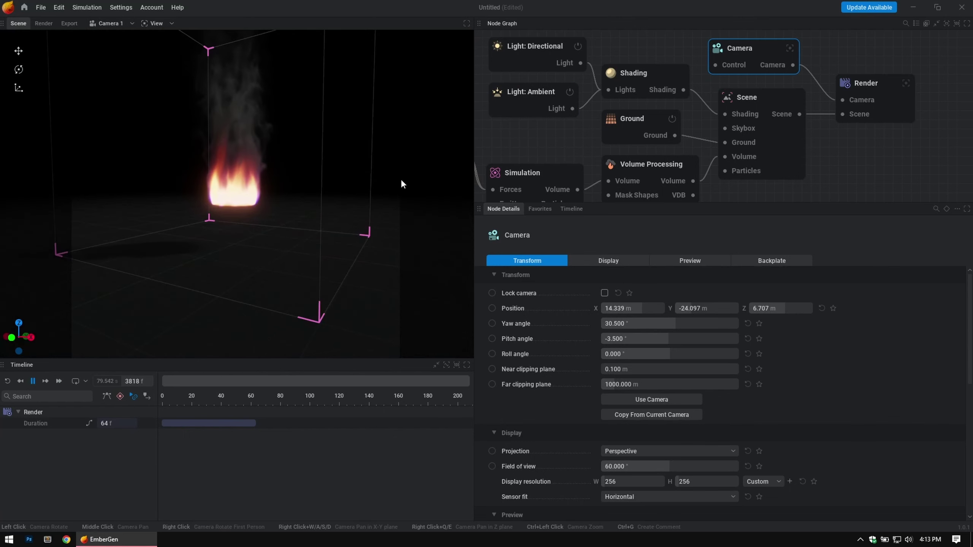
# Step: Toggle the viewport between the default view and Camera 1, ending on Camera 1, and nudge the Camera node above the Scene node
pyautogui.click(790, 49)
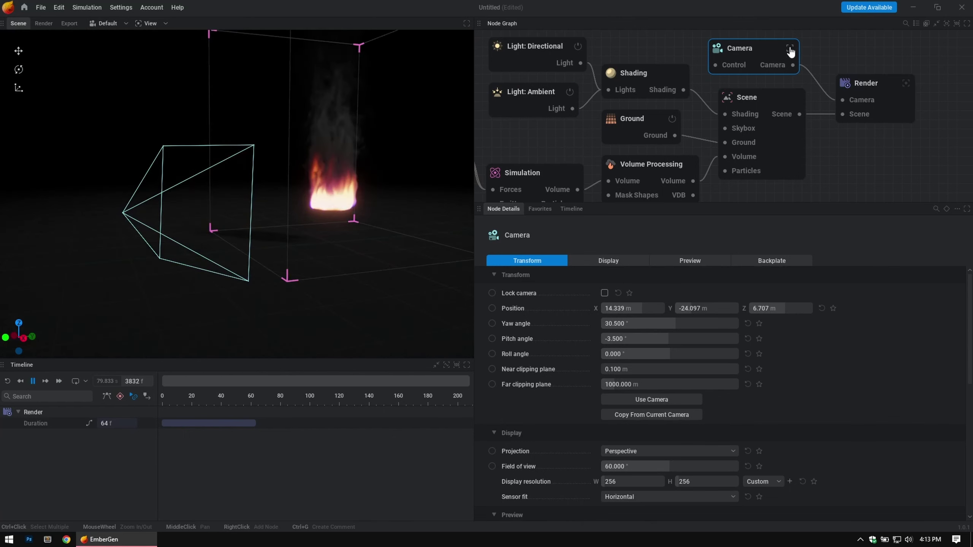
pyautogui.click(789, 48)
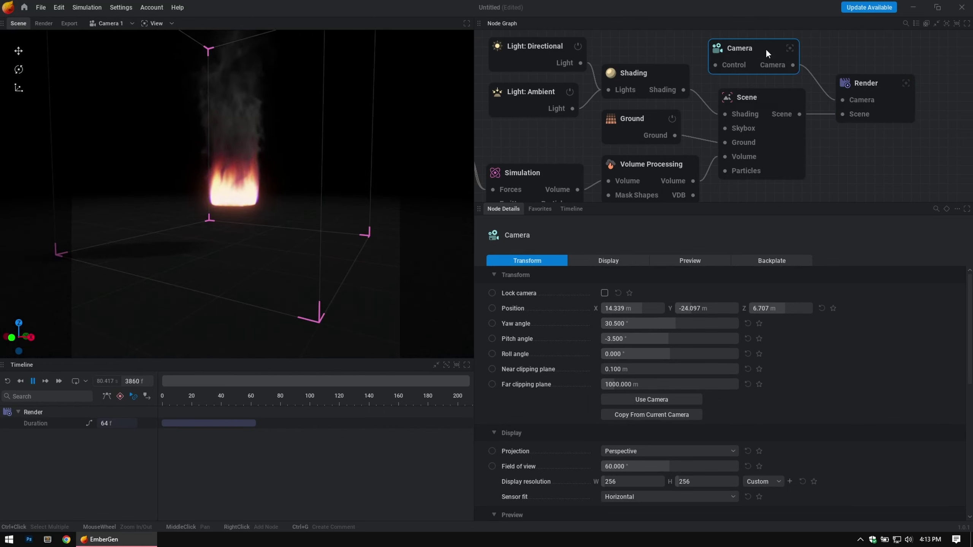
pyautogui.moveTo(766, 48); pyautogui.dragTo(792, 44)
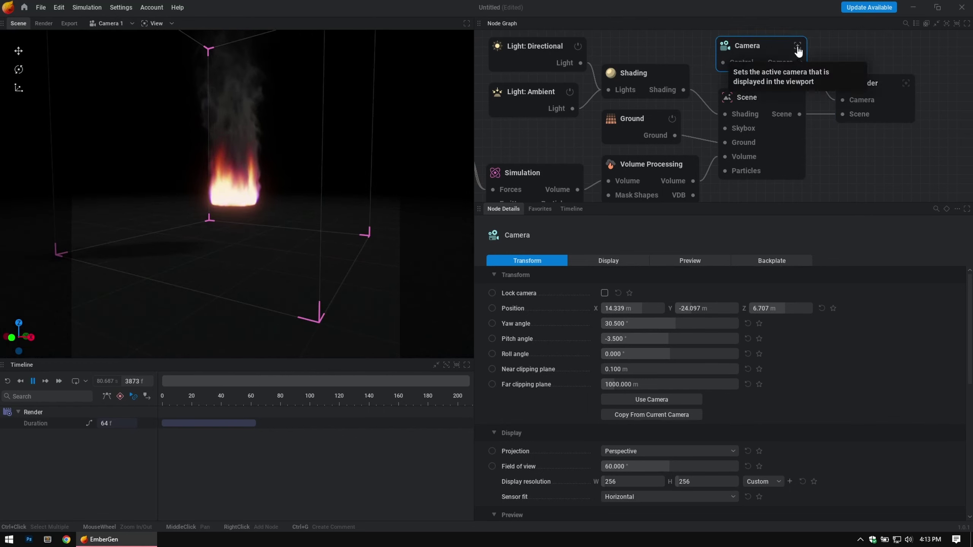
pyautogui.click(798, 51)
pyautogui.click(798, 51)
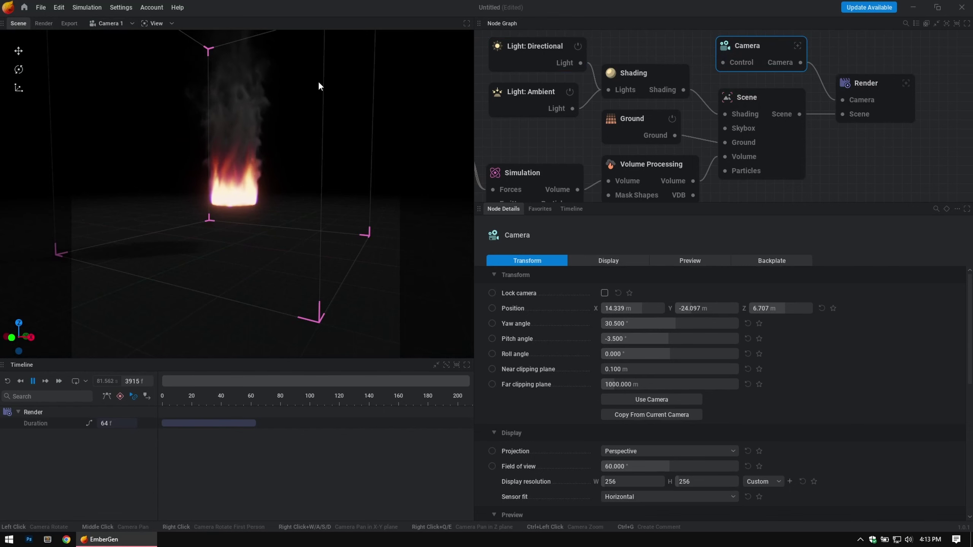
# Step: Aim Camera 1 straight down at the fire ring, at a pitch of about -90° and a height of about 22 m
pyautogui.moveTo(238, 172); pyautogui.dragTo(225, 284)
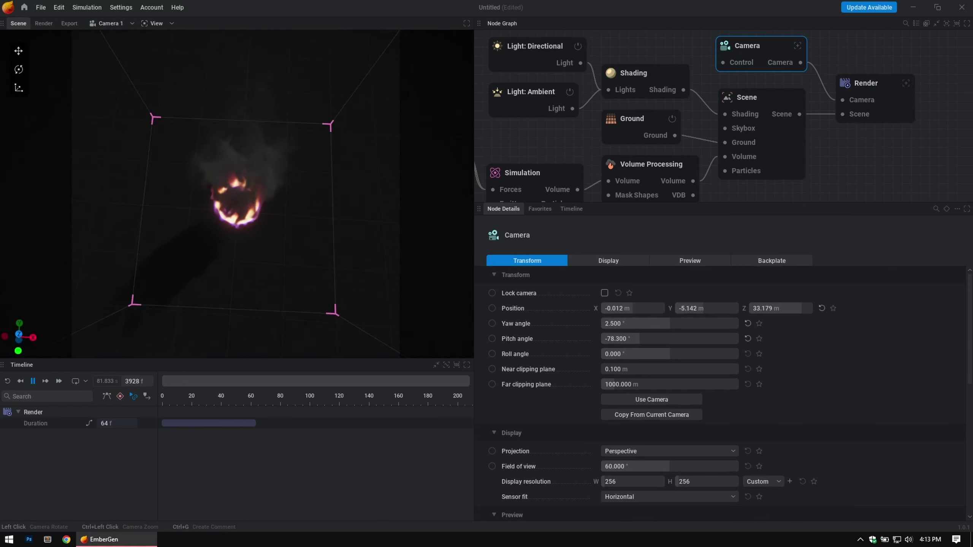
pyautogui.scroll(5, 235, 211)
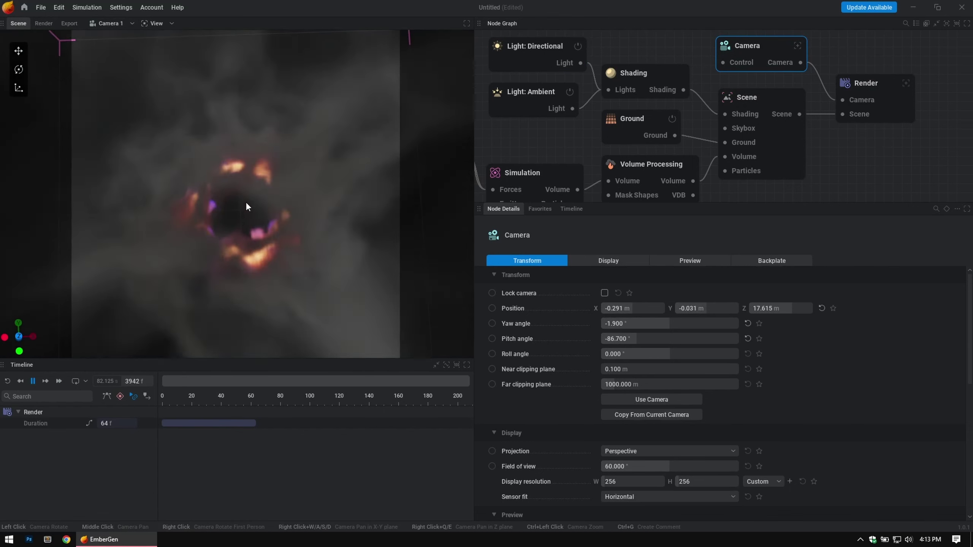
pyautogui.moveTo(843, 100); pyautogui.dragTo(887, 159)
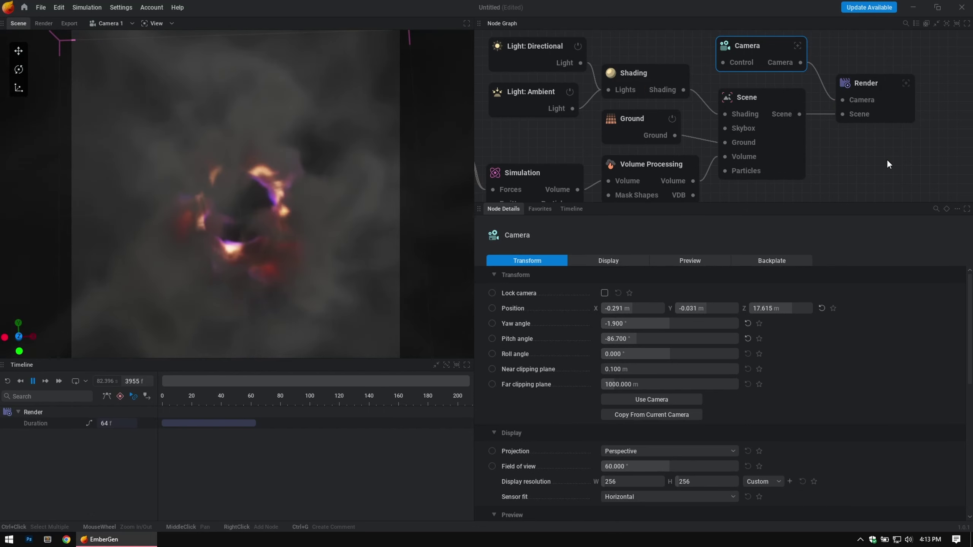
pyautogui.scroll(3, 248, 213)
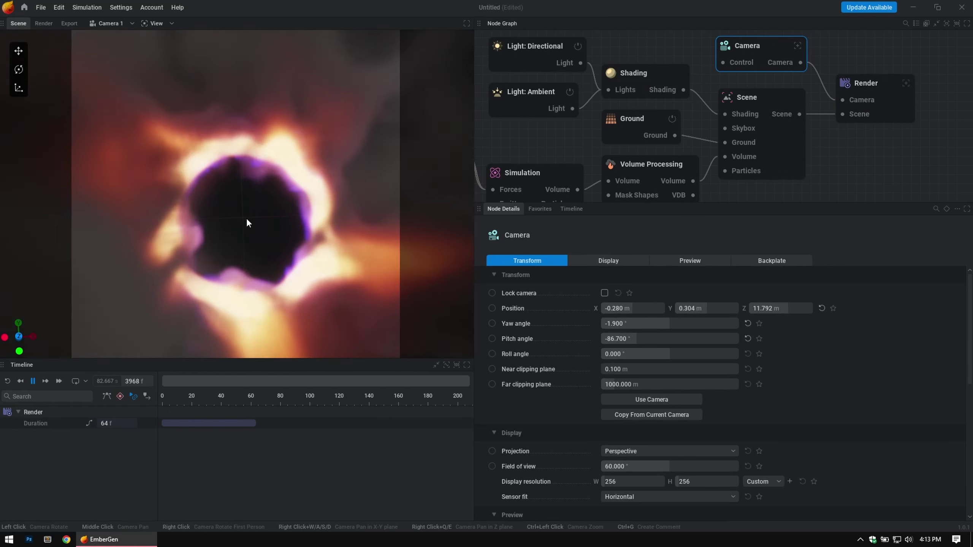
pyautogui.scroll(-4, 246, 217)
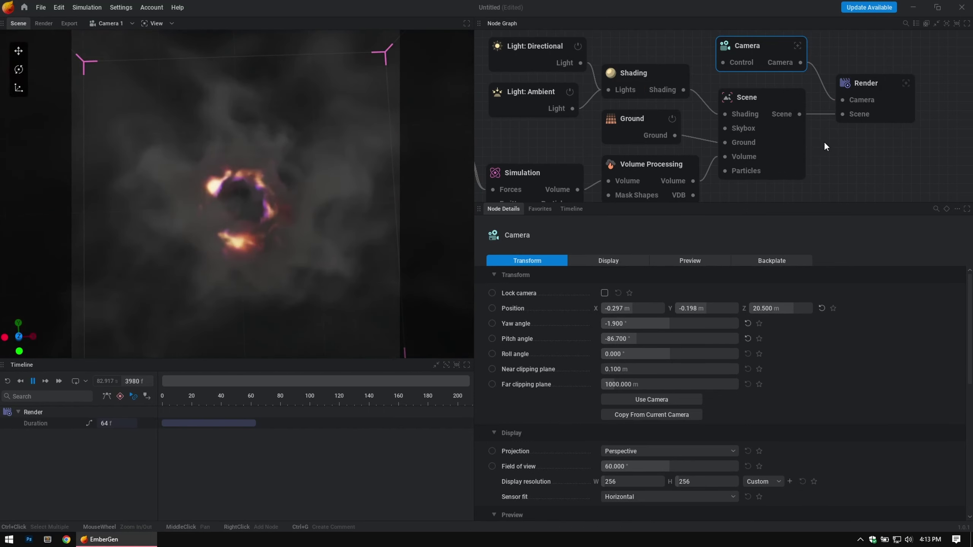
pyautogui.scroll(-4, 246, 201)
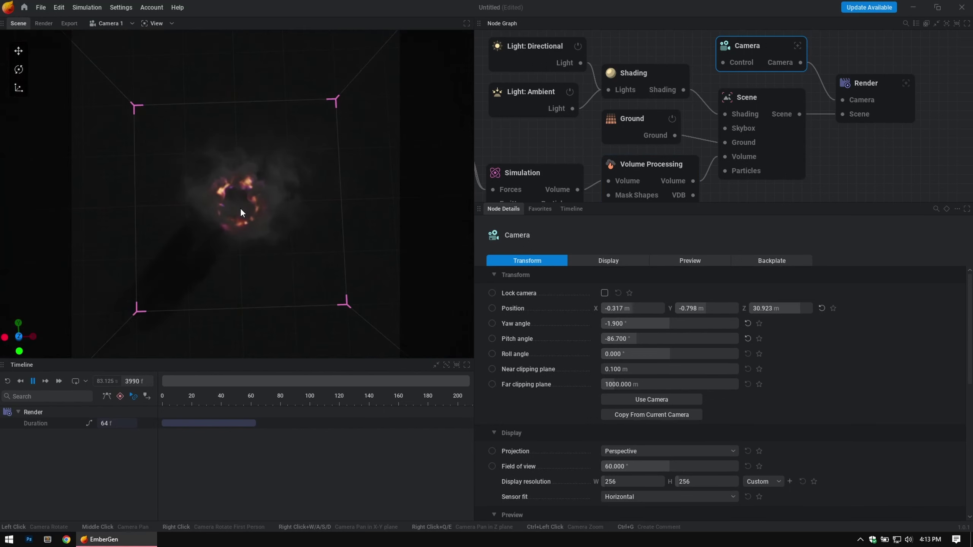
pyautogui.scroll(3, 241, 208)
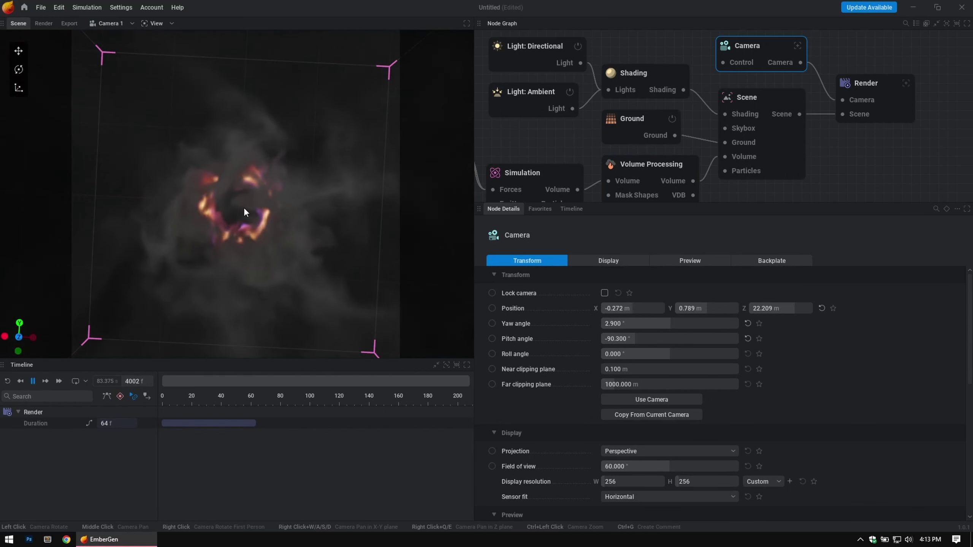
# Step: Restart the simulation several times and examine from above how the fire ring ignites and spreads, checking the viewport's display options
pyautogui.press('r')
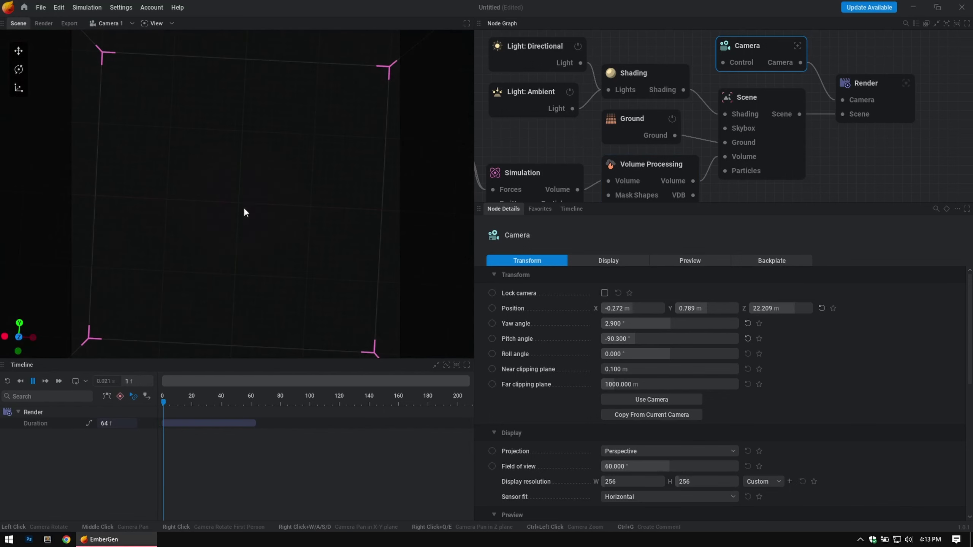
pyautogui.scroll(3, 247, 207)
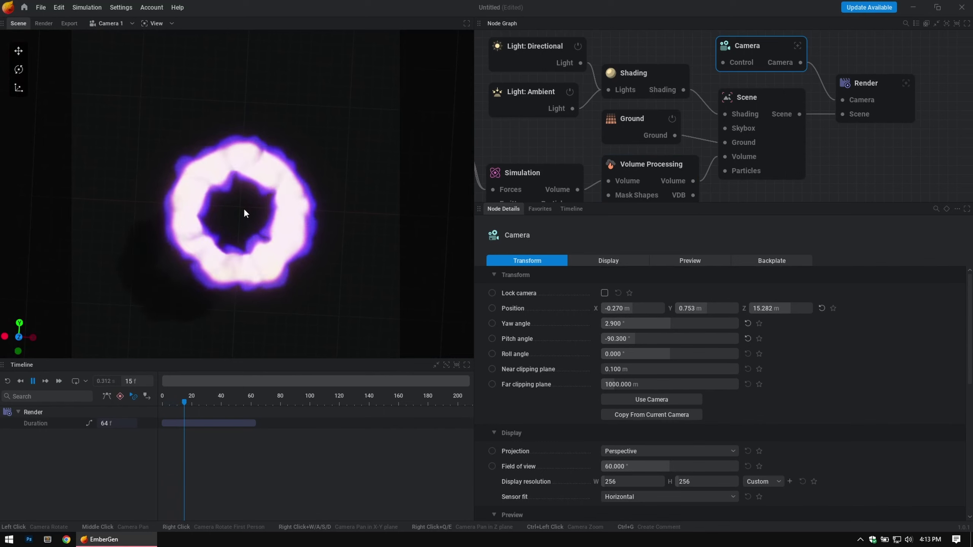
pyautogui.scroll(-1, 245, 210)
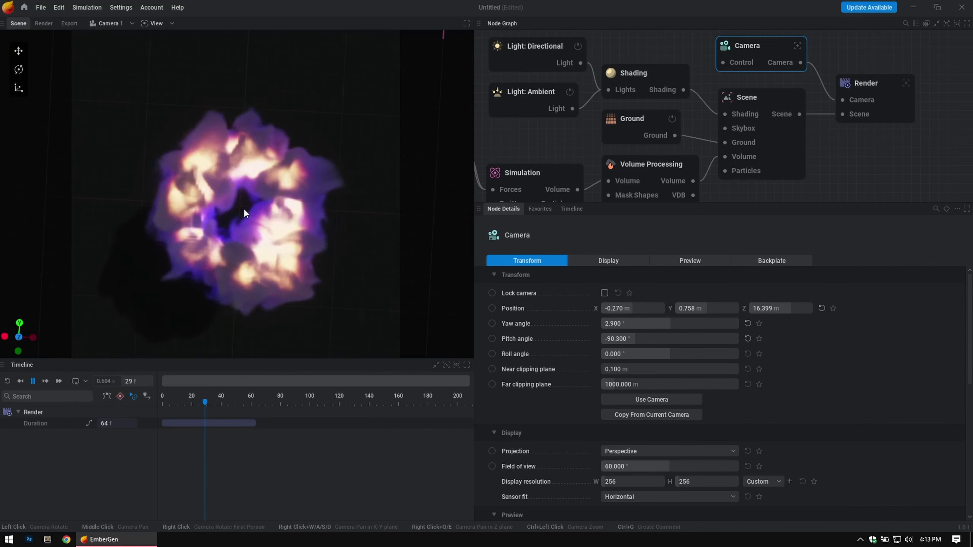
pyautogui.press('r')
pyautogui.click(155, 25)
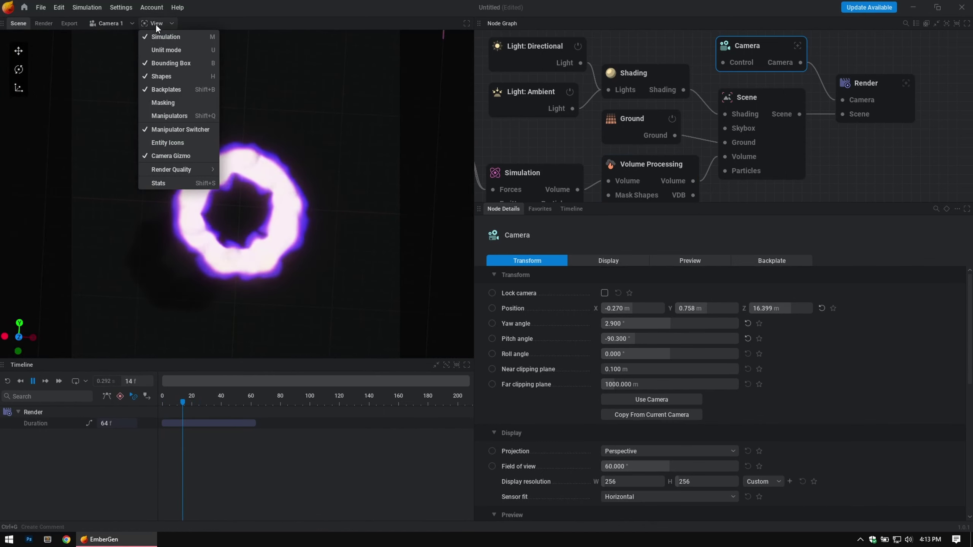
pyautogui.moveTo(176, 168)
pyautogui.click(272, 196)
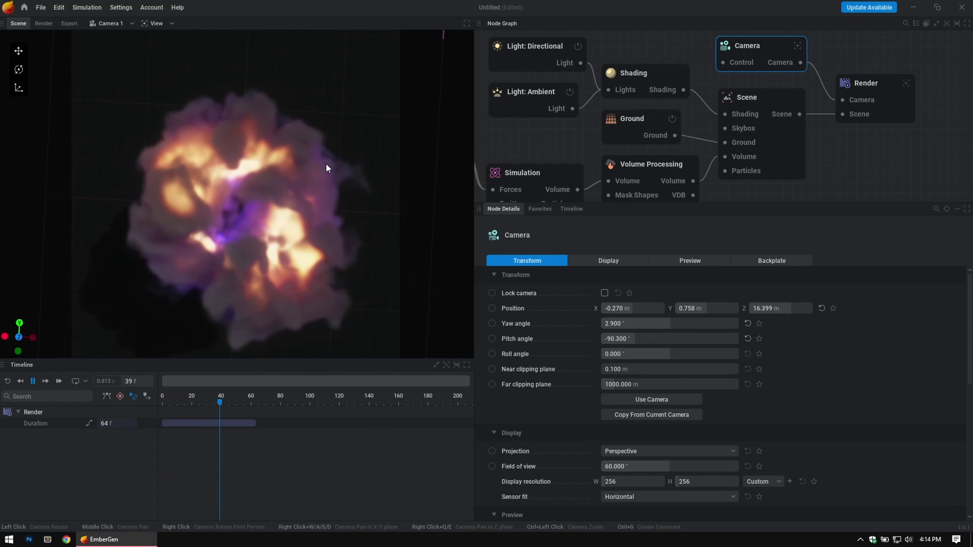
pyautogui.press('r')
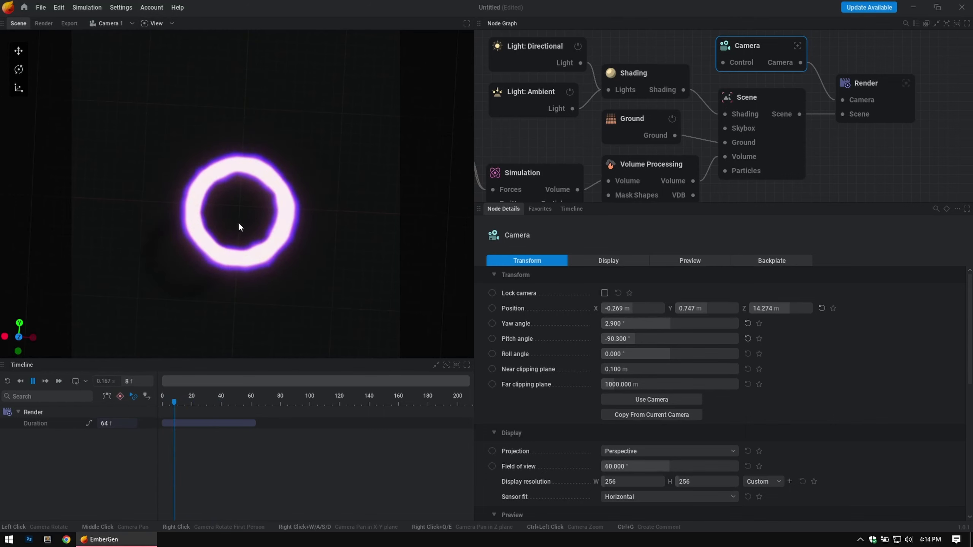
pyautogui.scroll(2, 243, 218)
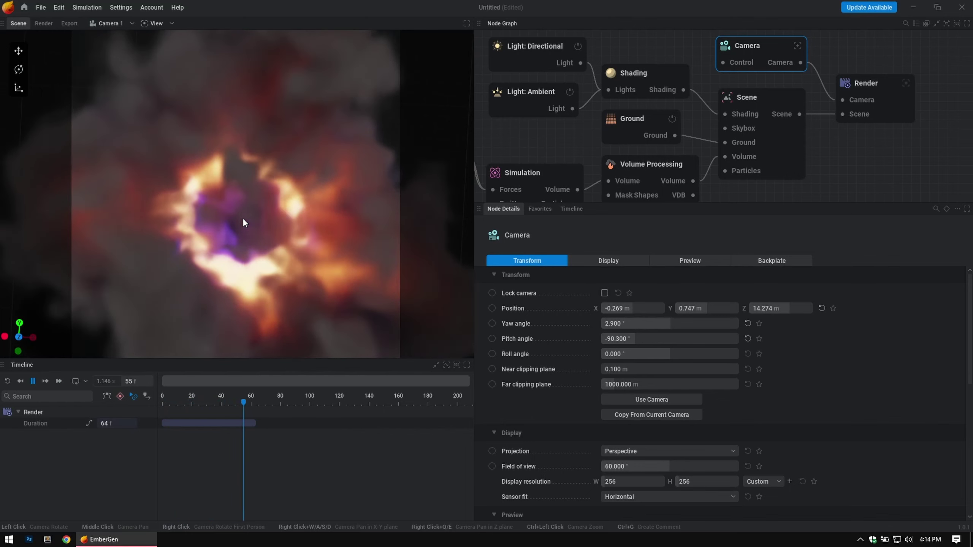
pyautogui.scroll(-3, 272, 224)
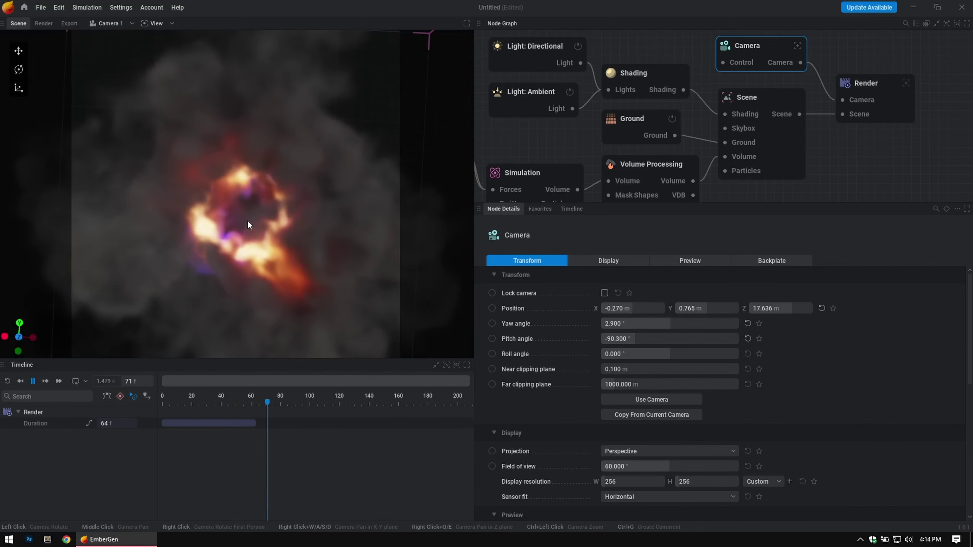
# Step: Reframe Camera 1 toward the front of the fire at a pitch of about -21°, and return to the default view to orbit the scene
pyautogui.moveTo(247, 220); pyautogui.dragTo(432, 70)
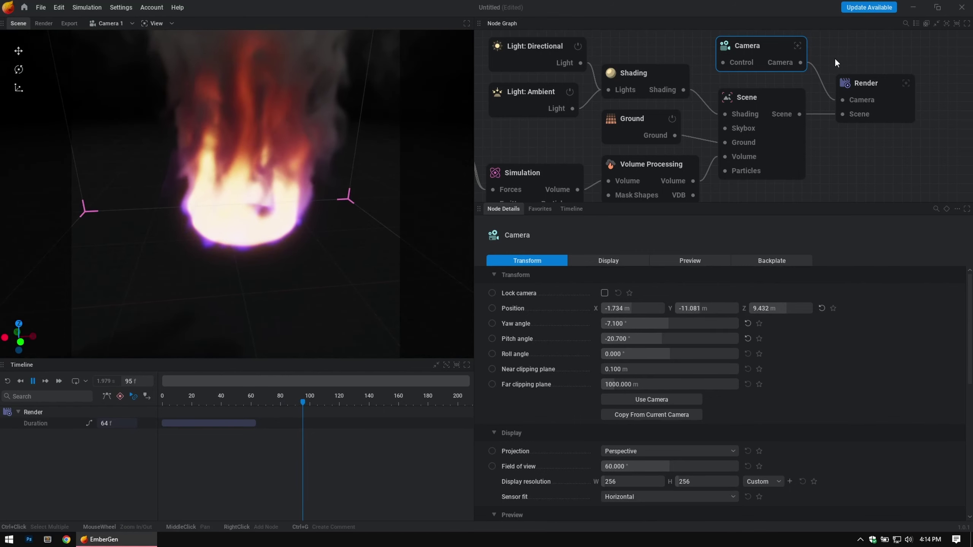
pyautogui.click(798, 46)
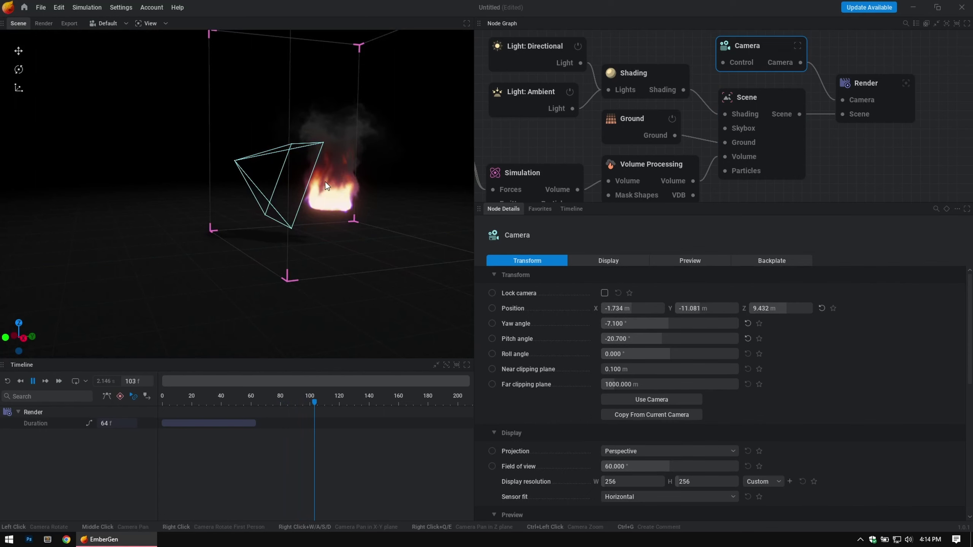
pyautogui.click(836, 157)
pyautogui.moveTo(231, 169); pyautogui.dragTo(313, 118)
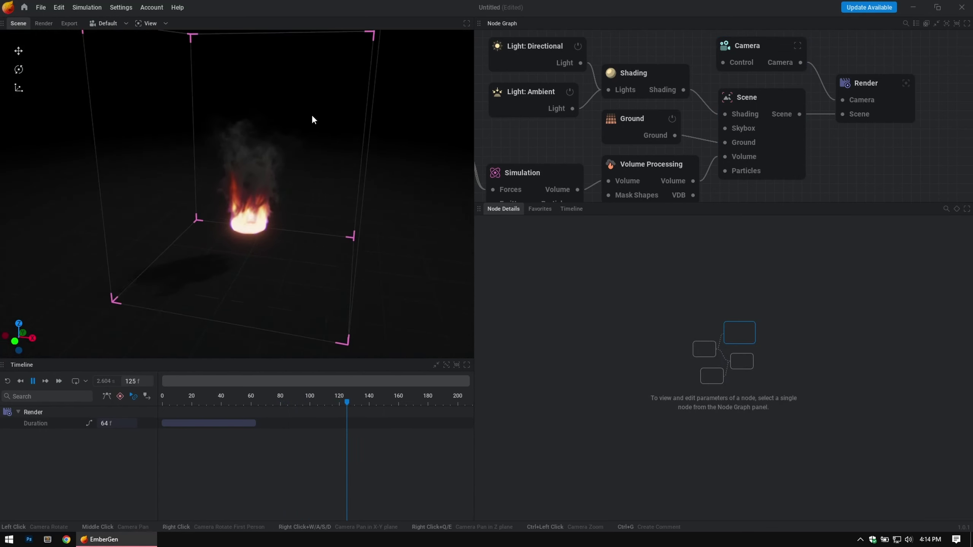
# Step: Switch back to Camera 1, shift its framing so the fire ring sits lower in the shot, and show the camera's settings
pyautogui.click(797, 46)
pyautogui.moveTo(433, 117); pyautogui.dragTo(327, 177)
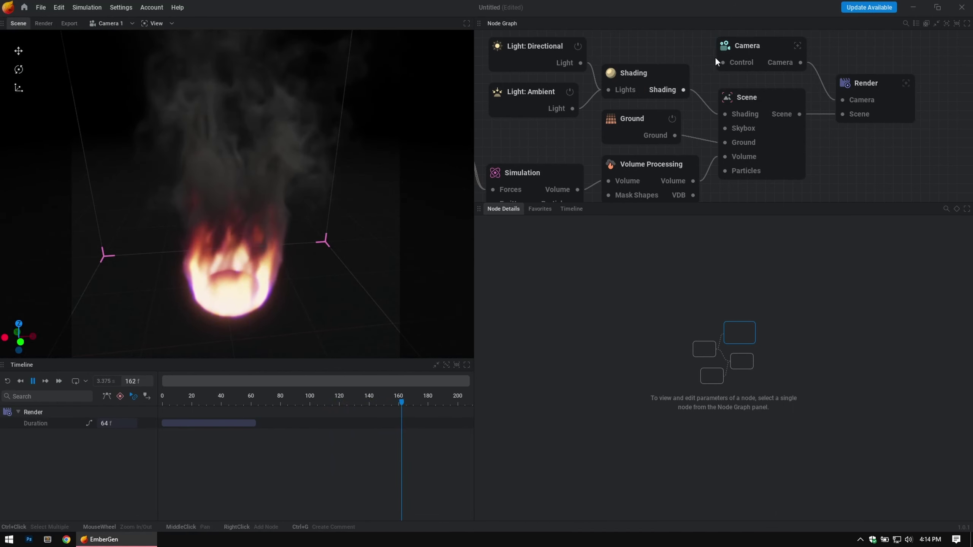
pyautogui.click(751, 48)
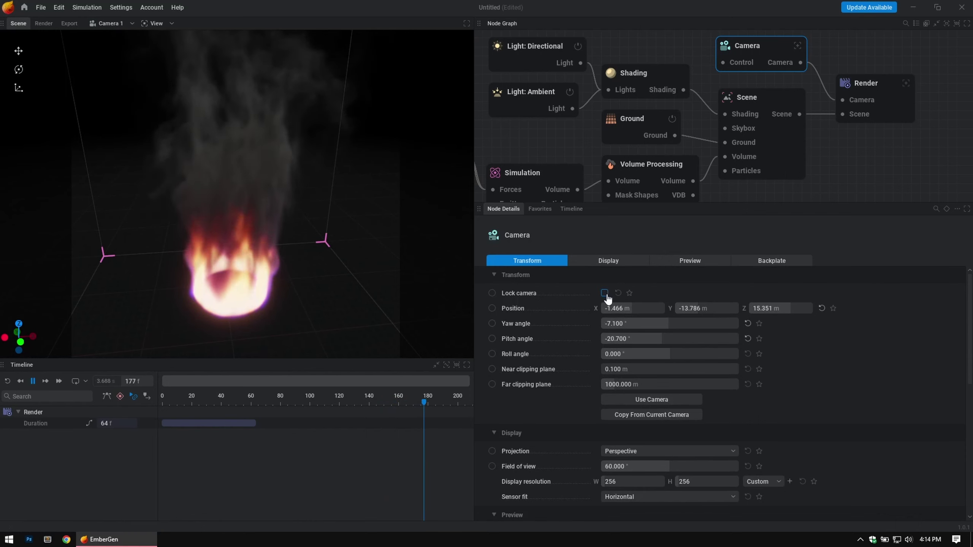
# Step: Lock Camera 1 and set the viewport's render quality to Low
pyautogui.click(163, 24)
pyautogui.moveTo(181, 169)
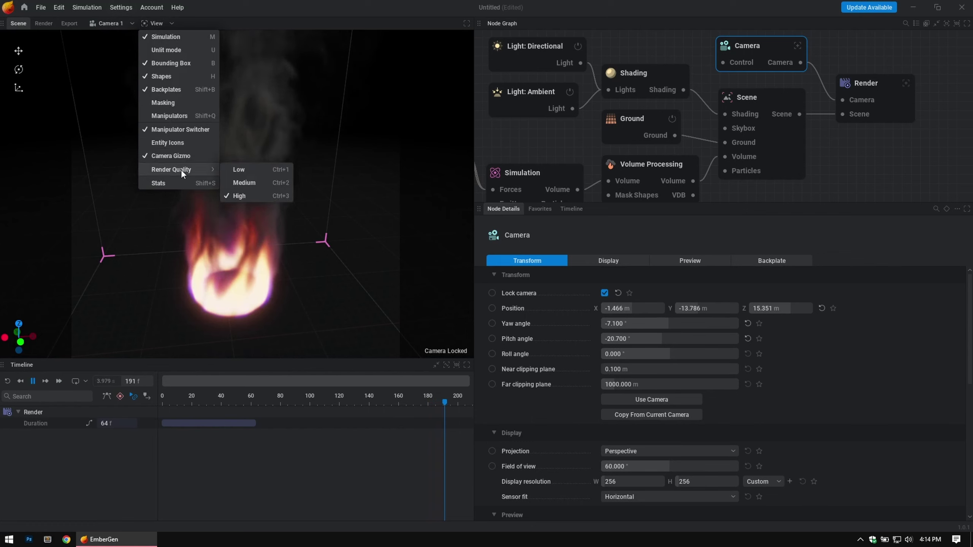
pyautogui.click(244, 171)
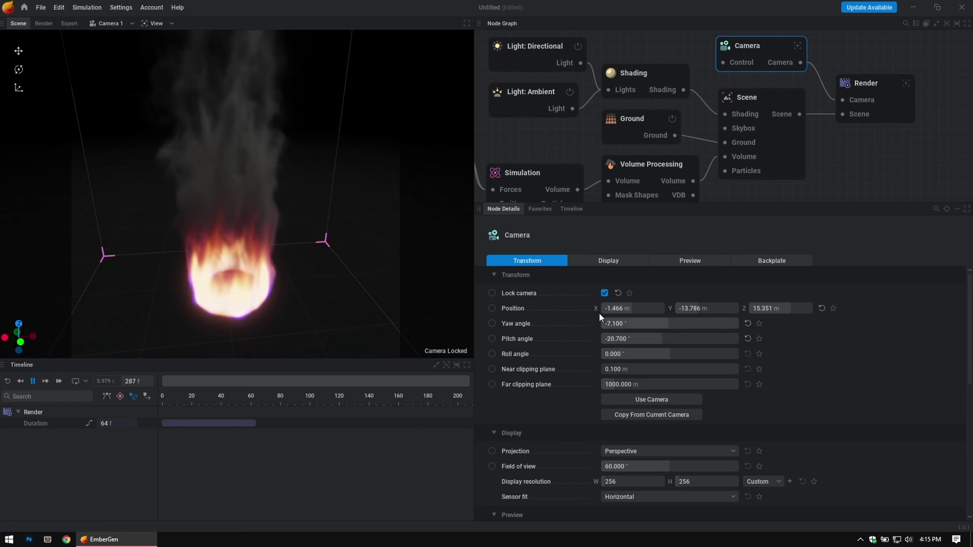
# Step: Adjust Camera 1 to position Y -12.786 m, Z 14.685 m, yaw -11.9° and pitch -21.9°, and return to the default view
pyautogui.moveTo(796, 311); pyautogui.dragTo(767, 311)
pyautogui.moveTo(702, 310); pyautogui.dragTo(607, 340)
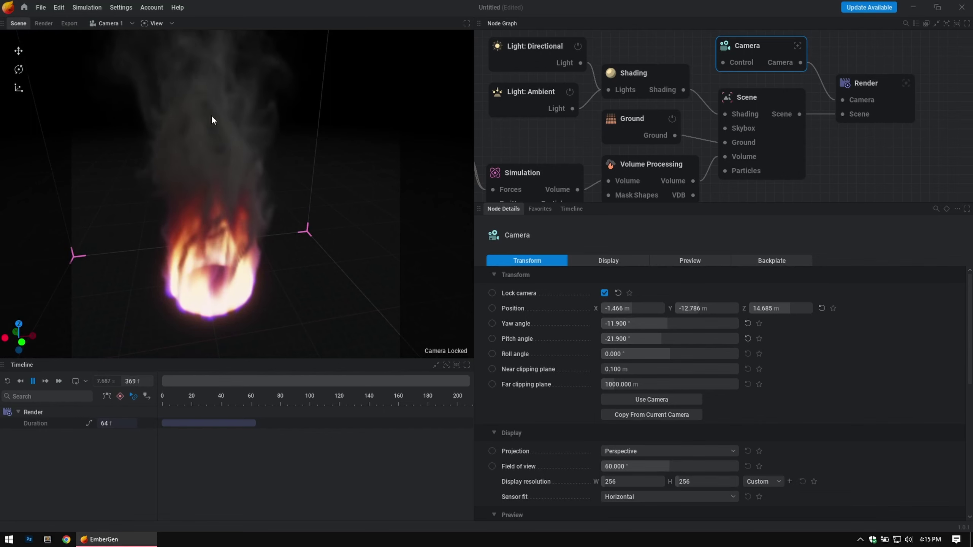
pyautogui.click(109, 24)
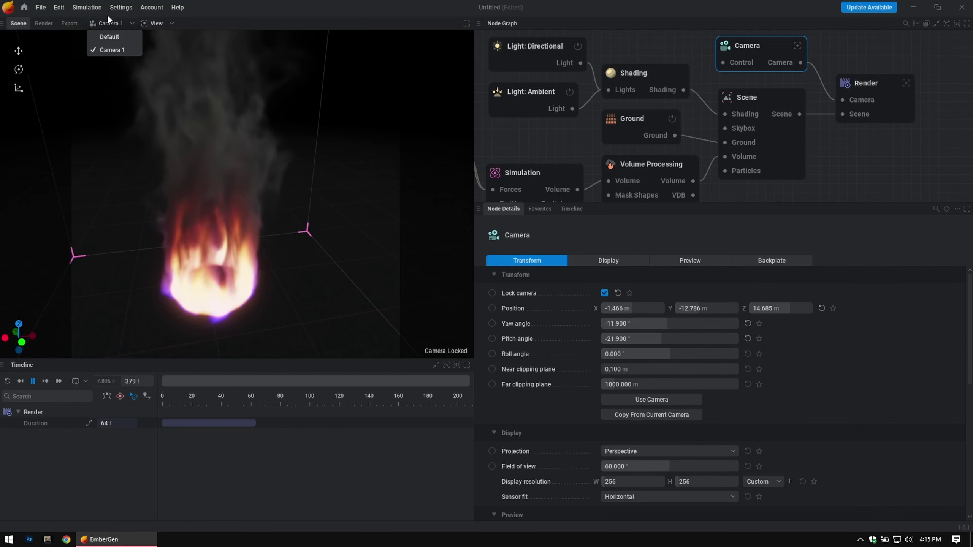
pyautogui.click(104, 36)
pyautogui.moveTo(332, 221); pyautogui.dragTo(412, 215)
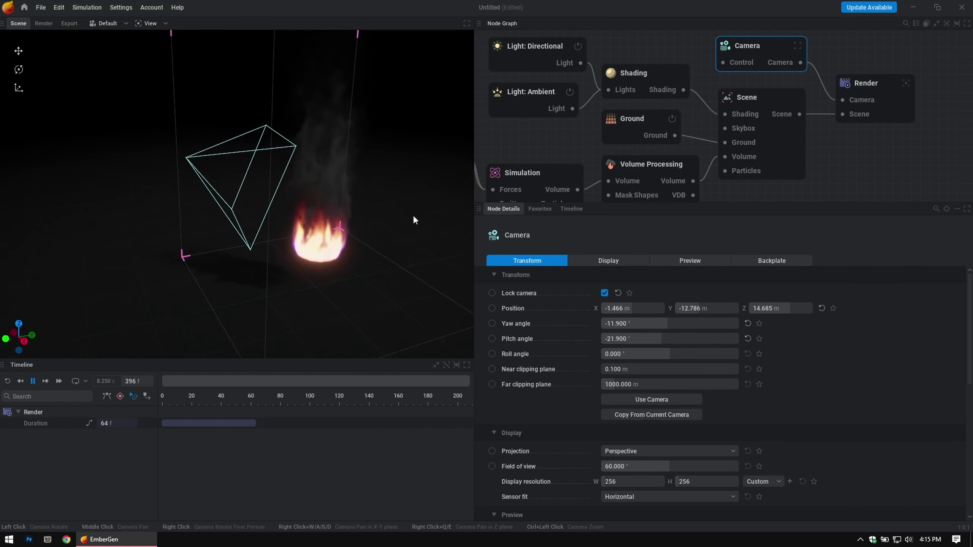
pyautogui.click(867, 177)
pyautogui.moveTo(331, 216); pyautogui.dragTo(363, 256)
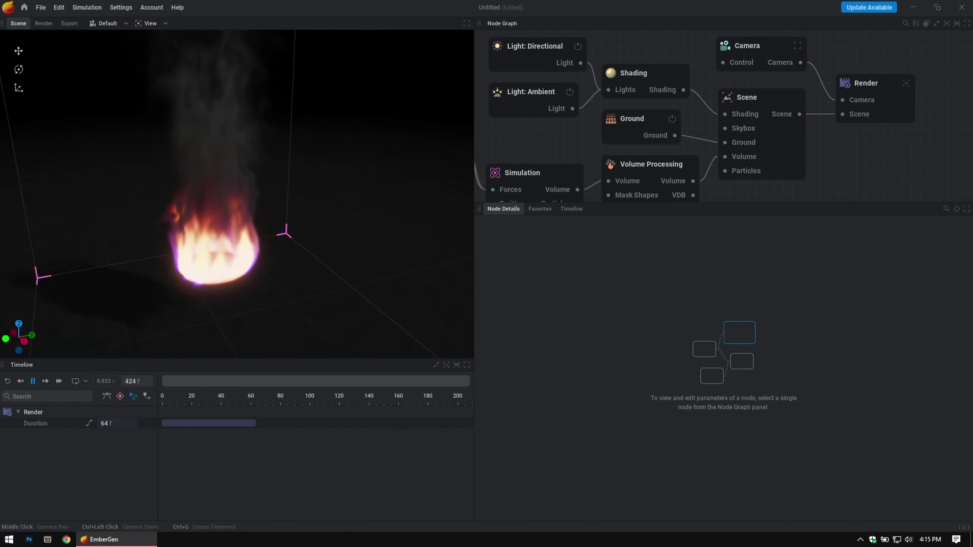
# Step: Replace the Render node's Render Viewport capture with a Render All capture and show its channel mapping
pyautogui.click(887, 82)
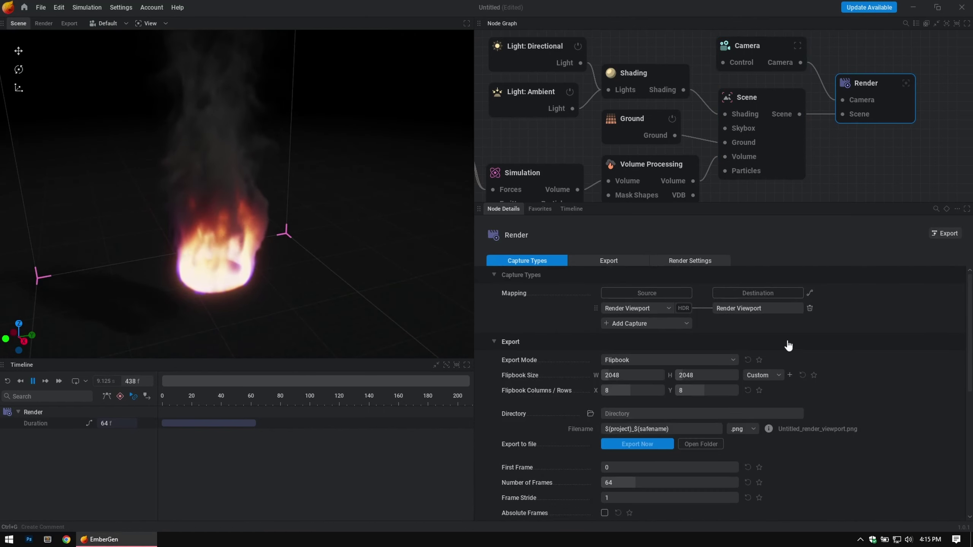
pyautogui.click(656, 308)
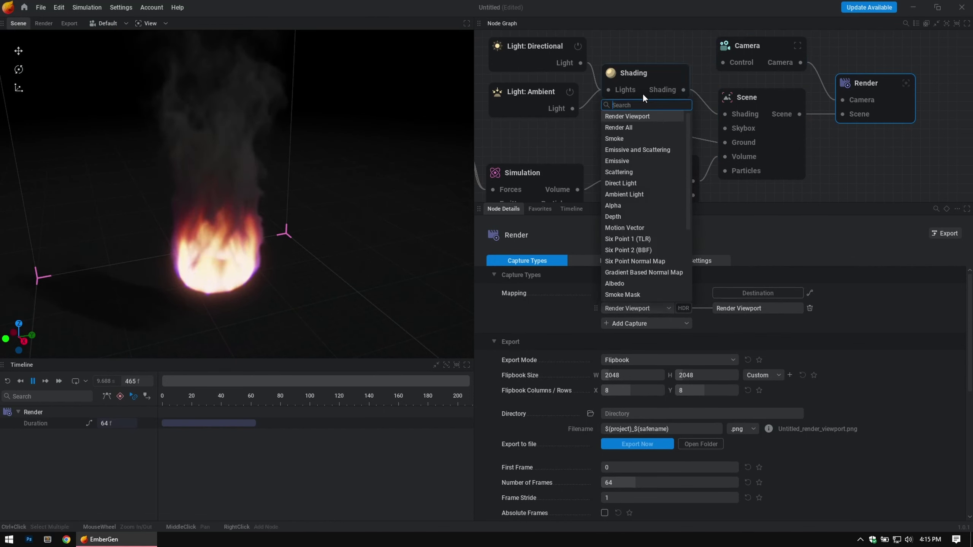
pyautogui.click(845, 301)
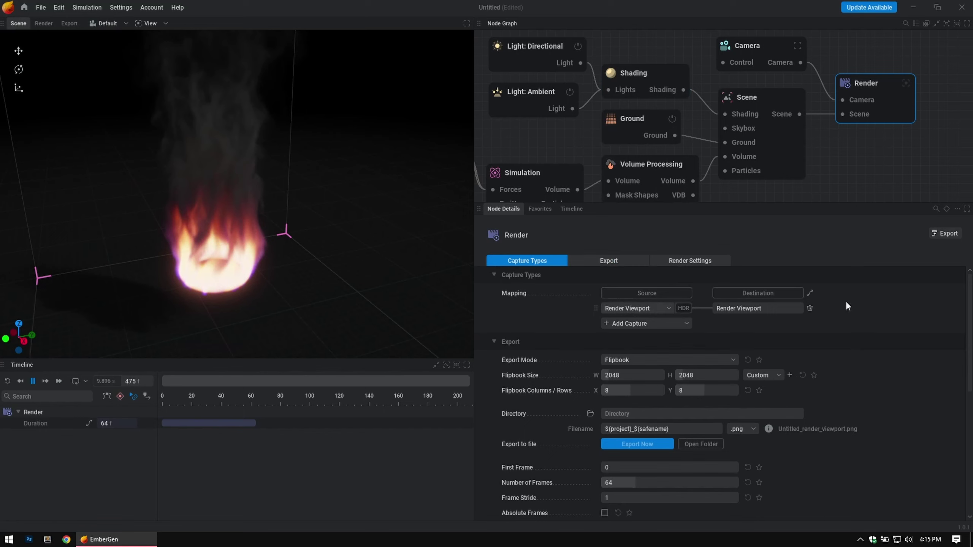
pyautogui.click(811, 309)
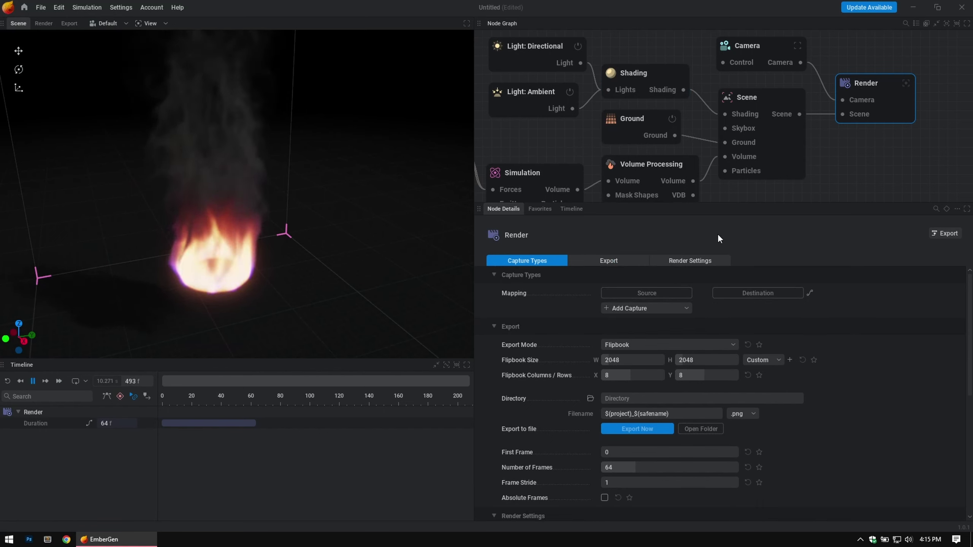
pyautogui.click(664, 309)
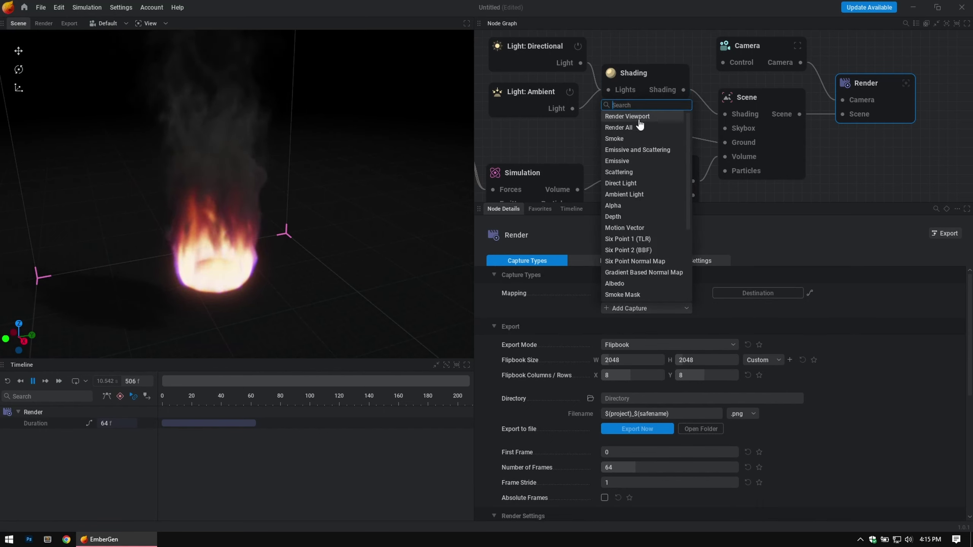
pyautogui.click(629, 128)
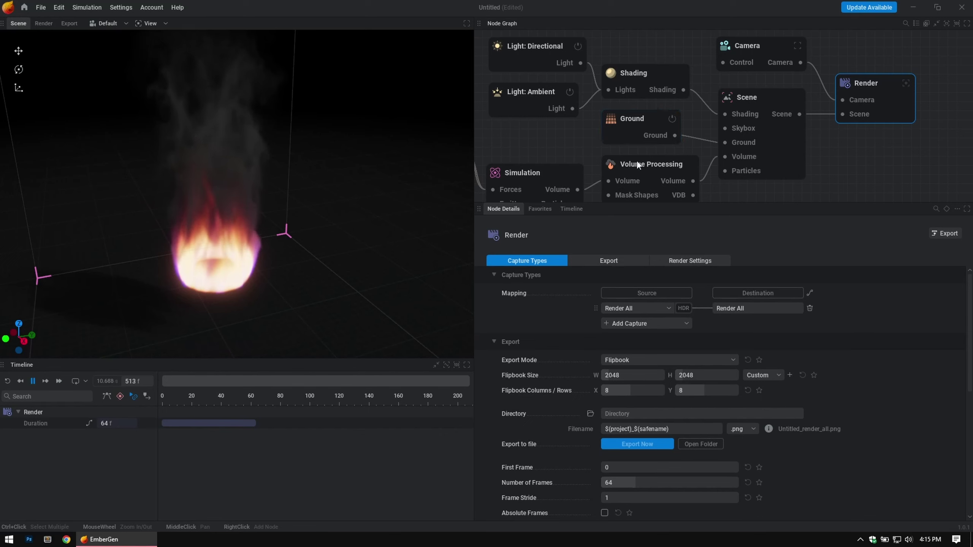
pyautogui.click(810, 295)
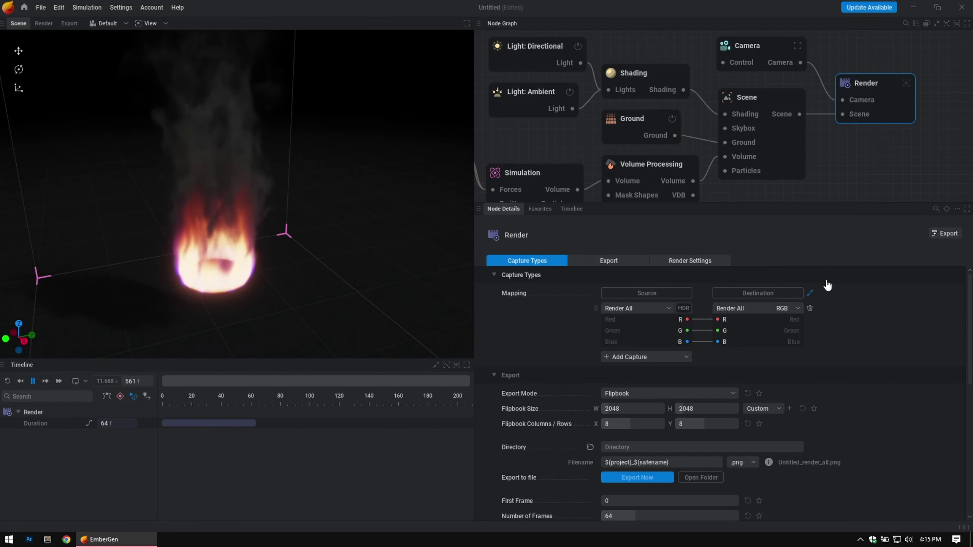
# Step: Set the Render node's export mode to Sequence with a 1080p image size
pyautogui.scroll(-3, 837, 300)
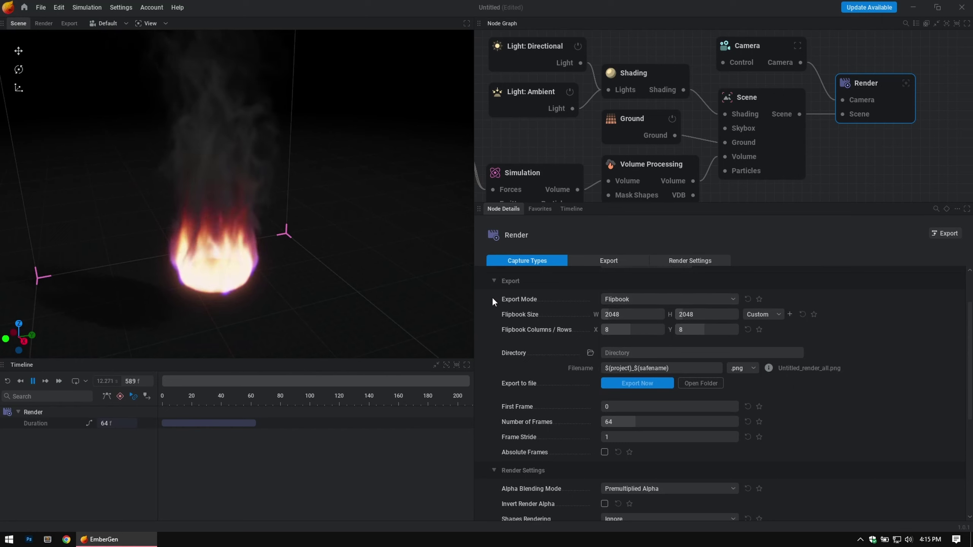
pyautogui.click(637, 303)
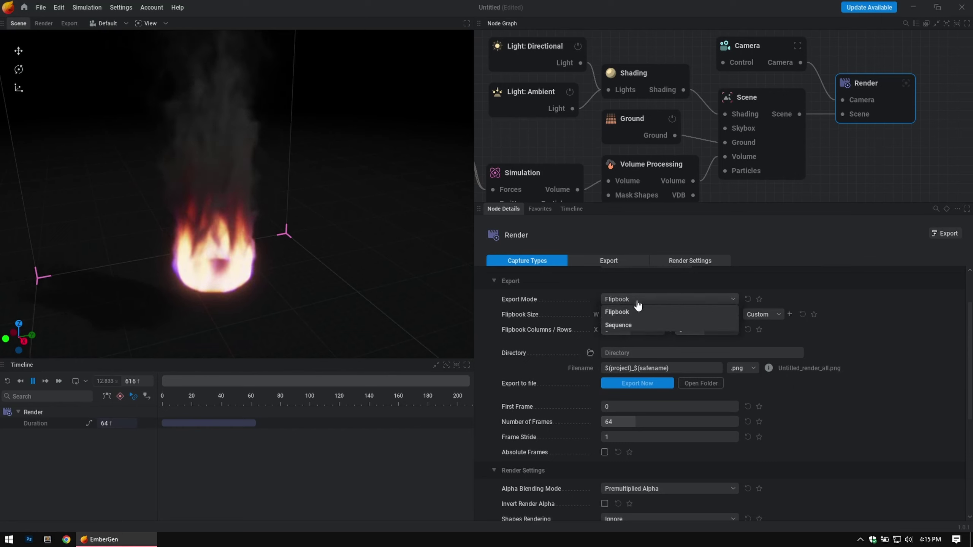
pyautogui.click(625, 326)
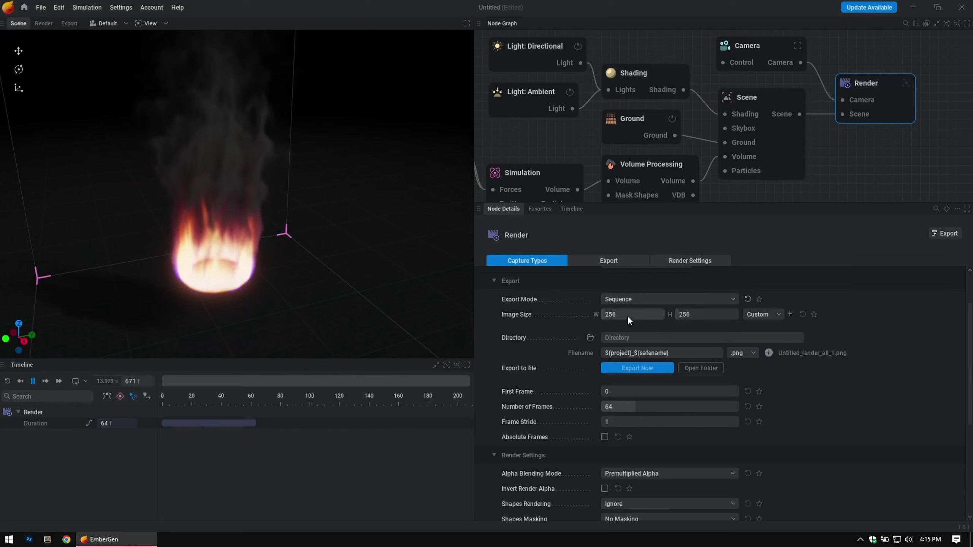
pyautogui.click(778, 315)
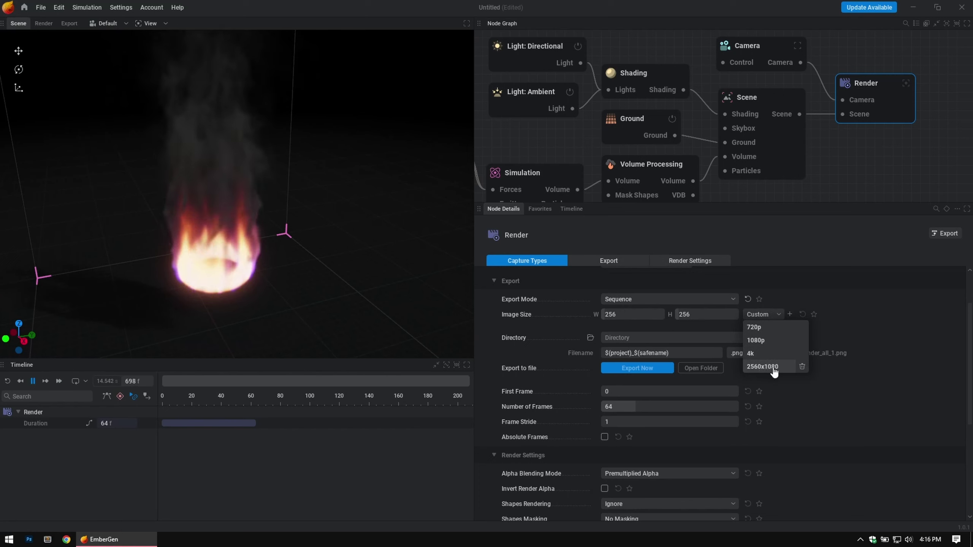
pyautogui.click(758, 341)
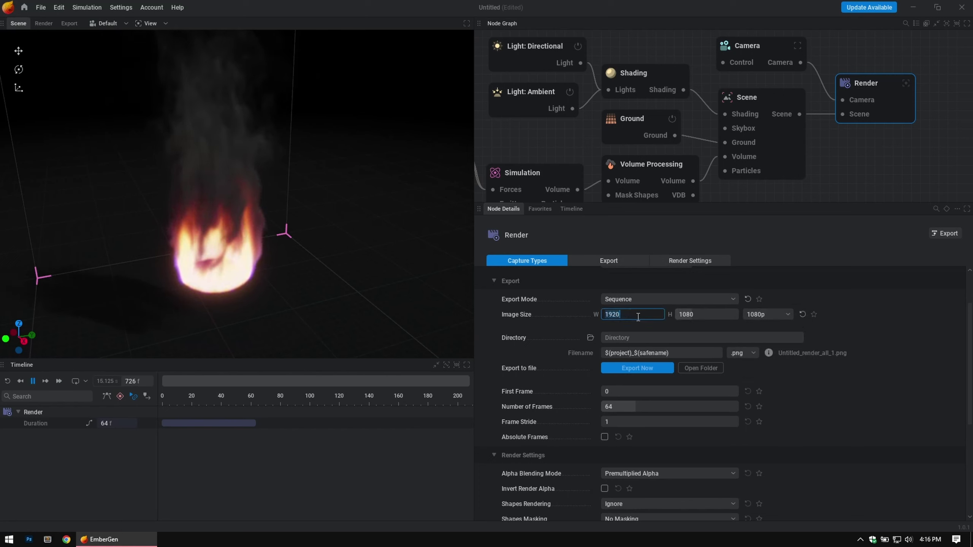
# Step: Try the 2560x1080 preset for the export image size, and return it to 1080p
pyautogui.click(785, 317)
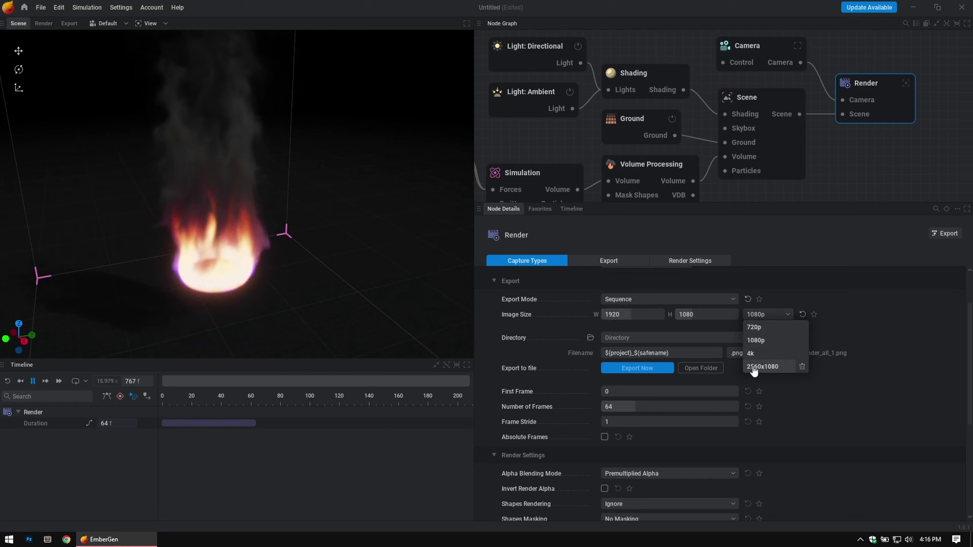
pyautogui.click(769, 367)
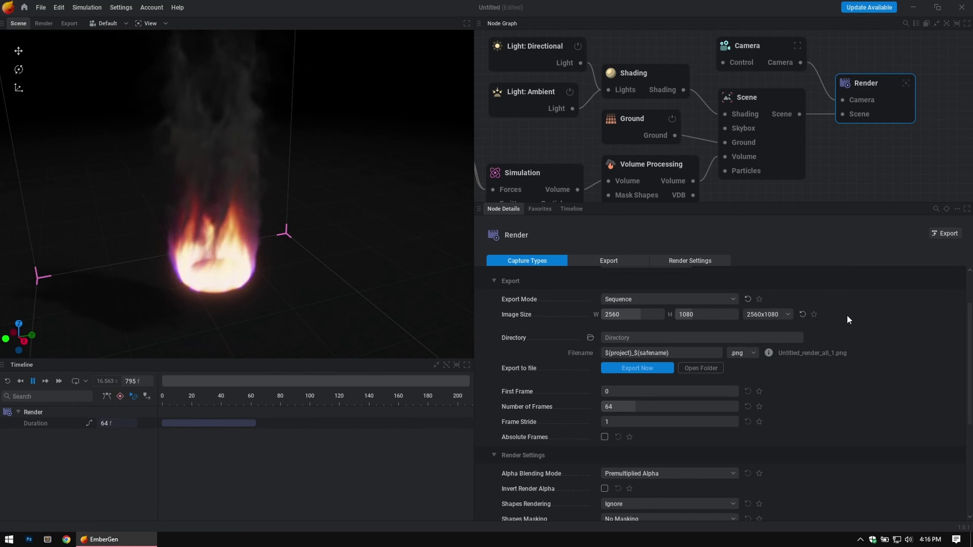
pyautogui.click(770, 316)
pyautogui.click(757, 337)
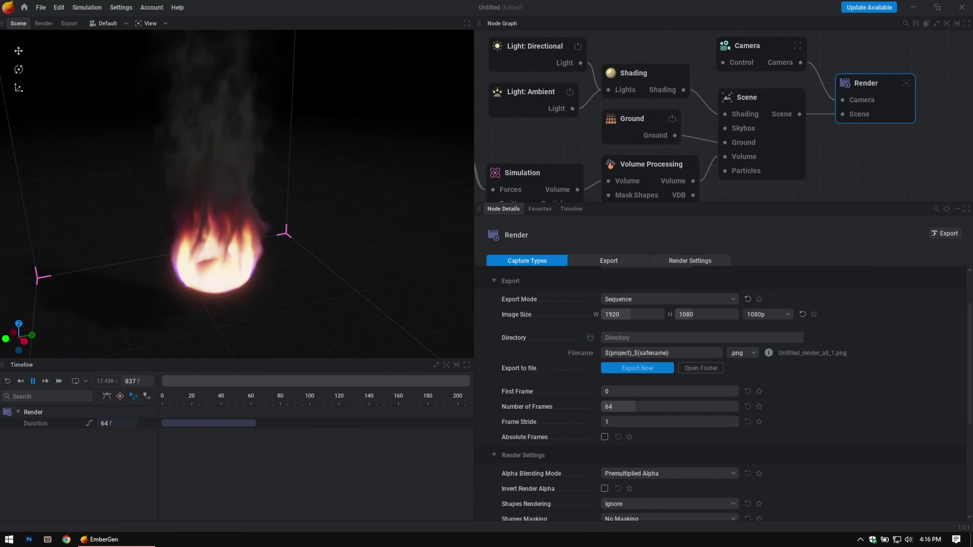
# Step: Set the export directory to New folder on the desktop and the number of frames to 20
pyautogui.press('Return')
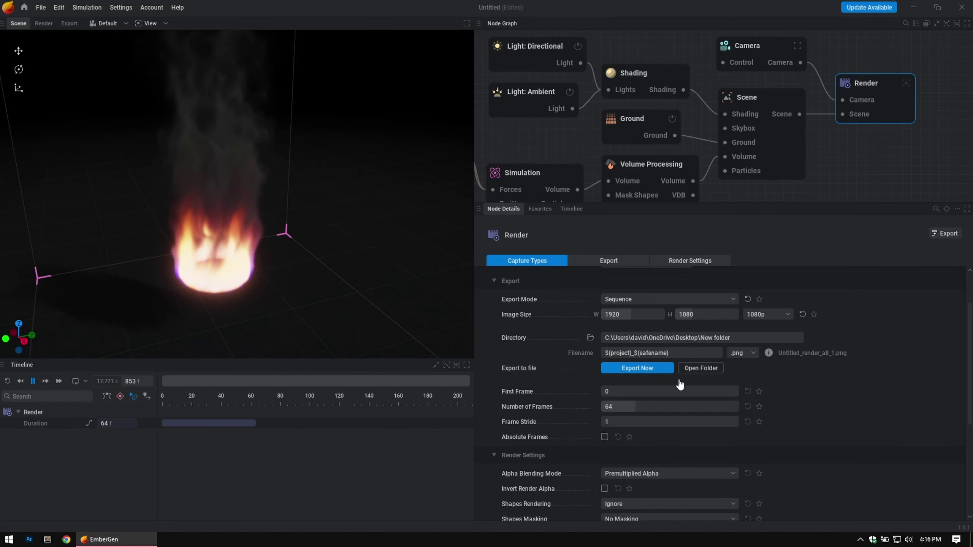
pyautogui.scroll(-3, 802, 398)
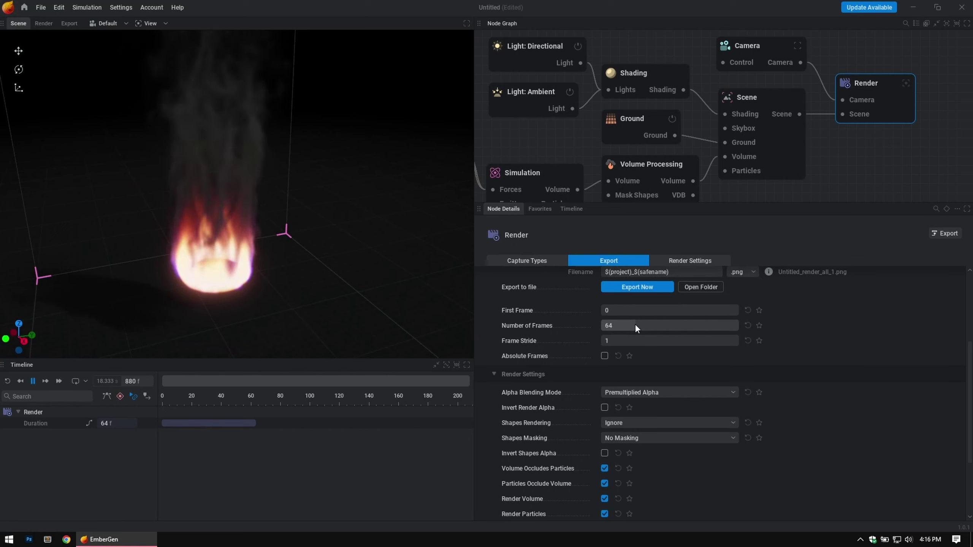
pyautogui.click(622, 323)
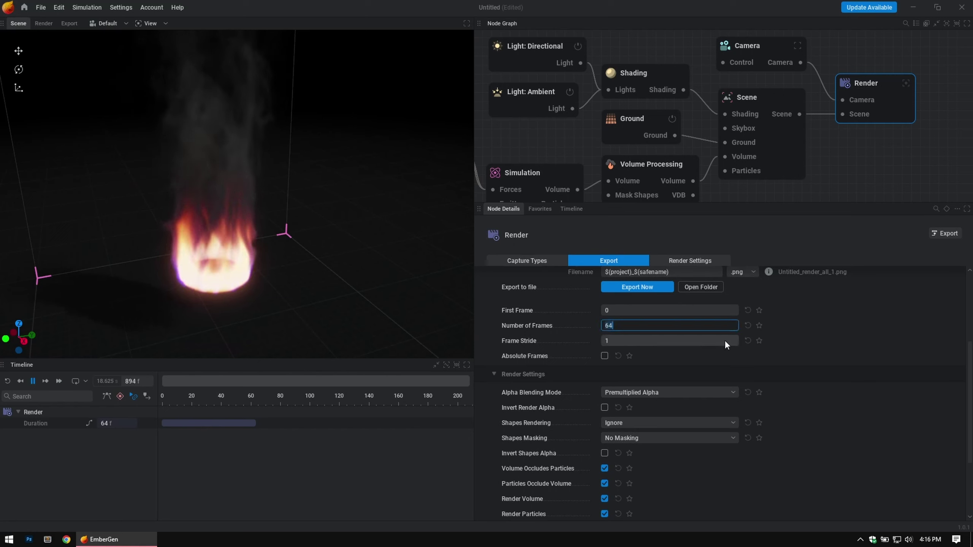
pyautogui.press('BackSpace')
pyautogui.press('BackSpace')
pyautogui.write('20')
pyautogui.press('Return')
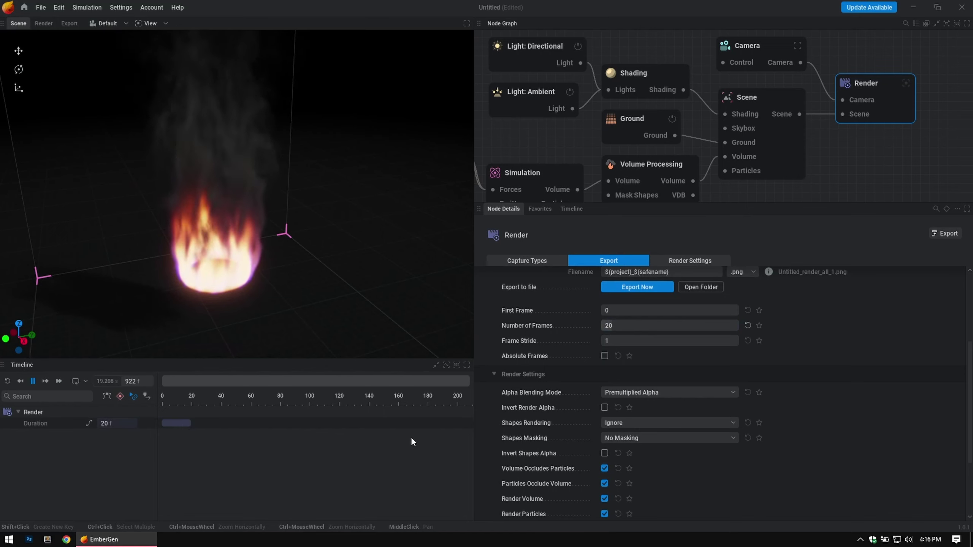
pyautogui.keyDown('ctrl'); pyautogui.scroll(3, 201, 440); pyautogui.keyUp('ctrl')
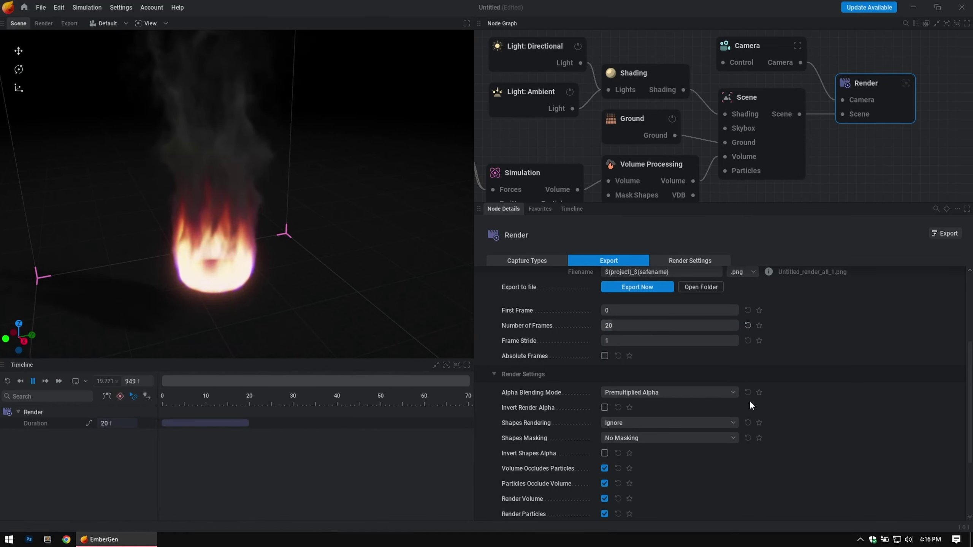
# Step: Review the Render node's capture types, export options and render settings
pyautogui.scroll(5, 855, 372)
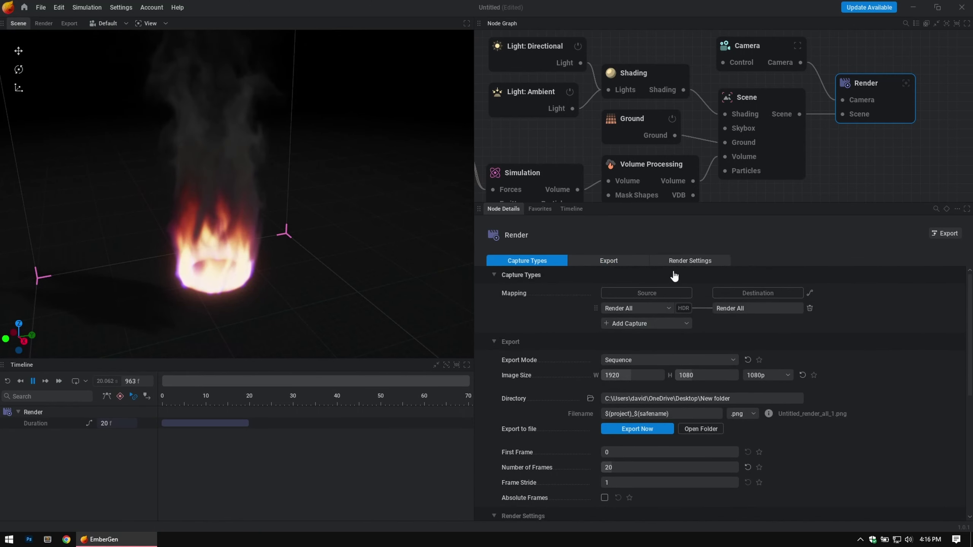
pyautogui.click(618, 260)
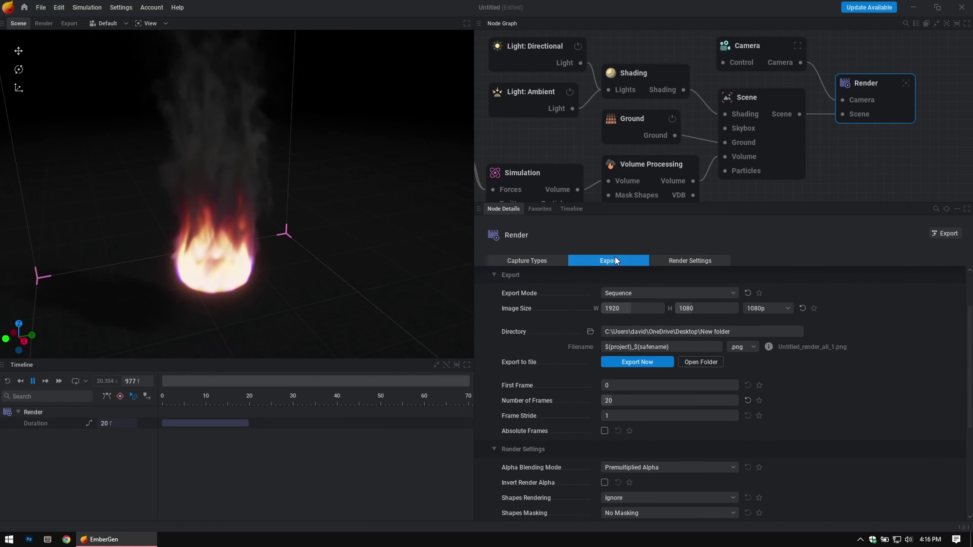
pyautogui.click(538, 261)
pyautogui.click(636, 261)
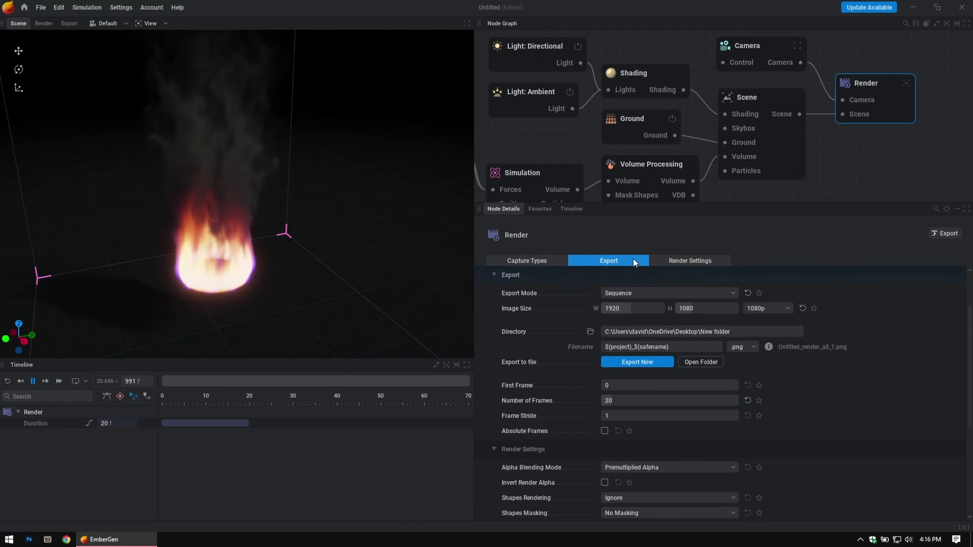
pyautogui.scroll(3, 670, 299)
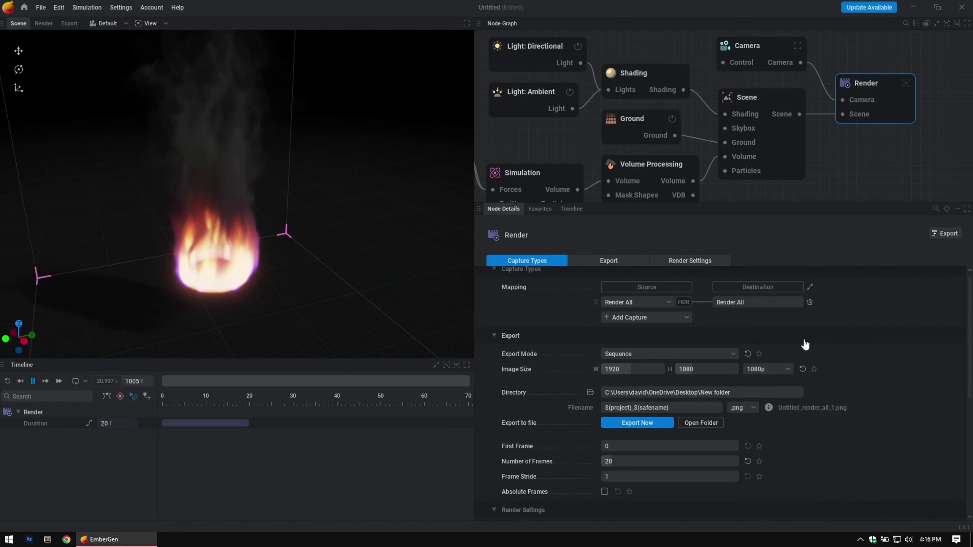
pyautogui.scroll(1, 854, 344)
pyautogui.click(685, 256)
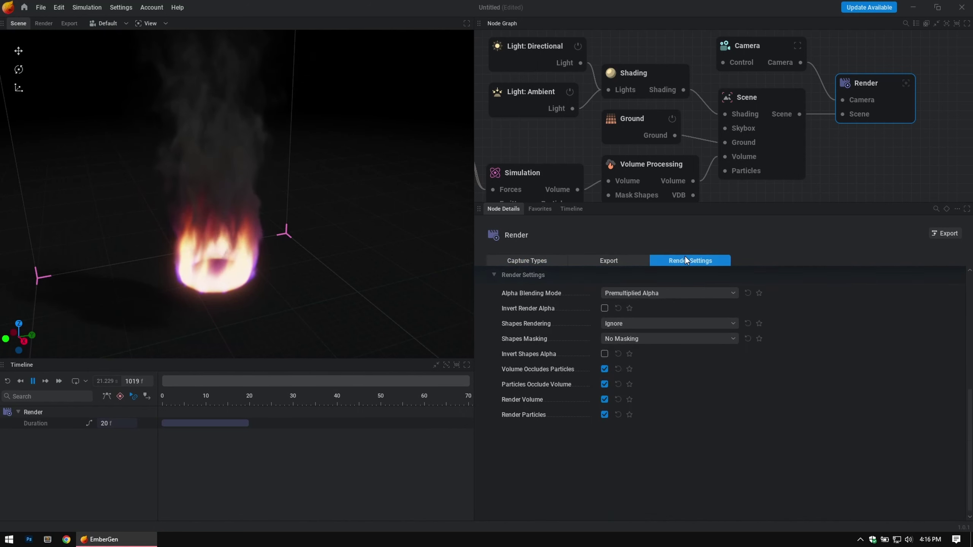
pyautogui.click(531, 257)
# Step: Shift the Render node slightly in the graph, and set the Camera node's display resolution to 1080p
pyautogui.moveTo(830, 42); pyautogui.dragTo(882, 96, button='middle')
pyautogui.moveTo(901, 108); pyautogui.dragTo(893, 112)
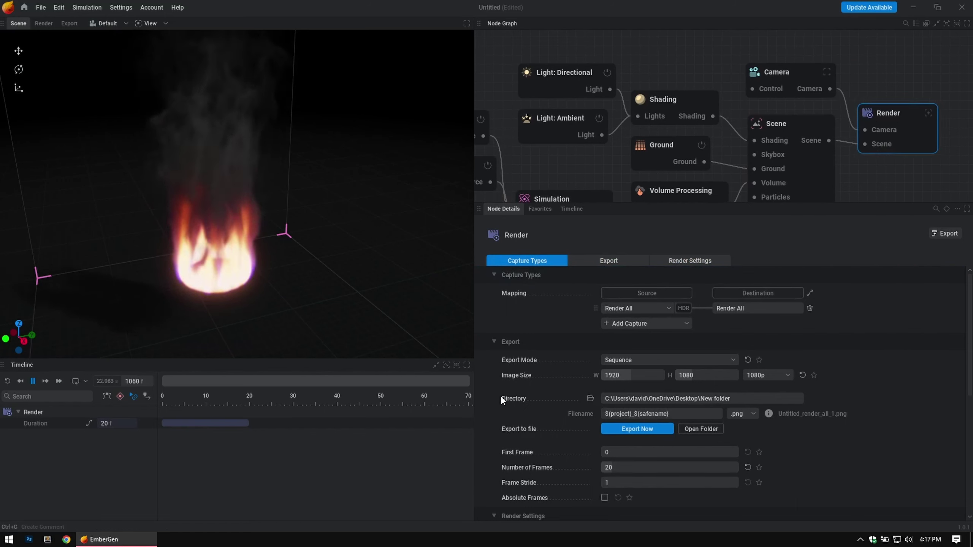
pyautogui.click(811, 81)
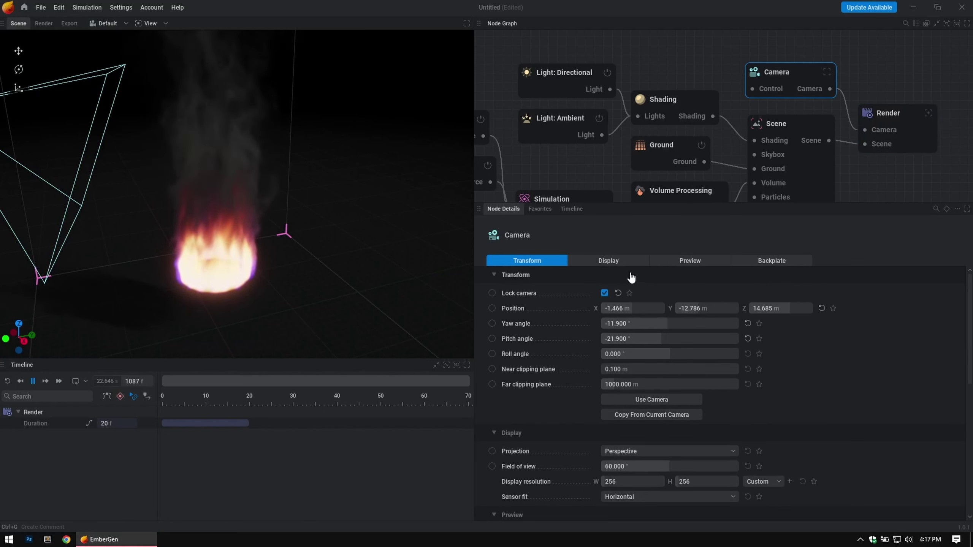
pyautogui.click(612, 260)
pyautogui.click(777, 324)
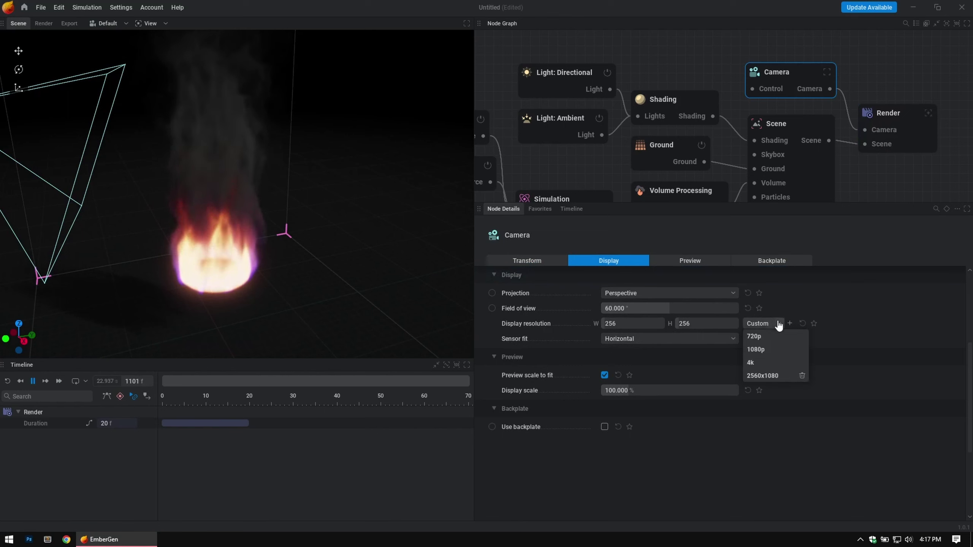
pyautogui.click(762, 350)
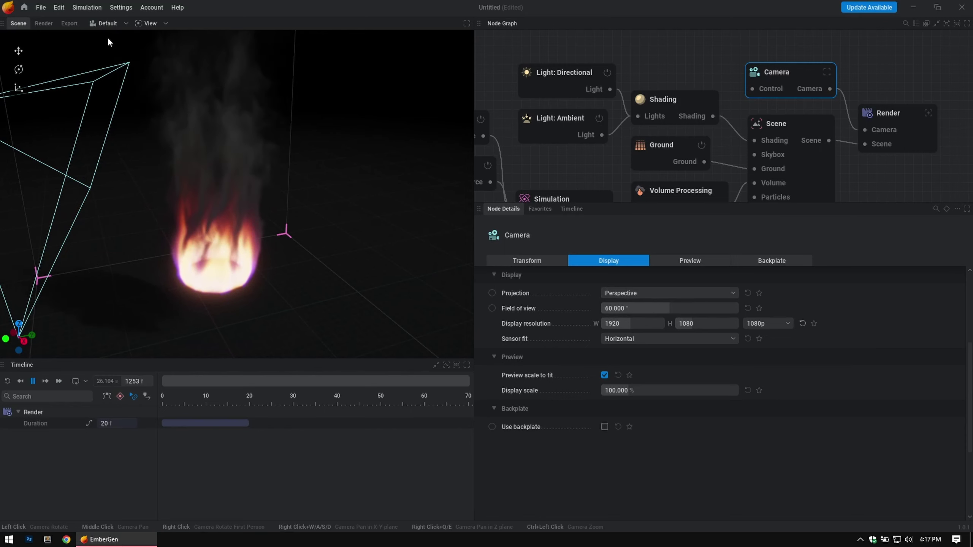
# Step: Look through Camera 1 and move it to position X -4.466, Y -21.119, Z 18.351 m to frame the whole fire
pyautogui.click(113, 22)
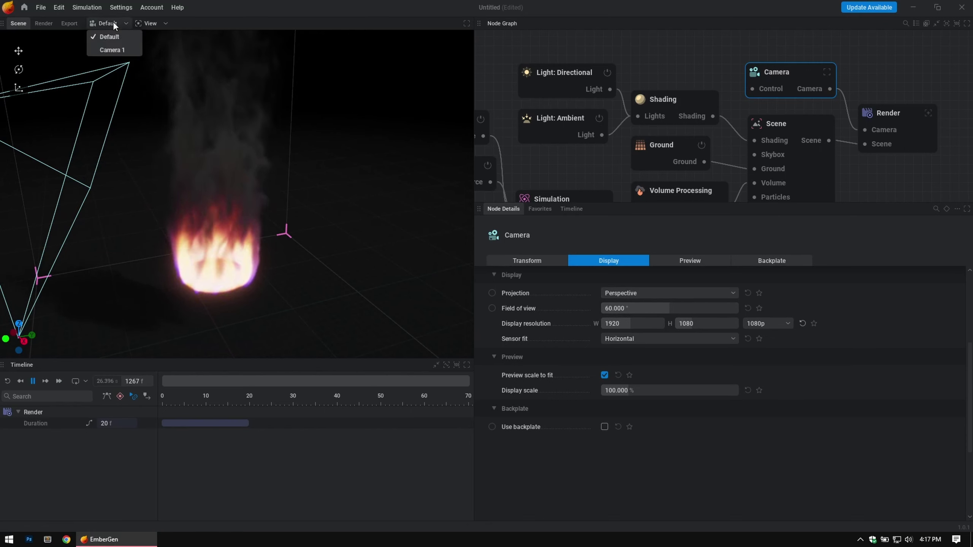
pyautogui.click(114, 48)
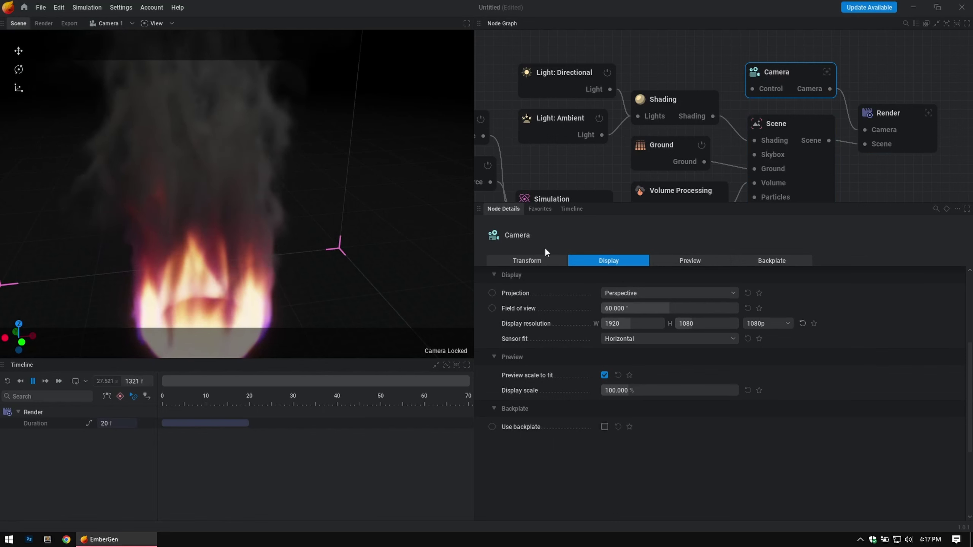
pyautogui.click(534, 262)
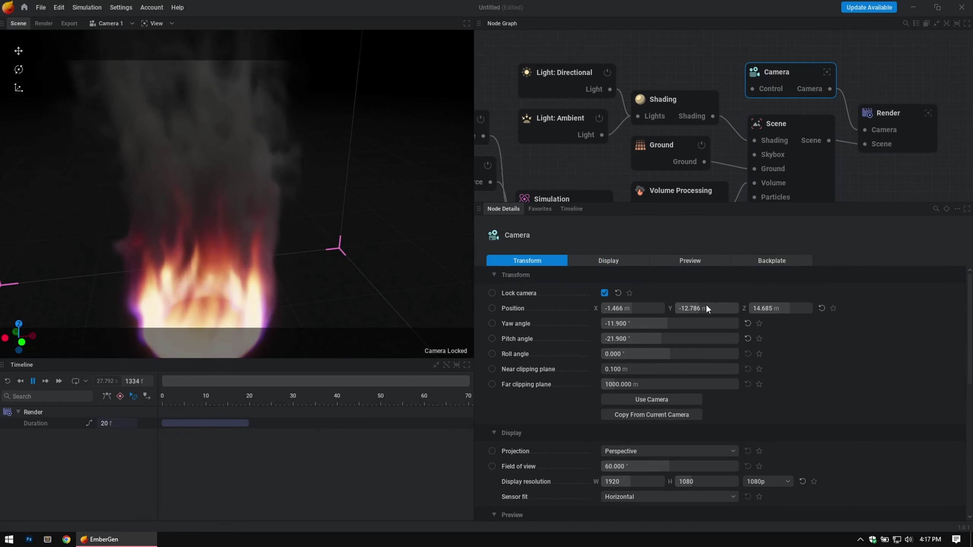
pyautogui.moveTo(705, 308); pyautogui.dragTo(607, 309)
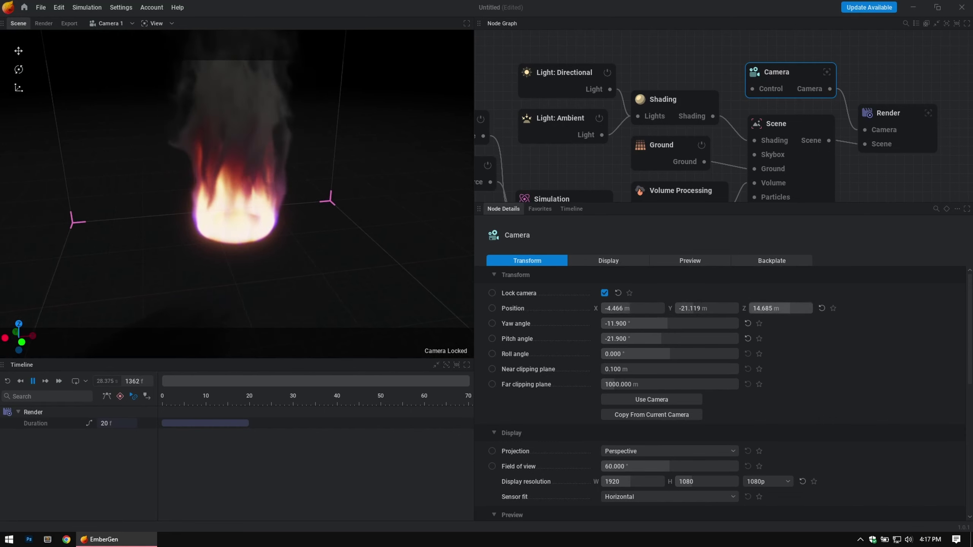
pyautogui.moveTo(777, 309)
pyautogui.mouseDown()
pyautogui.moveTo(793, 308)
pyautogui.moveTo(781, 309)
pyautogui.mouseUp()
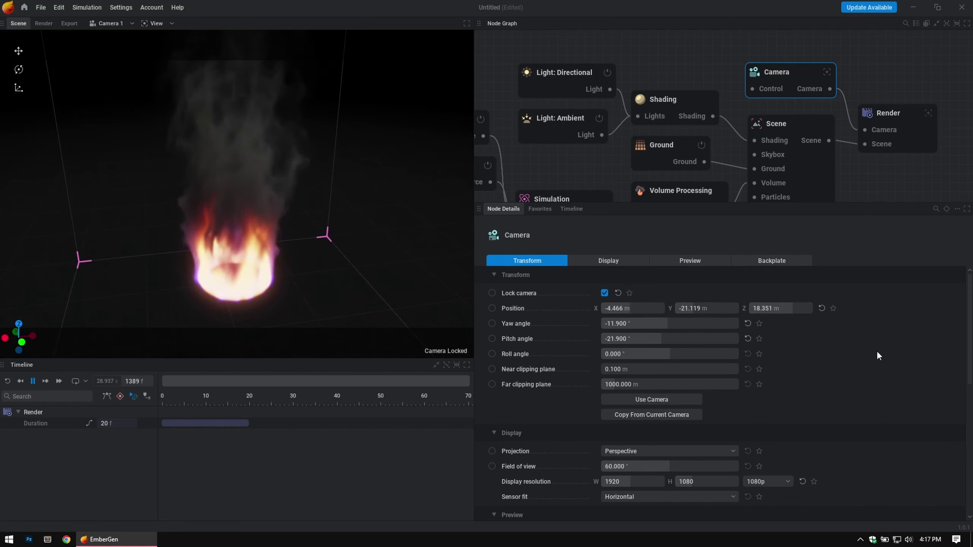
# Step: Widen the camera's field of view to 120°
pyautogui.scroll(-3, 894, 380)
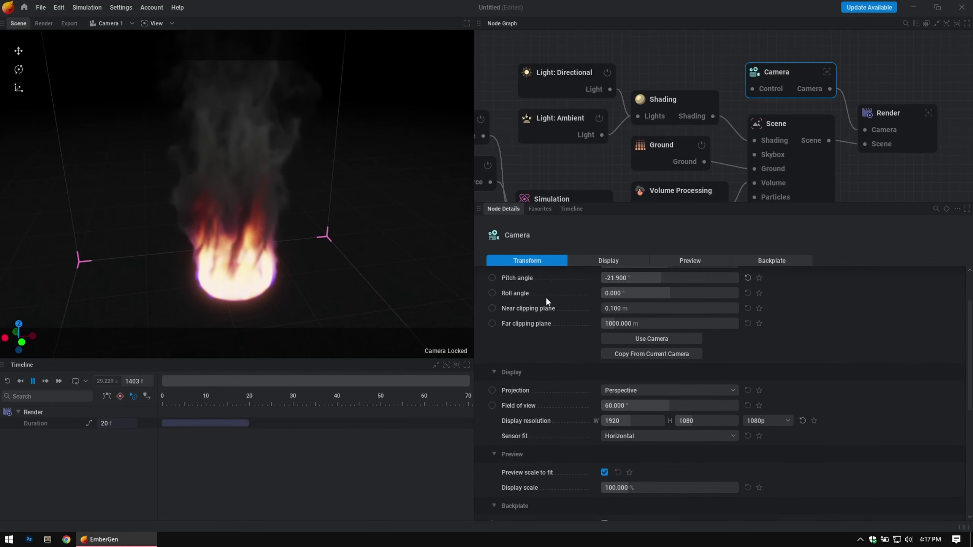
pyautogui.click(603, 261)
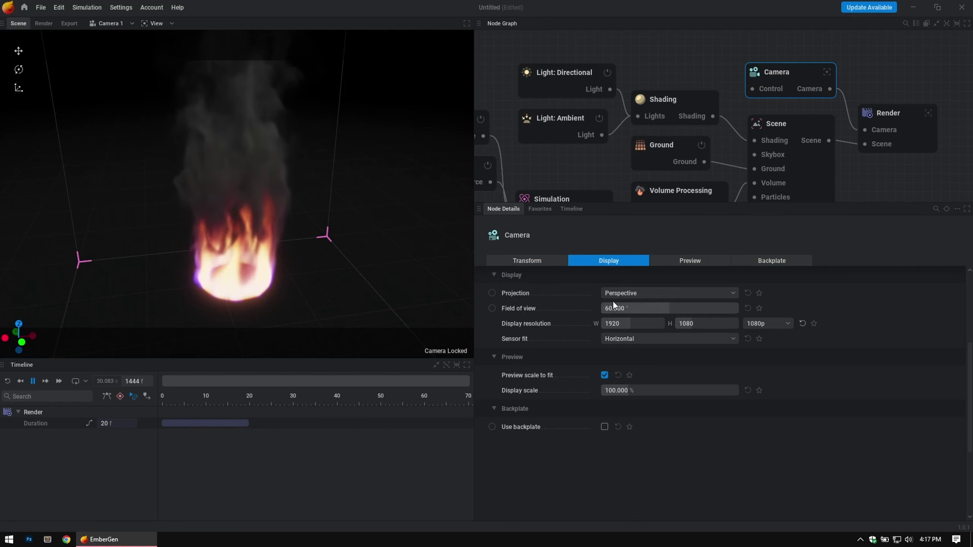
pyautogui.moveTo(618, 308); pyautogui.dragTo(686, 308)
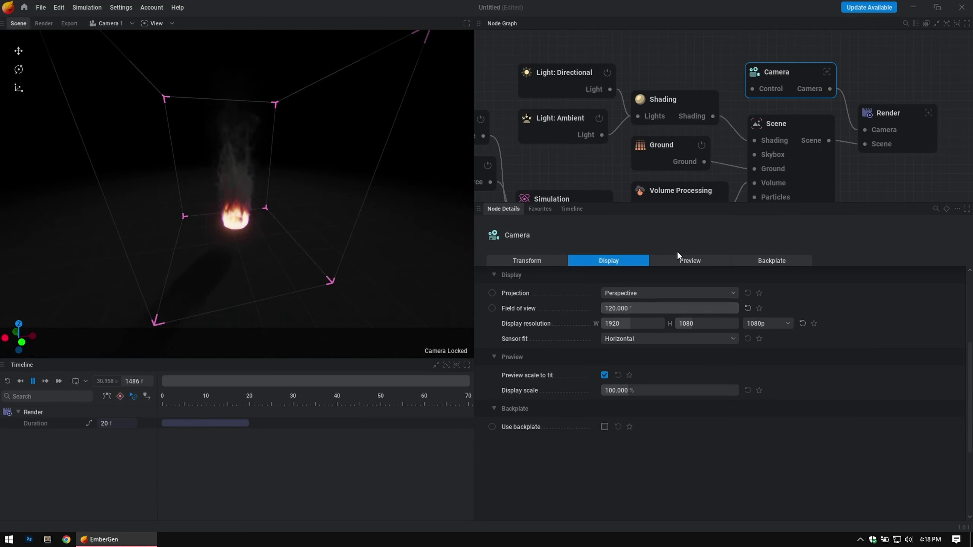
# Step: Unlock the camera and move it above the fire so it looks down into the ring at a pitch of about -92°
pyautogui.click(527, 261)
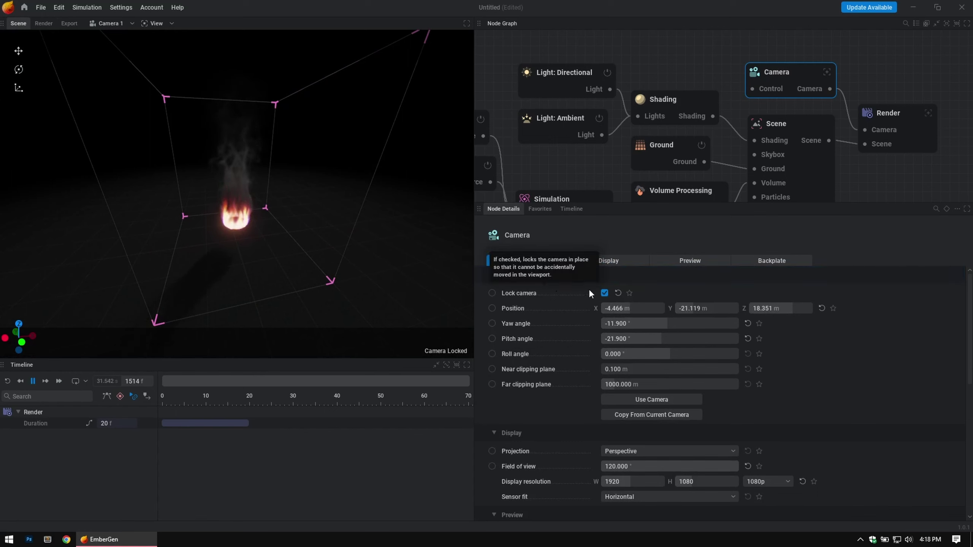
pyautogui.click(604, 293)
pyautogui.scroll(10, 235, 223)
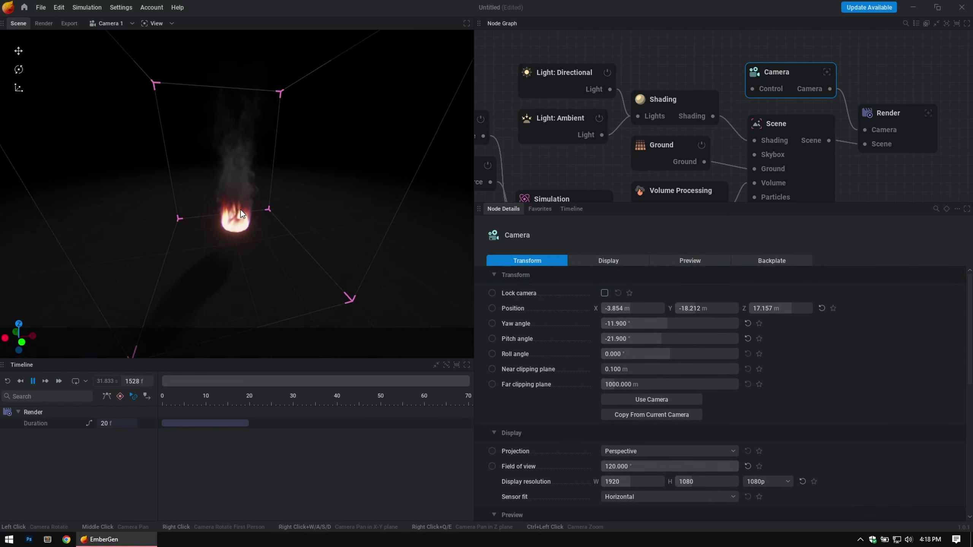
pyautogui.scroll(3, 237, 224)
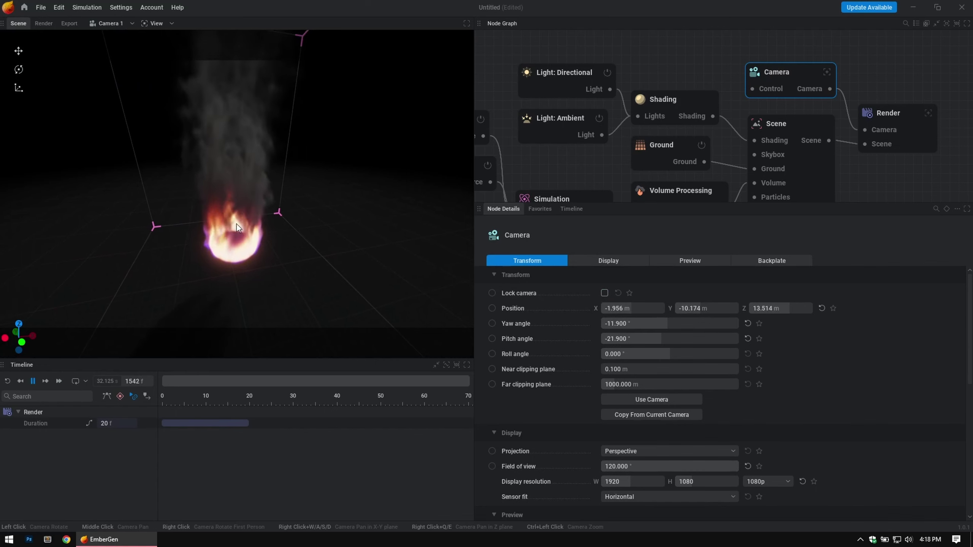
pyautogui.moveTo(240, 217); pyautogui.dragTo(241, 285)
pyautogui.moveTo(241, 286); pyautogui.dragTo(242, 334, button='middle')
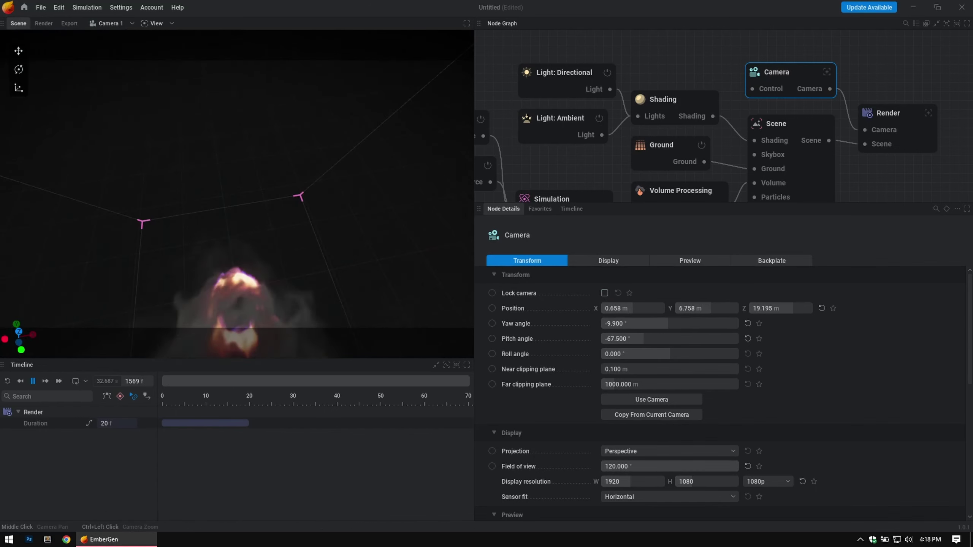
pyautogui.scroll(2, 259, 258)
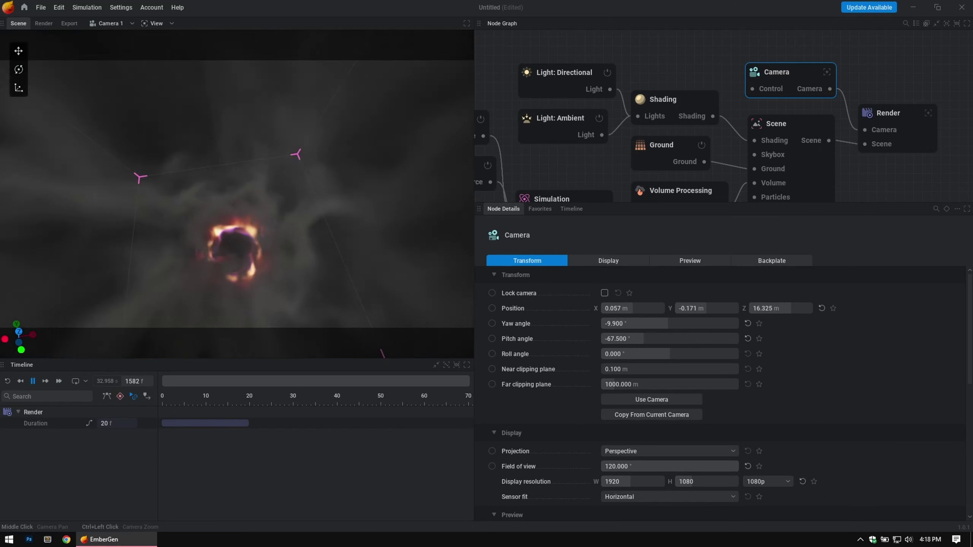
pyautogui.moveTo(263, 257); pyautogui.dragTo(264, 227, button='middle')
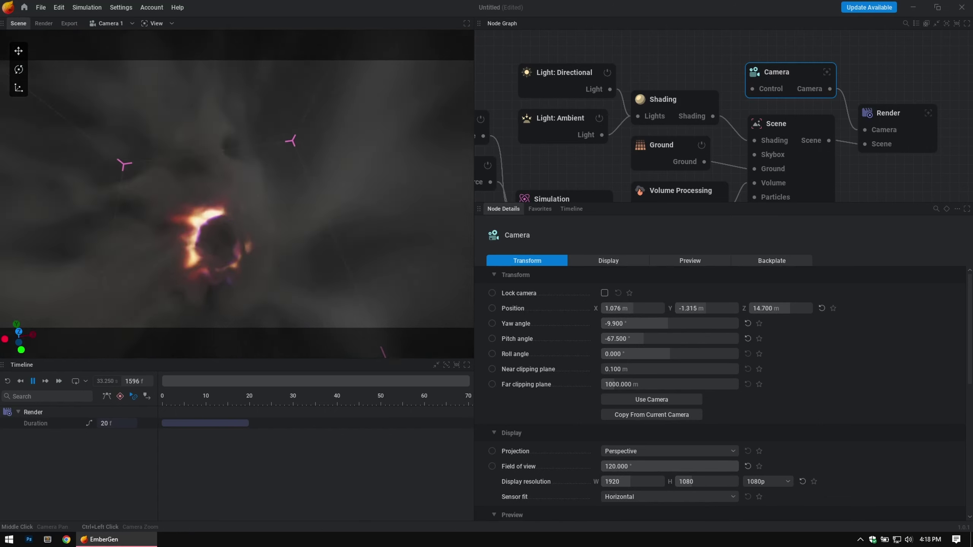
pyautogui.moveTo(264, 227); pyautogui.dragTo(266, 282)
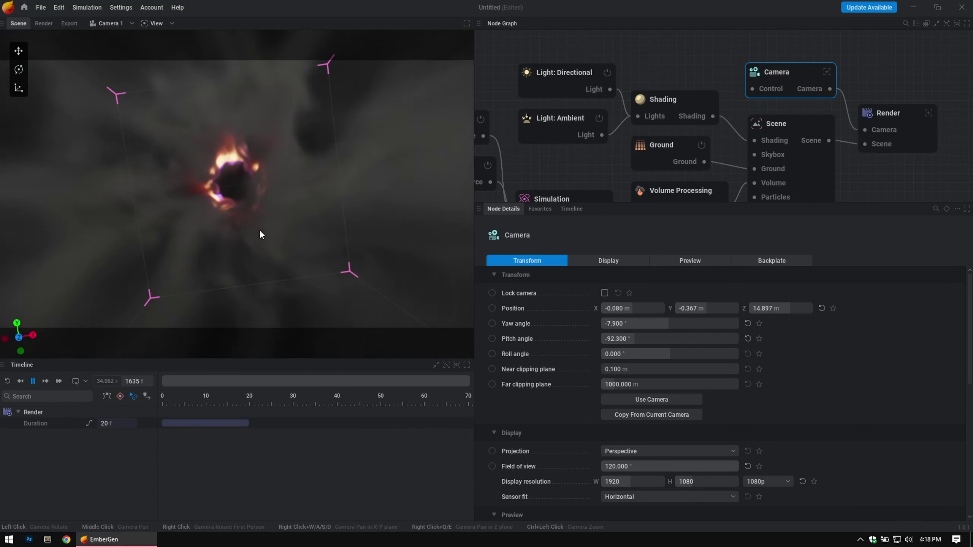
# Step: Try a field of view of 88°, reset it to the default, and adjust the camera's distance from the fire ring
pyautogui.click(609, 260)
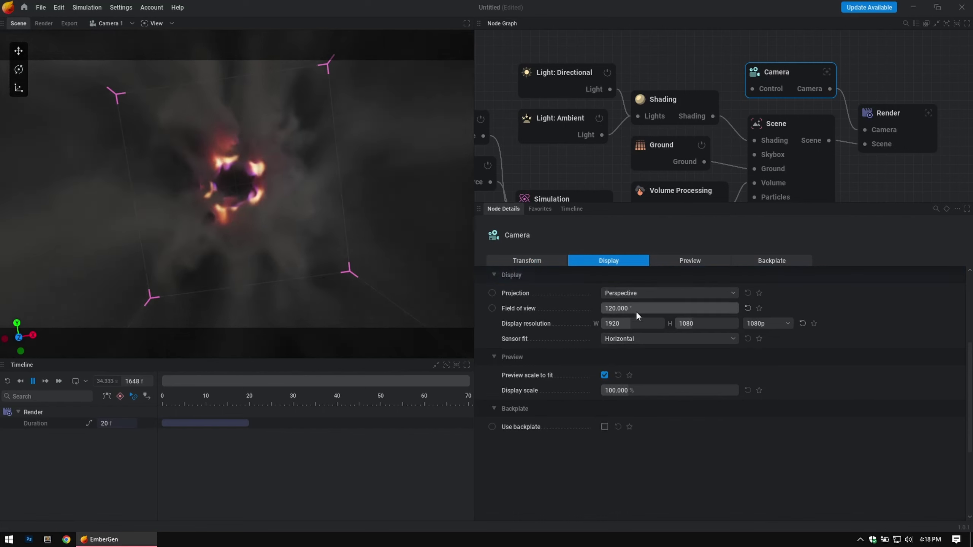
pyautogui.moveTo(636, 312); pyautogui.dragTo(654, 312)
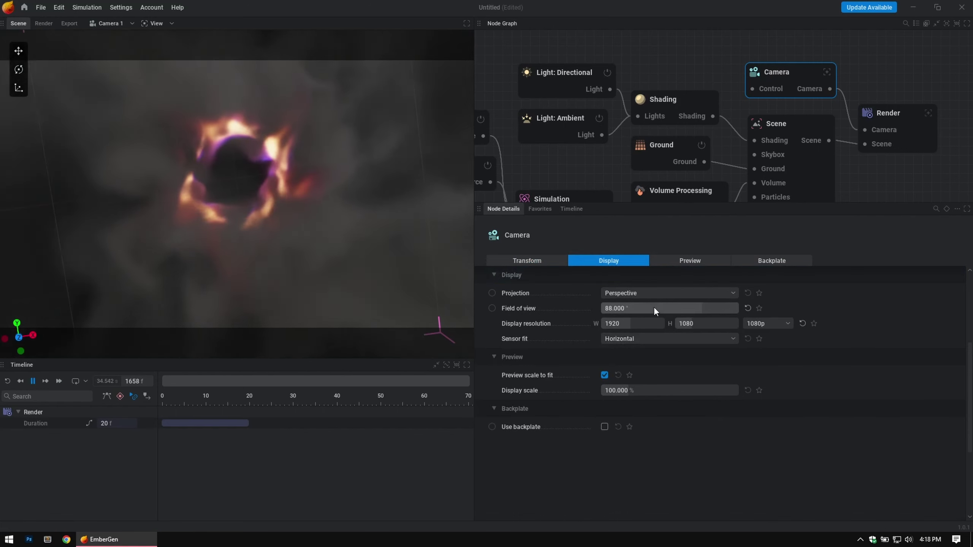
pyautogui.click(748, 309)
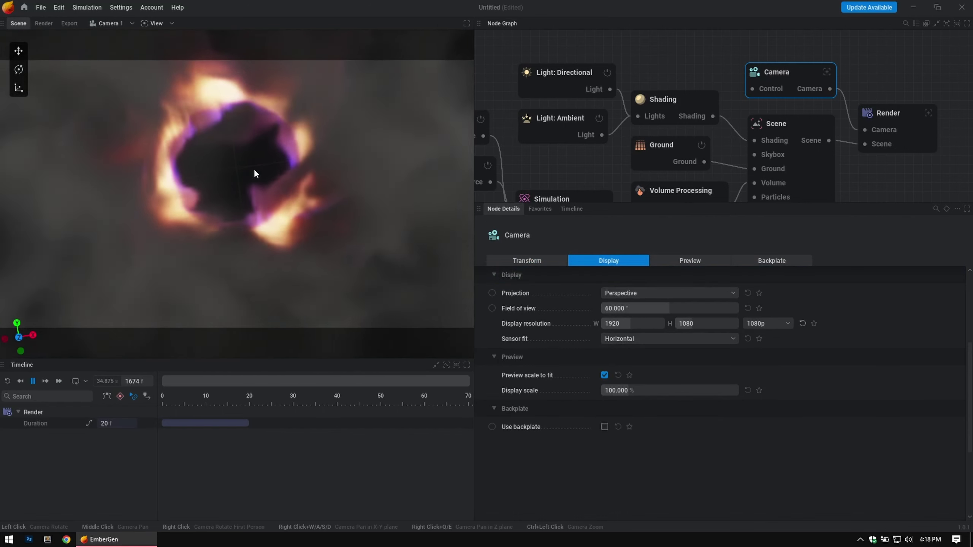
pyautogui.scroll(-6, 254, 169)
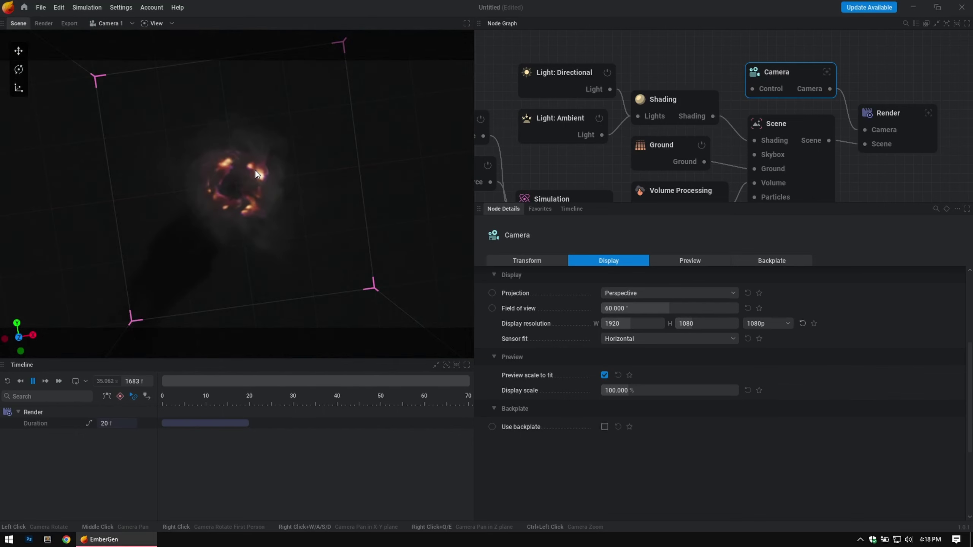
pyautogui.scroll(7, 255, 170)
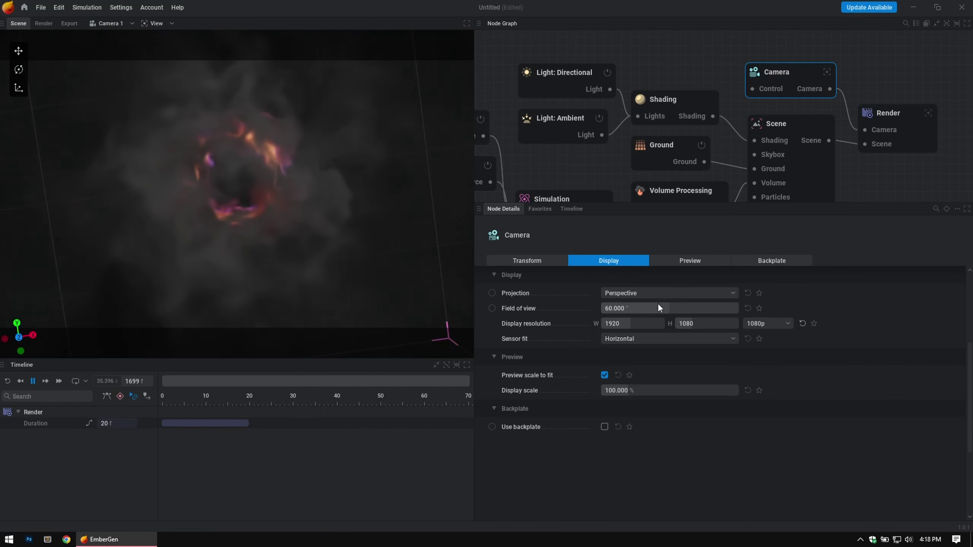
# Step: Set the camera's field of view to 120° and move the camera closer to the fire ring
pyautogui.moveTo(658, 303); pyautogui.dragTo(738, 304)
pyautogui.moveTo(192, 189); pyautogui.dragTo(252, 204)
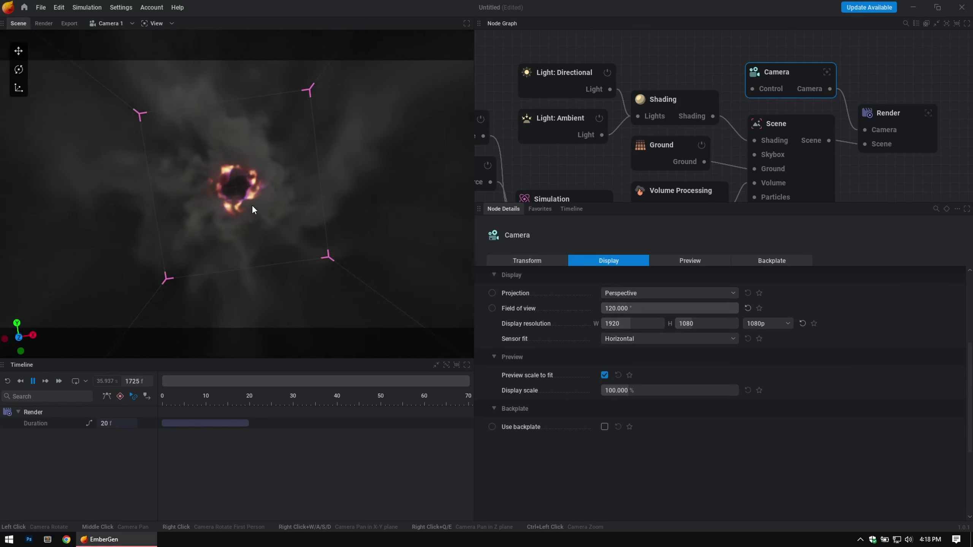
pyautogui.scroll(2, 252, 204)
pyautogui.scroll(-2, 252, 205)
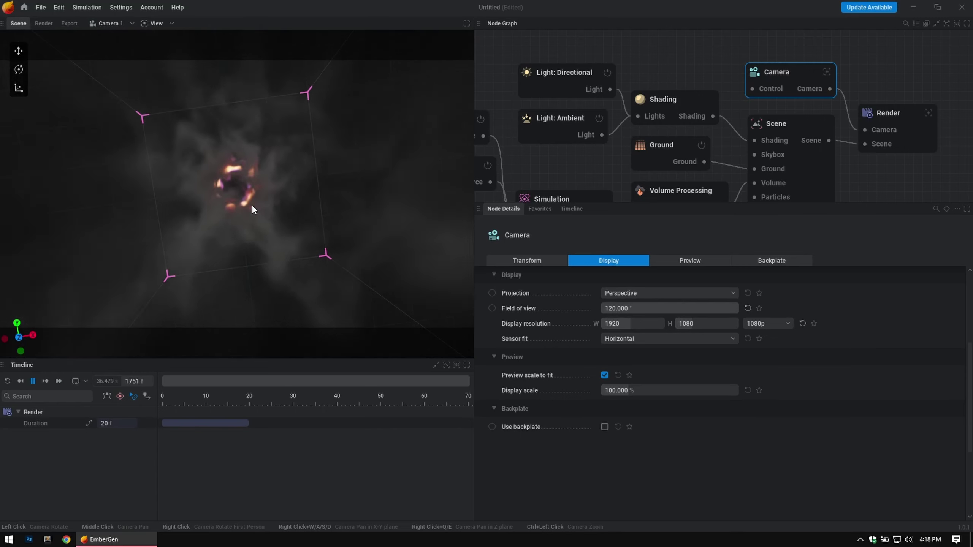
pyautogui.scroll(3, 252, 205)
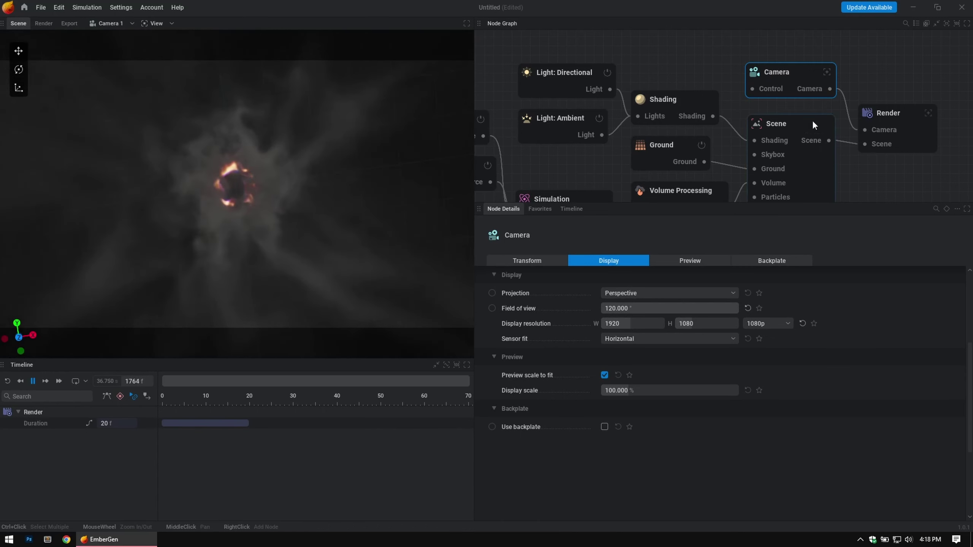
# Step: Disable the Ground node, then pause the simulation and reset it to frame 0
pyautogui.click(702, 145)
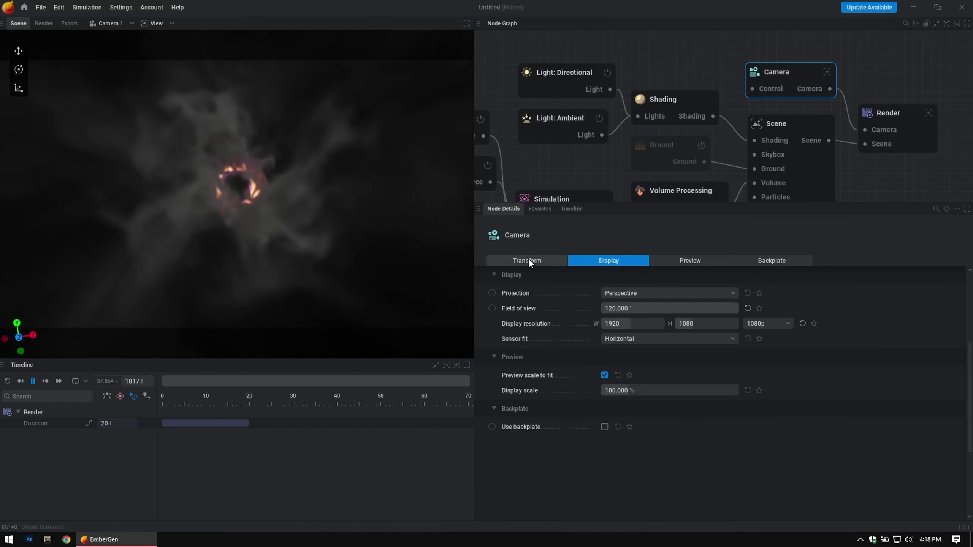
pyautogui.moveTo(549, 165); pyautogui.dragTo(597, 127, button='middle')
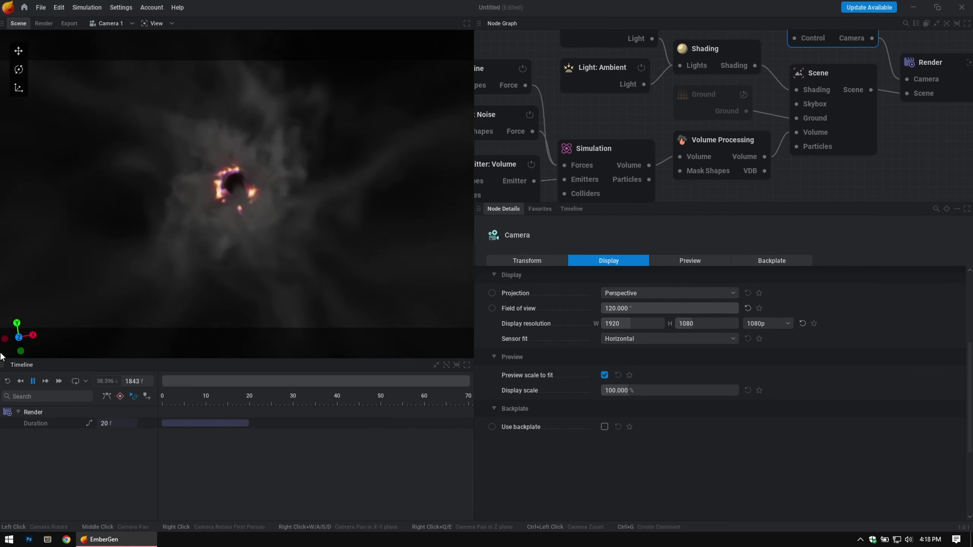
pyautogui.click(32, 381)
pyautogui.click(6, 381)
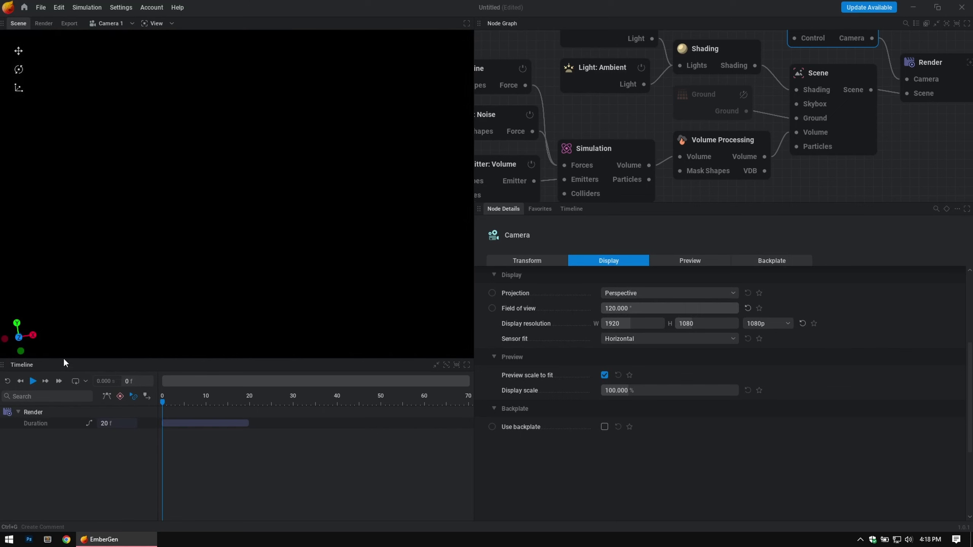
# Step: Set the Simulation node's upscaling to X2 and apply the new resolution
pyautogui.moveTo(618, 102); pyautogui.dragTo(668, 83, button='middle')
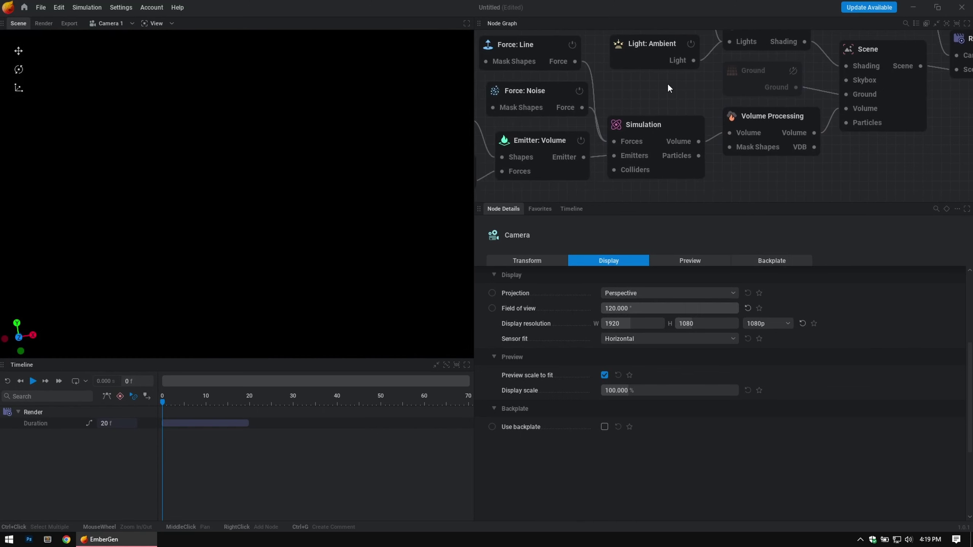
pyautogui.click(664, 123)
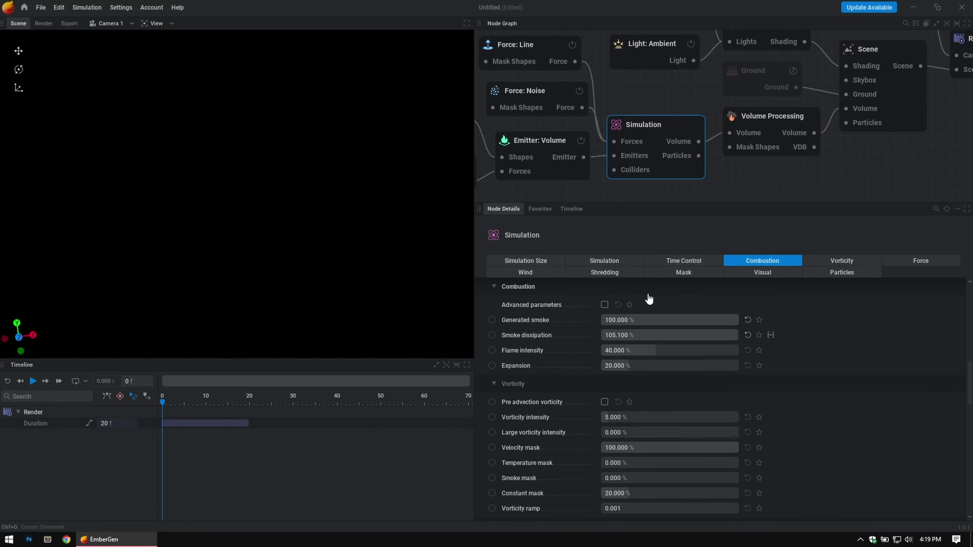
pyautogui.click(599, 263)
pyautogui.click(527, 260)
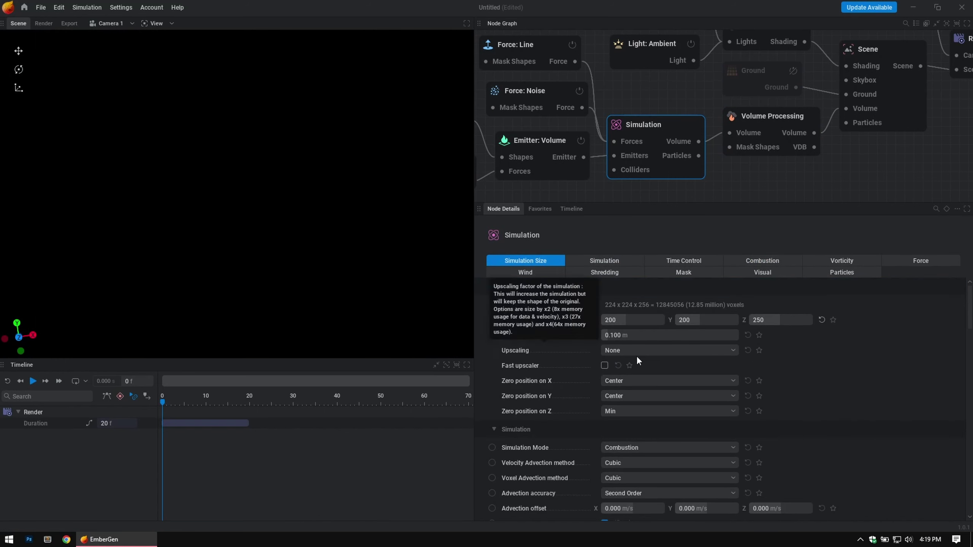
pyautogui.click(622, 350)
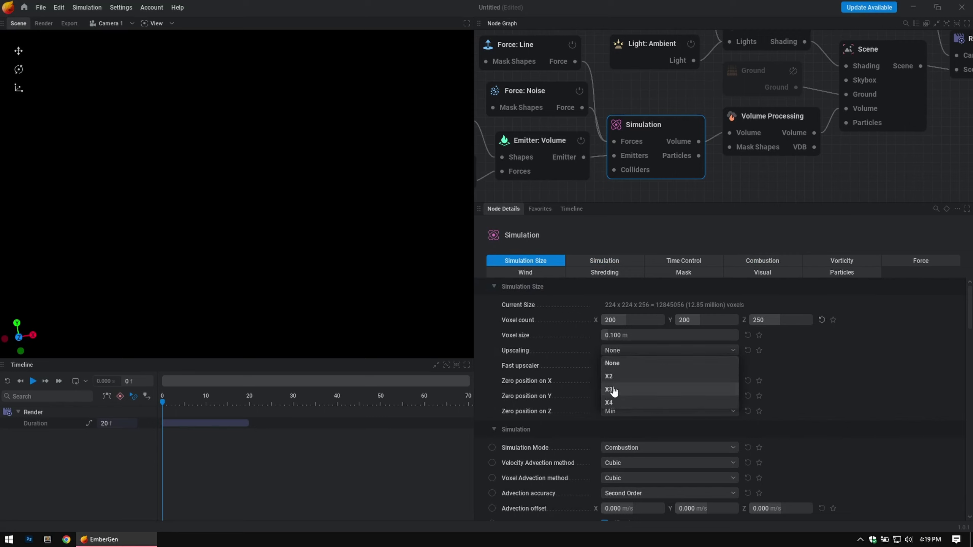
pyautogui.click(614, 375)
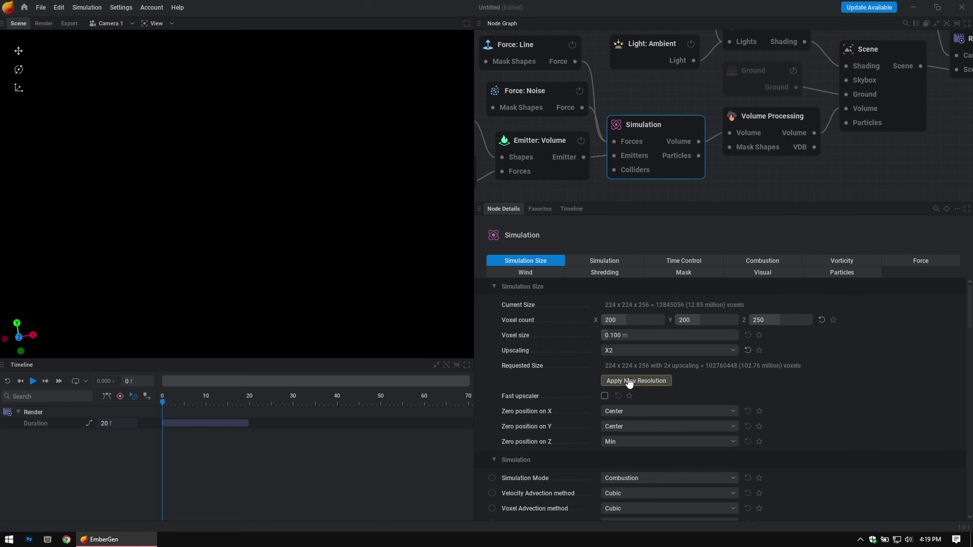
pyautogui.click(616, 379)
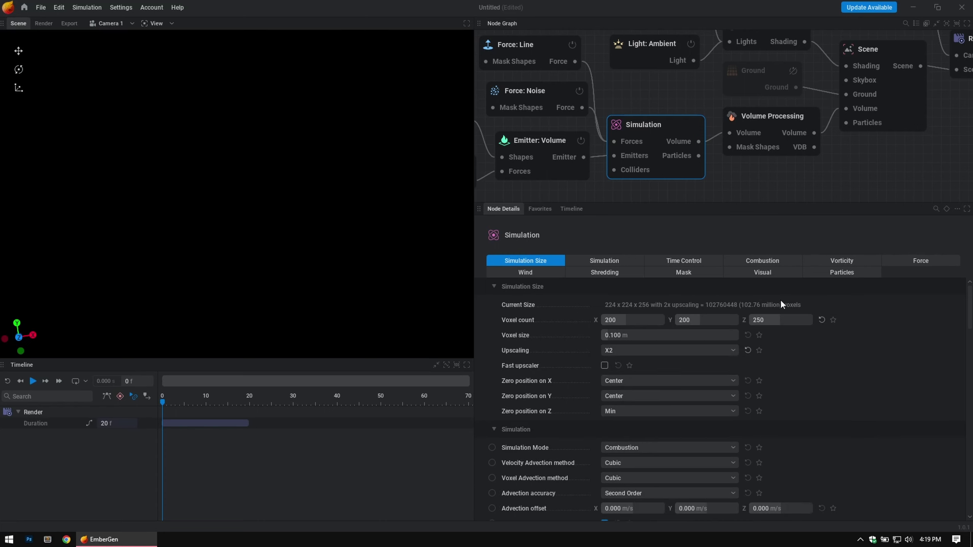
# Step: Return the simulation's upscaling to None and apply the new resolution
pyautogui.click(624, 350)
pyautogui.click(617, 362)
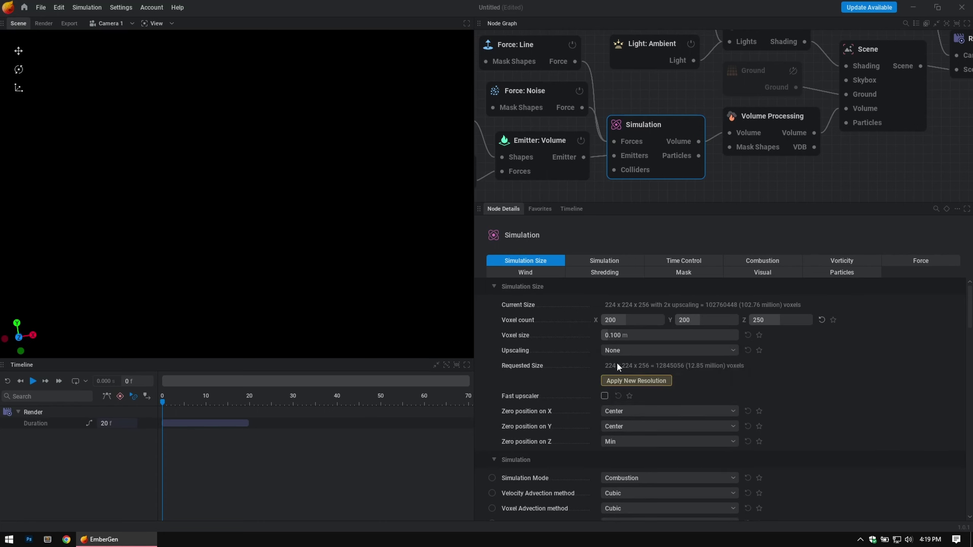
pyautogui.click(640, 381)
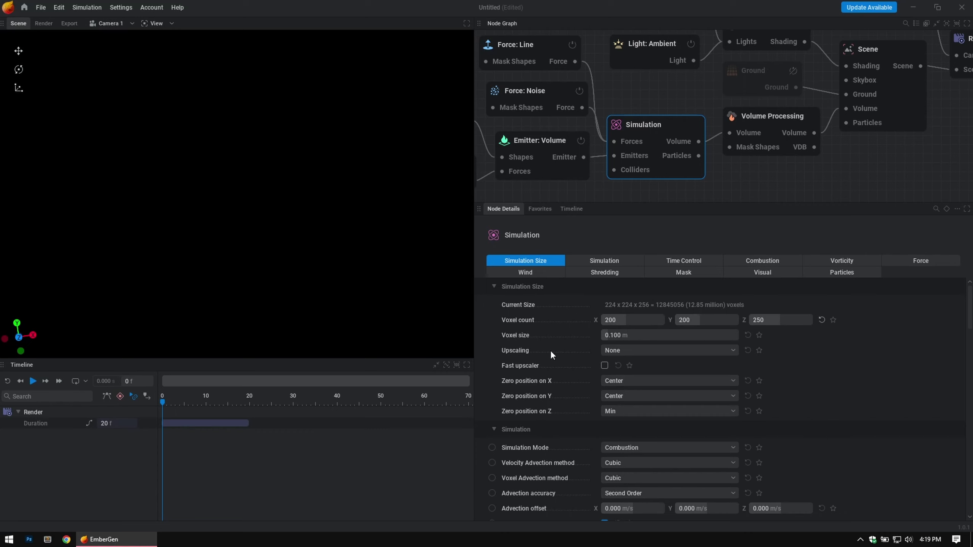
# Step: Set the Simulation node's upscaling to X2 and apply the new resolution for the export
pyautogui.click(638, 356)
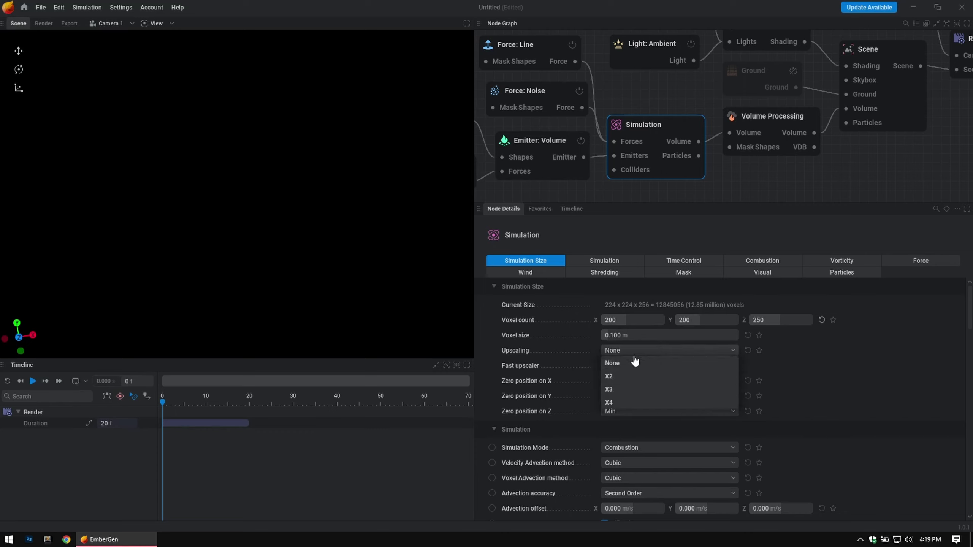
pyautogui.click(611, 384)
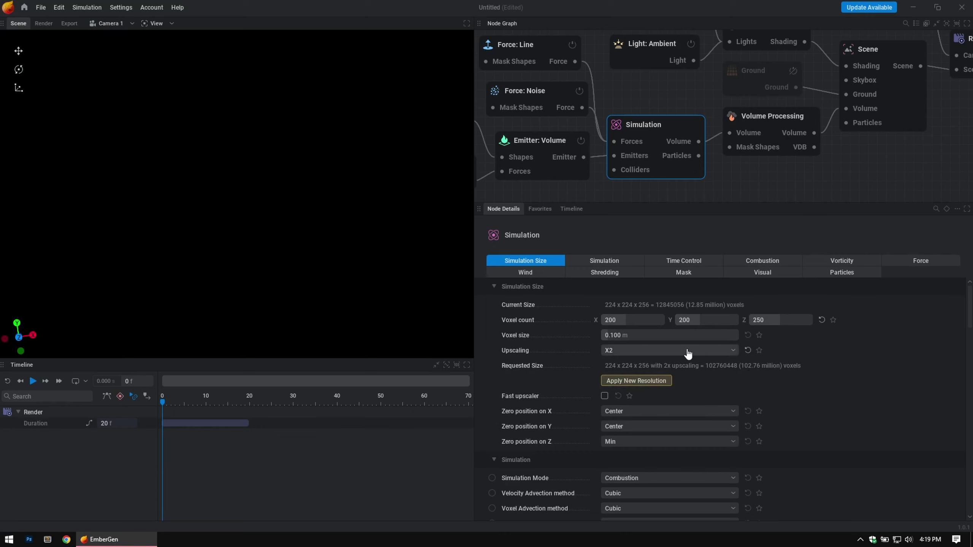
pyautogui.click(637, 381)
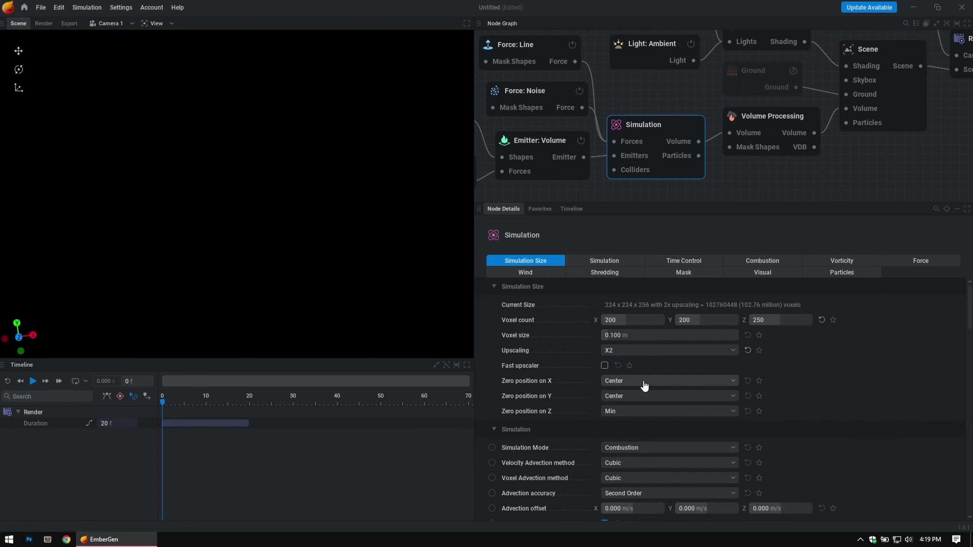
# Step: Play the X2-upscaled simulation to preview the fire ring, then pause it and reset it to frame 0
pyautogui.click(33, 381)
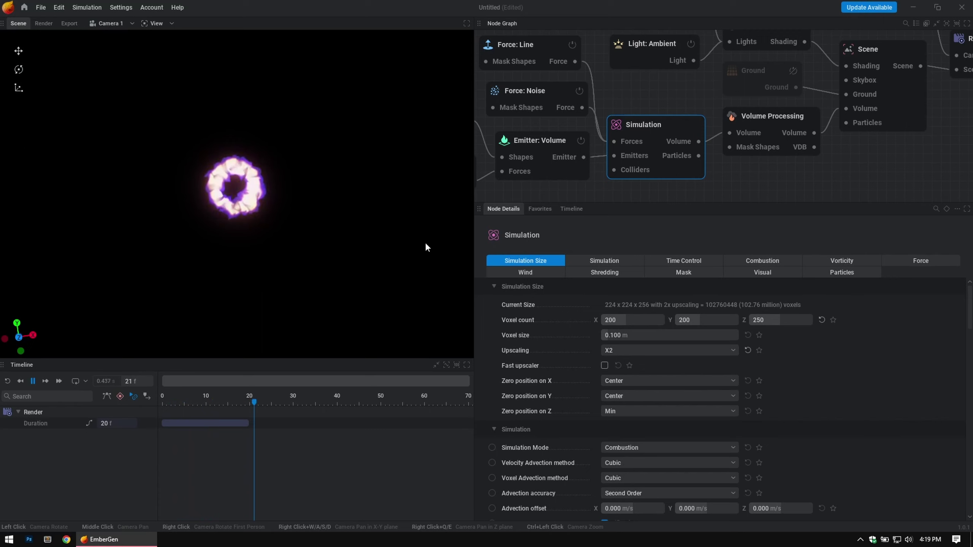
pyautogui.click(33, 381)
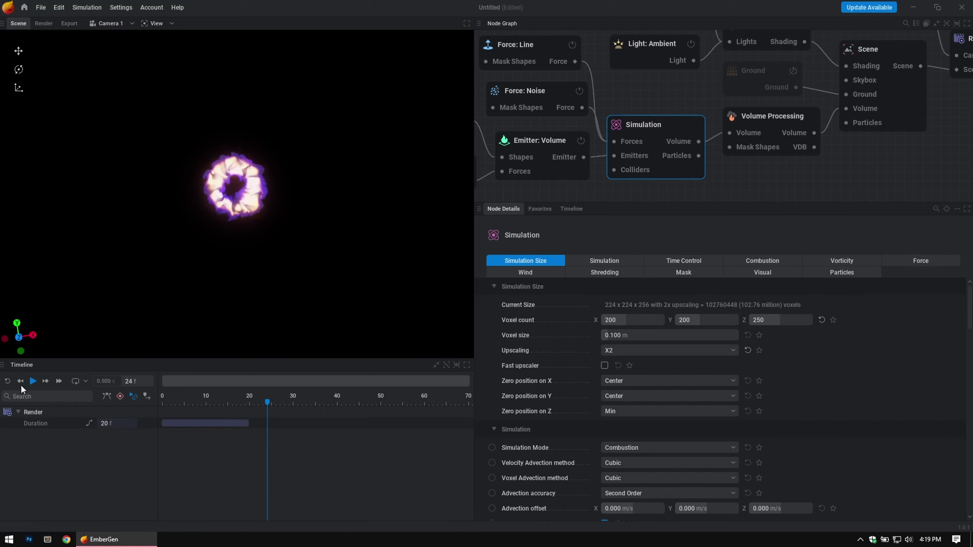
pyautogui.click(7, 381)
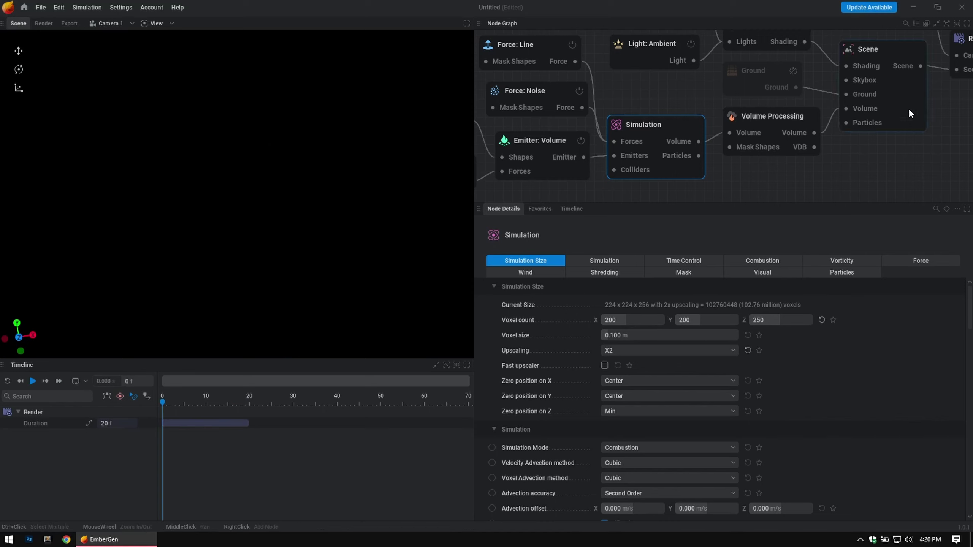
# Step: Export the Render node's 20-frame PNG sequence at 1920 x 1080
pyautogui.moveTo(856, 153); pyautogui.dragTo(586, 203, button='middle')
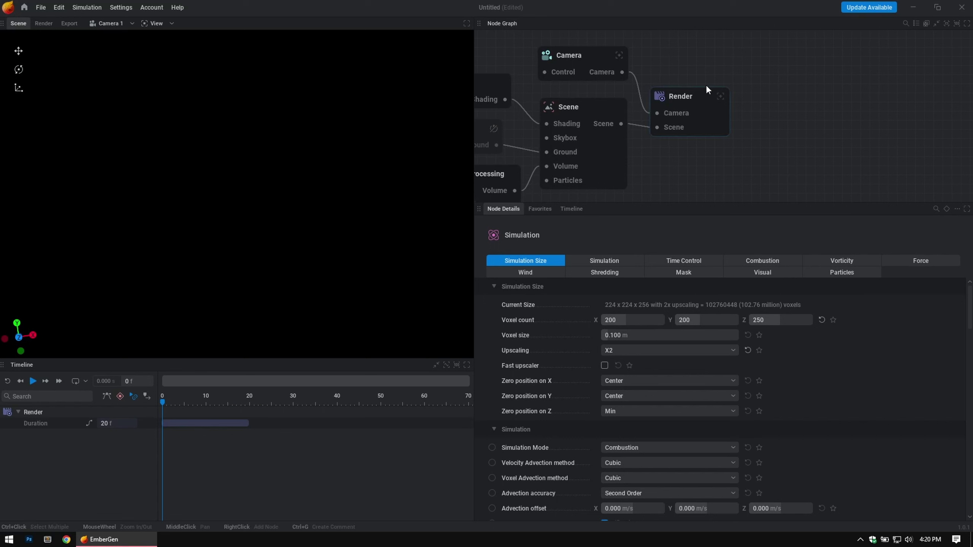
pyautogui.click(692, 99)
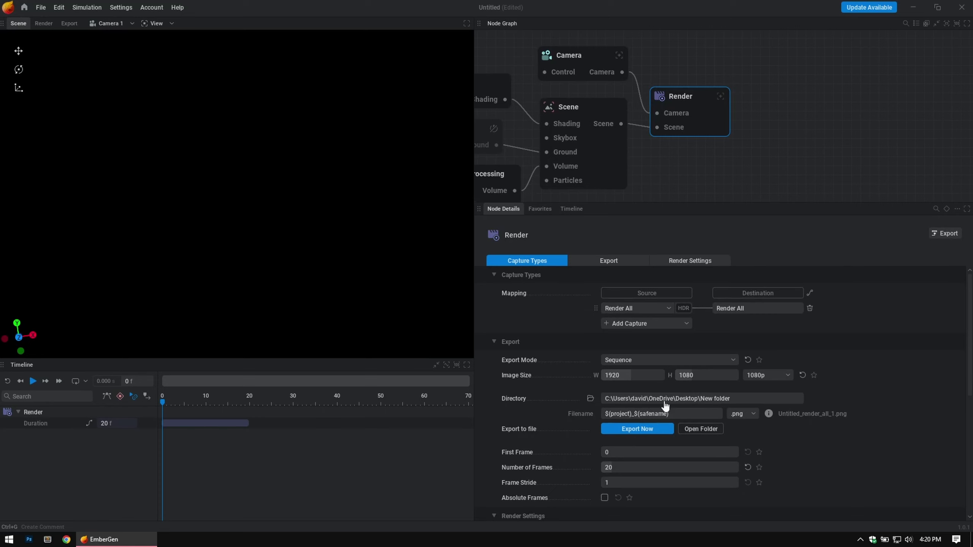
pyautogui.click(648, 430)
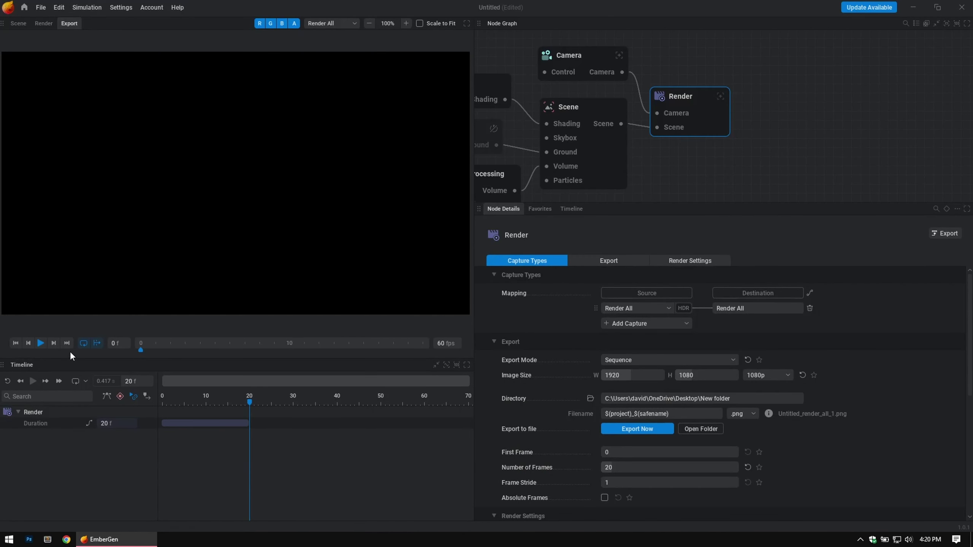
# Step: Reset the simulation to frame 0 and set the Simulation node's upscaling back to None
pyautogui.click(8, 381)
pyautogui.moveTo(728, 167); pyautogui.dragTo(971, 134, button='middle')
pyautogui.click(664, 153)
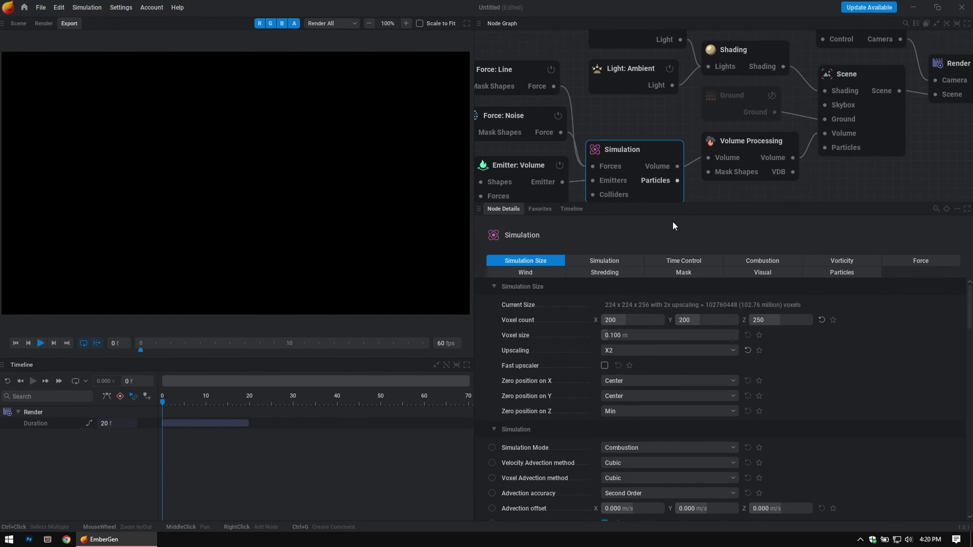
pyautogui.click(626, 351)
pyautogui.click(613, 364)
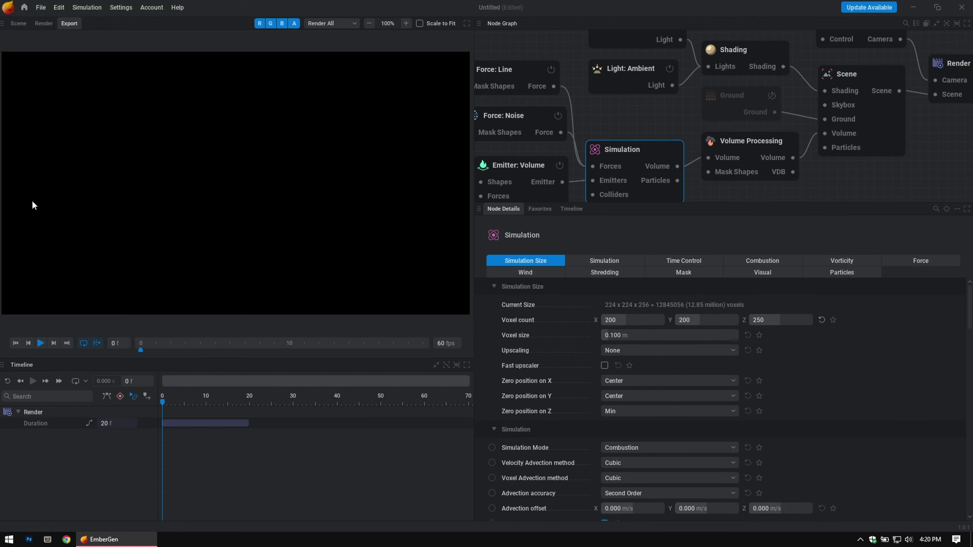
# Step: Play the simulation in the scene view and show the flames close up through the Default camera
pyautogui.click(18, 23)
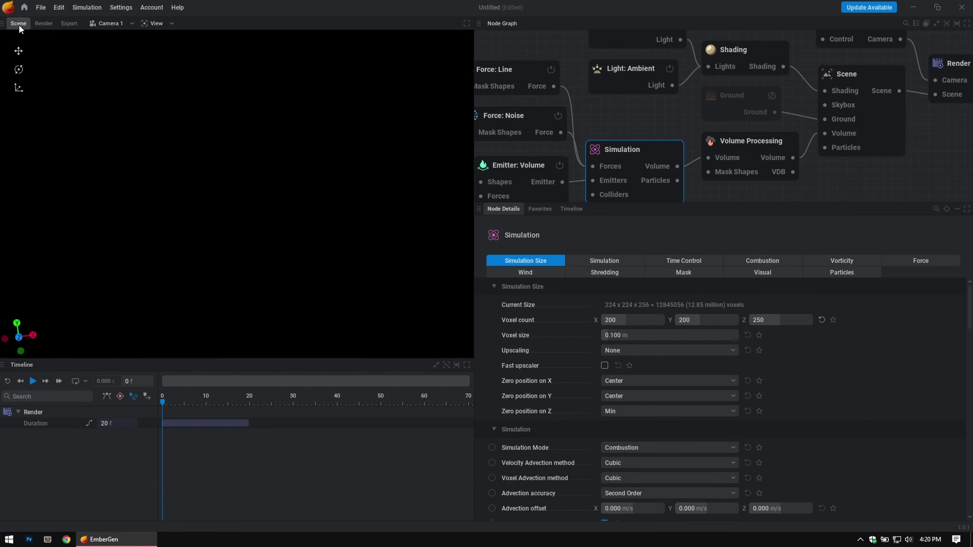
pyautogui.click(34, 382)
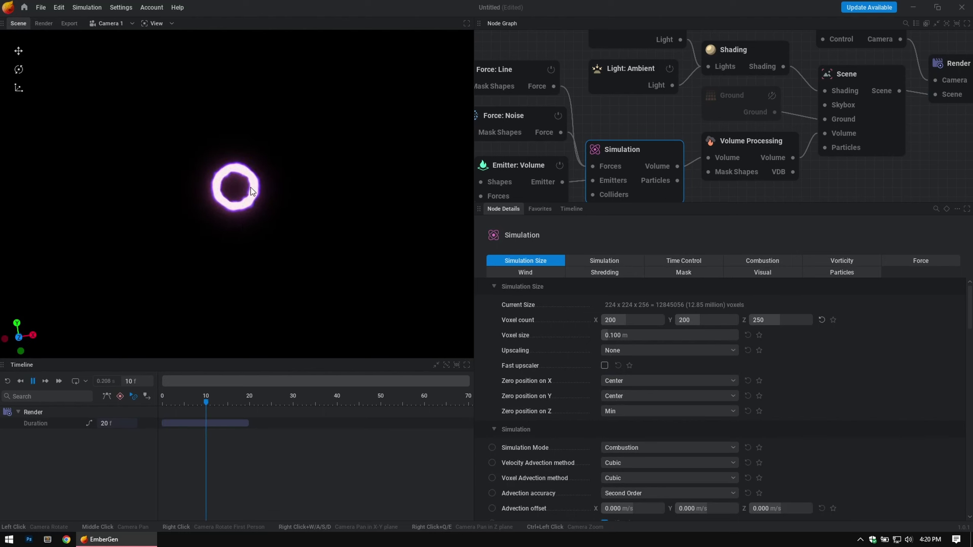
pyautogui.click(123, 24)
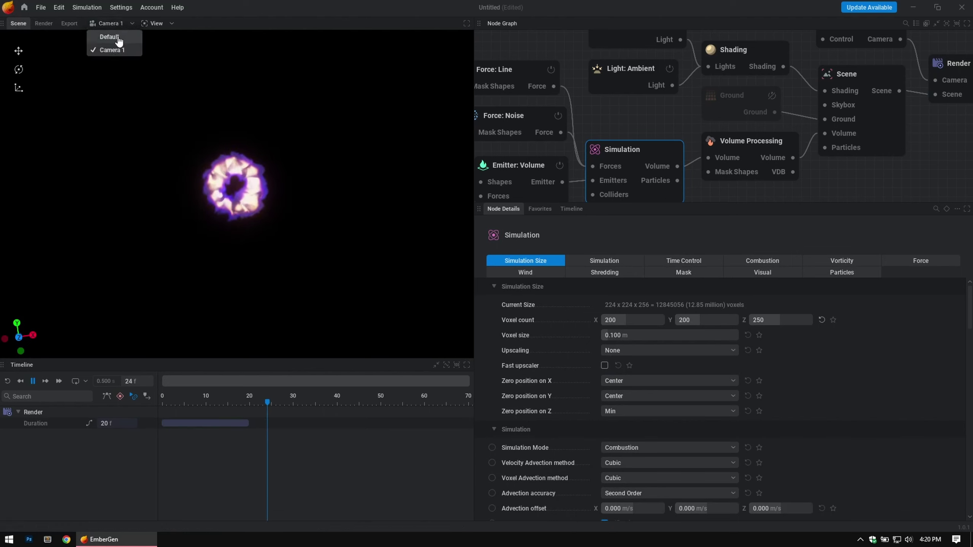
pyautogui.click(102, 35)
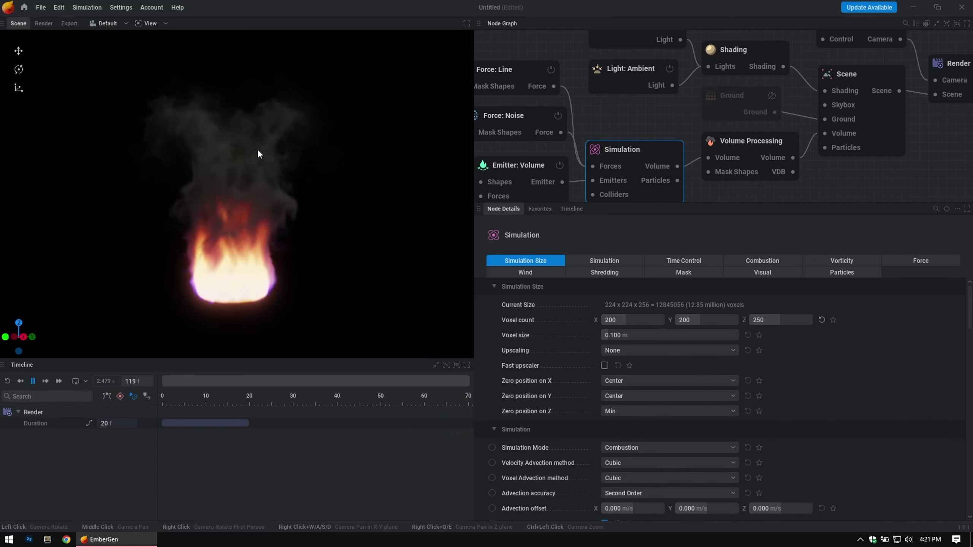
pyautogui.scroll(5, 253, 165)
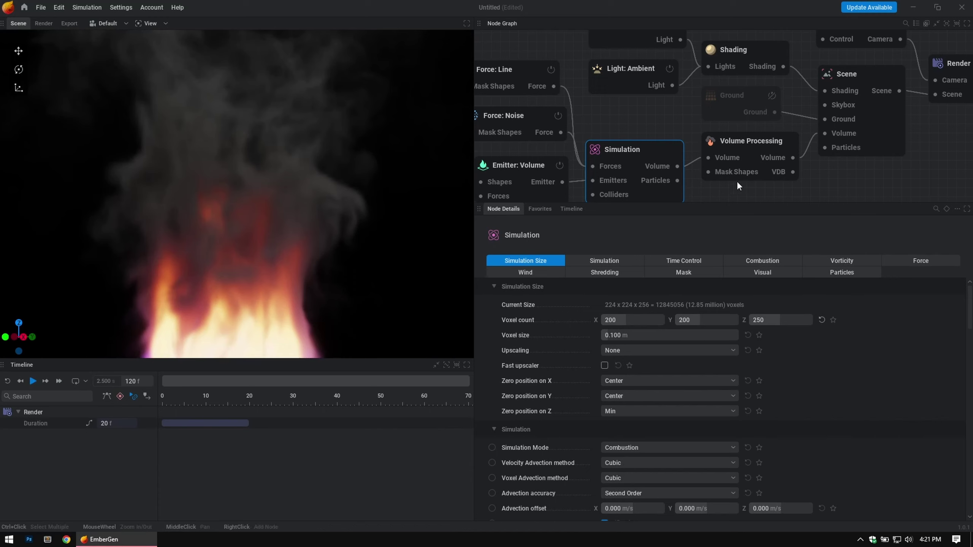
# Step: Look through the Shading node and the Scene node's Style, Vignetting, Colors and Tonemapping settings for sharpening options
pyautogui.moveTo(841, 175); pyautogui.dragTo(722, 117, button='middle')
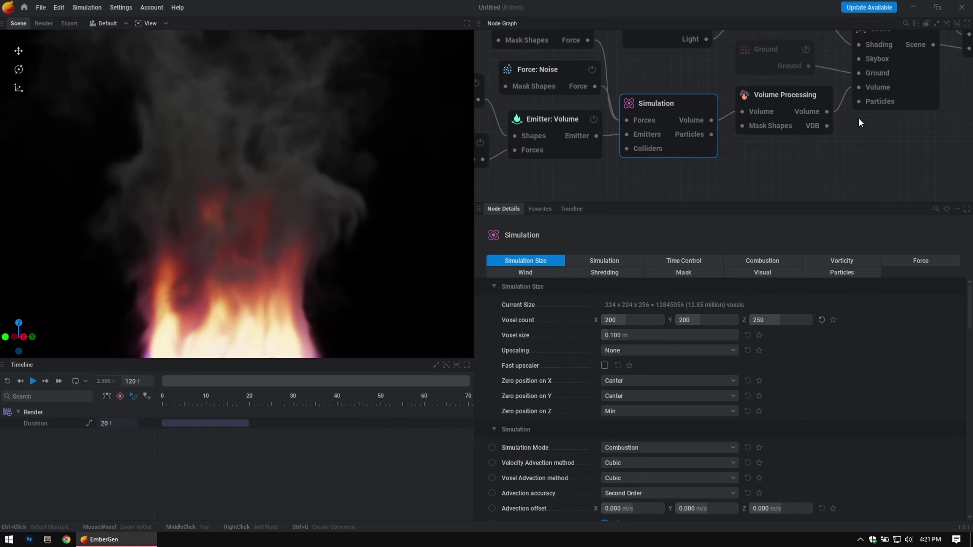
pyautogui.moveTo(859, 120); pyautogui.dragTo(802, 197, button='middle')
pyautogui.click(716, 82)
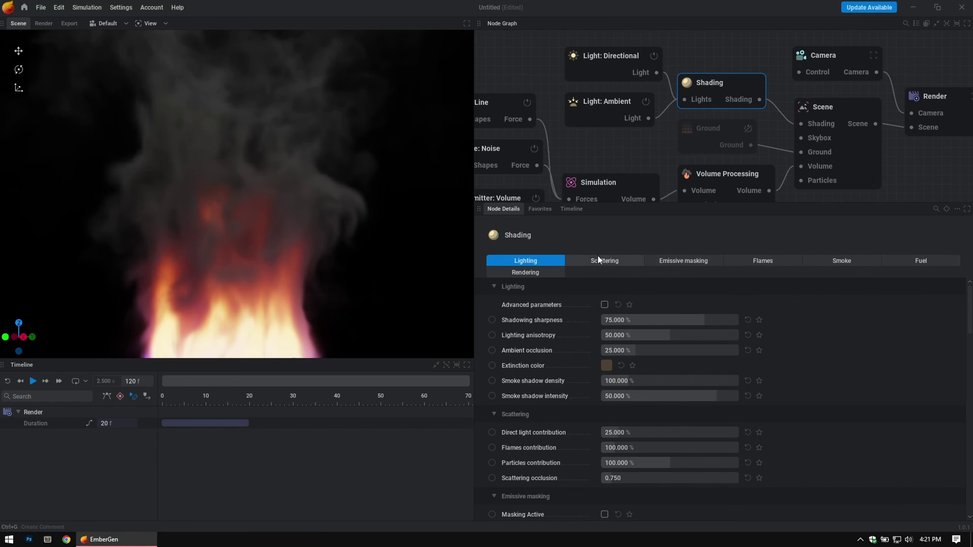
pyautogui.click(841, 105)
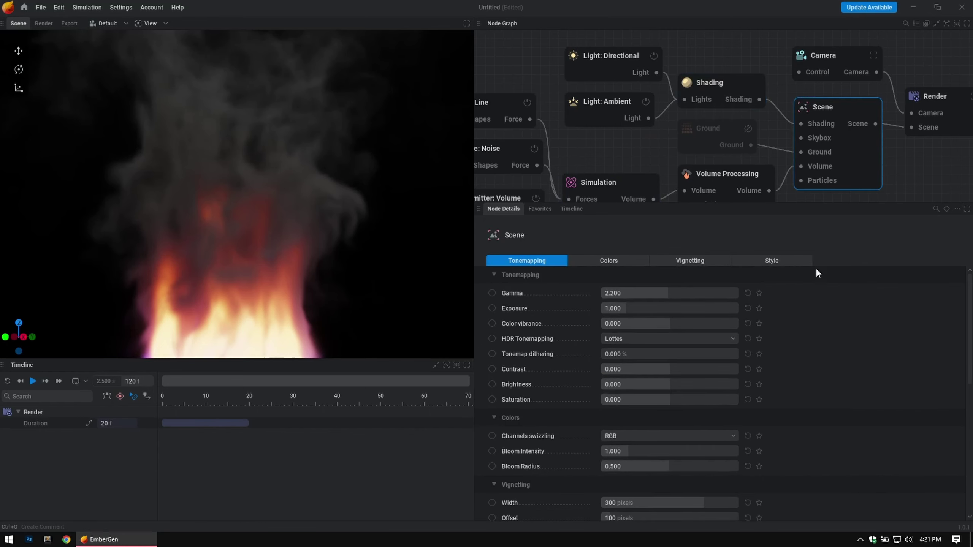
pyautogui.click(777, 261)
pyautogui.click(707, 260)
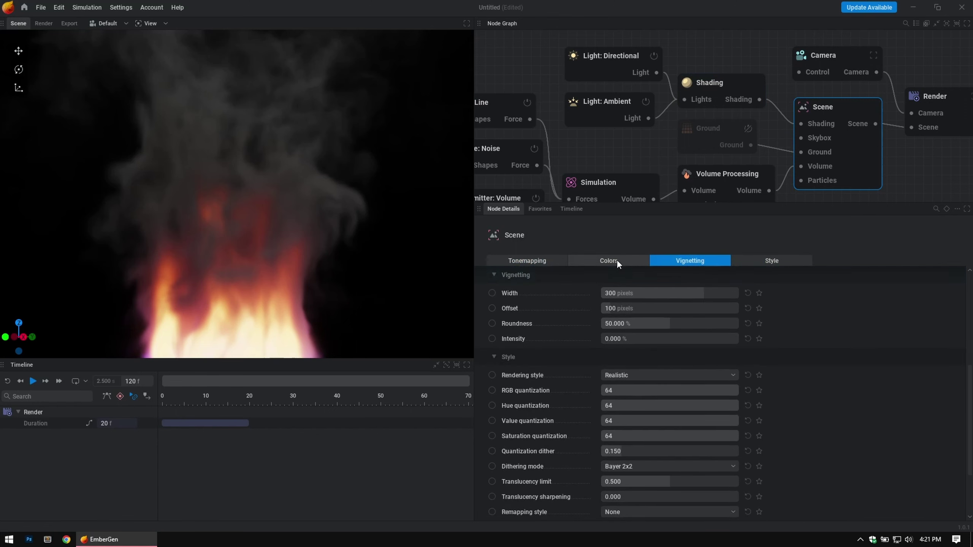
pyautogui.click(598, 261)
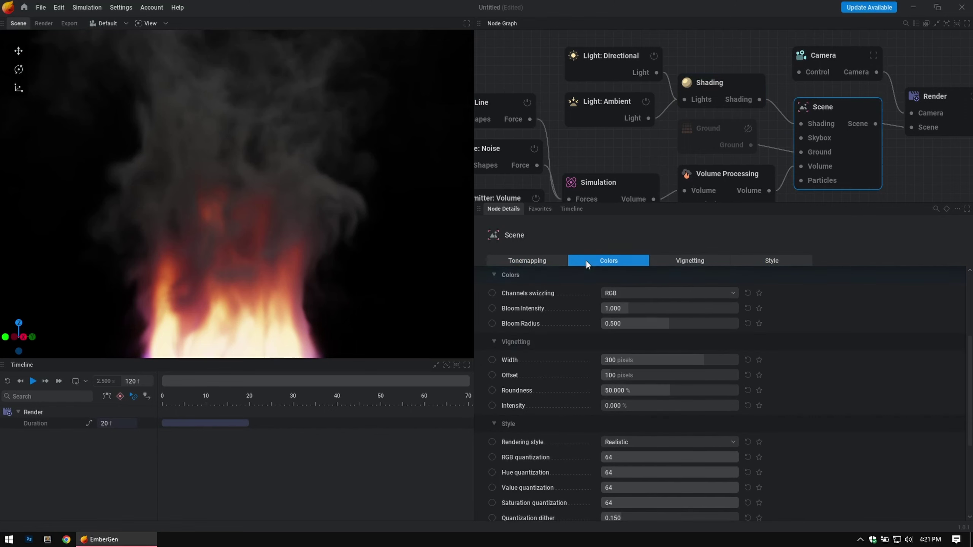
pyautogui.click(520, 261)
# Step: Check the Simulation node's Visual and Particles settings and the Volume Processing node for sharpening options
pyautogui.moveTo(607, 139); pyautogui.dragTo(774, 90, button='middle')
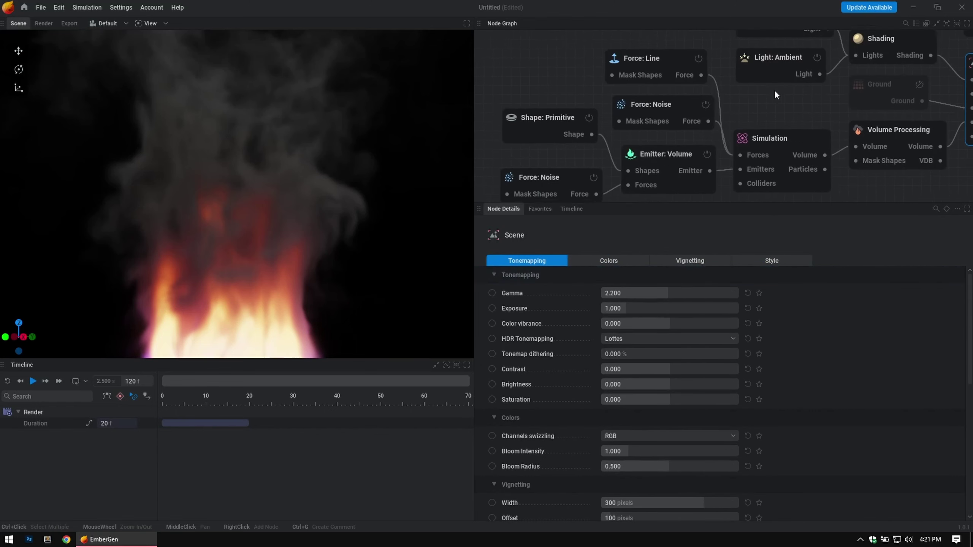
pyautogui.click(798, 129)
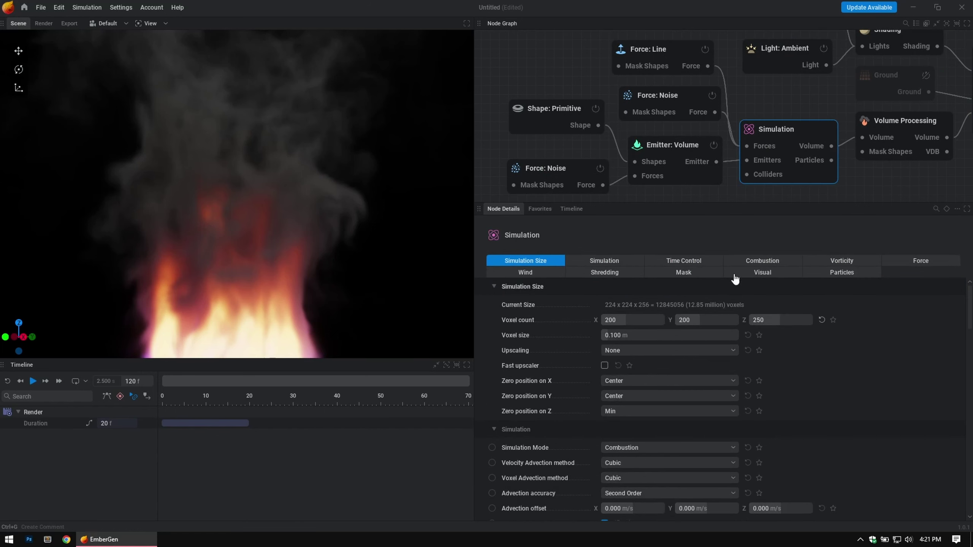
pyautogui.click(751, 271)
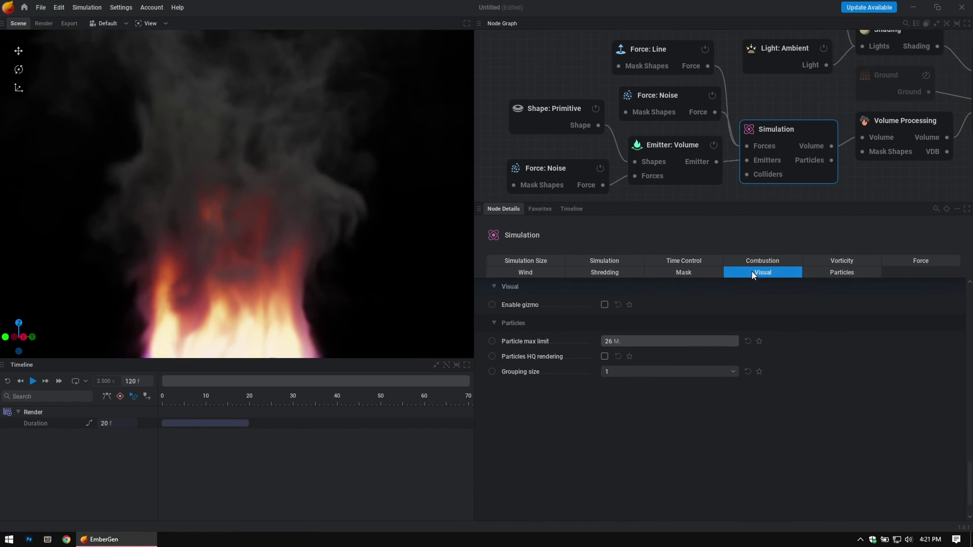
pyautogui.click(824, 271)
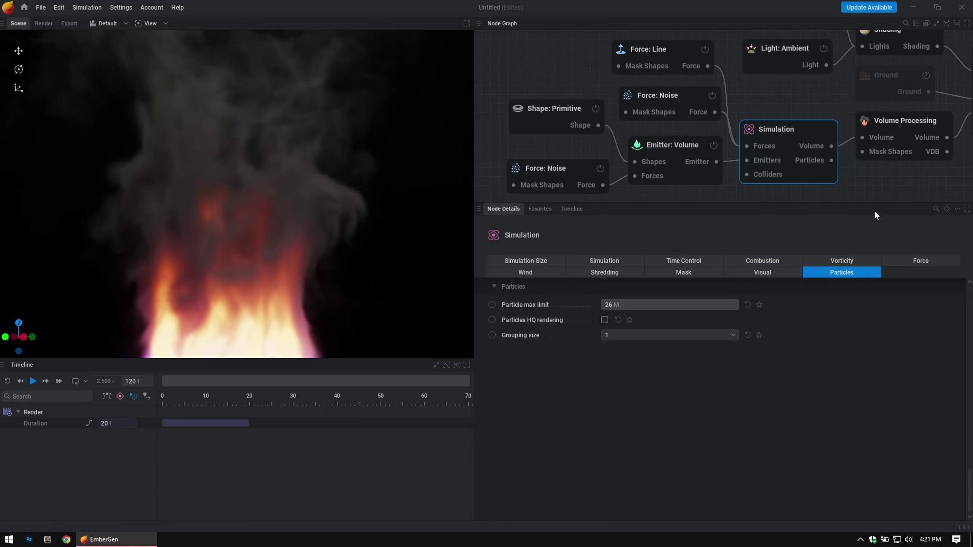
pyautogui.moveTo(869, 200)
pyautogui.mouseDown(button='middle')
pyautogui.moveTo(669, 204)
pyautogui.moveTo(670, 238)
pyautogui.moveTo(887, 161)
pyautogui.moveTo(757, 163)
pyautogui.moveTo(695, 212)
pyautogui.moveTo(695, 187)
pyautogui.mouseUp(button='middle')
pyautogui.click(717, 162)
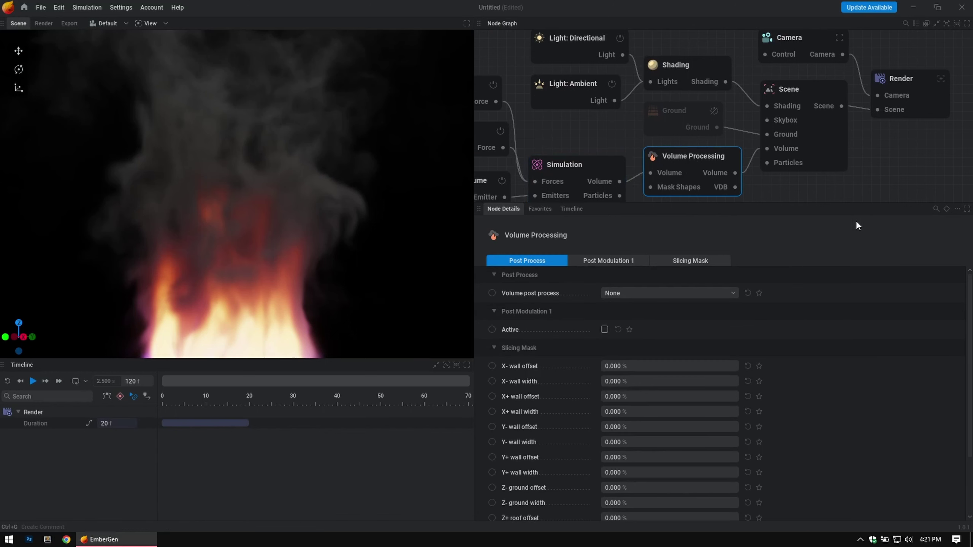
pyautogui.moveTo(868, 138); pyautogui.dragTo(865, 169, button='middle')
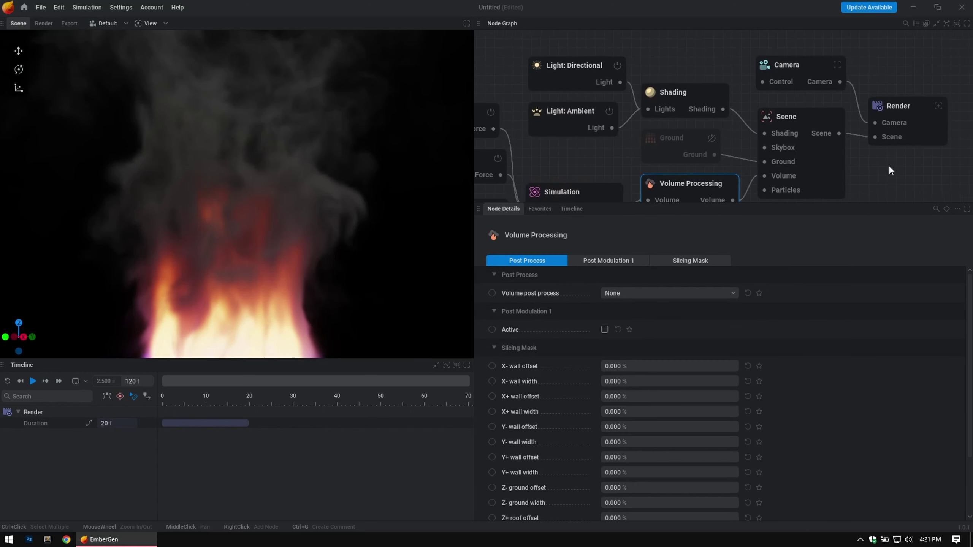
# Step: Examine the Shading node's sections from Lighting to Fuel and bring up its Rendering options for raymarch sharpening
pyautogui.click(694, 97)
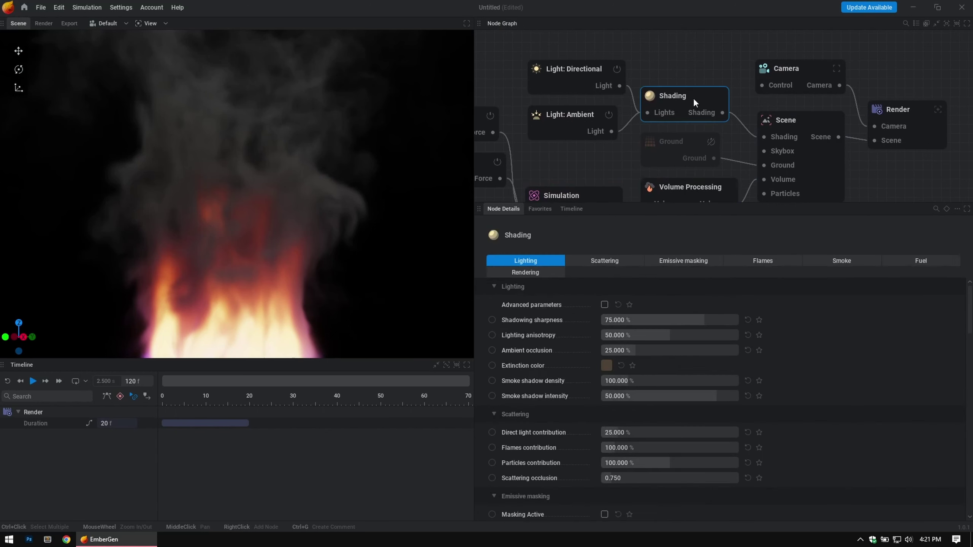
pyautogui.click(600, 266)
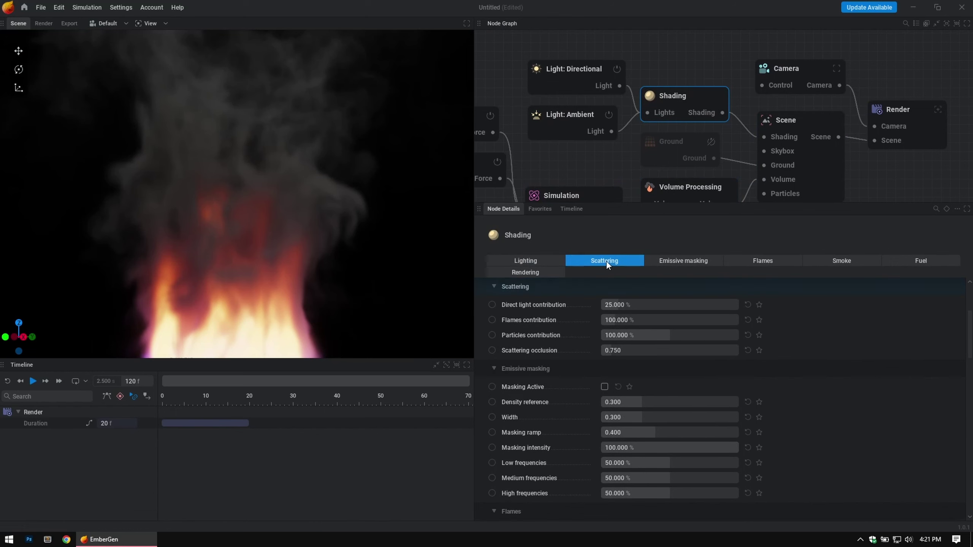
pyautogui.click(543, 262)
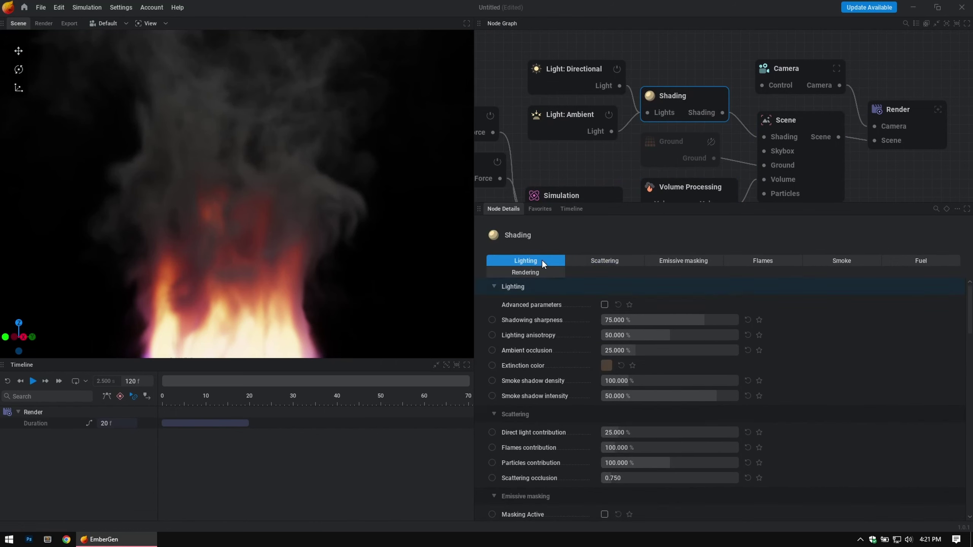
pyautogui.click(699, 260)
pyautogui.click(767, 259)
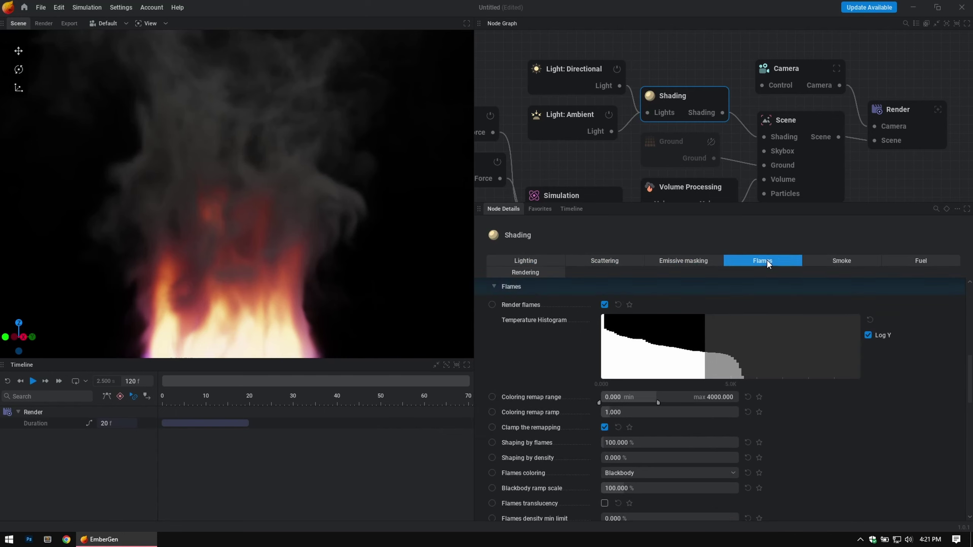
pyautogui.click(847, 258)
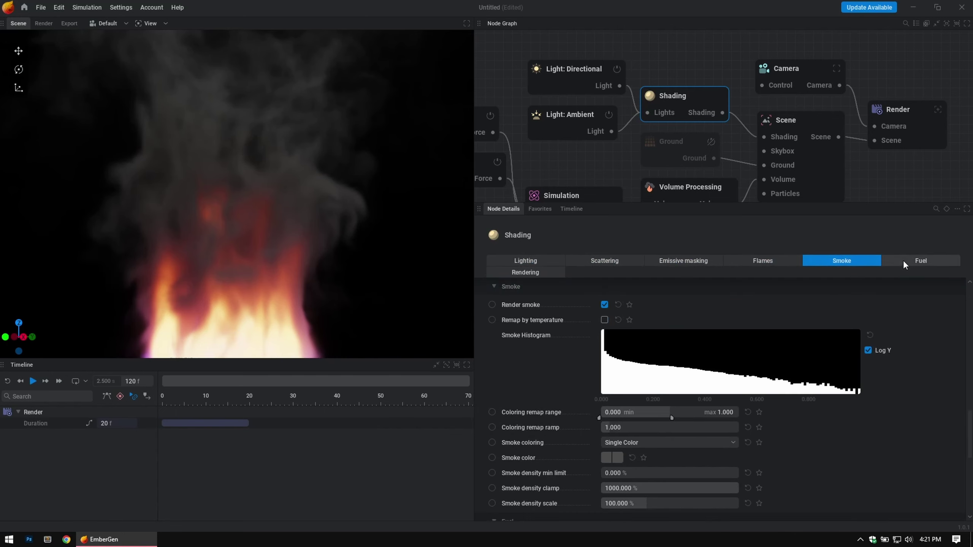
pyautogui.click(903, 265)
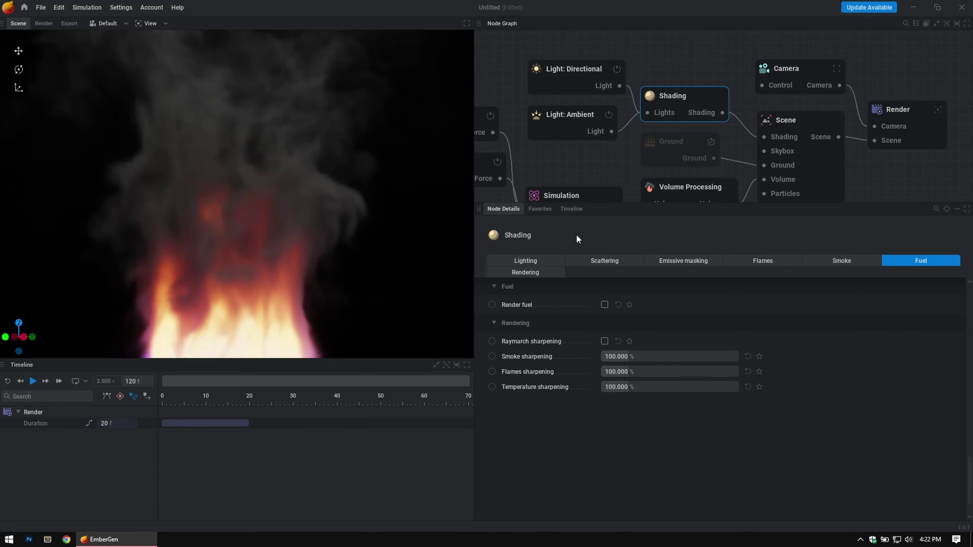
pyautogui.click(527, 275)
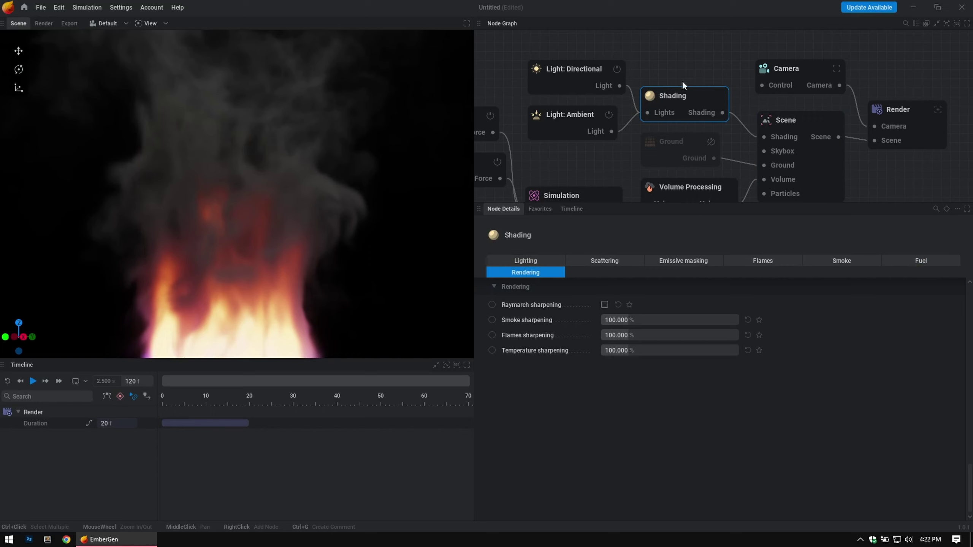
pyautogui.moveTo(702, 90); pyautogui.dragTo(704, 86)
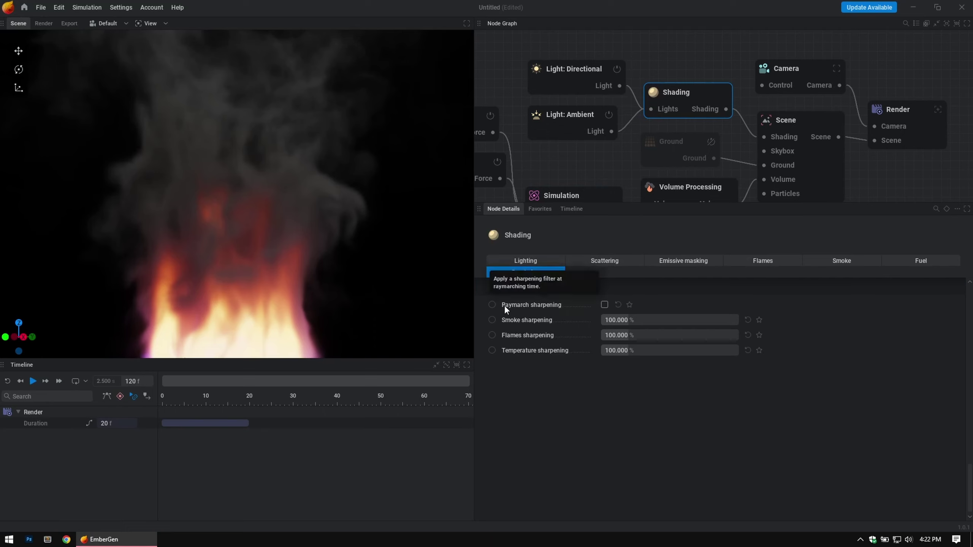
# Step: Enable raymarch sharpening in the Shading node's Rendering options and set smoke sharpening to 300%
pyautogui.click(604, 305)
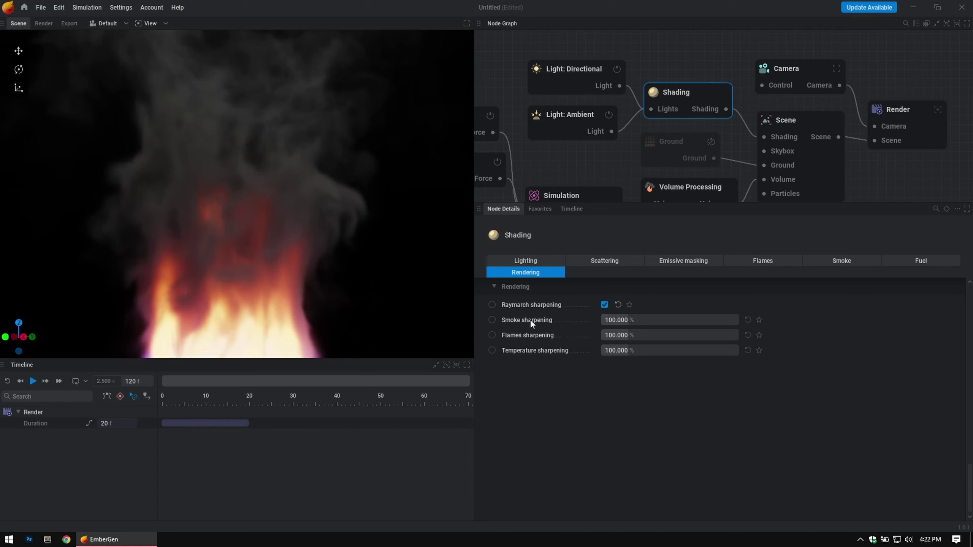
pyautogui.moveTo(633, 320); pyautogui.dragTo(737, 320)
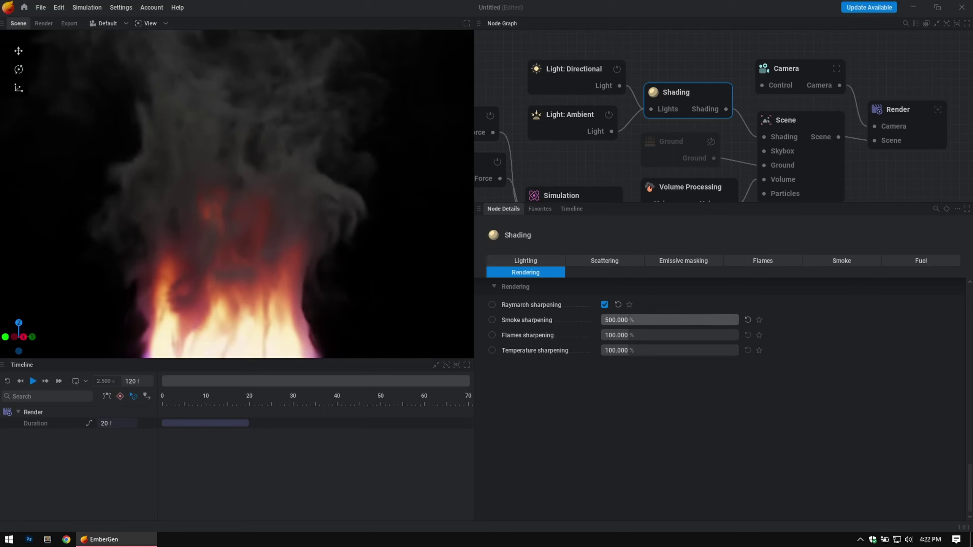
pyautogui.doubleClick(646, 320)
pyautogui.write('300')
pyautogui.press('Return')
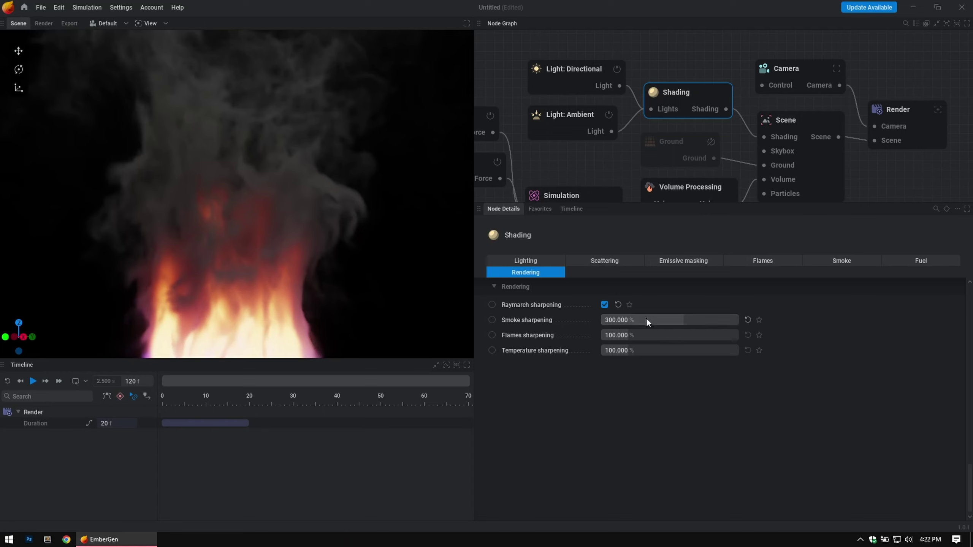
# Step: Set the Shading node's flames sharpening to 200% and leave temperature sharpening as it is
pyautogui.doubleClick(633, 334)
pyautogui.write('20')
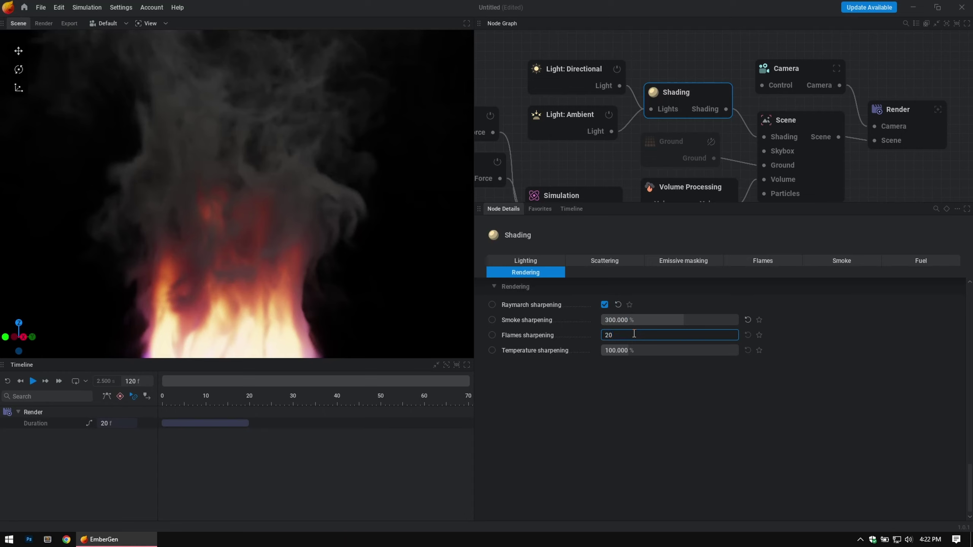
pyautogui.write('0')
pyautogui.press('Return')
pyautogui.doubleClick(633, 352)
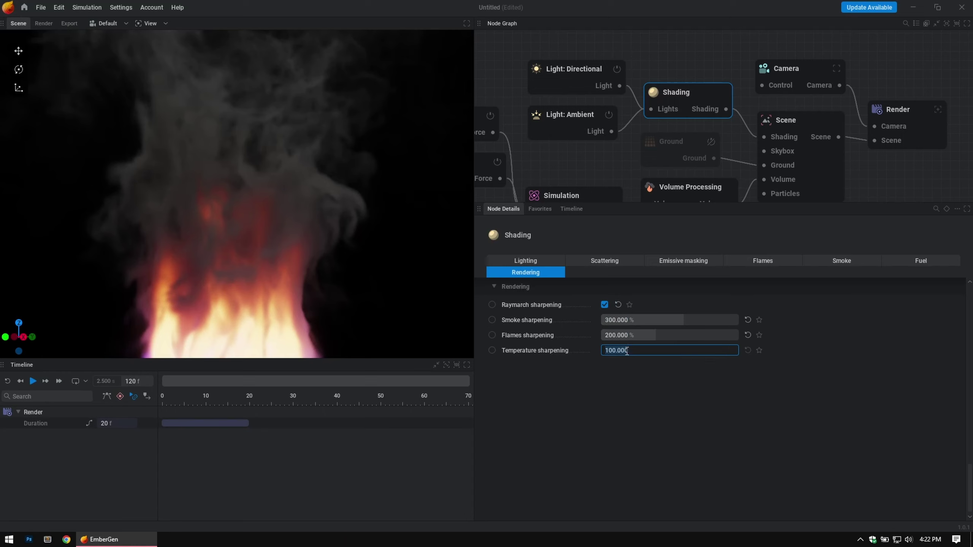
pyautogui.click(612, 366)
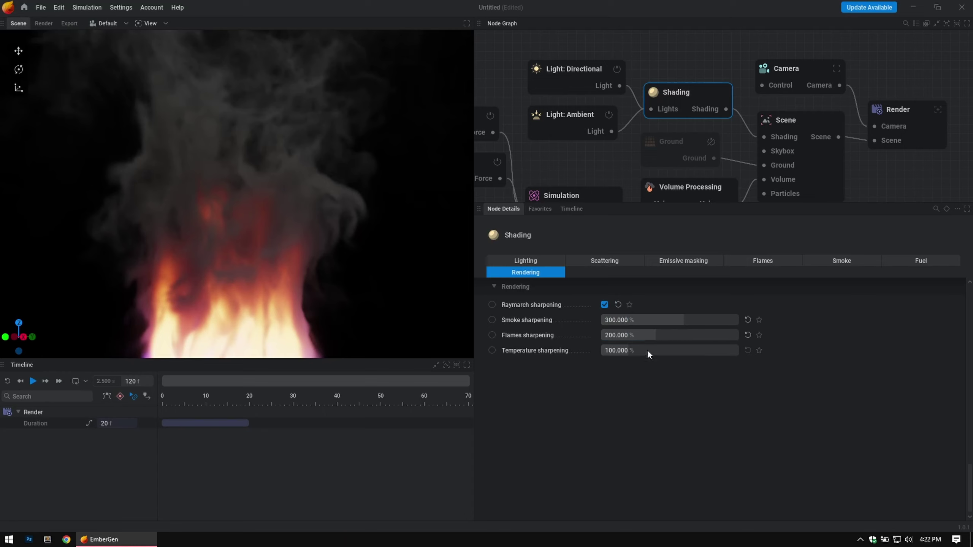
pyautogui.moveTo(278, 277)
pyautogui.mouseDown()
pyautogui.moveTo(280, 215)
pyautogui.moveTo(278, 276)
pyautogui.mouseUp()
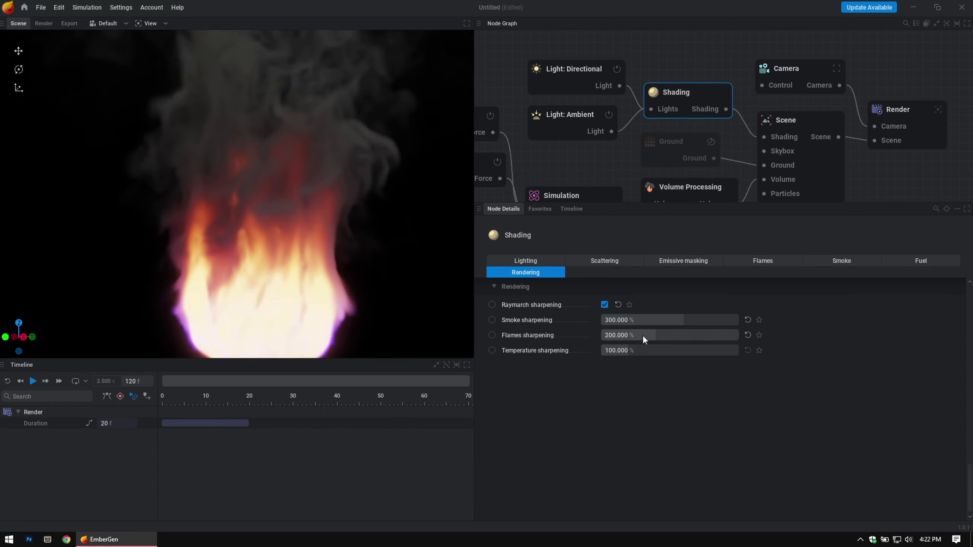
# Step: Try flames sharpening at 500% and 0%, and compare the two values close up on the flames
pyautogui.doubleClick(621, 334)
pyautogui.write('500')
pyautogui.press('Return')
pyautogui.write('0')
pyautogui.press('Return')
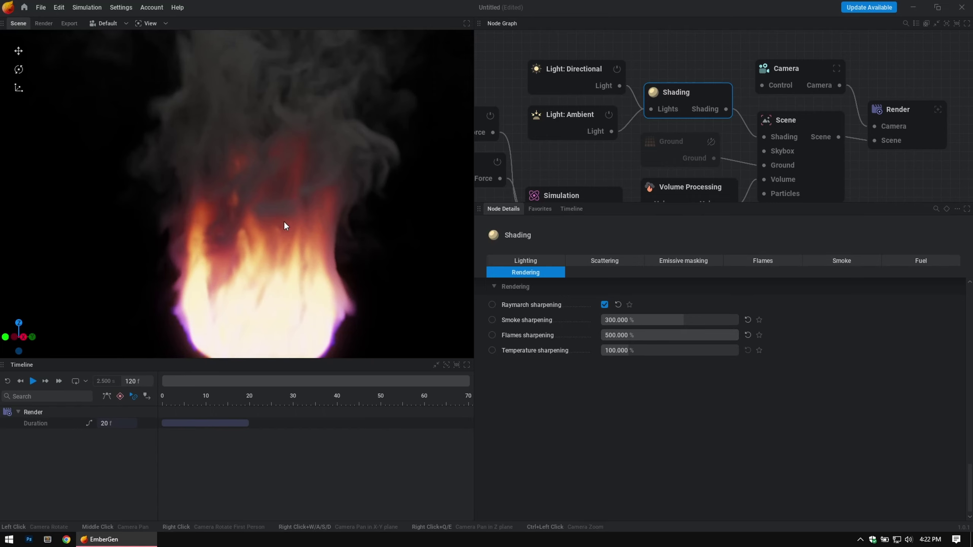
pyautogui.scroll(2, 285, 226)
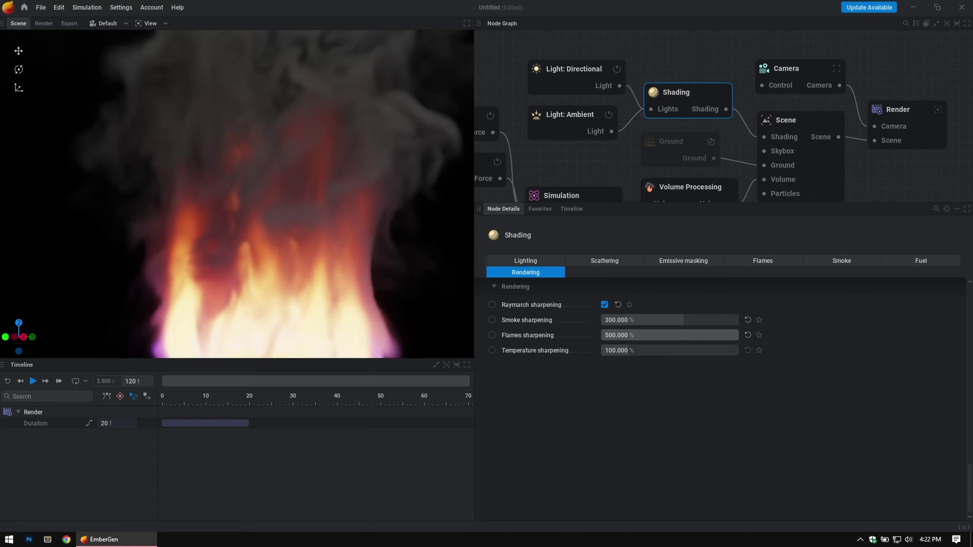
pyautogui.hotkey('ctrl', 'y')
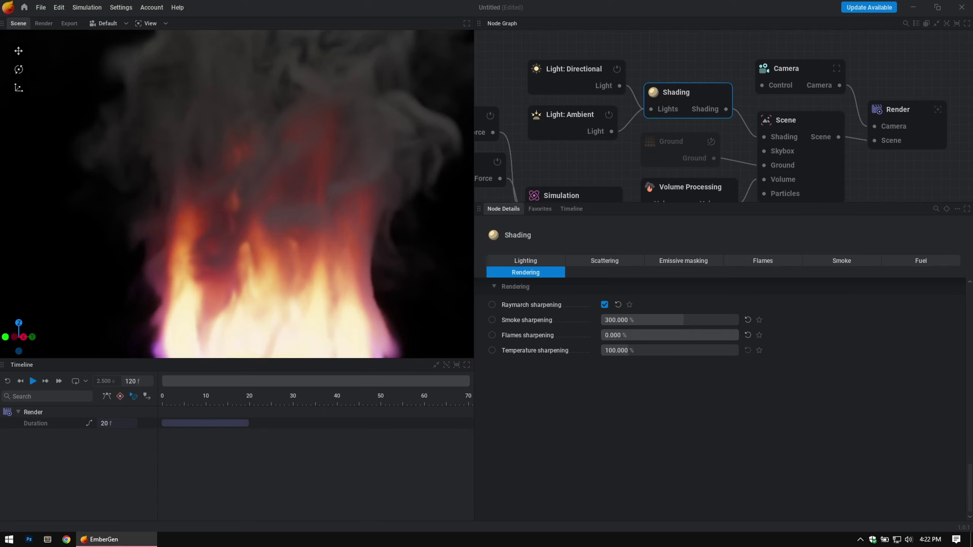
pyautogui.hotkey('ctrl', 'z')
pyautogui.hotkey('ctrl', 'y')
pyautogui.hotkey('ctrl', 'z')
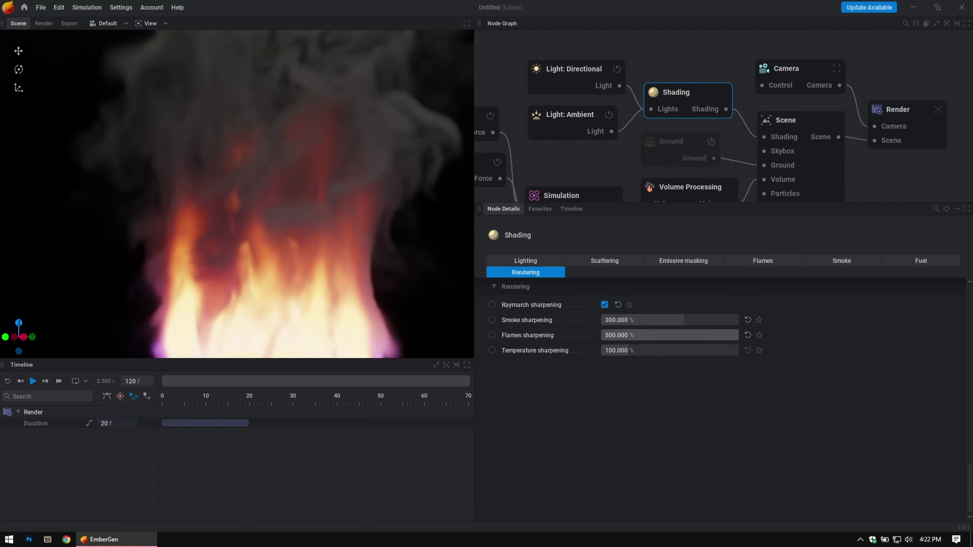
# Step: Set flames sharpening to 300% and temperature sharpening to 200% for the raymarch sharpening
pyautogui.doubleClick(652, 335)
pyautogui.write('30')
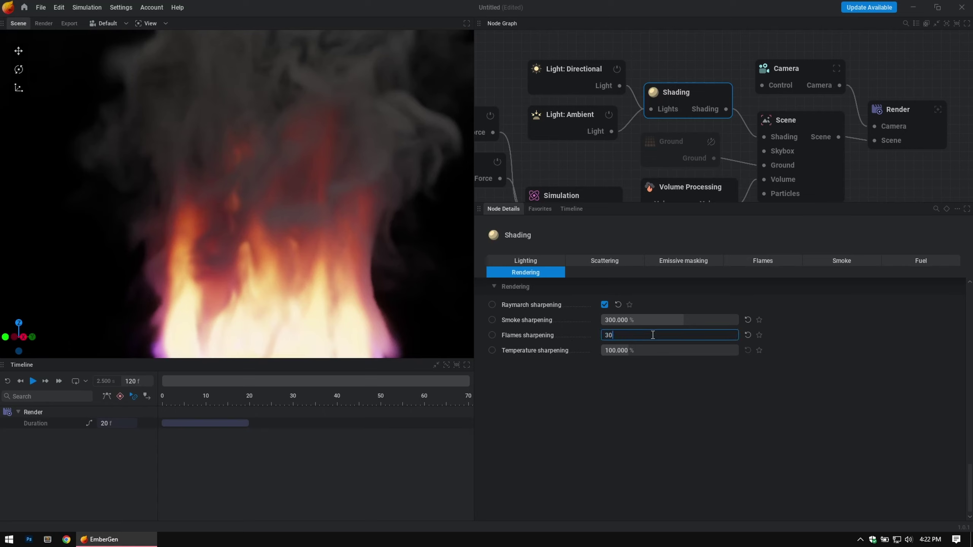
pyautogui.write('0')
pyautogui.press('Return')
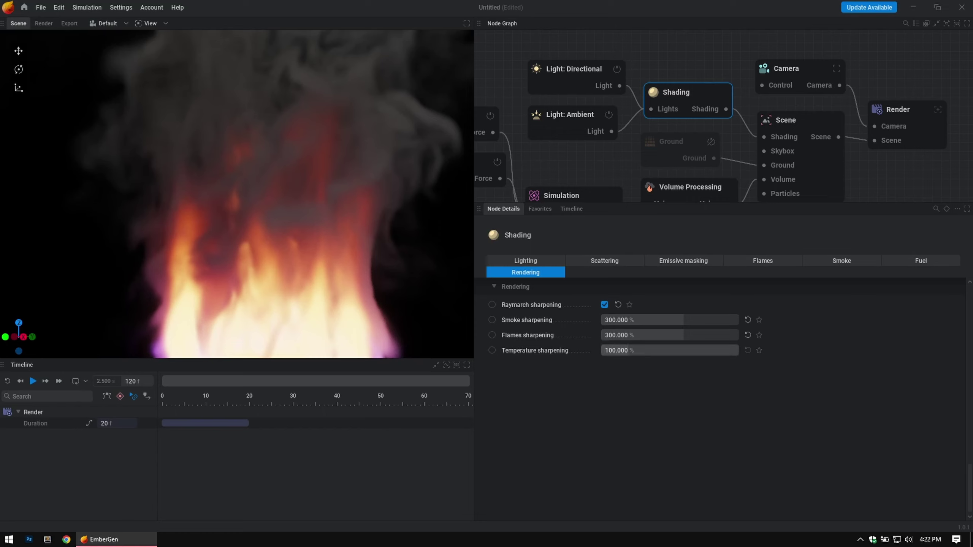
pyautogui.doubleClick(633, 350)
pyautogui.write('200')
pyautogui.press('Return')
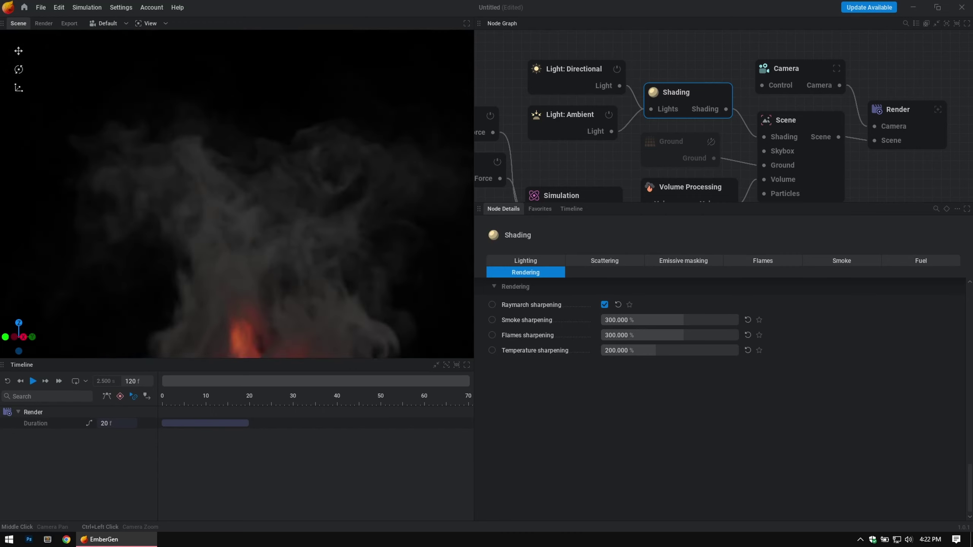
# Step: Set the Volume Processing node's volume post process to Sharpen
pyautogui.moveTo(751, 94); pyautogui.dragTo(743, 46, button='middle')
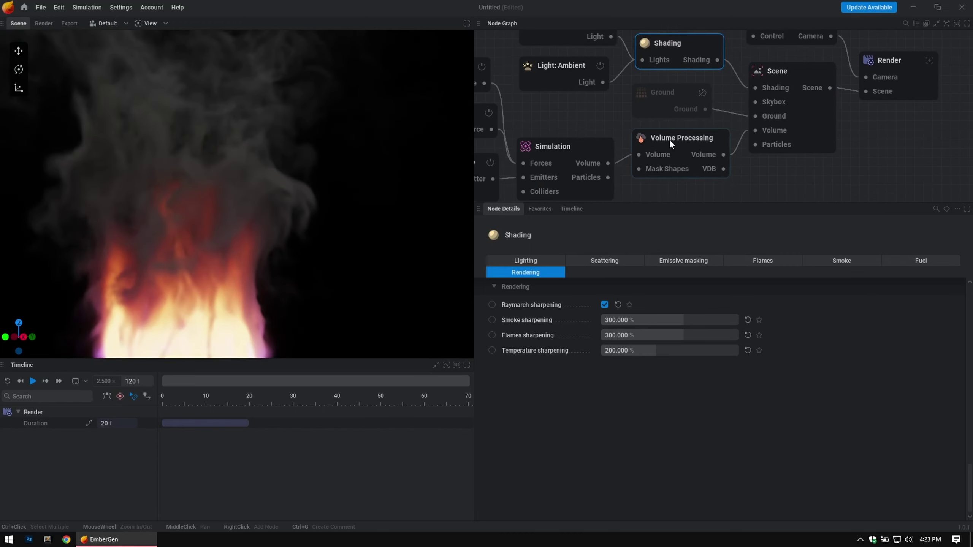
pyautogui.click(682, 143)
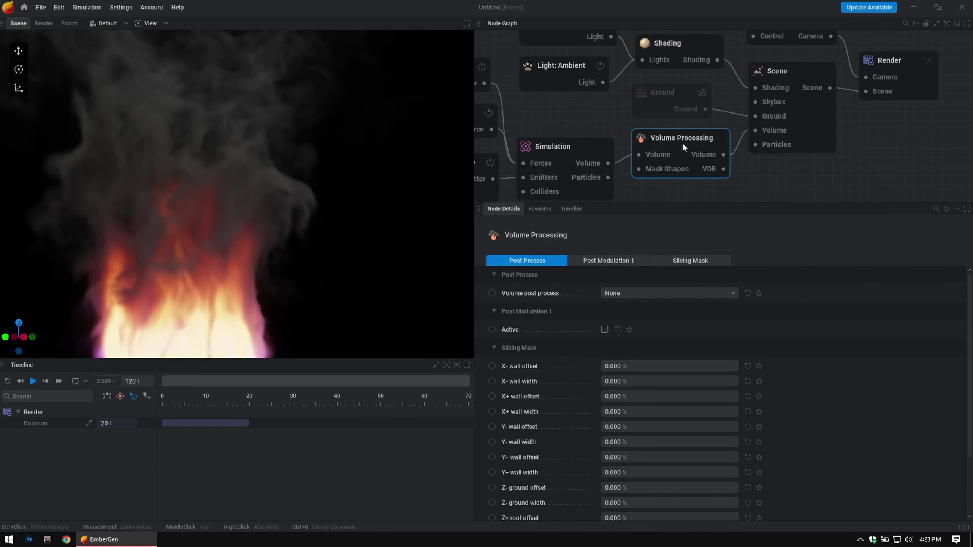
pyautogui.click(624, 295)
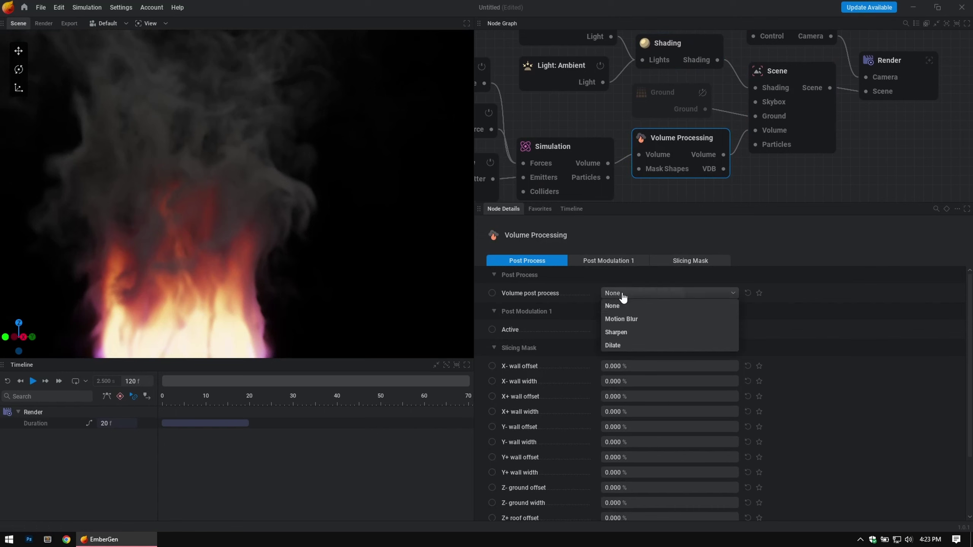
pyautogui.click(628, 333)
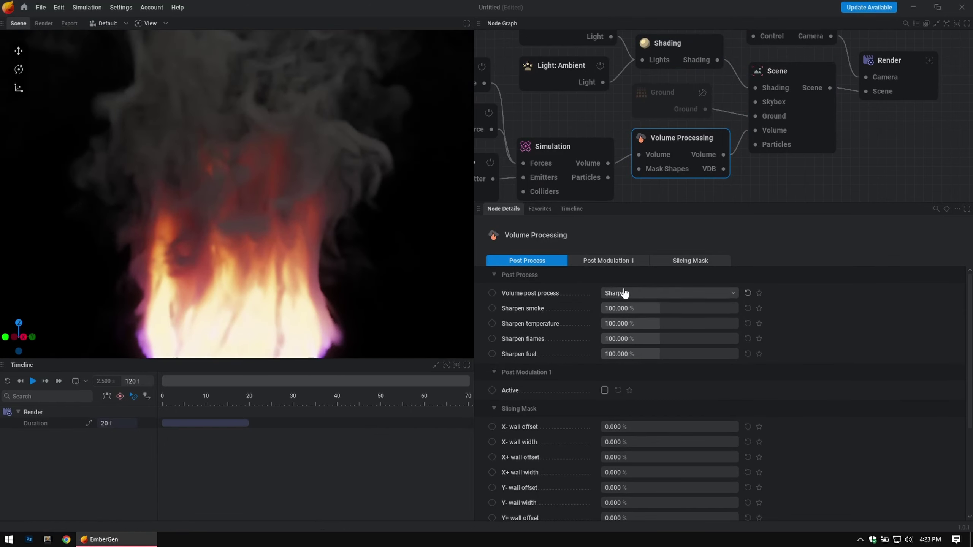
# Step: Try the Volume Processing node's Sharpen smoke at 500% and 50%, and return it to 100%
pyautogui.moveTo(626, 307); pyautogui.dragTo(728, 307)
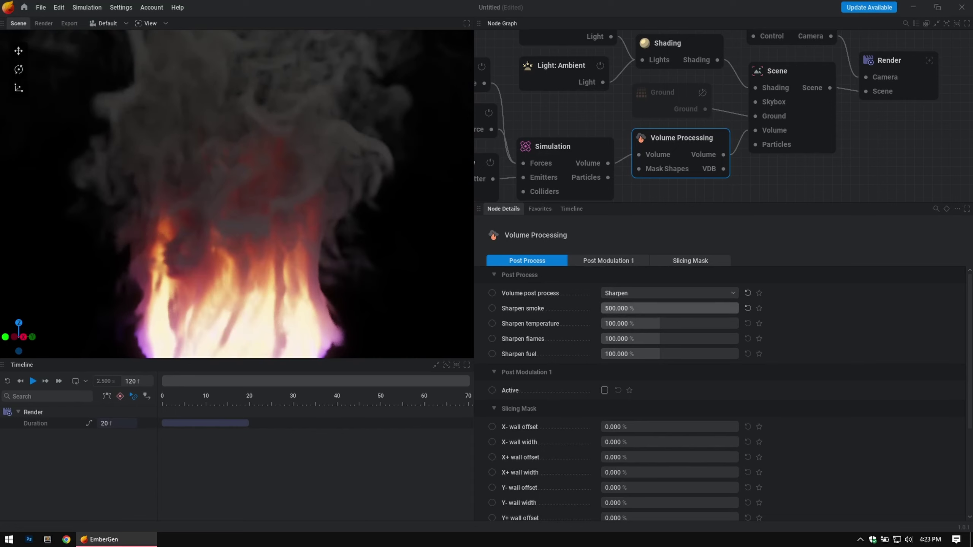
pyautogui.doubleClick(634, 308)
pyautogui.write('100')
pyautogui.press('Return')
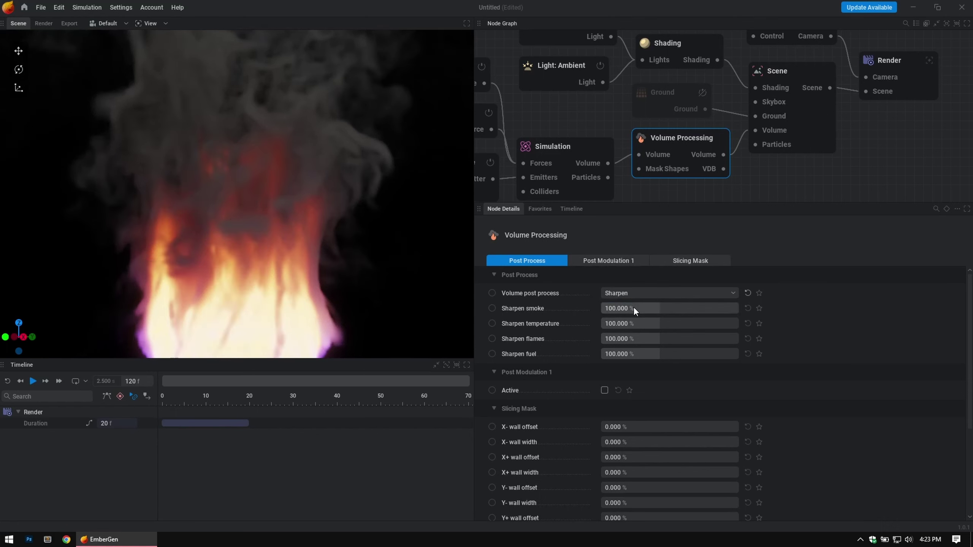
pyautogui.doubleClick(635, 308)
pyautogui.write('50')
pyautogui.press('Return')
pyautogui.doubleClick(640, 309)
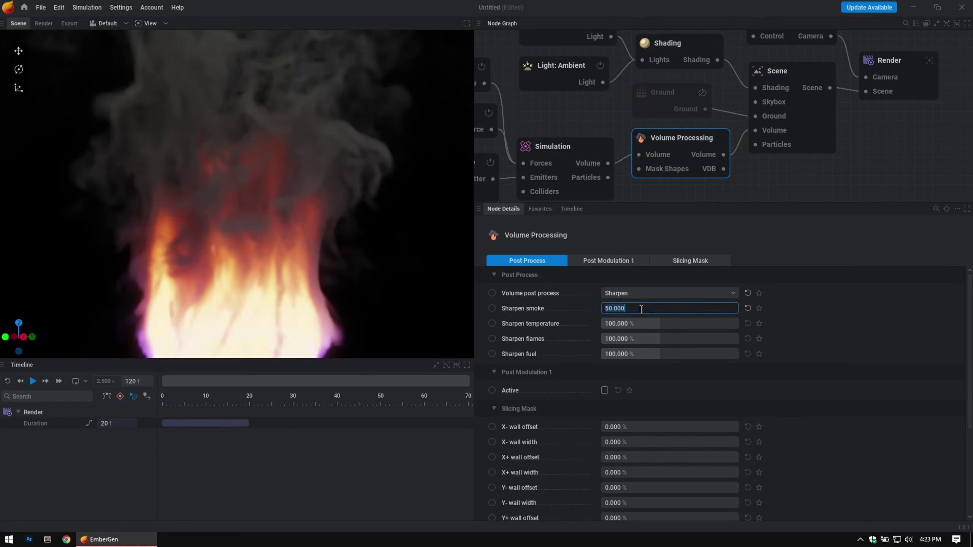
pyautogui.press('Return')
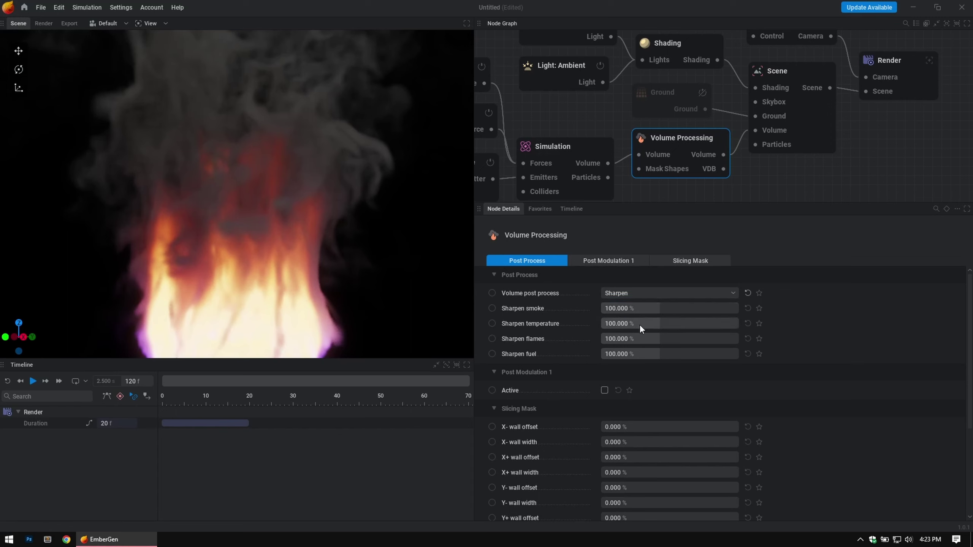
# Step: Set Sharpen temperature to -200% and Sharpen flames to about 201%, and reset Sharpen fuel to its default after trying 500% and -200%
pyautogui.moveTo(640, 324)
pyautogui.mouseDown()
pyautogui.moveTo(605, 324)
pyautogui.moveTo(601, 339)
pyautogui.moveTo(588, 340)
pyautogui.moveTo(630, 339)
pyautogui.mouseUp()
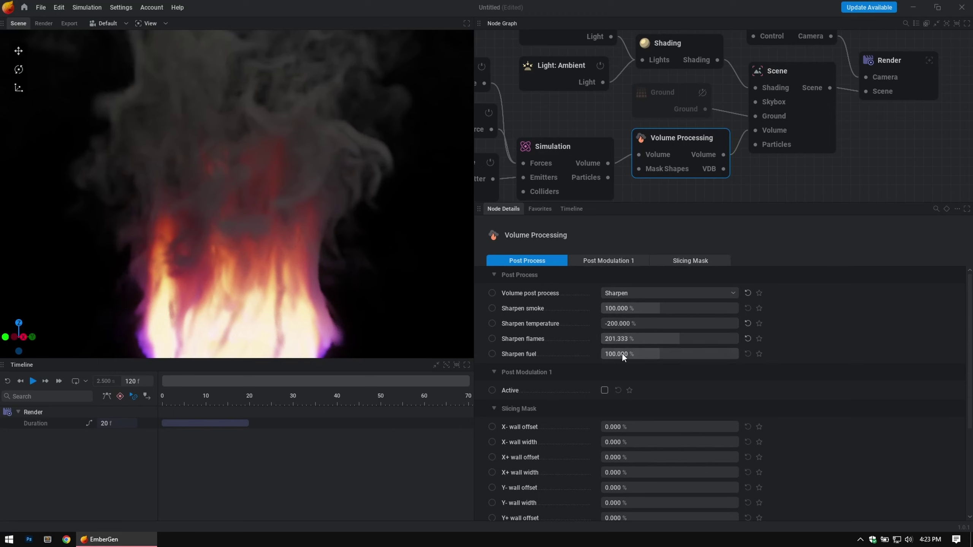
pyautogui.moveTo(622, 353); pyautogui.dragTo(739, 353)
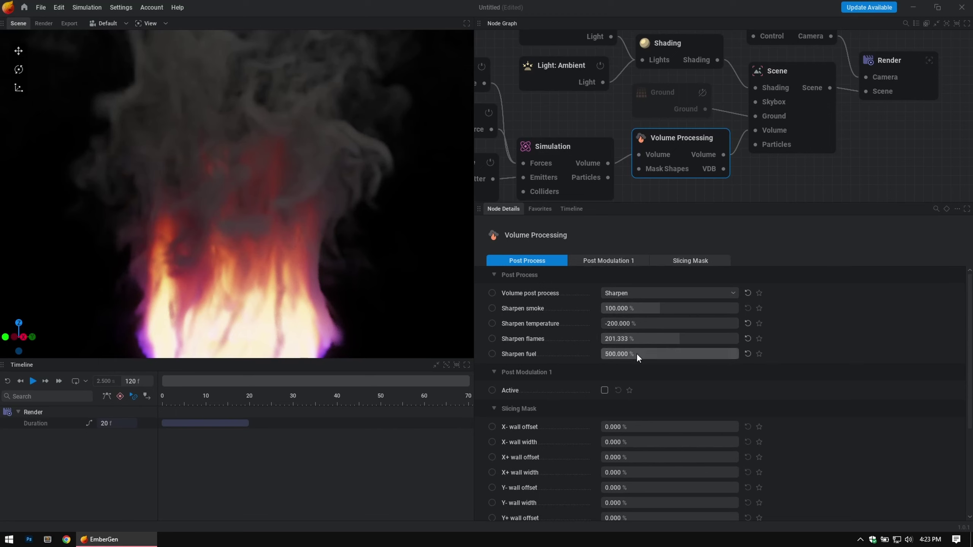
pyautogui.moveTo(653, 353); pyautogui.dragTo(605, 353)
pyautogui.scroll(-1, 736, 303)
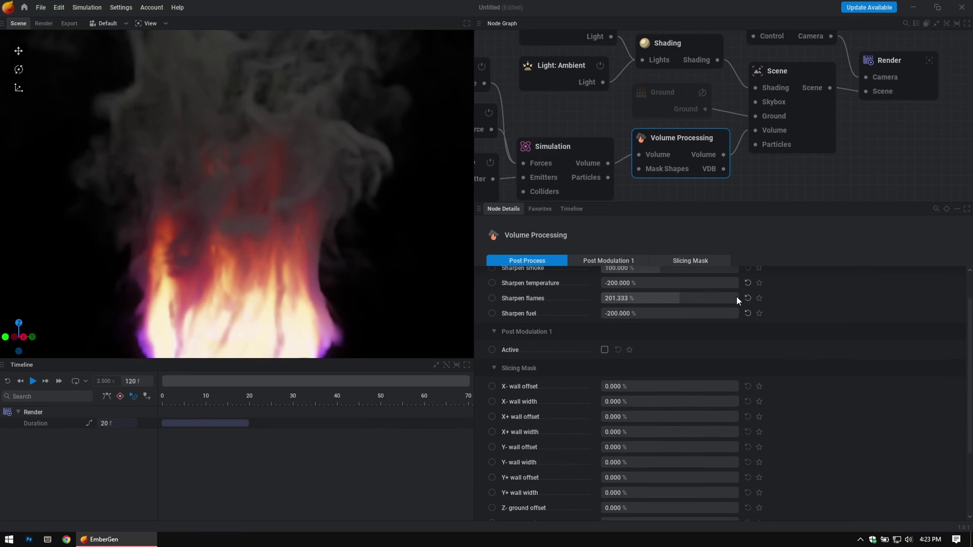
pyautogui.click(747, 313)
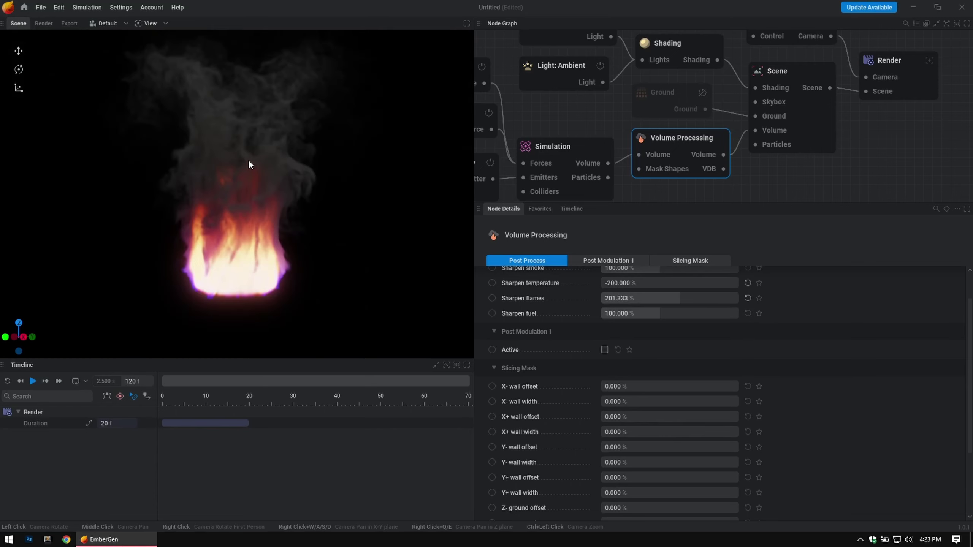
pyautogui.moveTo(181, 165); pyautogui.dragTo(184, 218)
pyautogui.scroll(10, 156, 89)
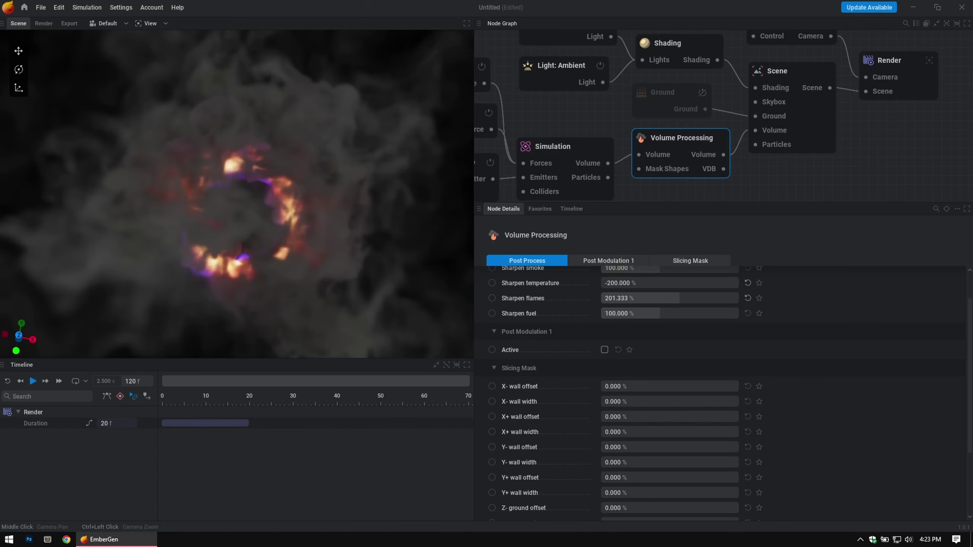
pyautogui.moveTo(195, 135); pyautogui.dragTo(296, 146)
pyautogui.scroll(-5, 224, 182)
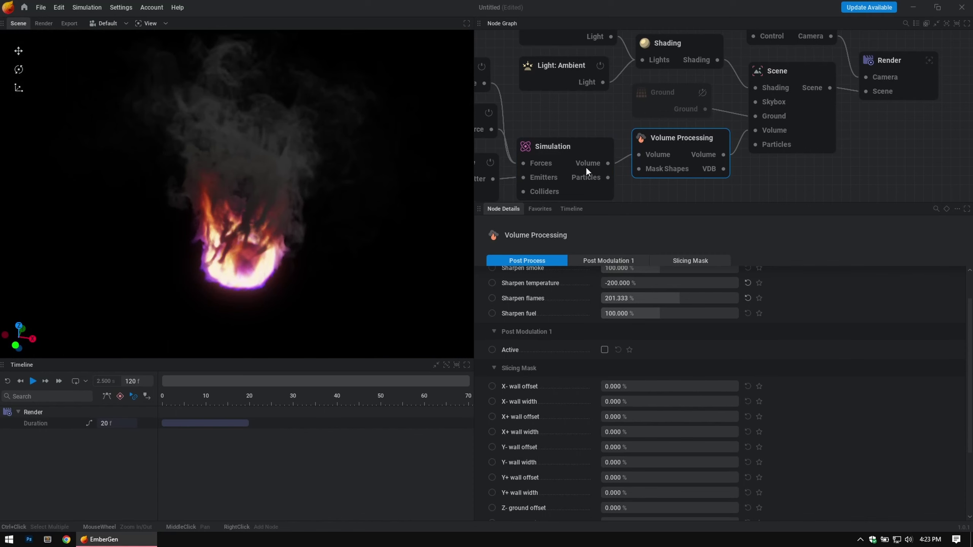
# Step: Set the Simulation node's upscaling to X2 and apply the new resolution
pyautogui.moveTo(832, 200); pyautogui.dragTo(739, 296)
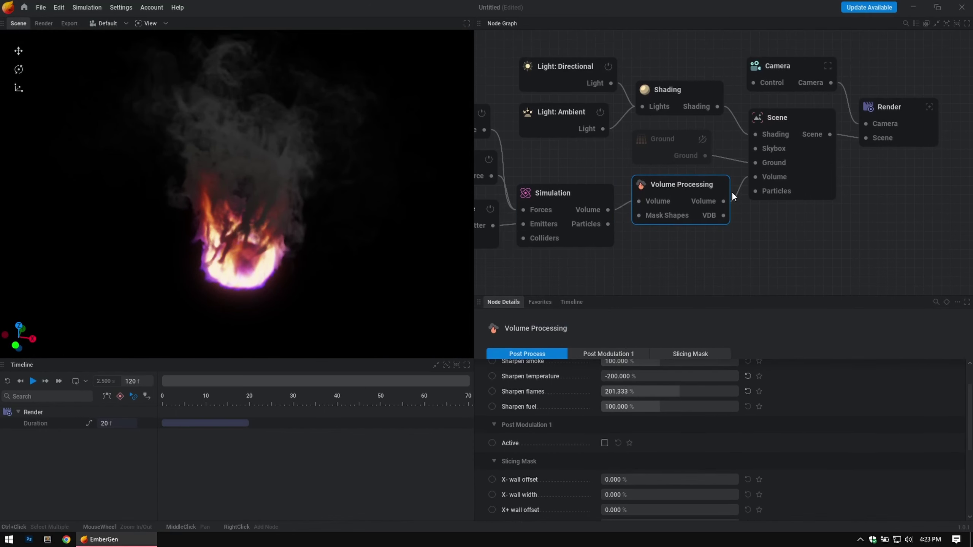
pyautogui.moveTo(536, 155); pyautogui.dragTo(632, 116, button='middle')
pyautogui.click(681, 155)
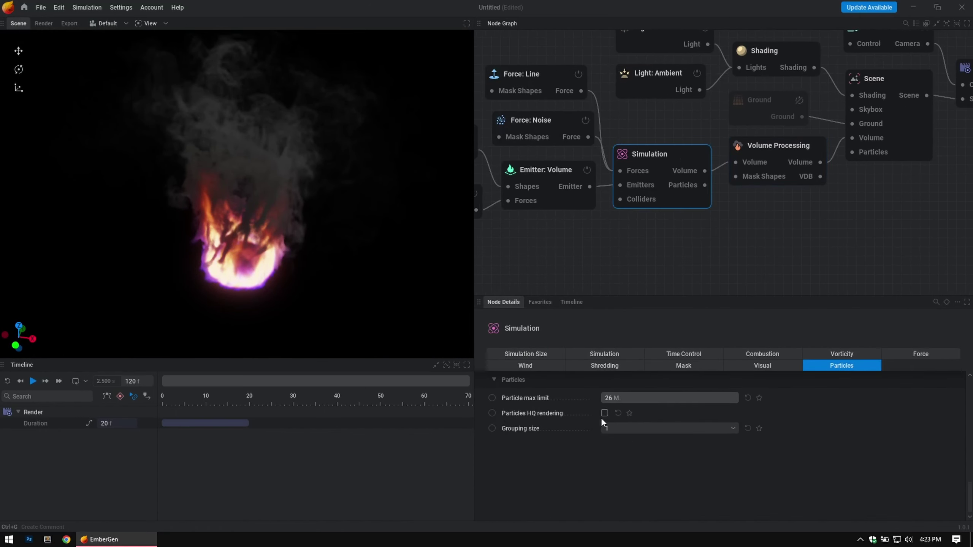
pyautogui.click(525, 356)
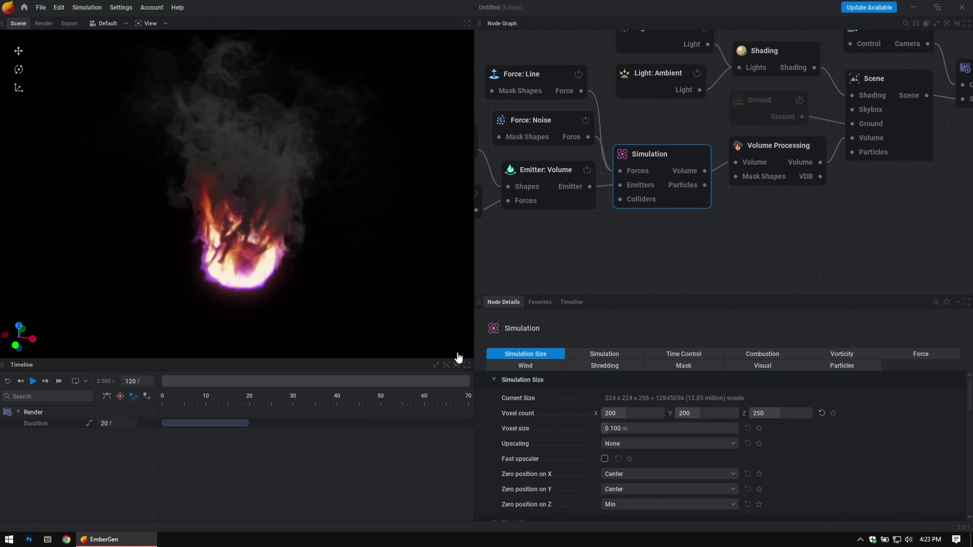
pyautogui.click(654, 445)
pyautogui.click(613, 469)
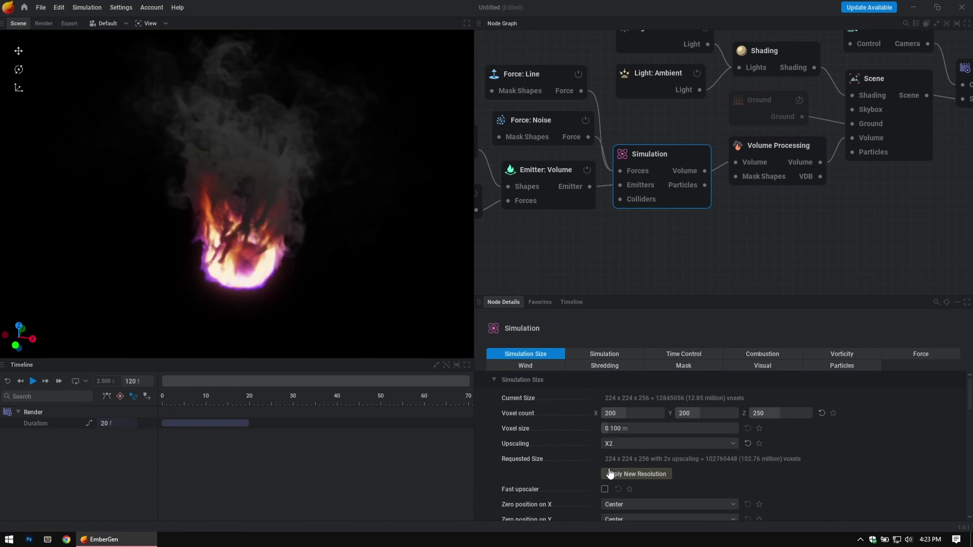
pyautogui.click(668, 475)
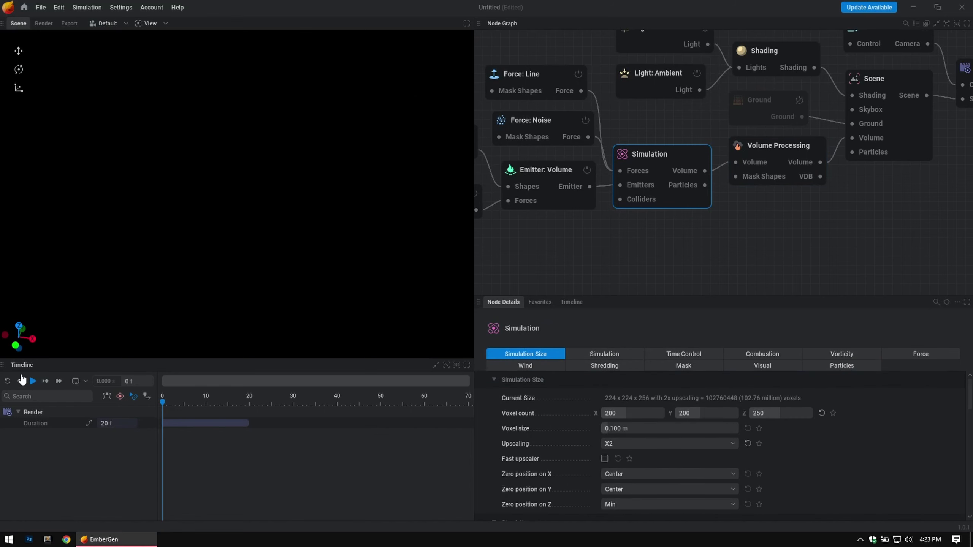
# Step: Play the X2-upscaled simulation from the start, pausing partway to examine the early ring-shaped fire from another angle
pyautogui.press('space')
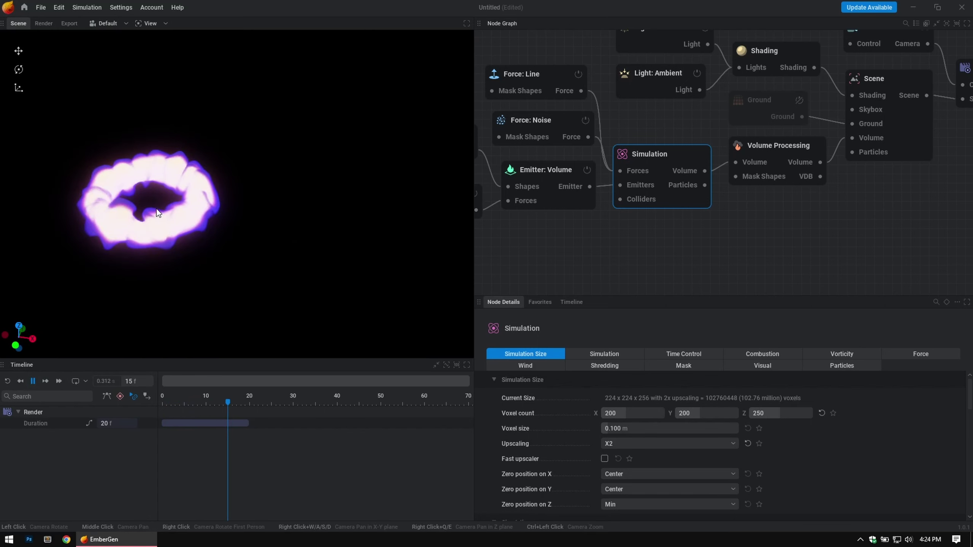
pyautogui.moveTo(167, 227); pyautogui.dragTo(195, 230)
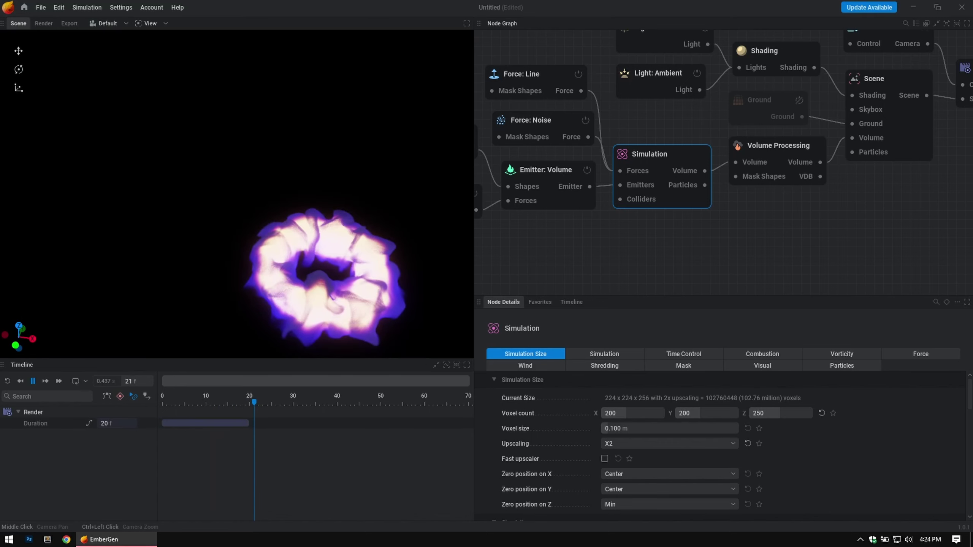
pyautogui.click(33, 381)
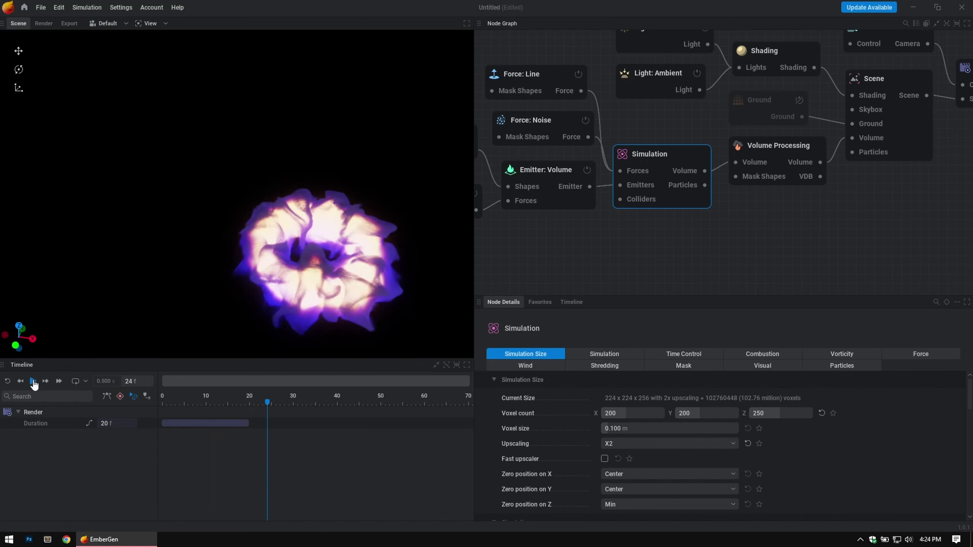
pyautogui.moveTo(268, 268); pyautogui.dragTo(254, 312)
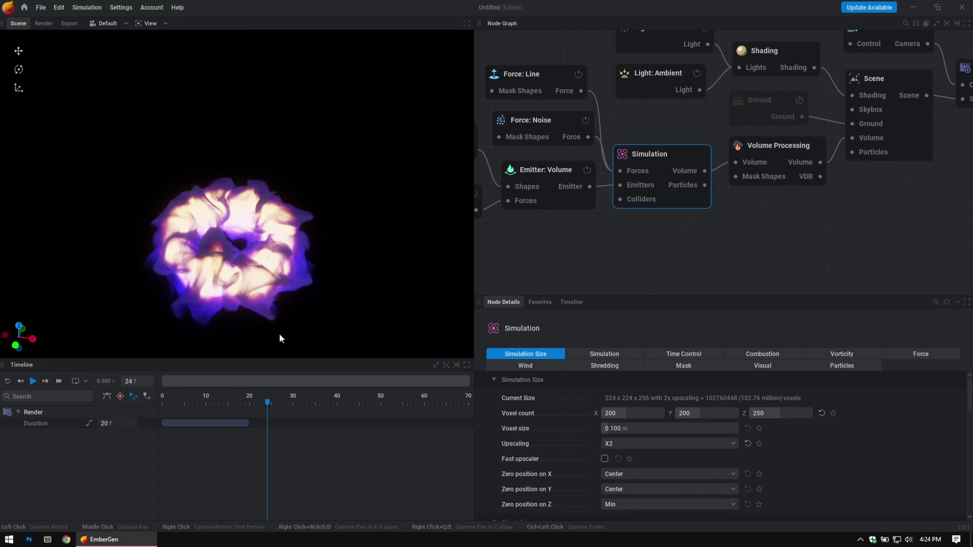
pyautogui.press('space')
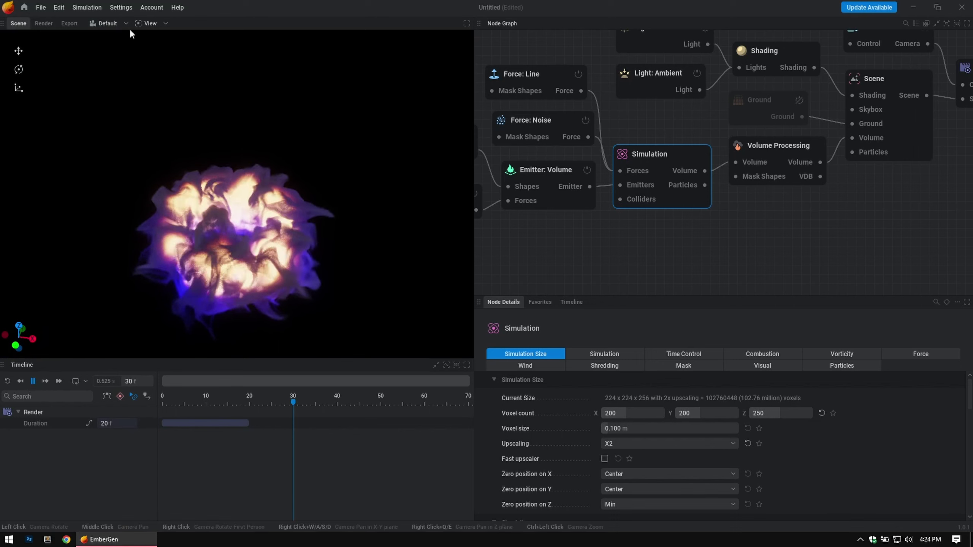
pyautogui.click(153, 22)
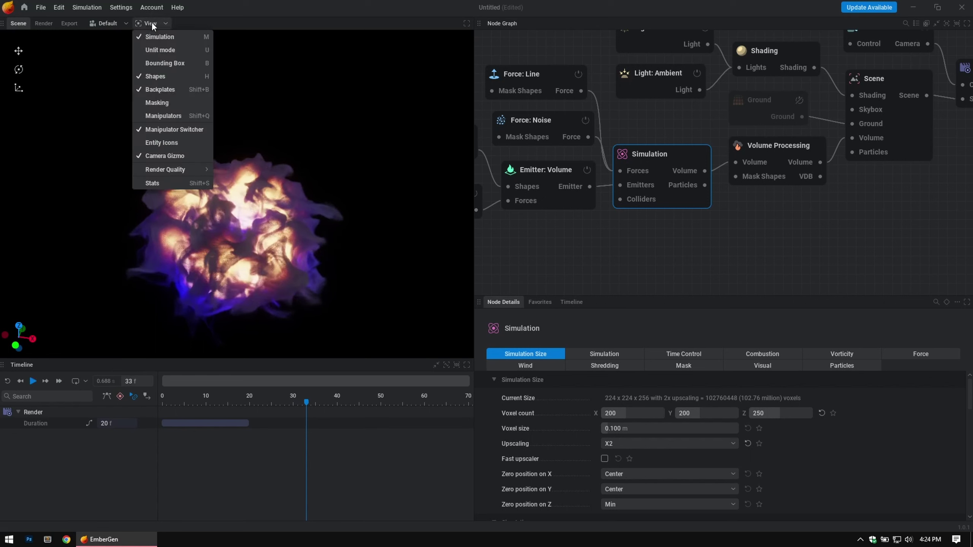
pyautogui.moveTo(167, 168)
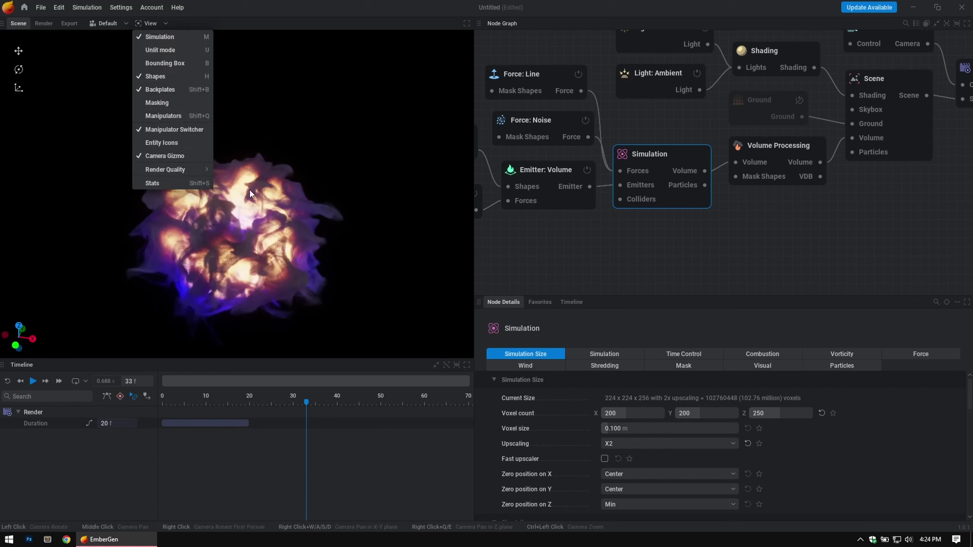
pyautogui.click(230, 196)
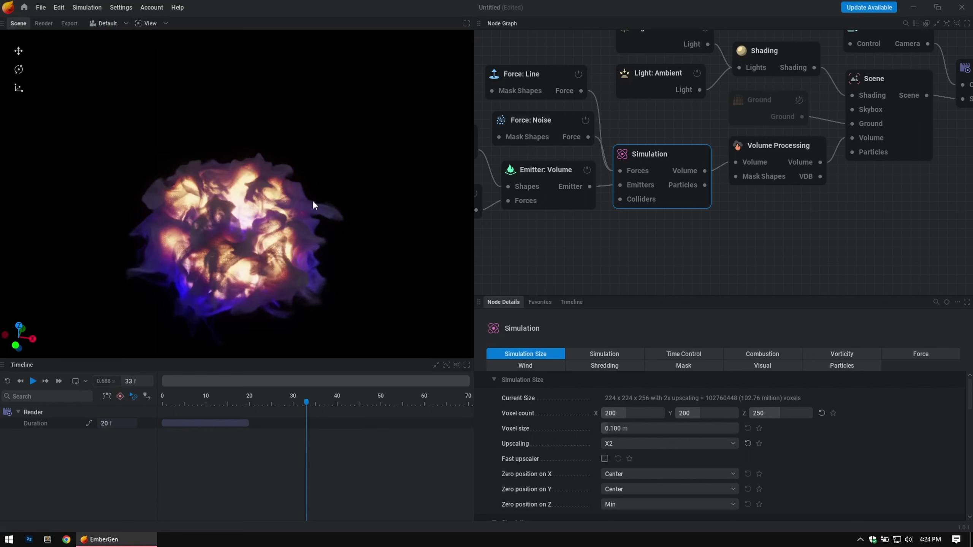
# Step: Examine the fire's sharpened flame and smoke detail up close, resuming and pausing playback as the ring expands
pyautogui.scroll(10, 260, 245)
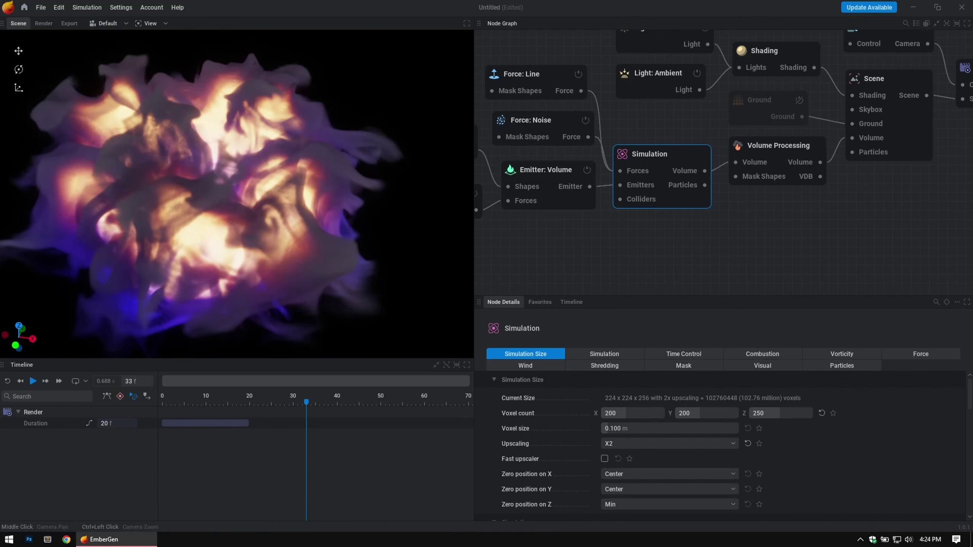
pyautogui.scroll(-4, 214, 112)
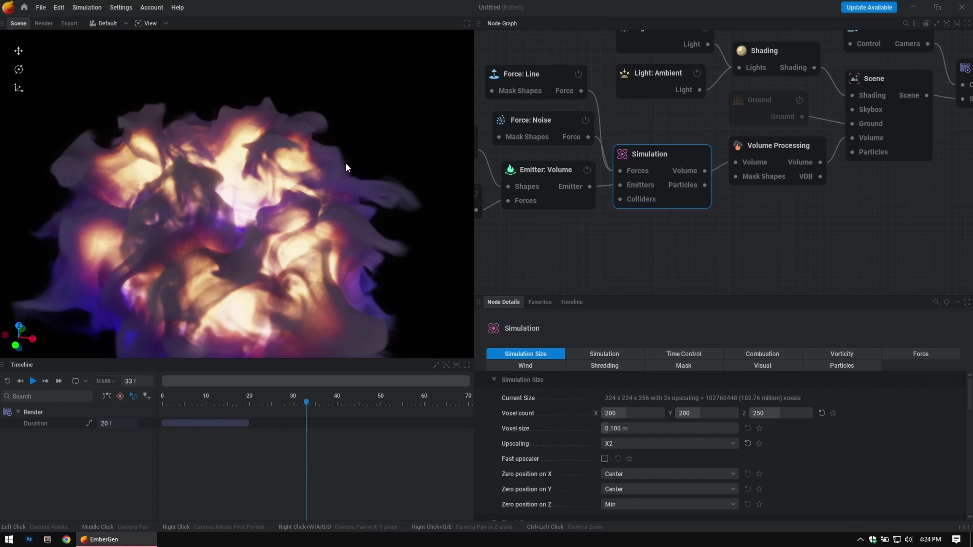
pyautogui.press('space')
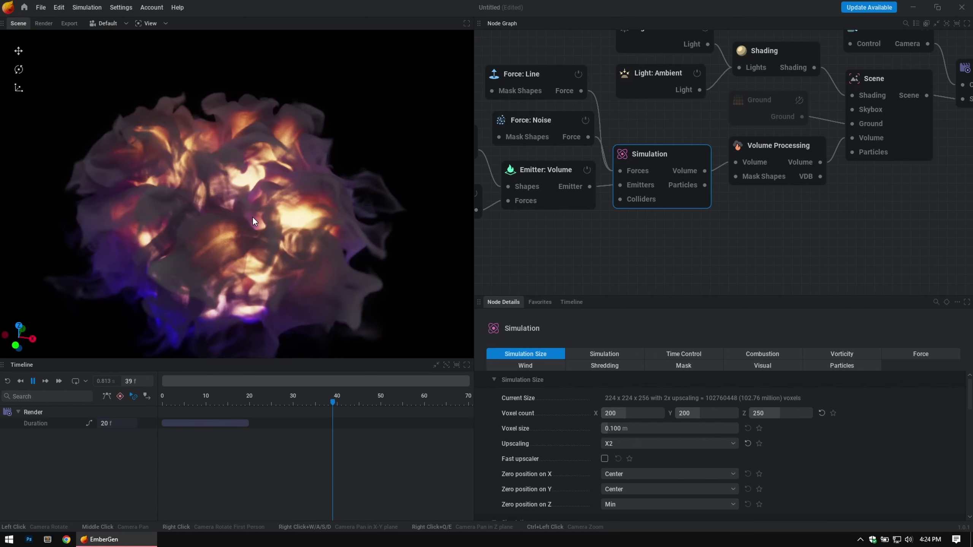
pyautogui.scroll(-3, 234, 206)
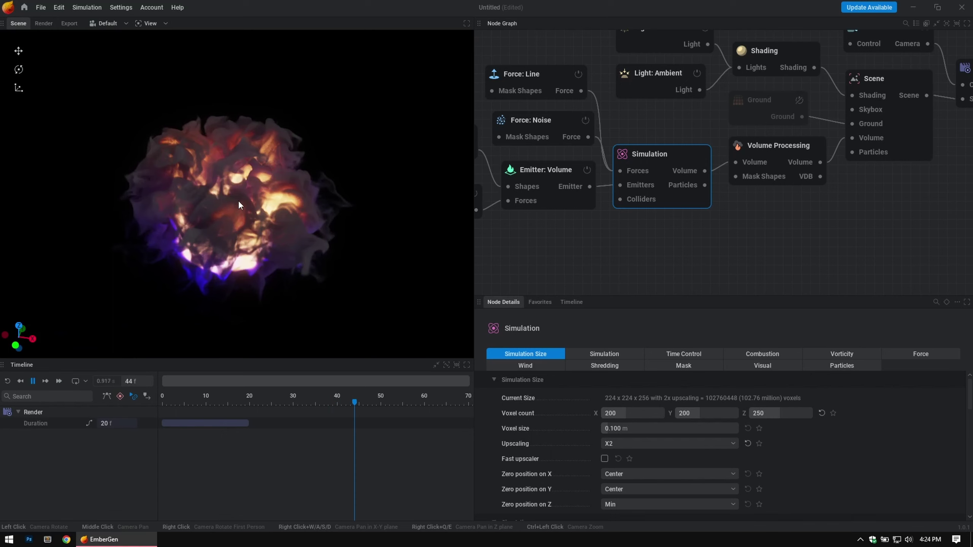
pyautogui.press('space')
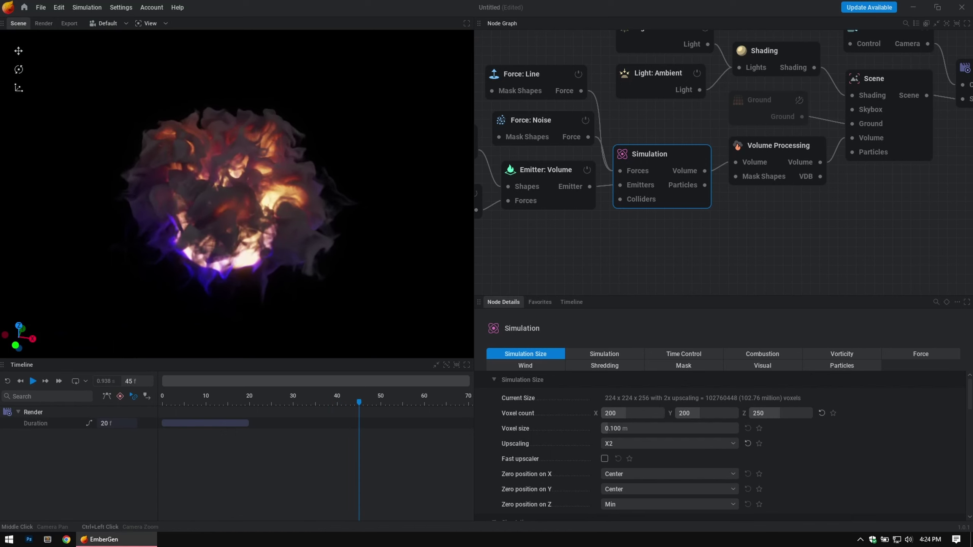
pyautogui.moveTo(237, 190)
pyautogui.mouseDown(button='middle')
pyautogui.moveTo(238, 217)
pyautogui.moveTo(239, 191)
pyautogui.mouseUp(button='middle')
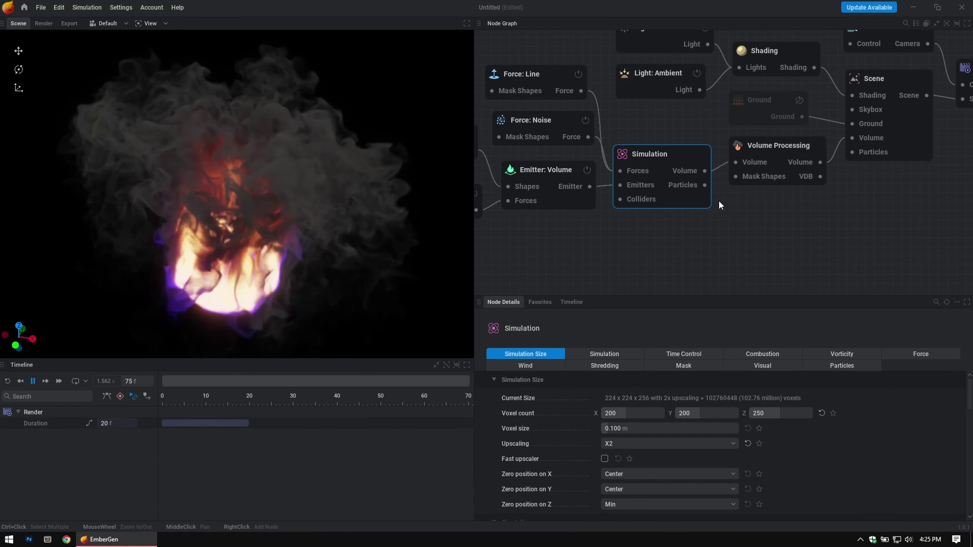
pyautogui.scroll(-2, 730, 202)
pyautogui.scroll(1, 815, 196)
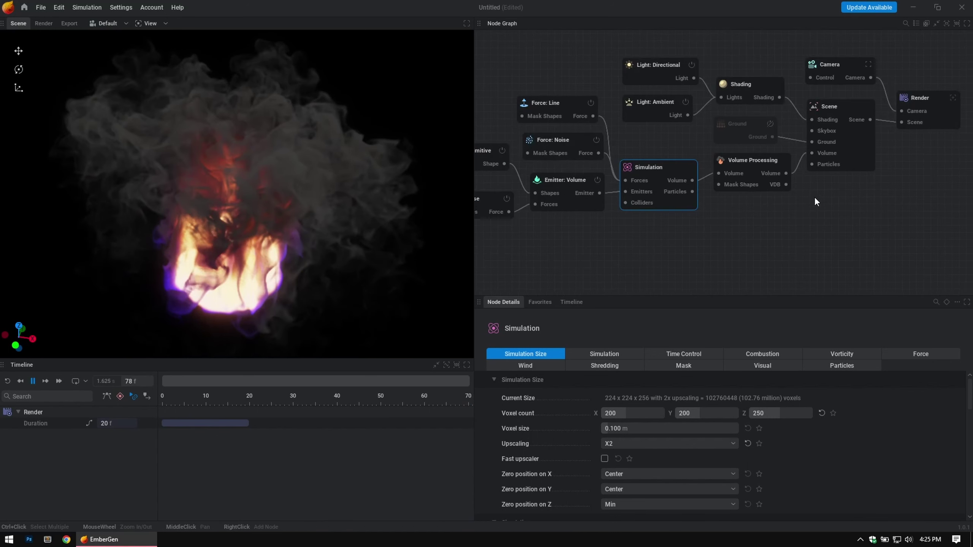
pyautogui.scroll(-2, 817, 206)
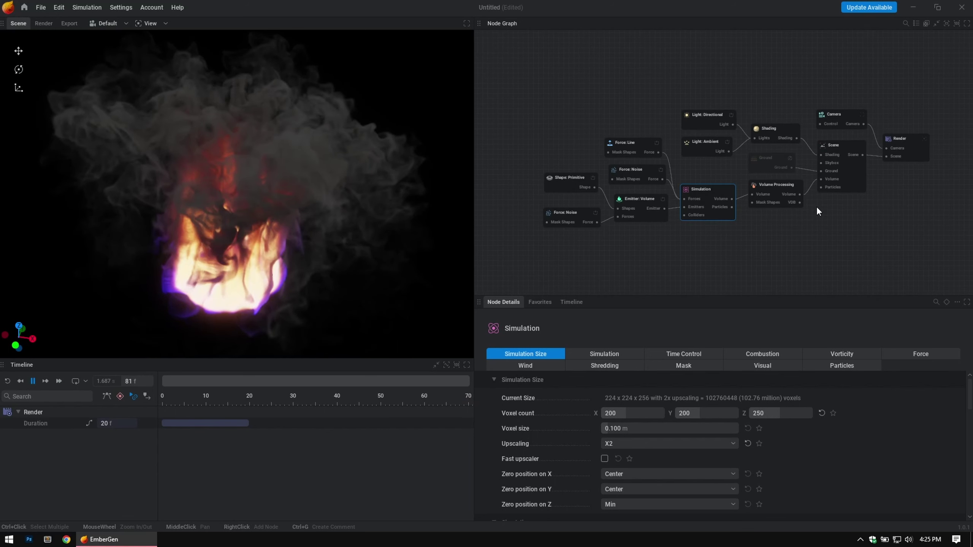
pyautogui.scroll(2, 817, 207)
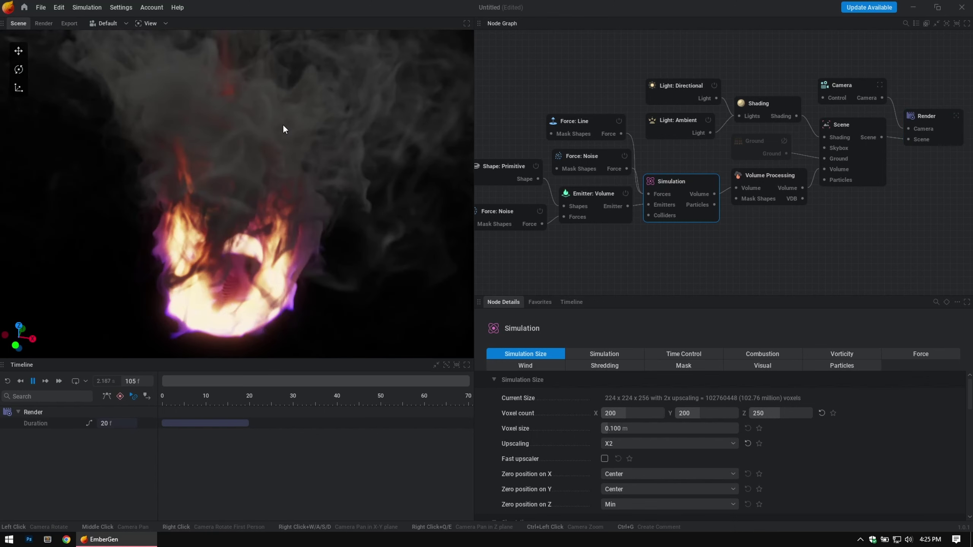
# Step: Pause the simulation at frame 112 and examine the flames and smoke from above, from the side and up close
pyautogui.press('space')
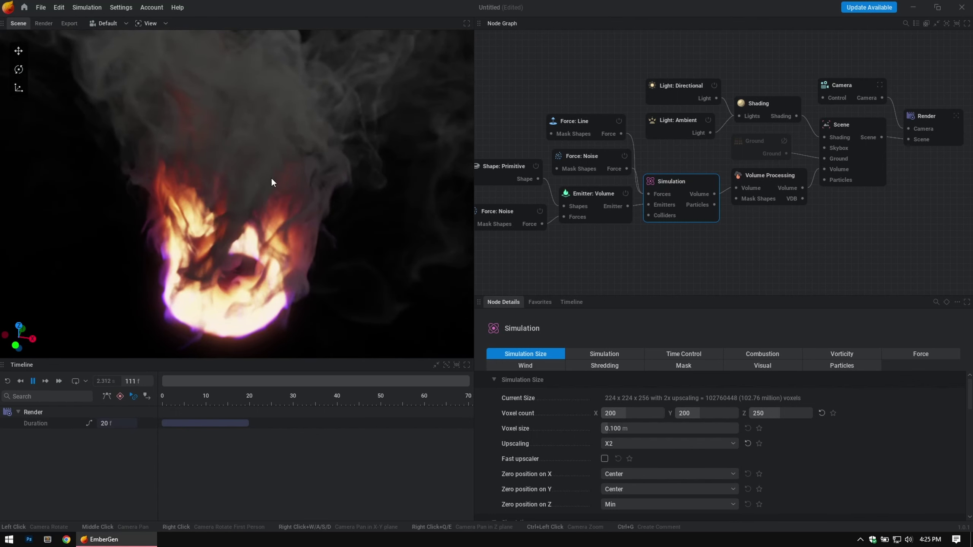
pyautogui.press('space')
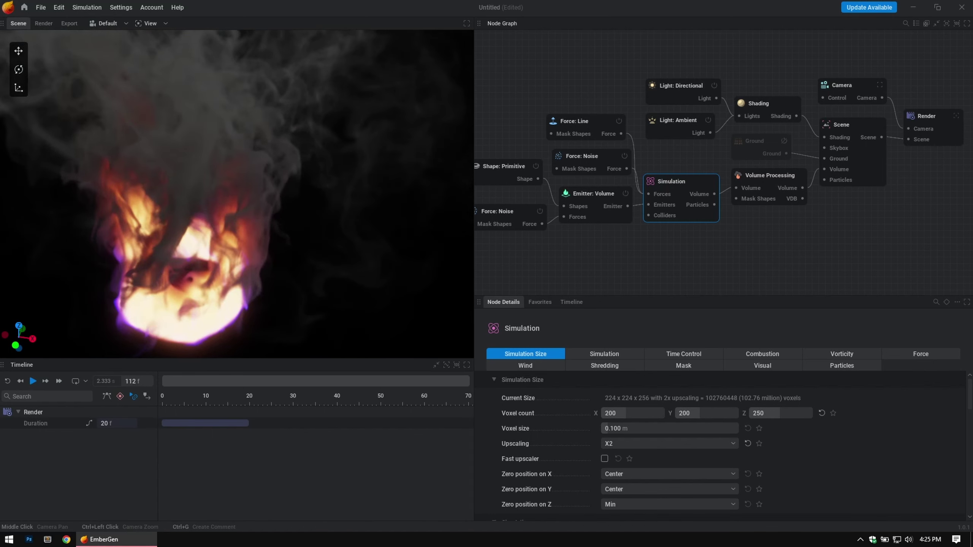
pyautogui.scroll(3, 237, 194)
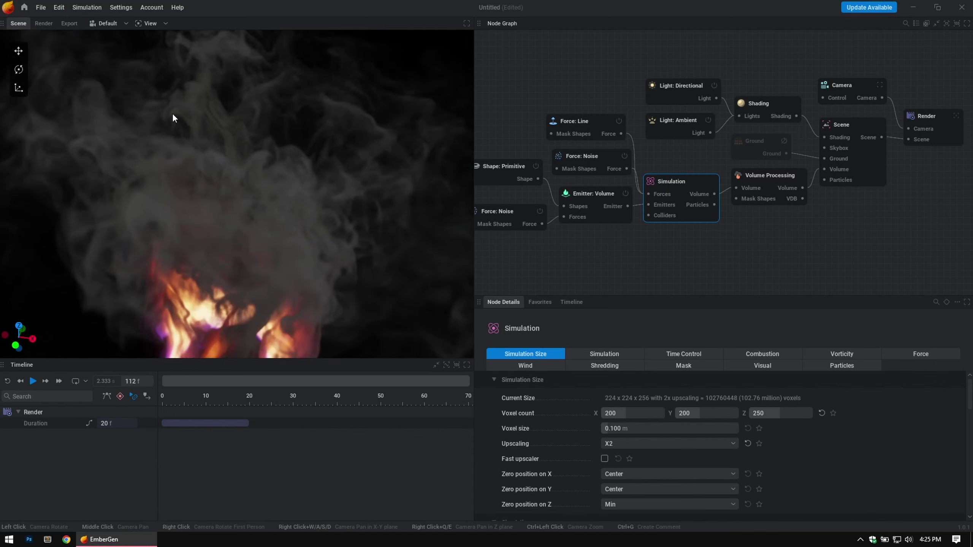
pyautogui.moveTo(174, 113); pyautogui.dragTo(176, 176)
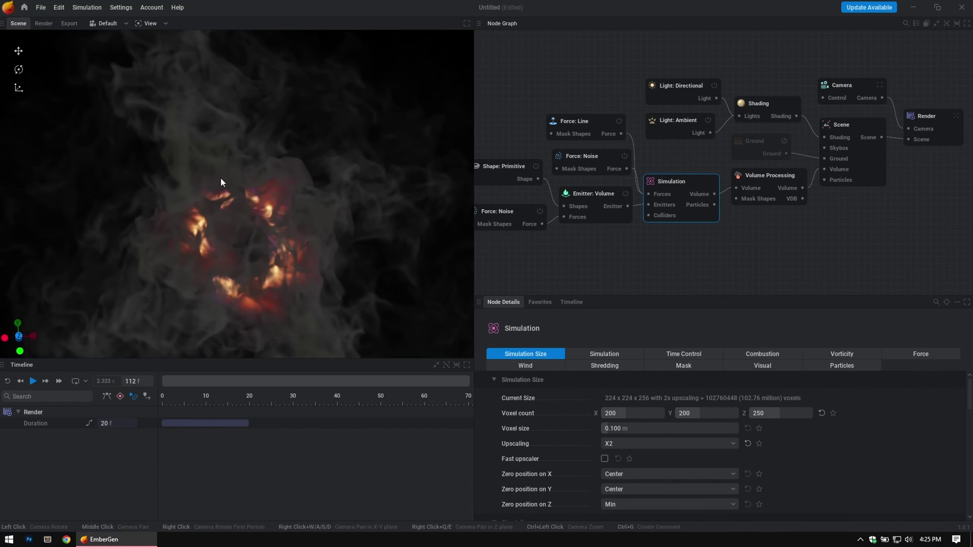
pyautogui.scroll(3, 233, 192)
pyautogui.moveTo(233, 192)
pyautogui.mouseDown(button='middle')
pyautogui.moveTo(206, 146)
pyautogui.moveTo(232, 198)
pyautogui.mouseUp(button='middle')
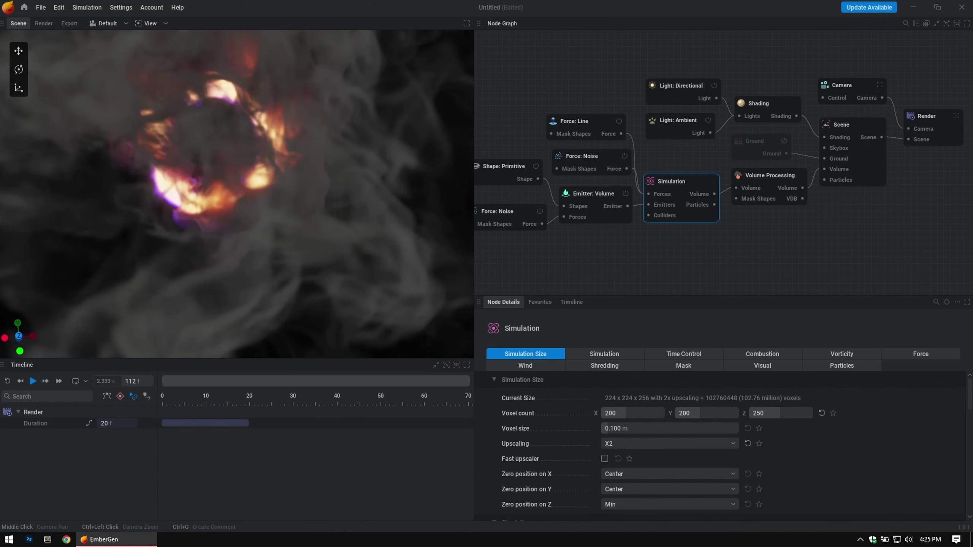
pyautogui.scroll(-3, 232, 197)
pyautogui.moveTo(240, 199); pyautogui.dragTo(218, 181)
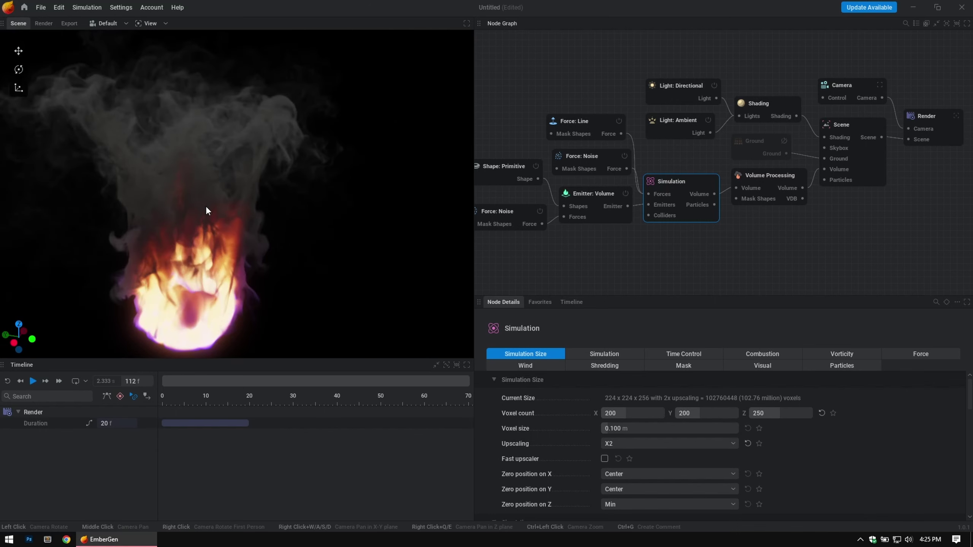
pyautogui.scroll(5, 206, 205)
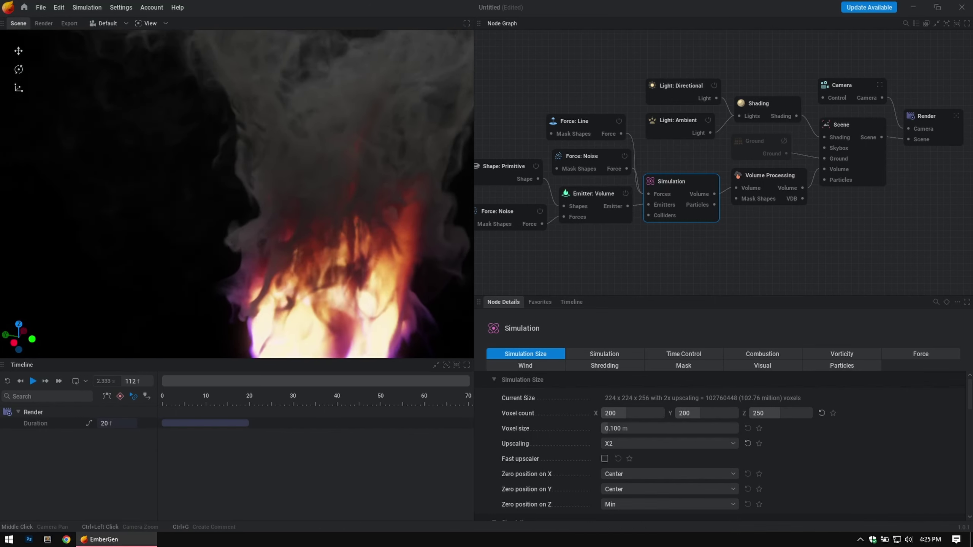
pyautogui.scroll(-3, 193, 177)
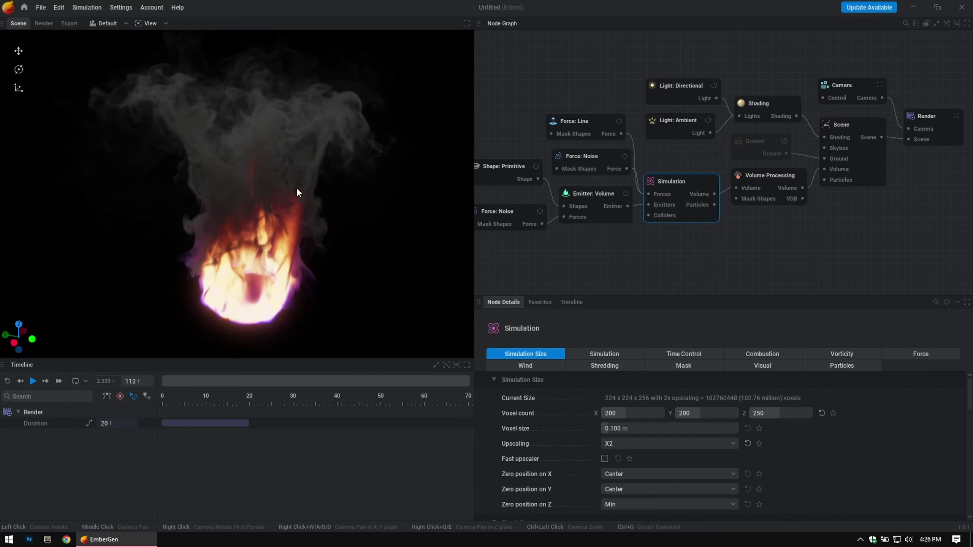
pyautogui.scroll(2, 298, 192)
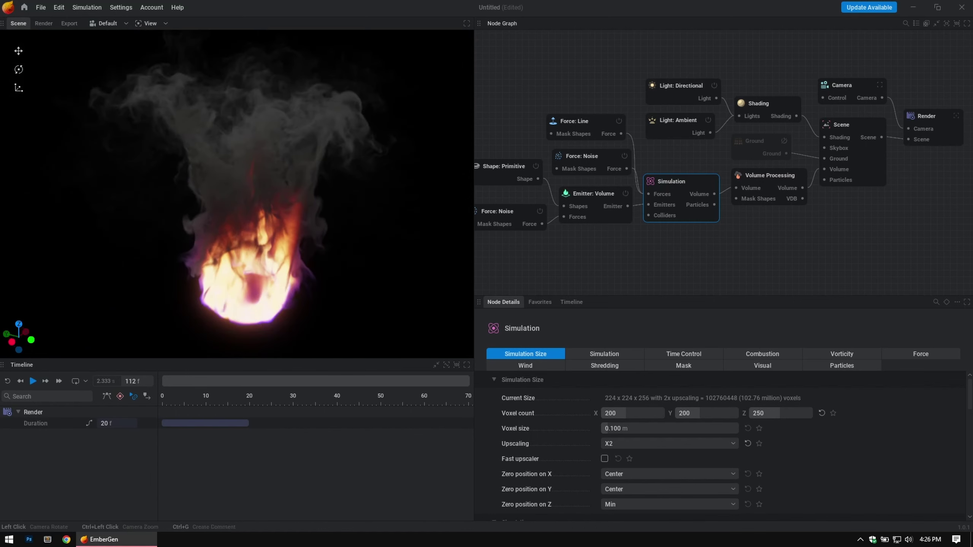